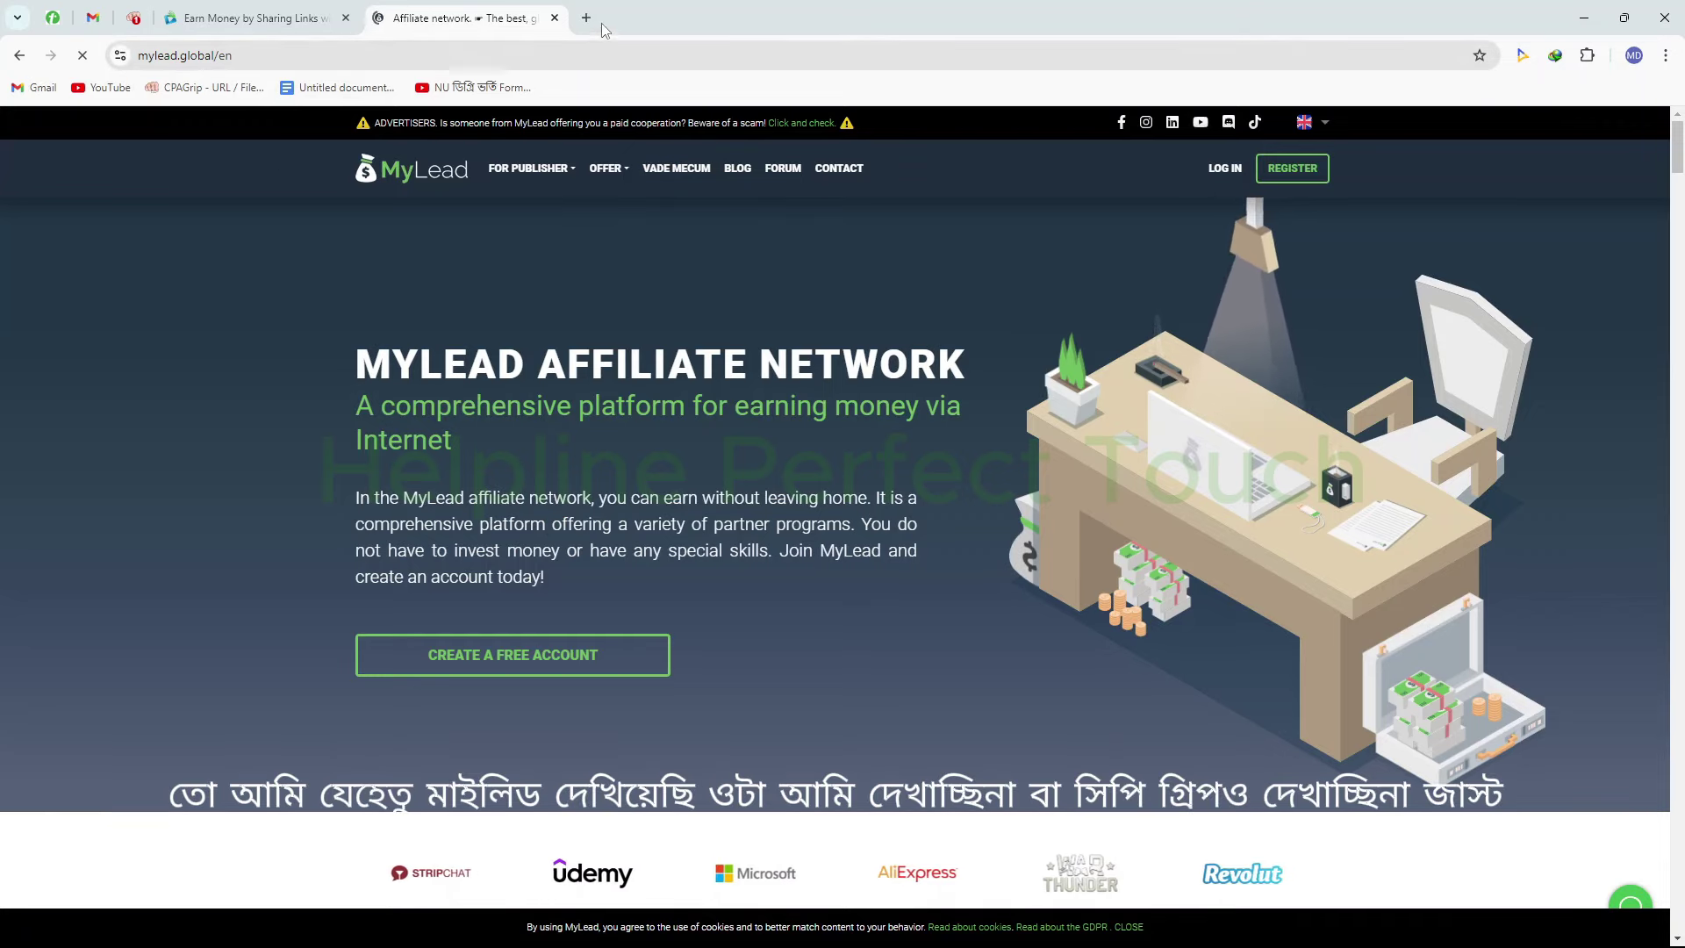
# Close the MyLead tab, leaving the CPAlead tab in view
pyautogui.click(555, 18)
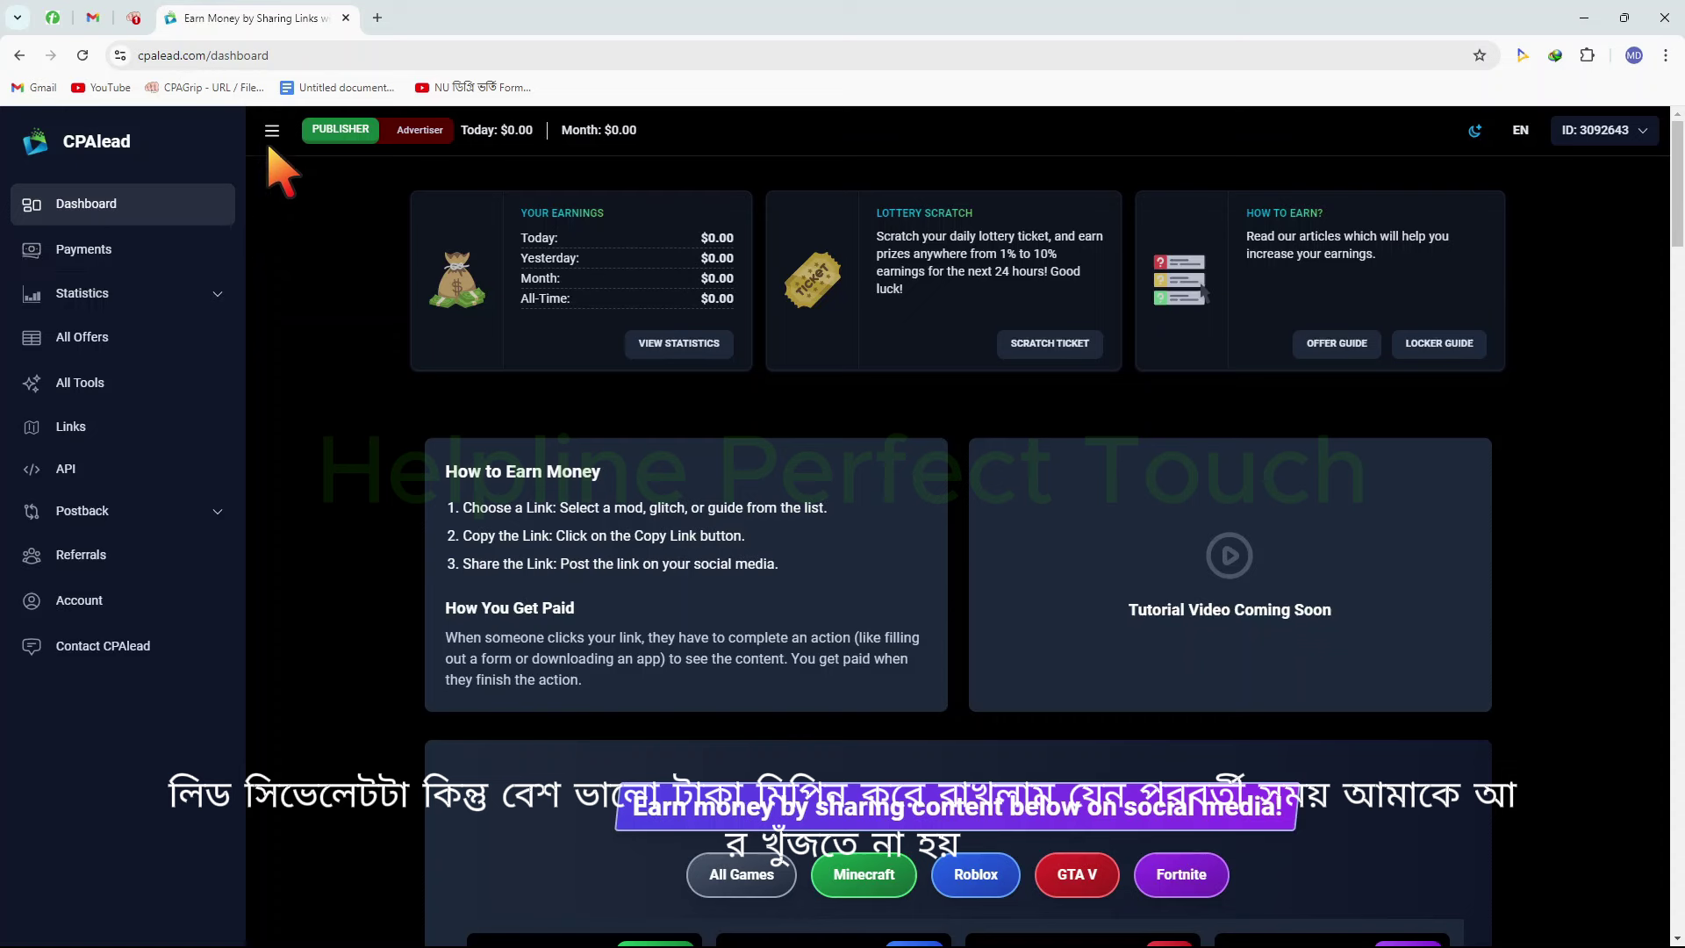
pyautogui.rightClick(244, 13)
pyautogui.click(327, 201)
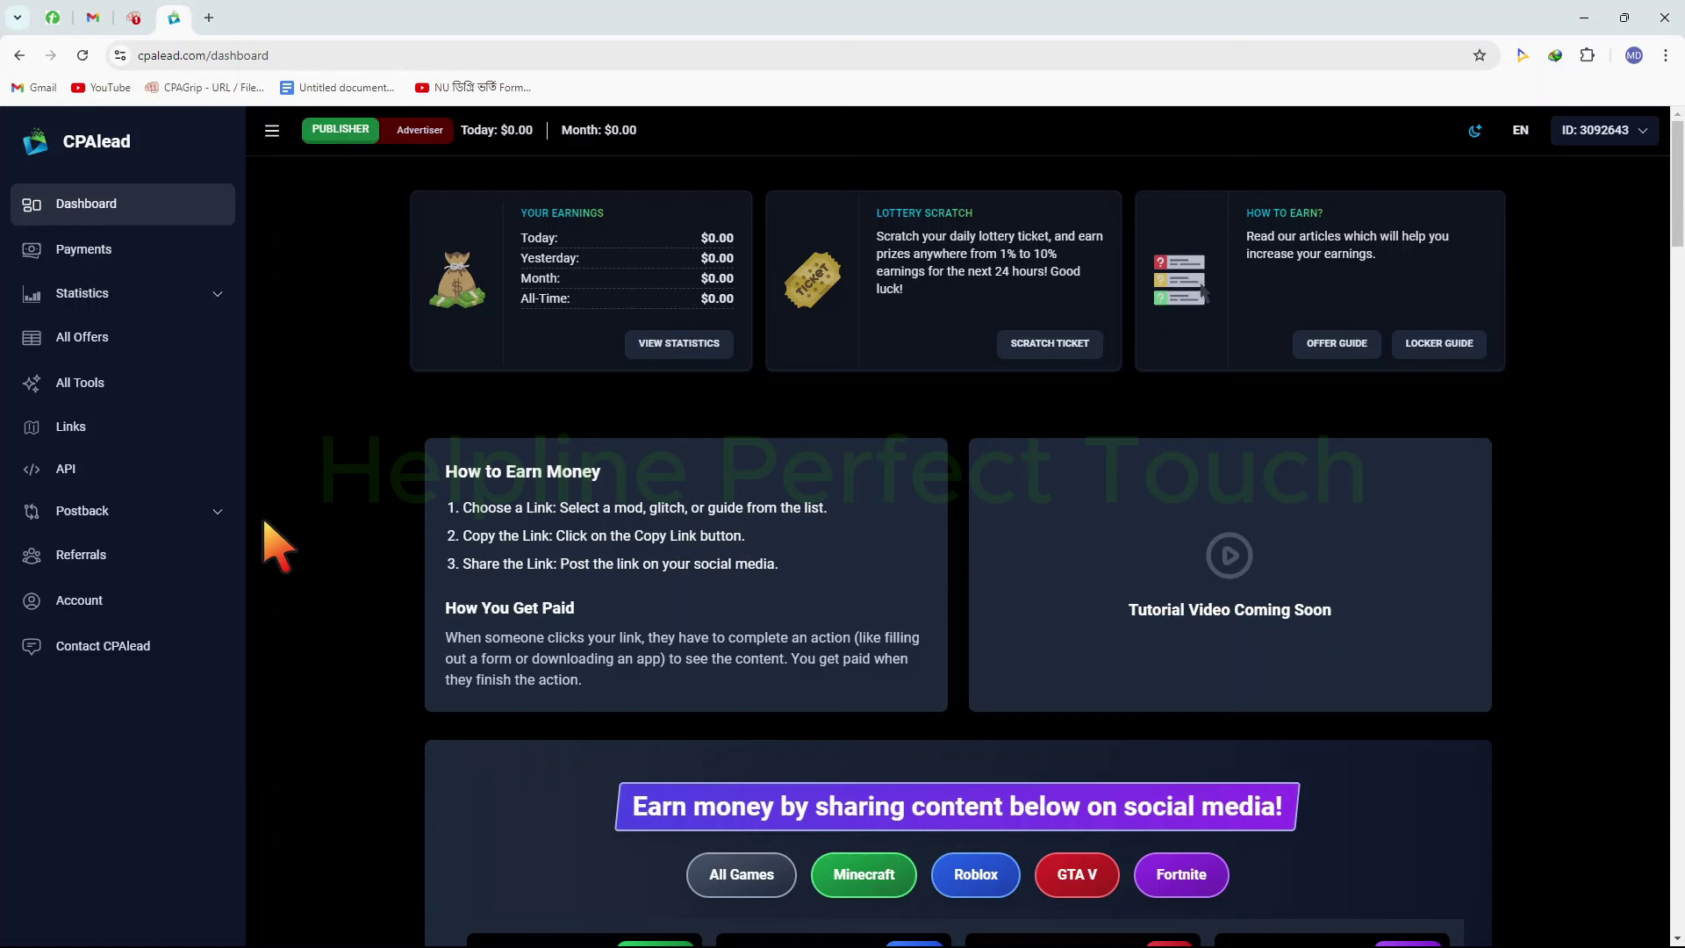
# Open CPAlead's Account settings page with its empty security question and answer form
pyautogui.click(113, 591)
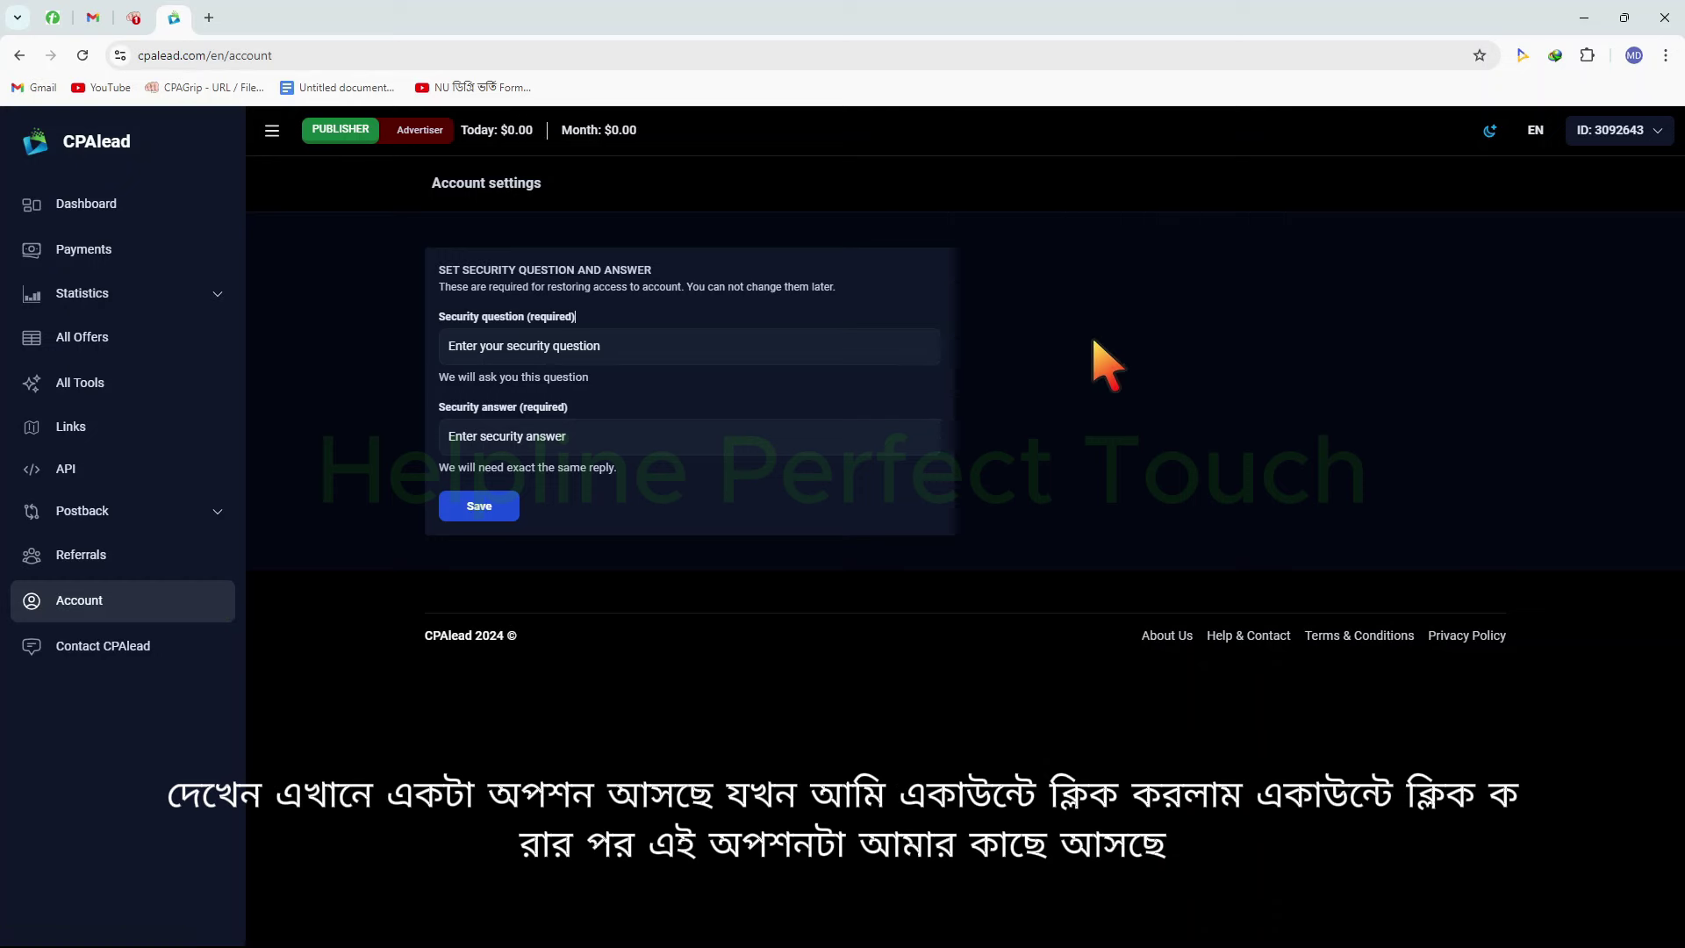
pyautogui.moveTo(5, 588); pyautogui.dragTo(200, 633)
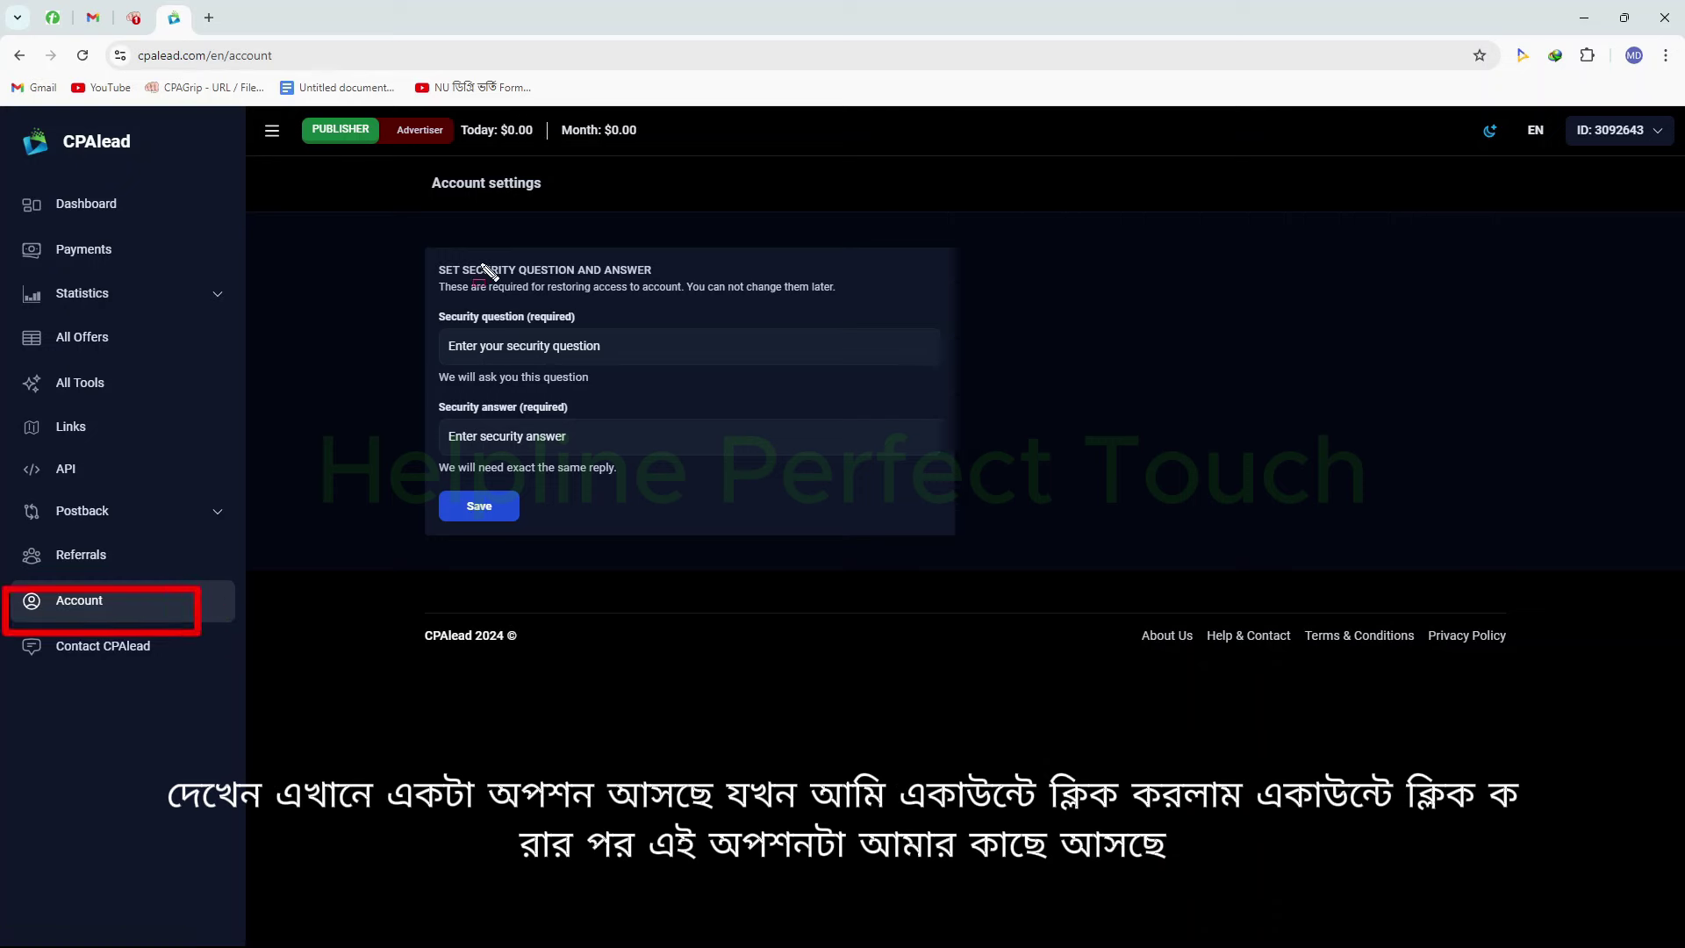
pyautogui.moveTo(330, 183)
pyautogui.mouseDown()
pyautogui.moveTo(658, 491)
pyautogui.moveTo(941, 558)
pyautogui.mouseUp()
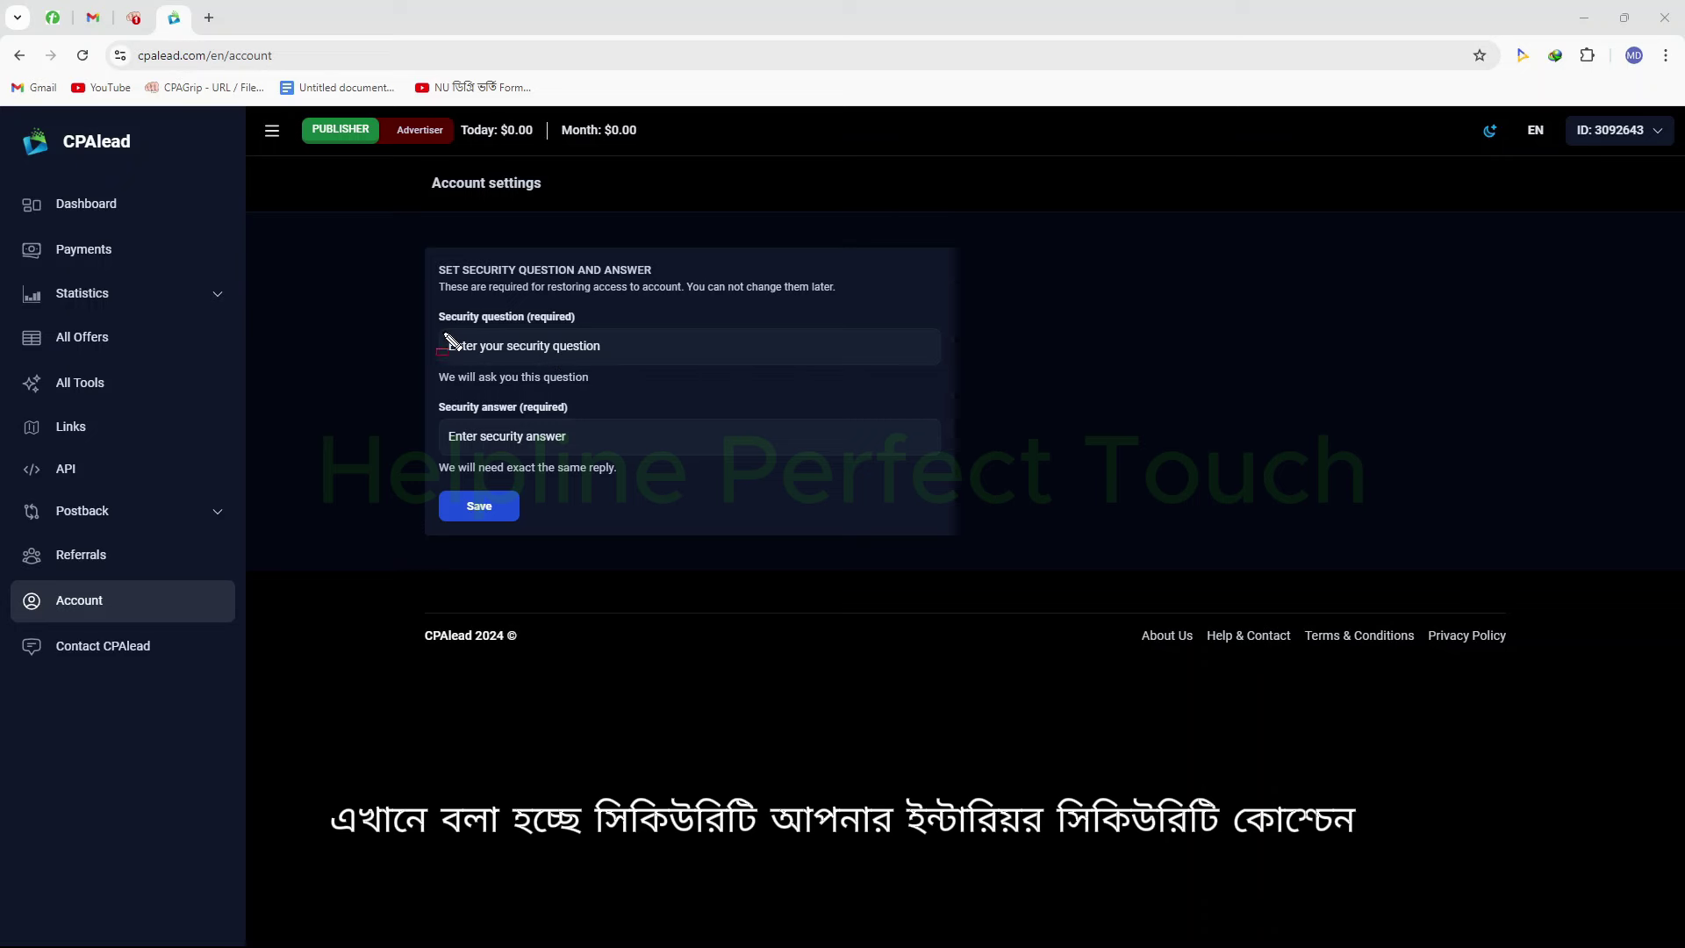
pyautogui.moveTo(431, 318); pyautogui.dragTo(673, 382)
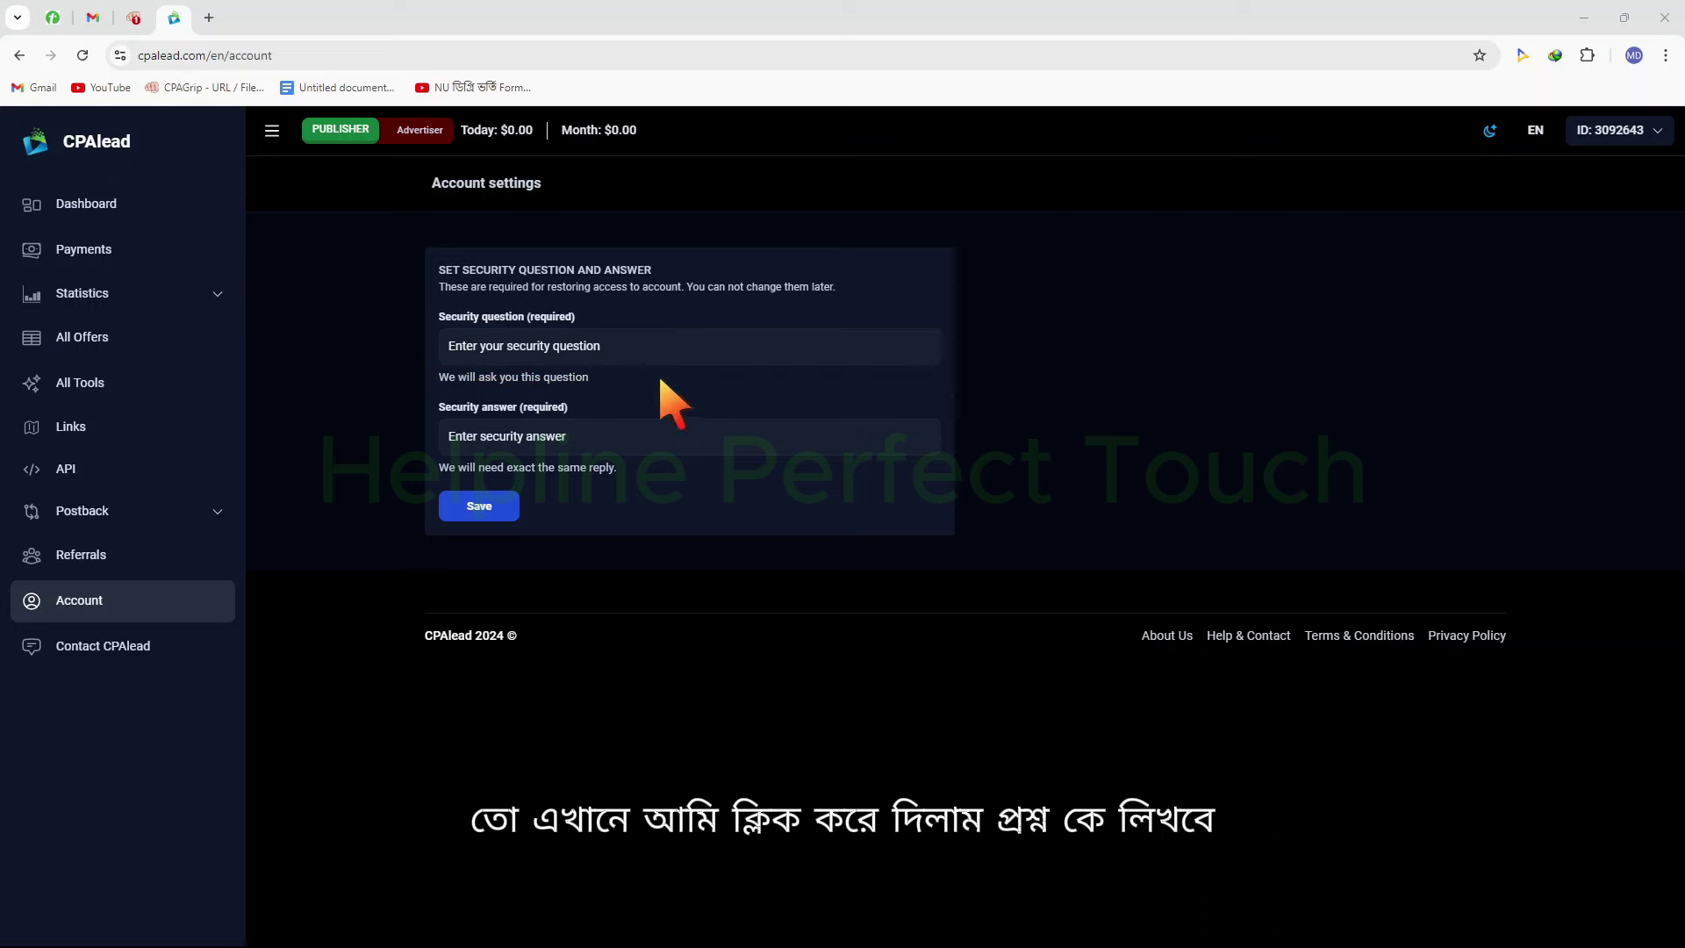
# Enter a security question asking the YouTube channel's name, type its answer, and save
pyautogui.click(656, 350)
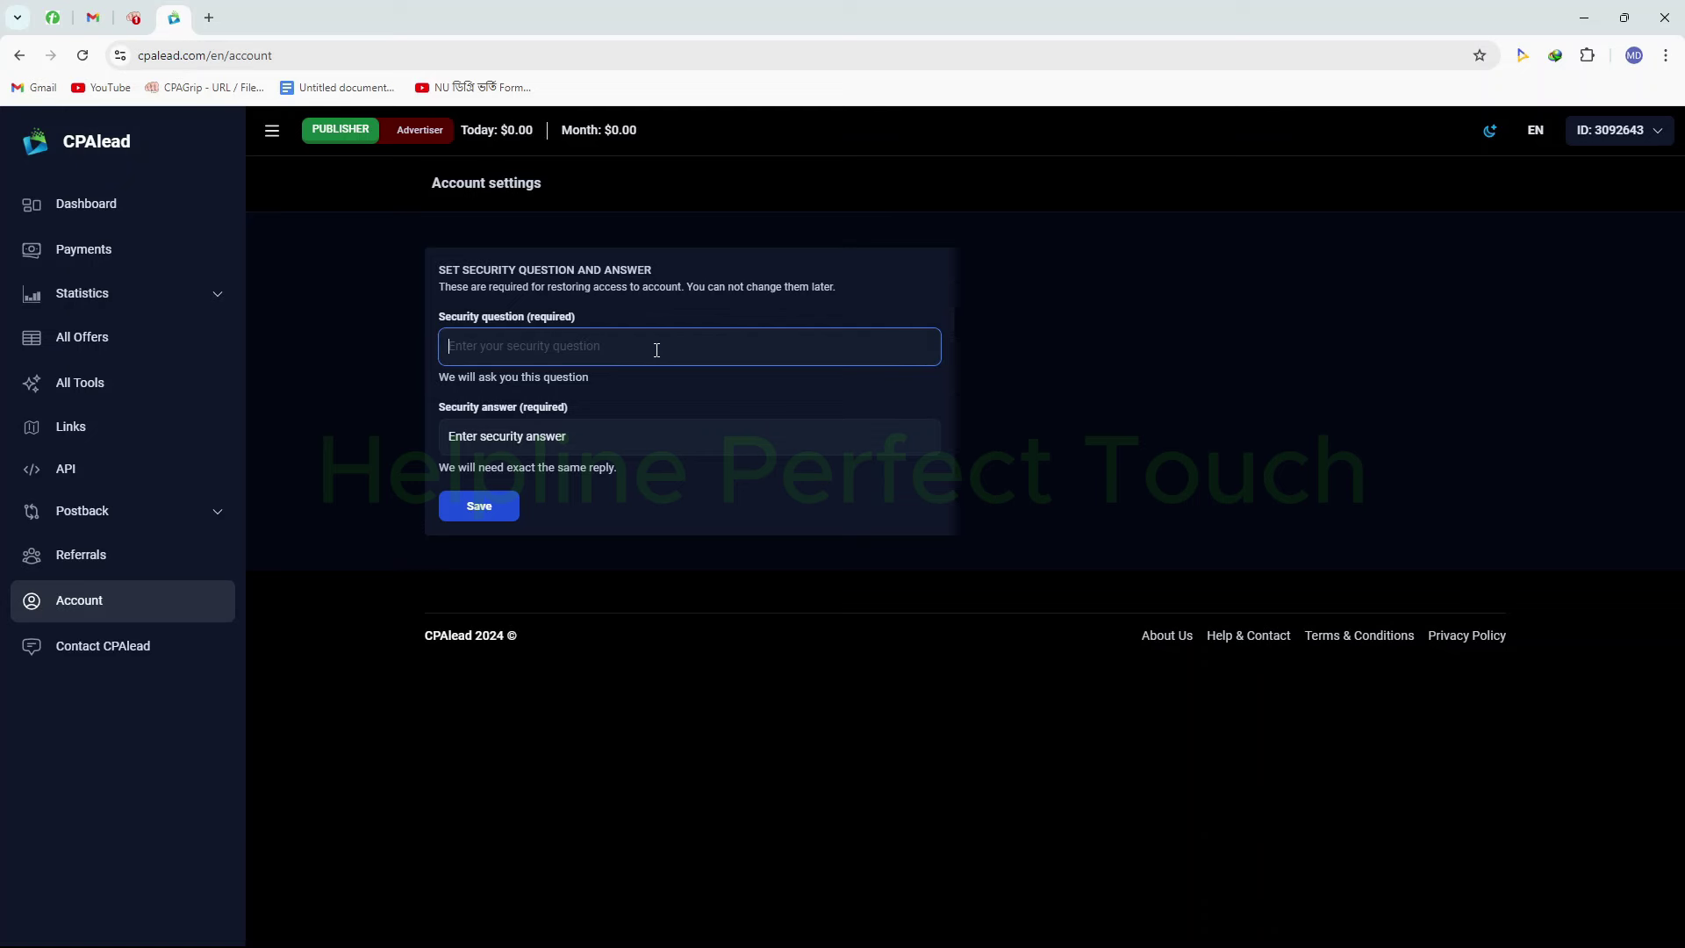
pyautogui.write('amar youtube channel ar name ki?')
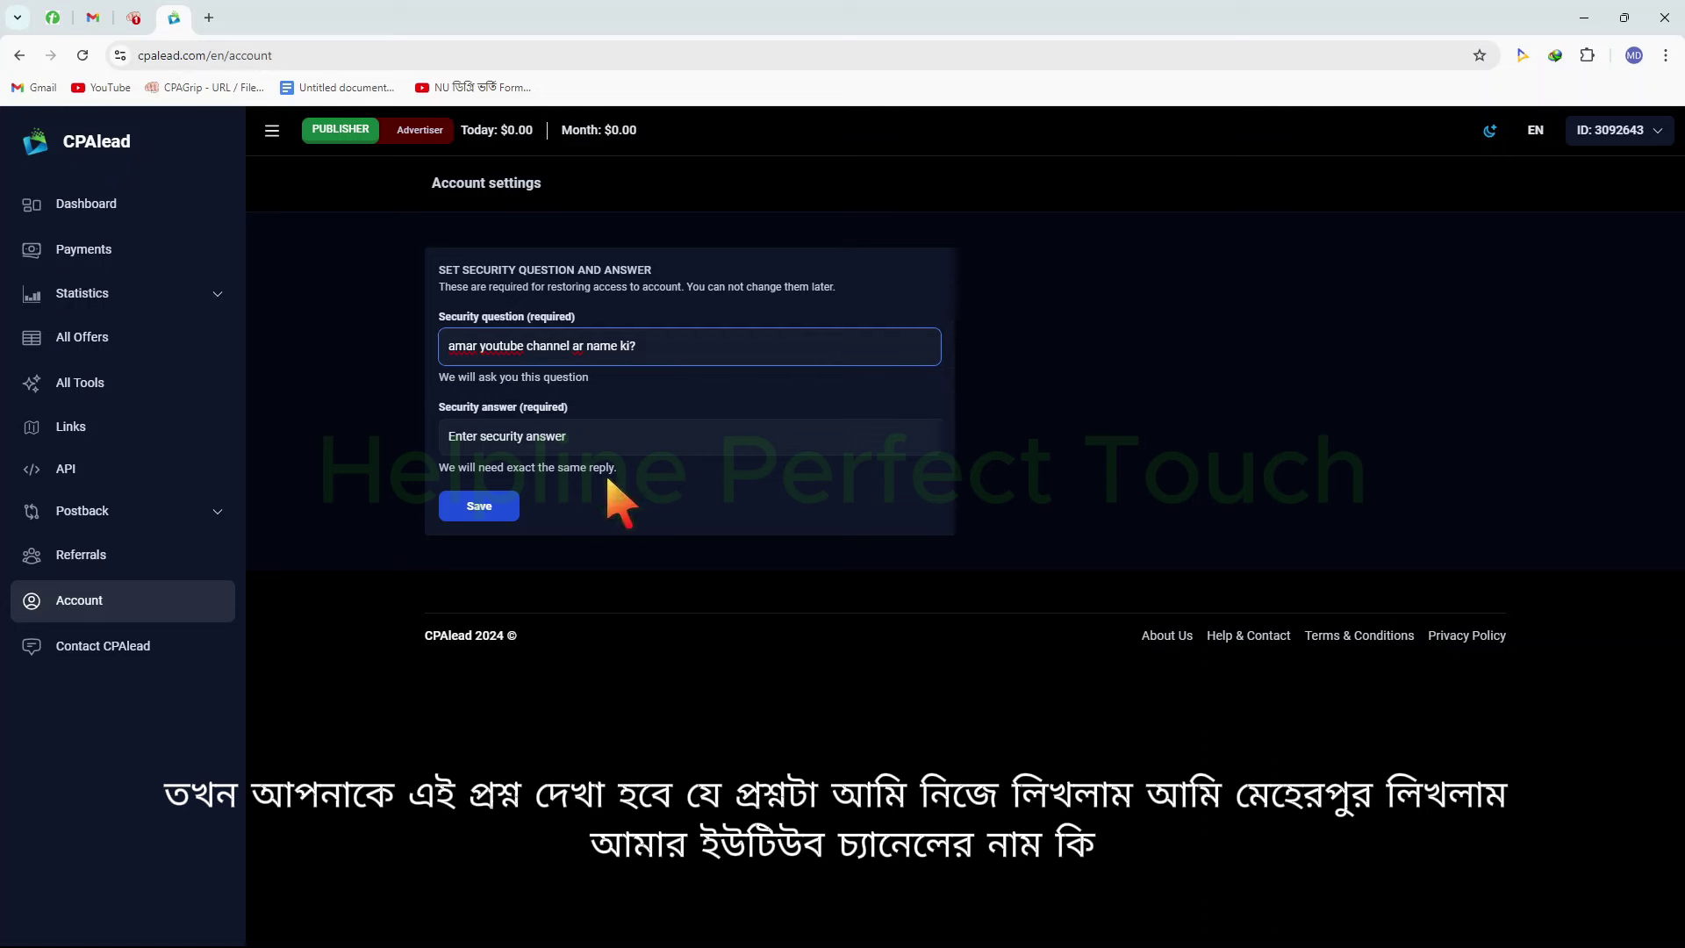
pyautogui.moveTo(414, 318)
pyautogui.mouseDown()
pyautogui.moveTo(572, 375)
pyautogui.moveTo(716, 373)
pyautogui.mouseUp()
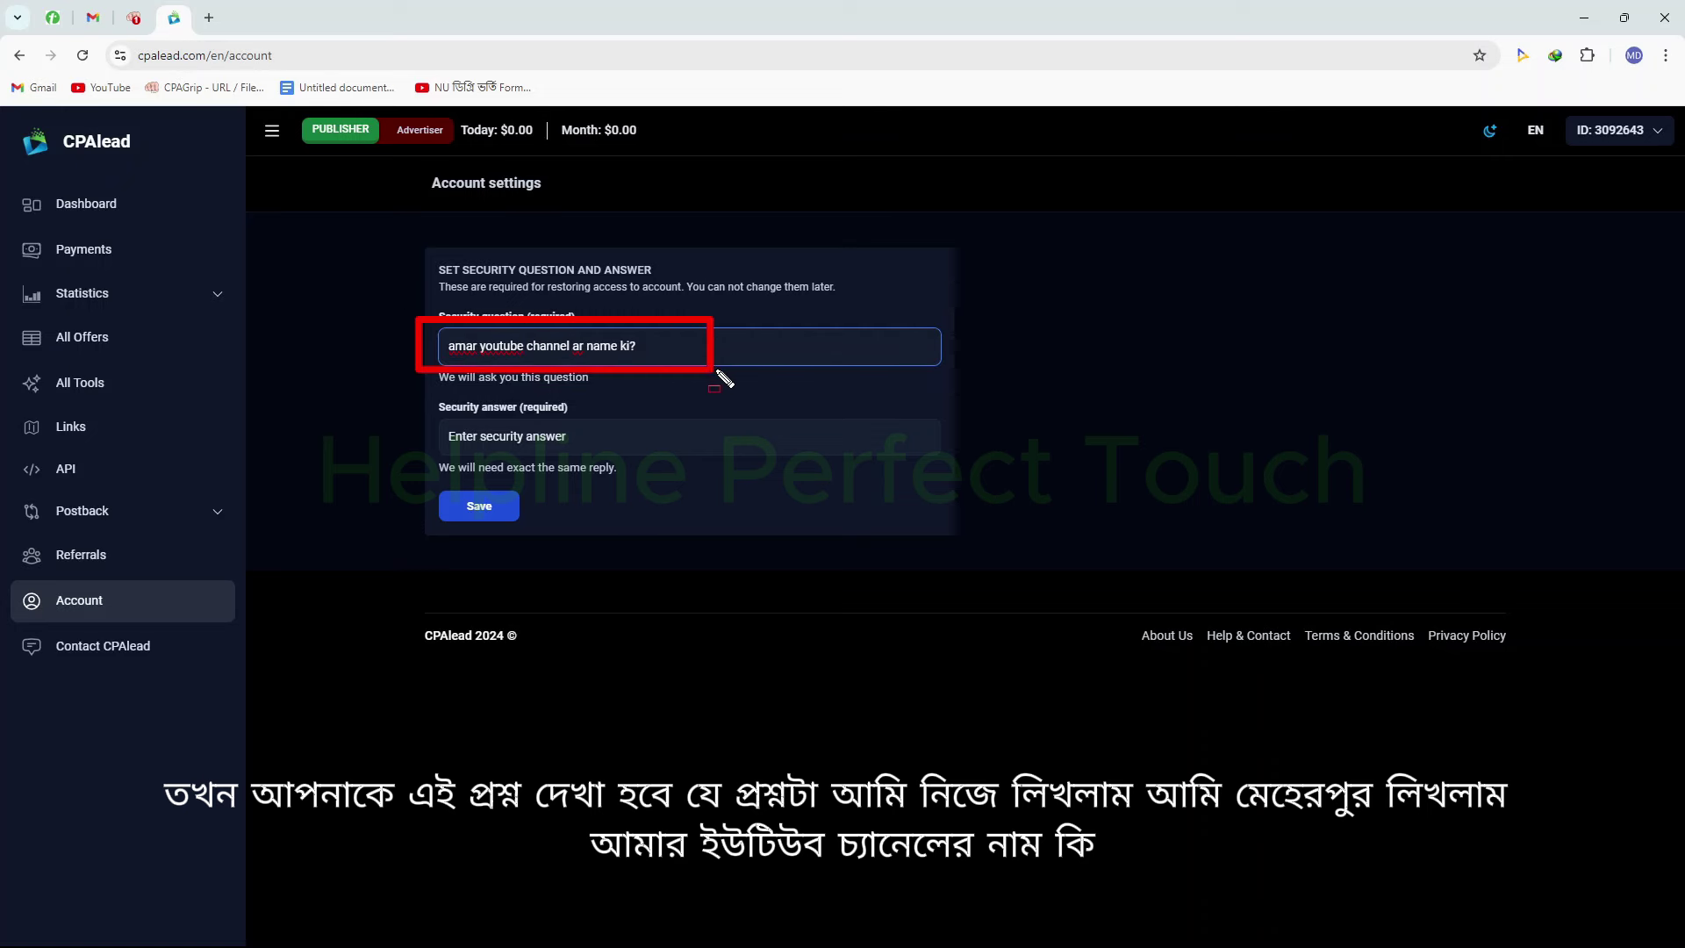
pyautogui.press('Escape')
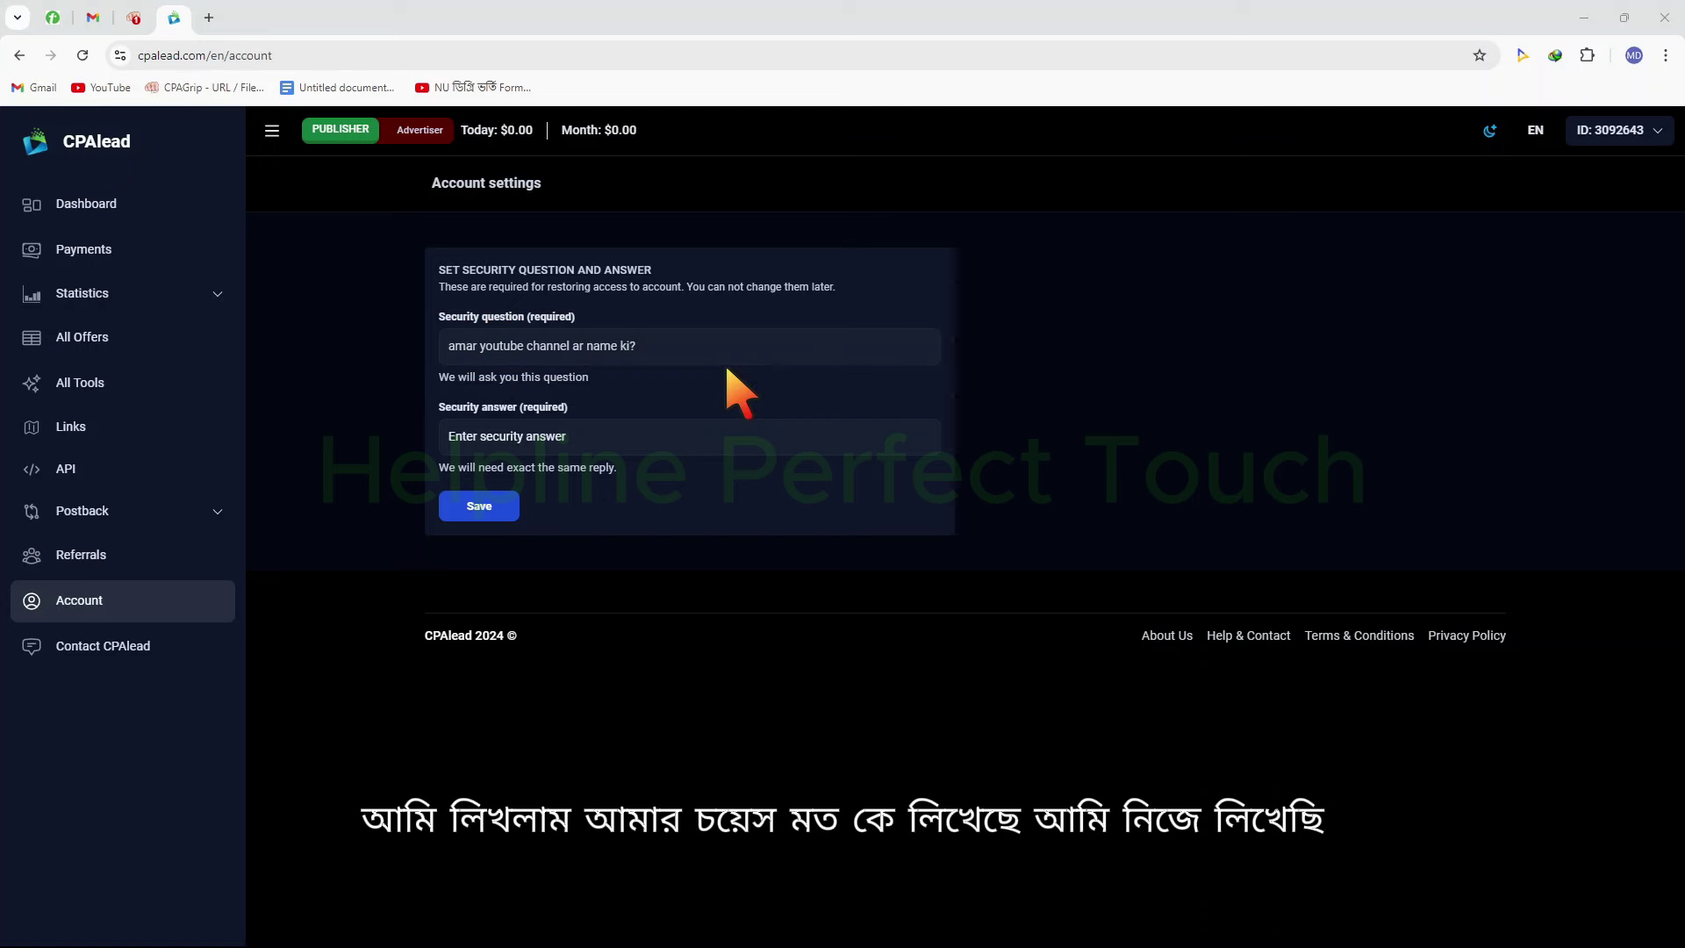
pyautogui.click(611, 441)
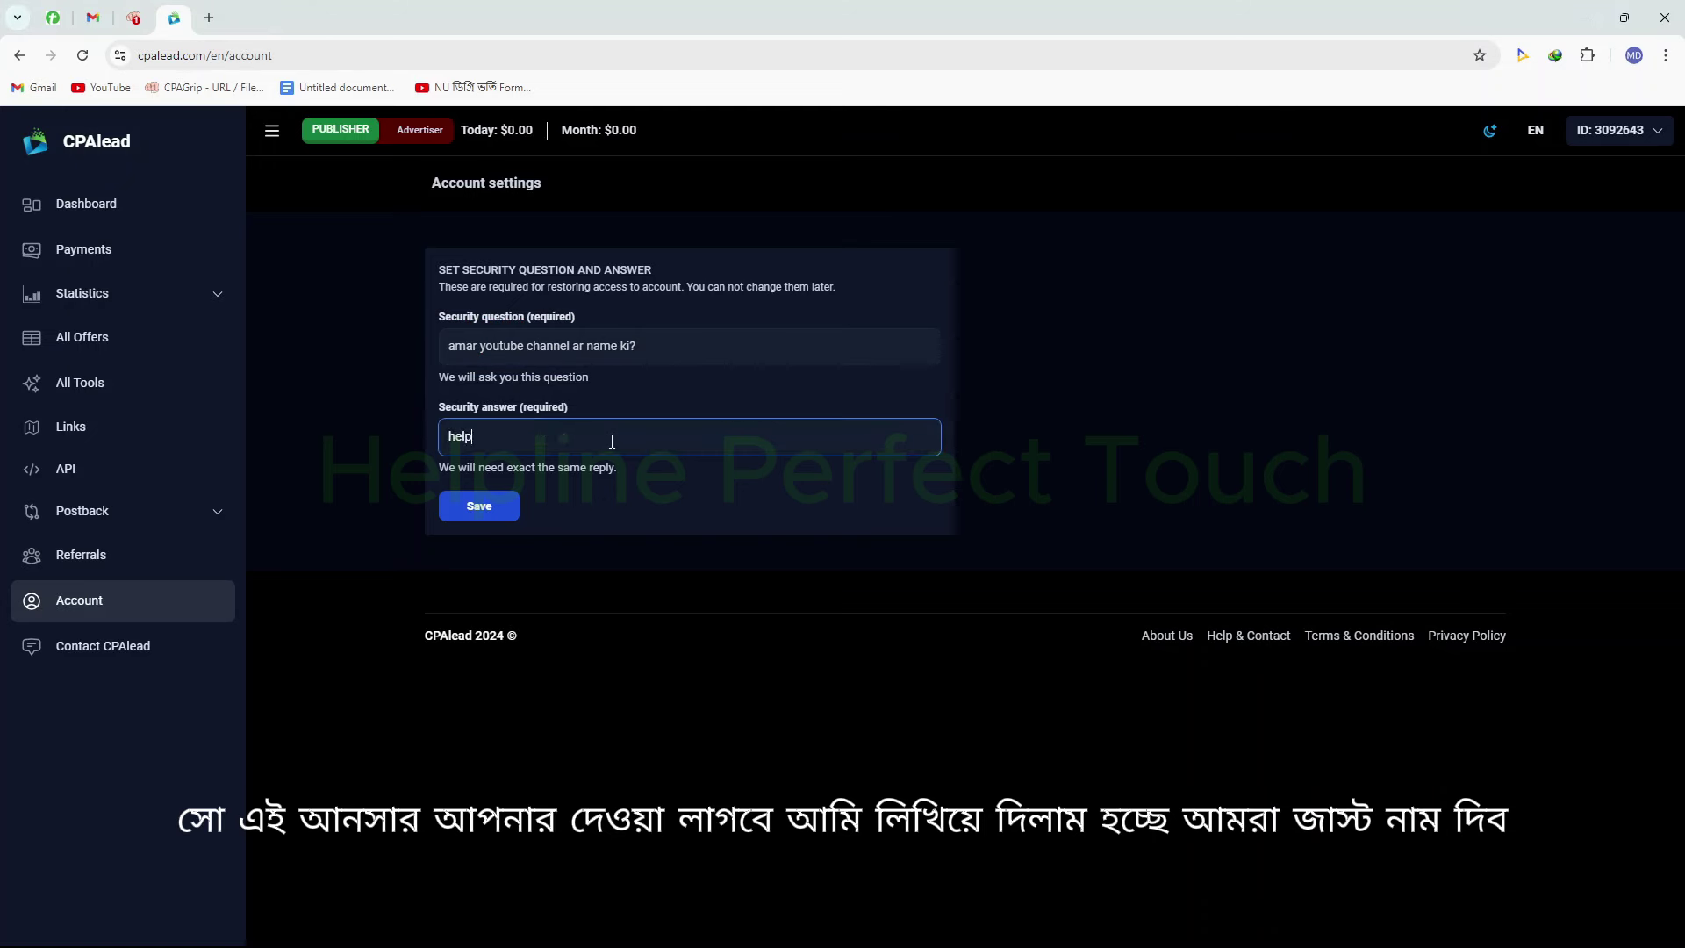
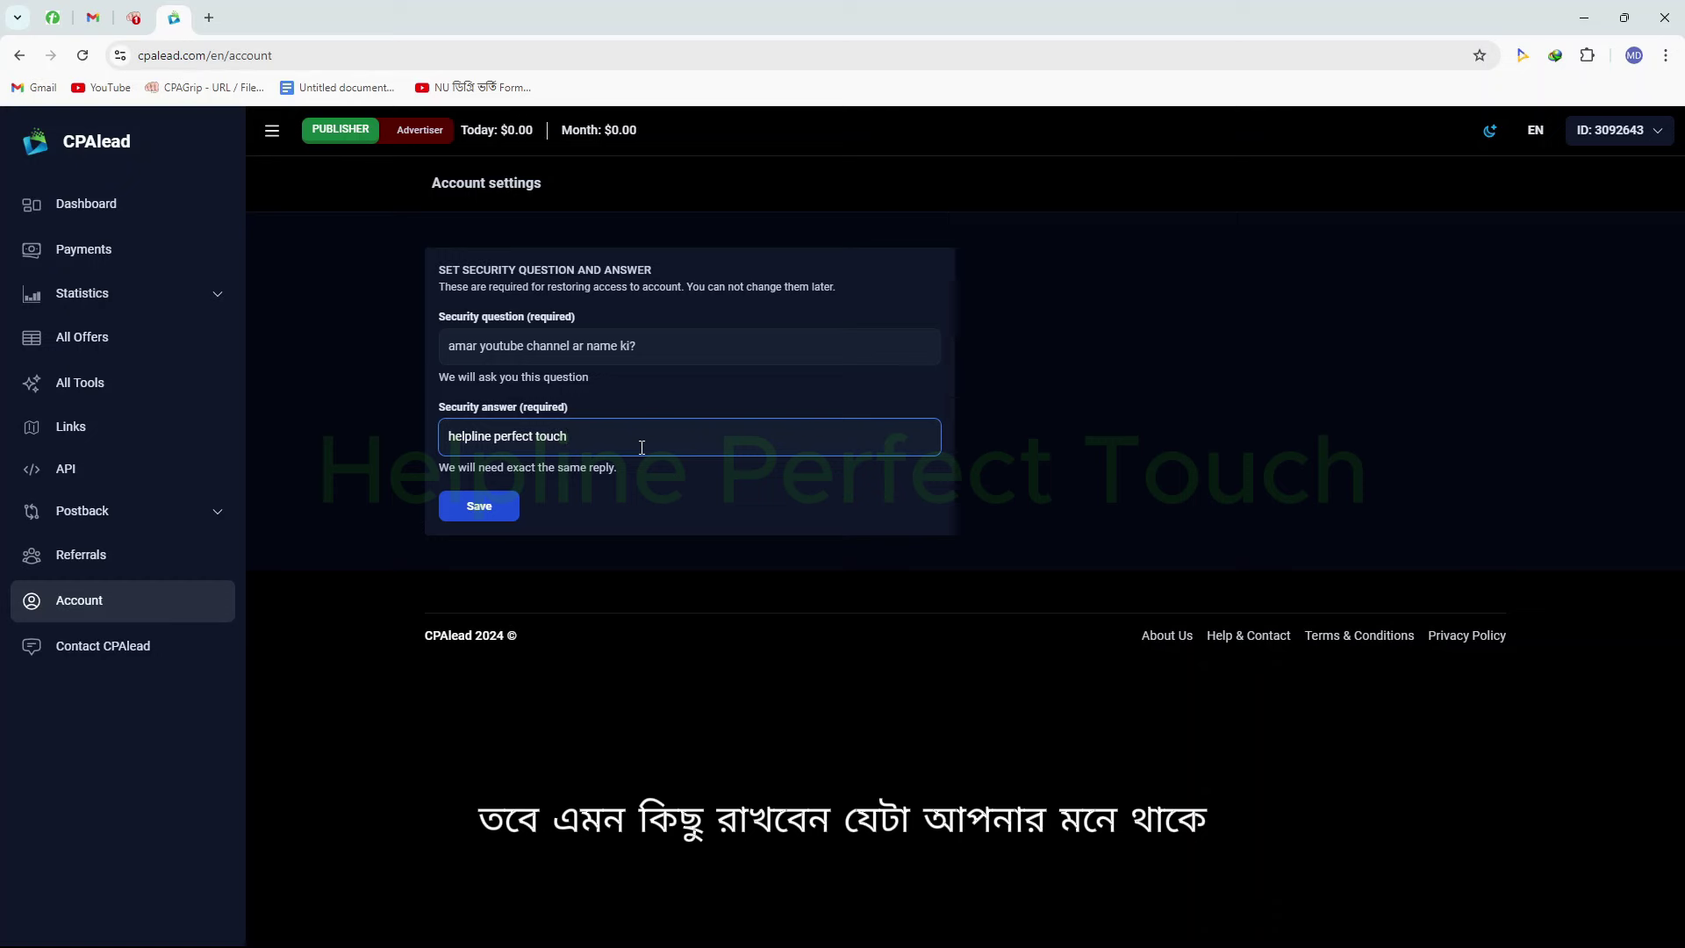
pyautogui.click(788, 510)
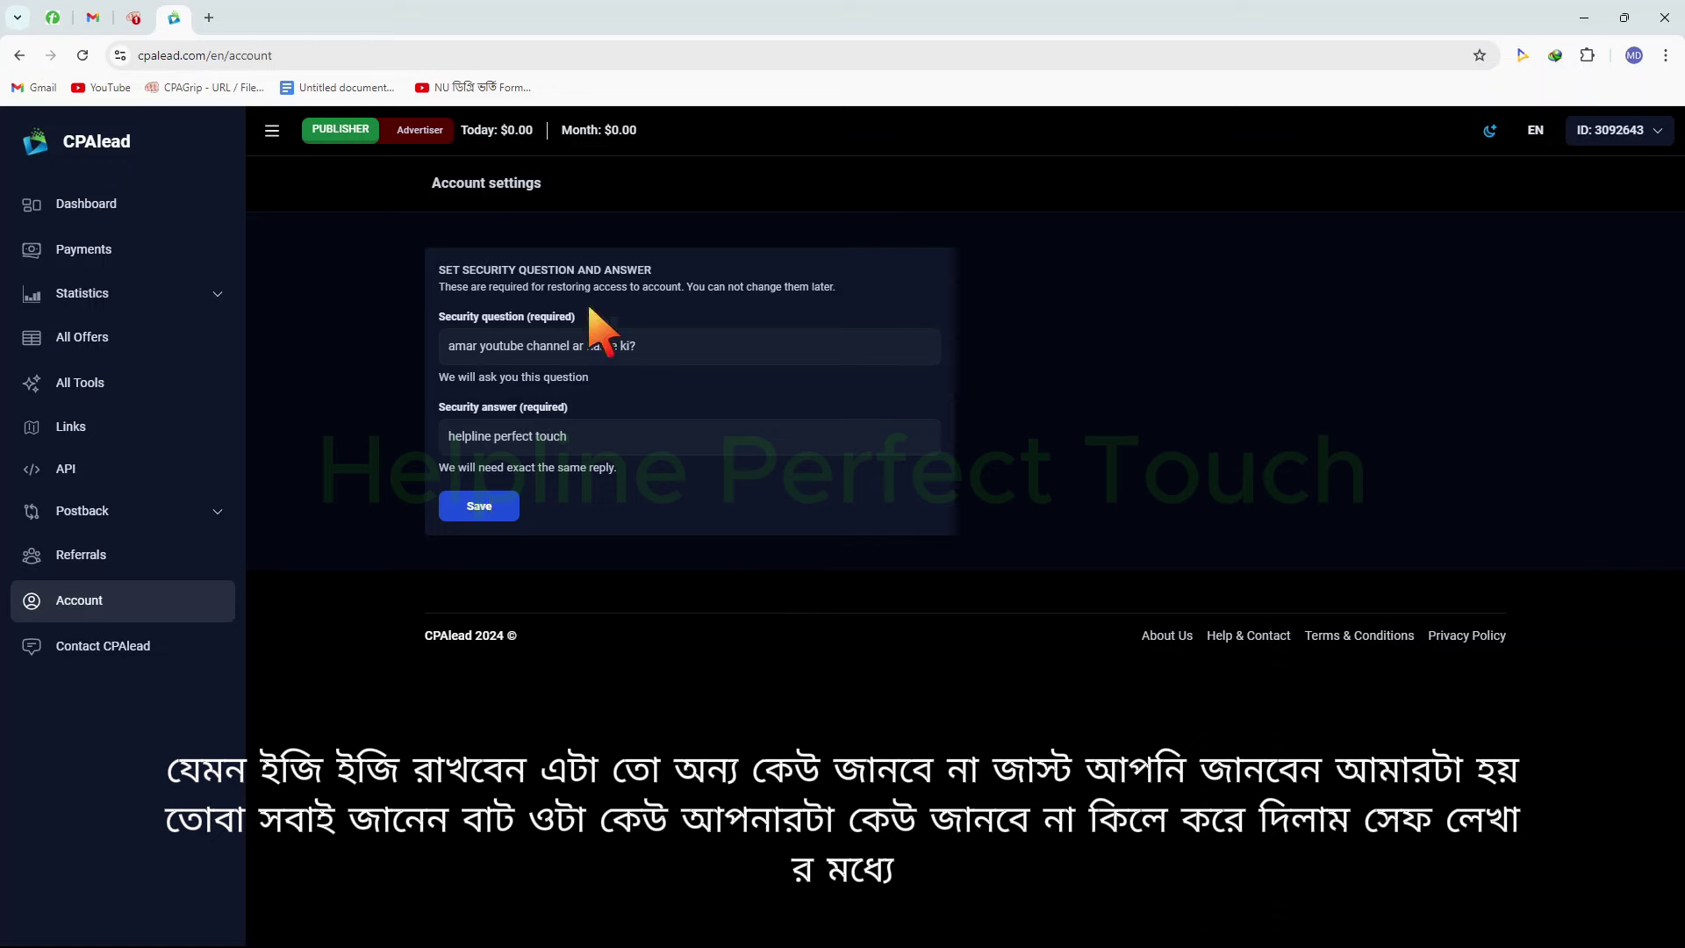
pyautogui.click(490, 516)
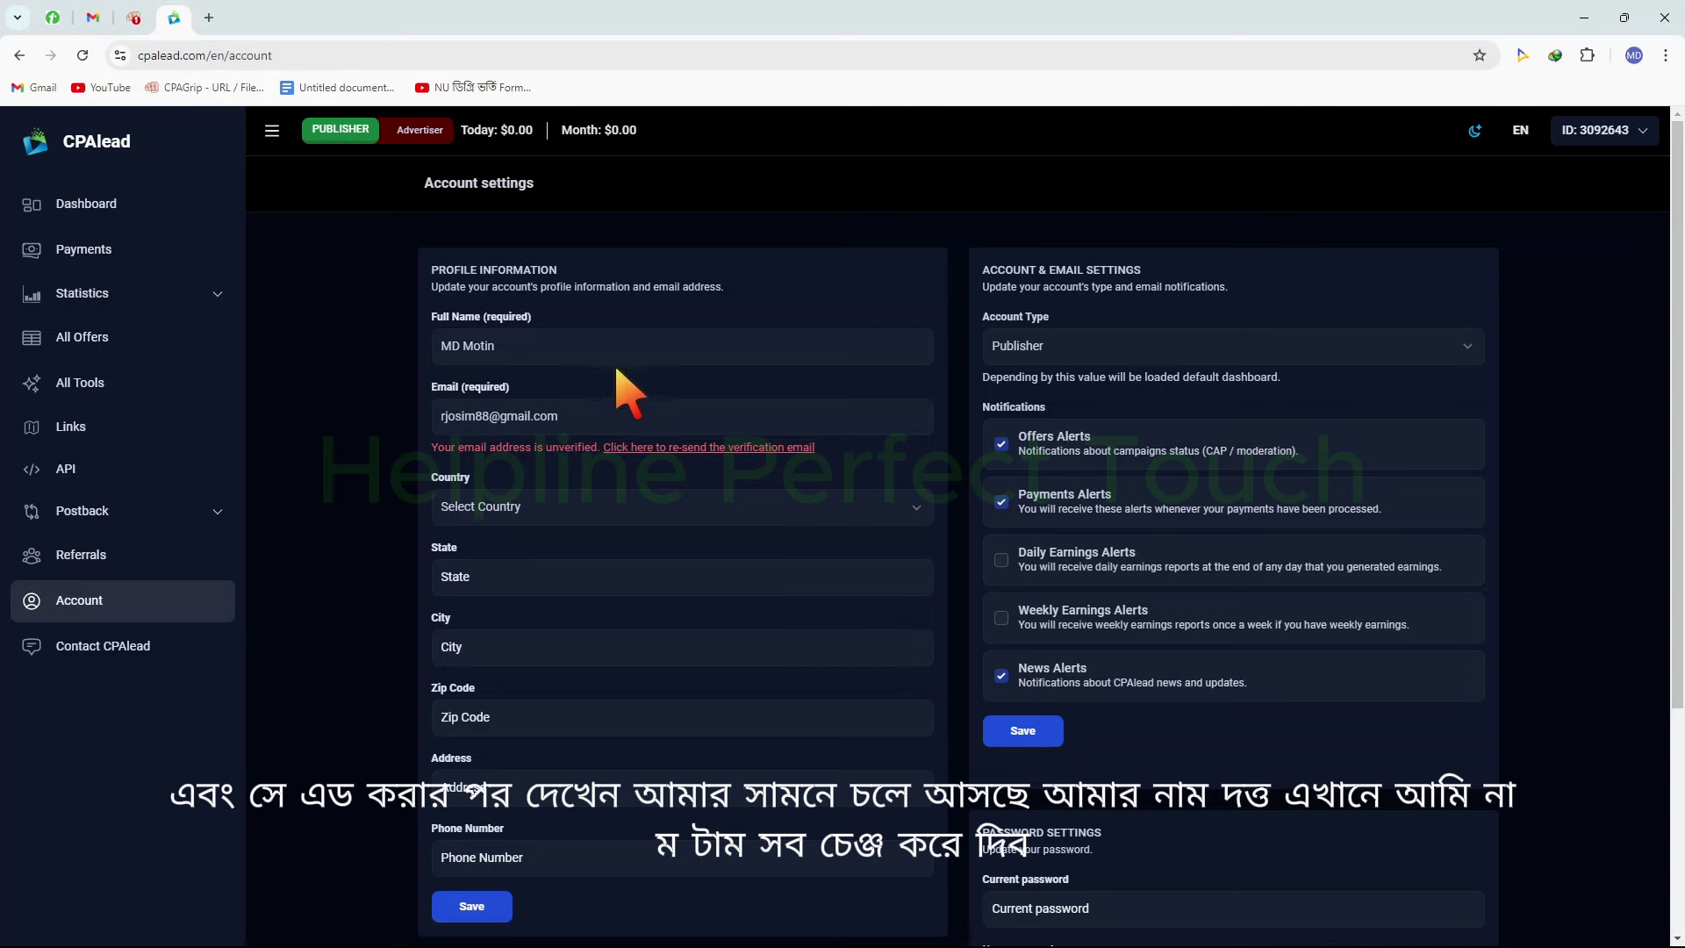
# Replace the profile's full name, enable Daily and Weekly Earnings Alerts, and disable Offers Alerts
pyautogui.tripleClick(544, 347)
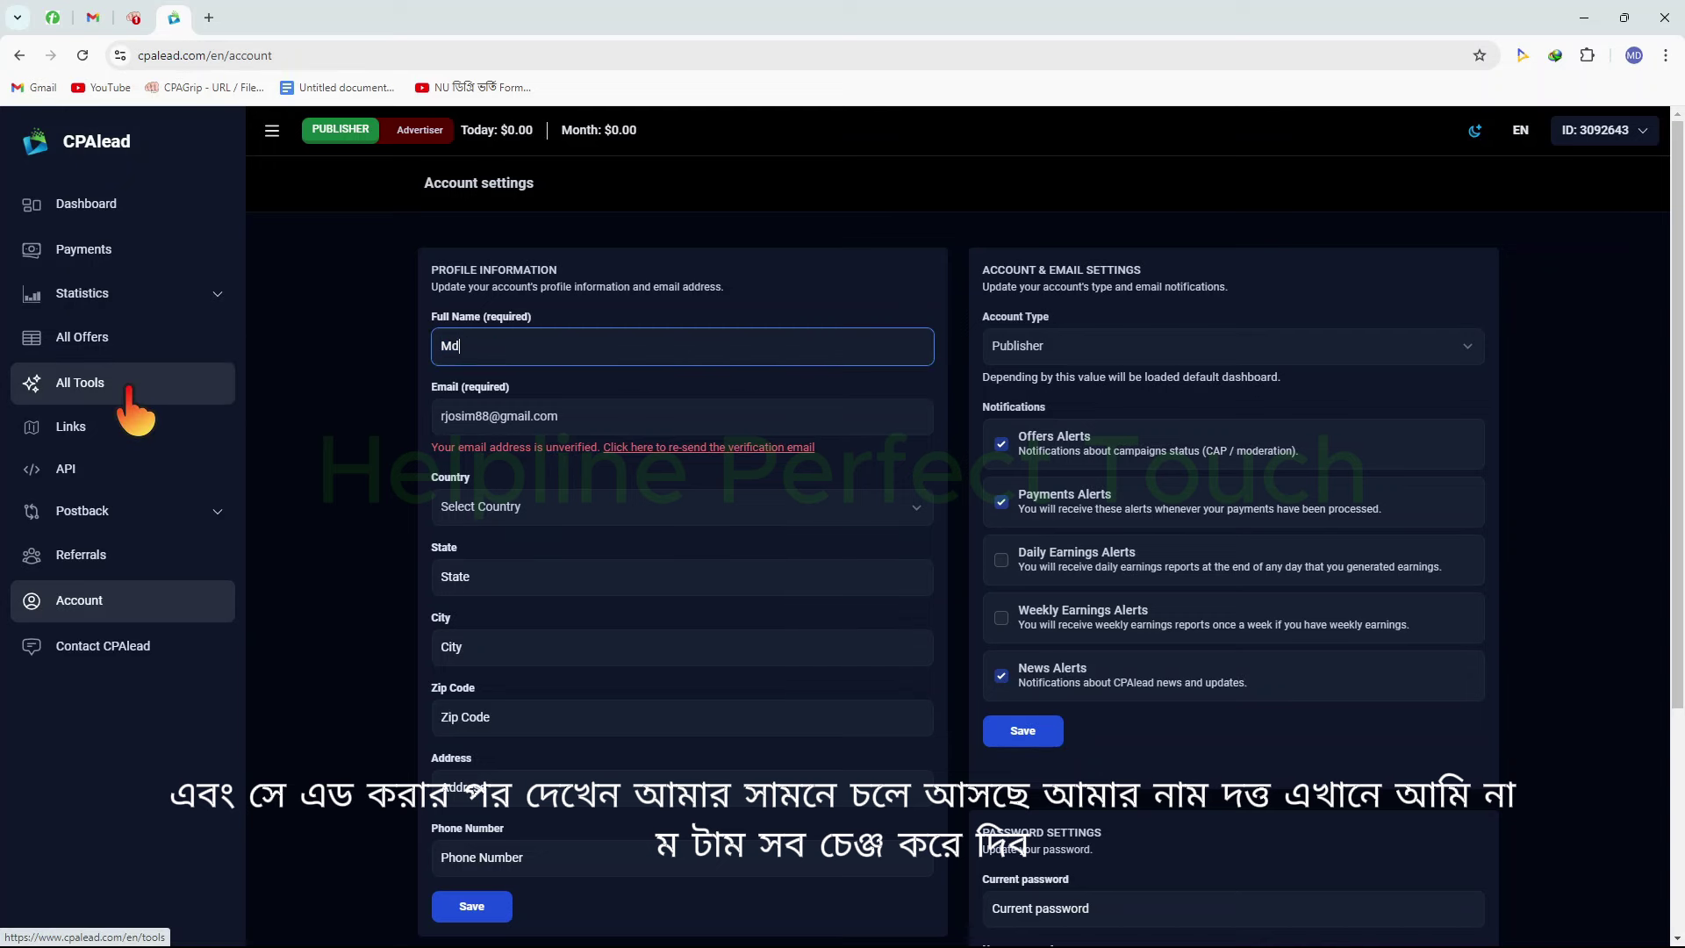
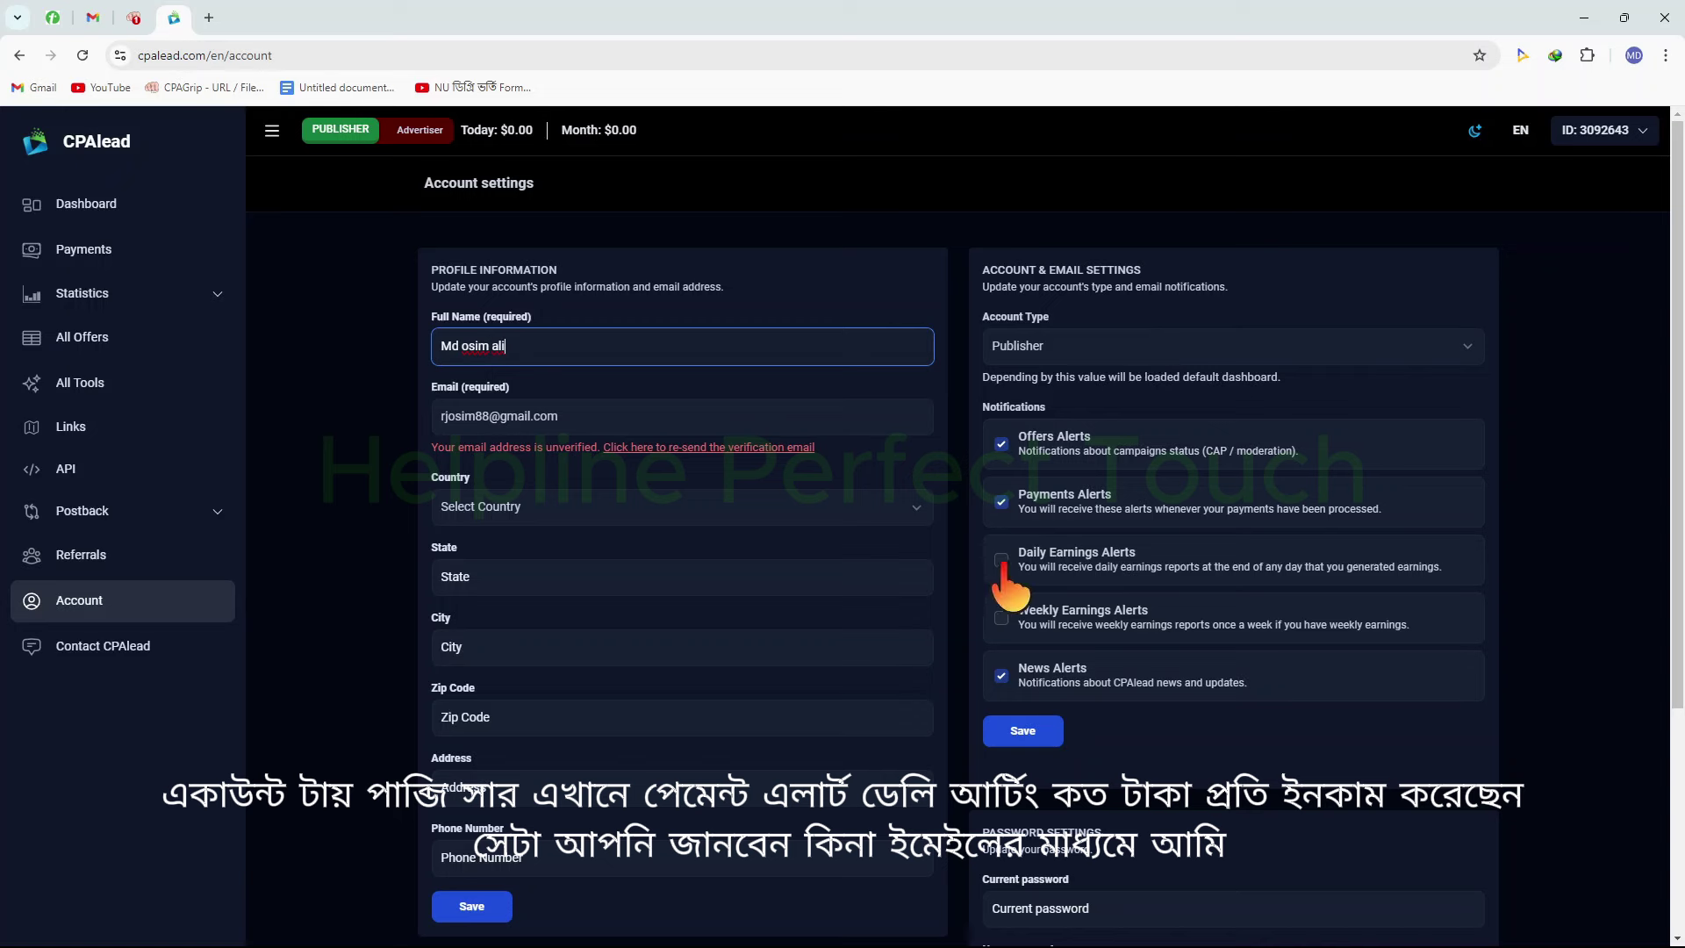
pyautogui.moveTo(967, 383)
pyautogui.mouseDown()
pyautogui.moveTo(1172, 820)
pyautogui.moveTo(1496, 814)
pyautogui.moveTo(1511, 799)
pyautogui.mouseUp()
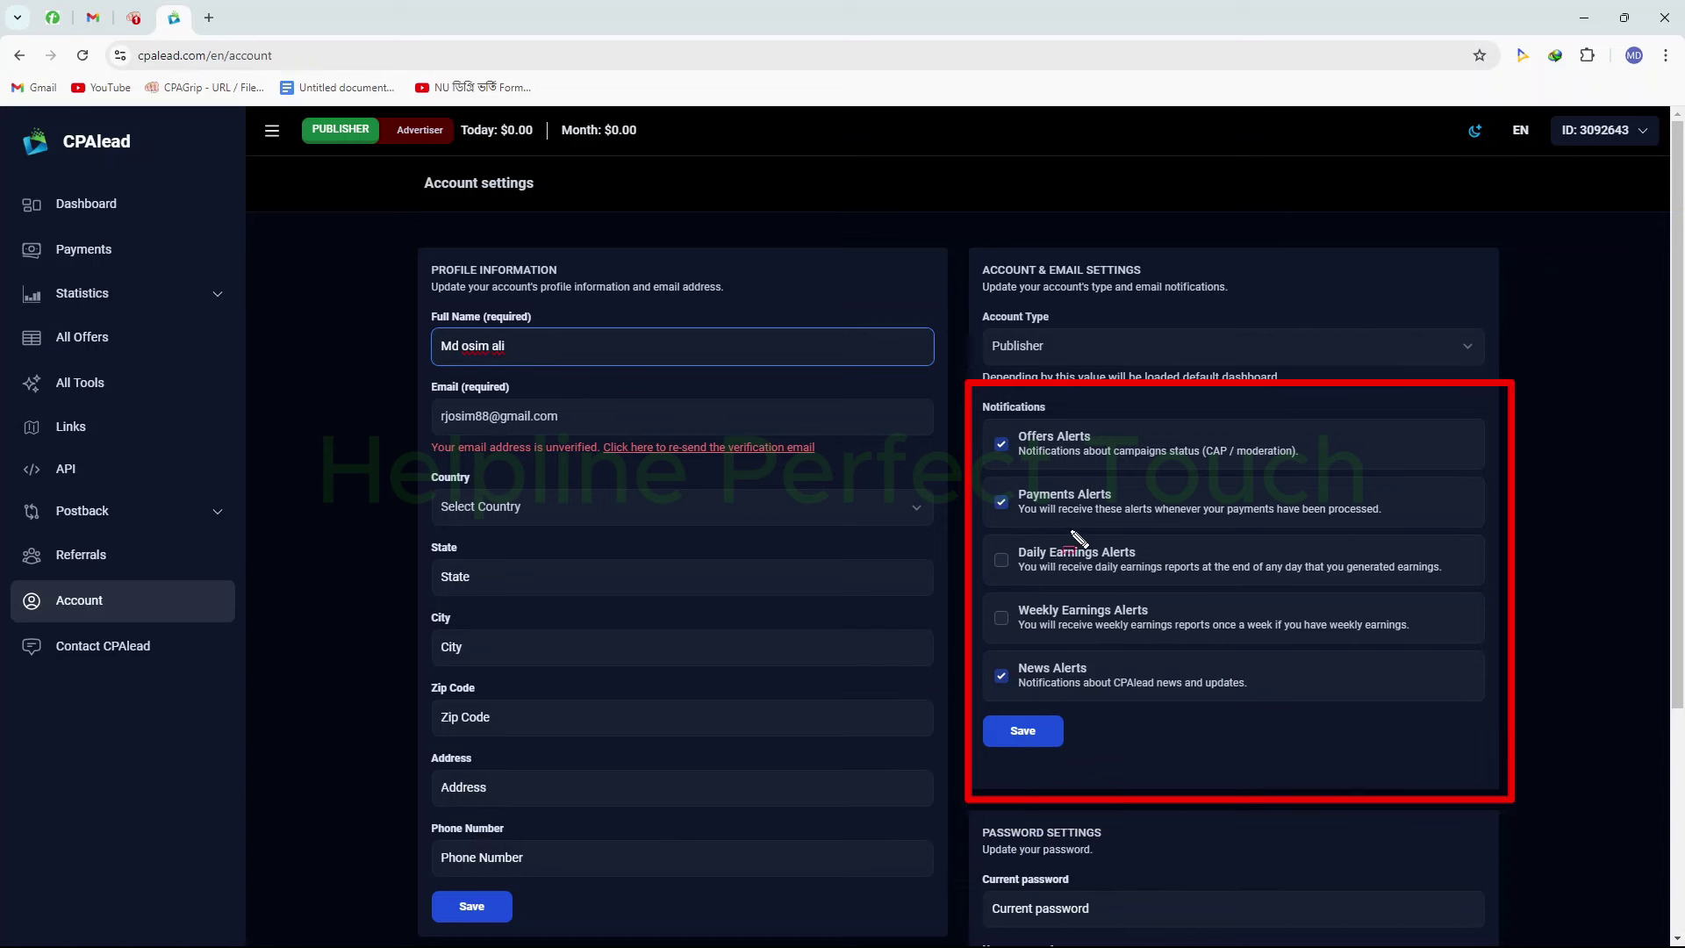
pyautogui.moveTo(996, 416)
pyautogui.mouseDown()
pyautogui.moveTo(1161, 455)
pyautogui.moveTo(1316, 458)
pyautogui.mouseUp()
pyautogui.moveTo(998, 472)
pyautogui.mouseDown()
pyautogui.moveTo(1233, 535)
pyautogui.moveTo(1389, 520)
pyautogui.mouseUp()
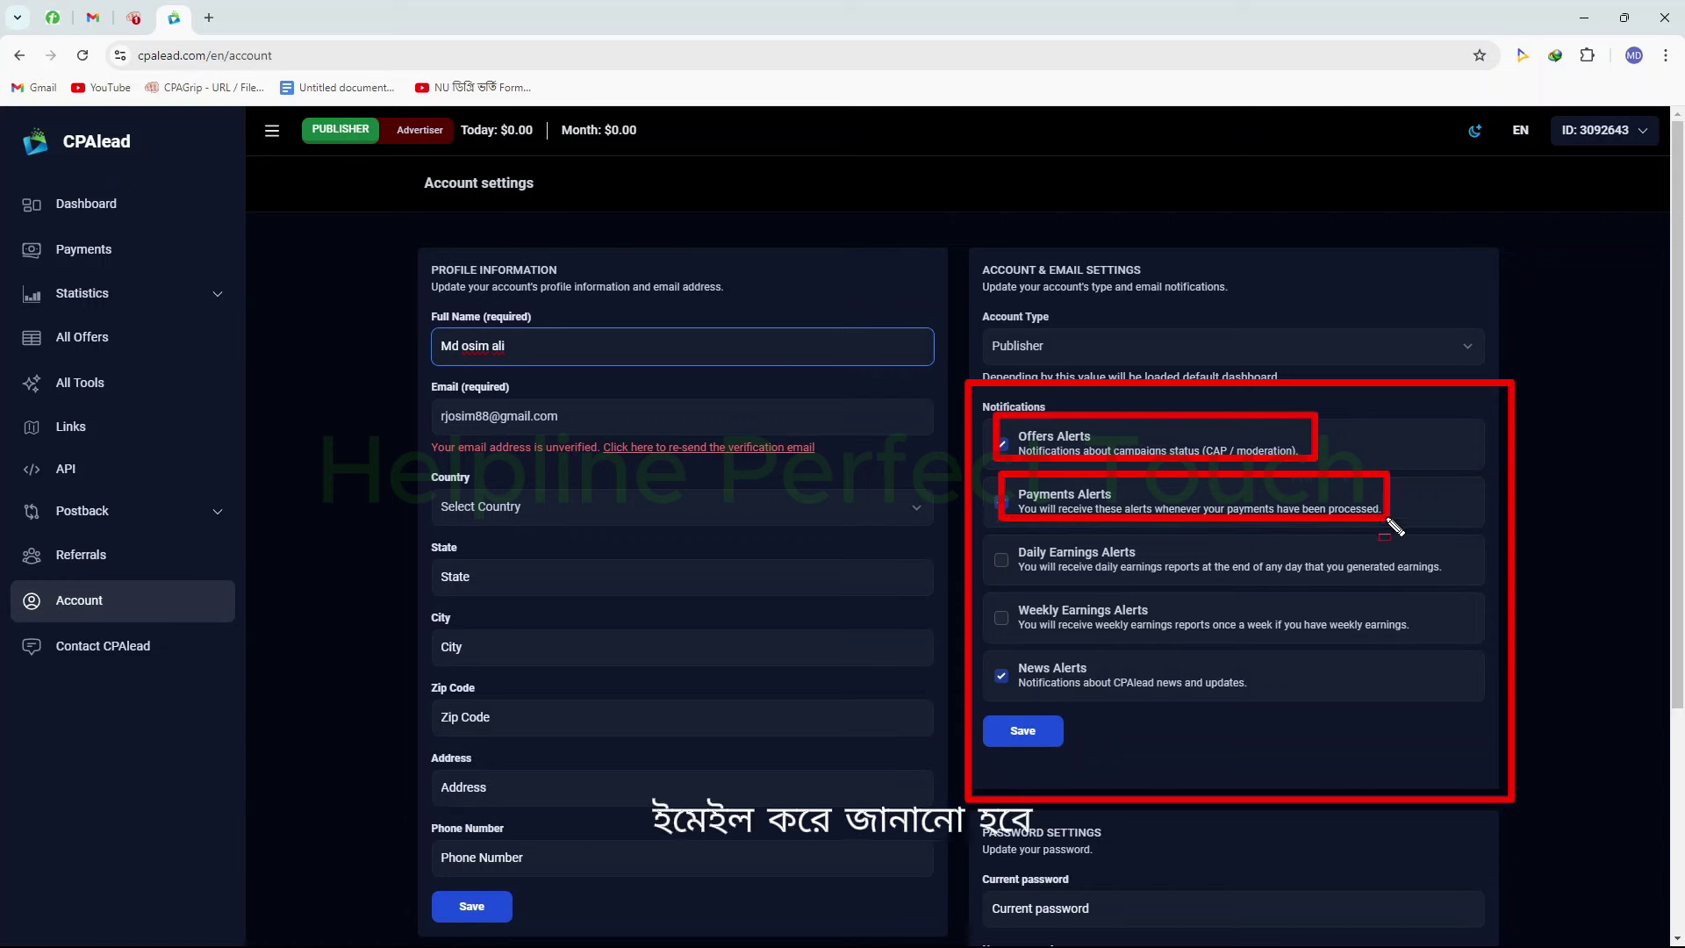
pyautogui.moveTo(976, 529)
pyautogui.mouseDown()
pyautogui.moveTo(1191, 597)
pyautogui.moveTo(1464, 595)
pyautogui.mouseUp()
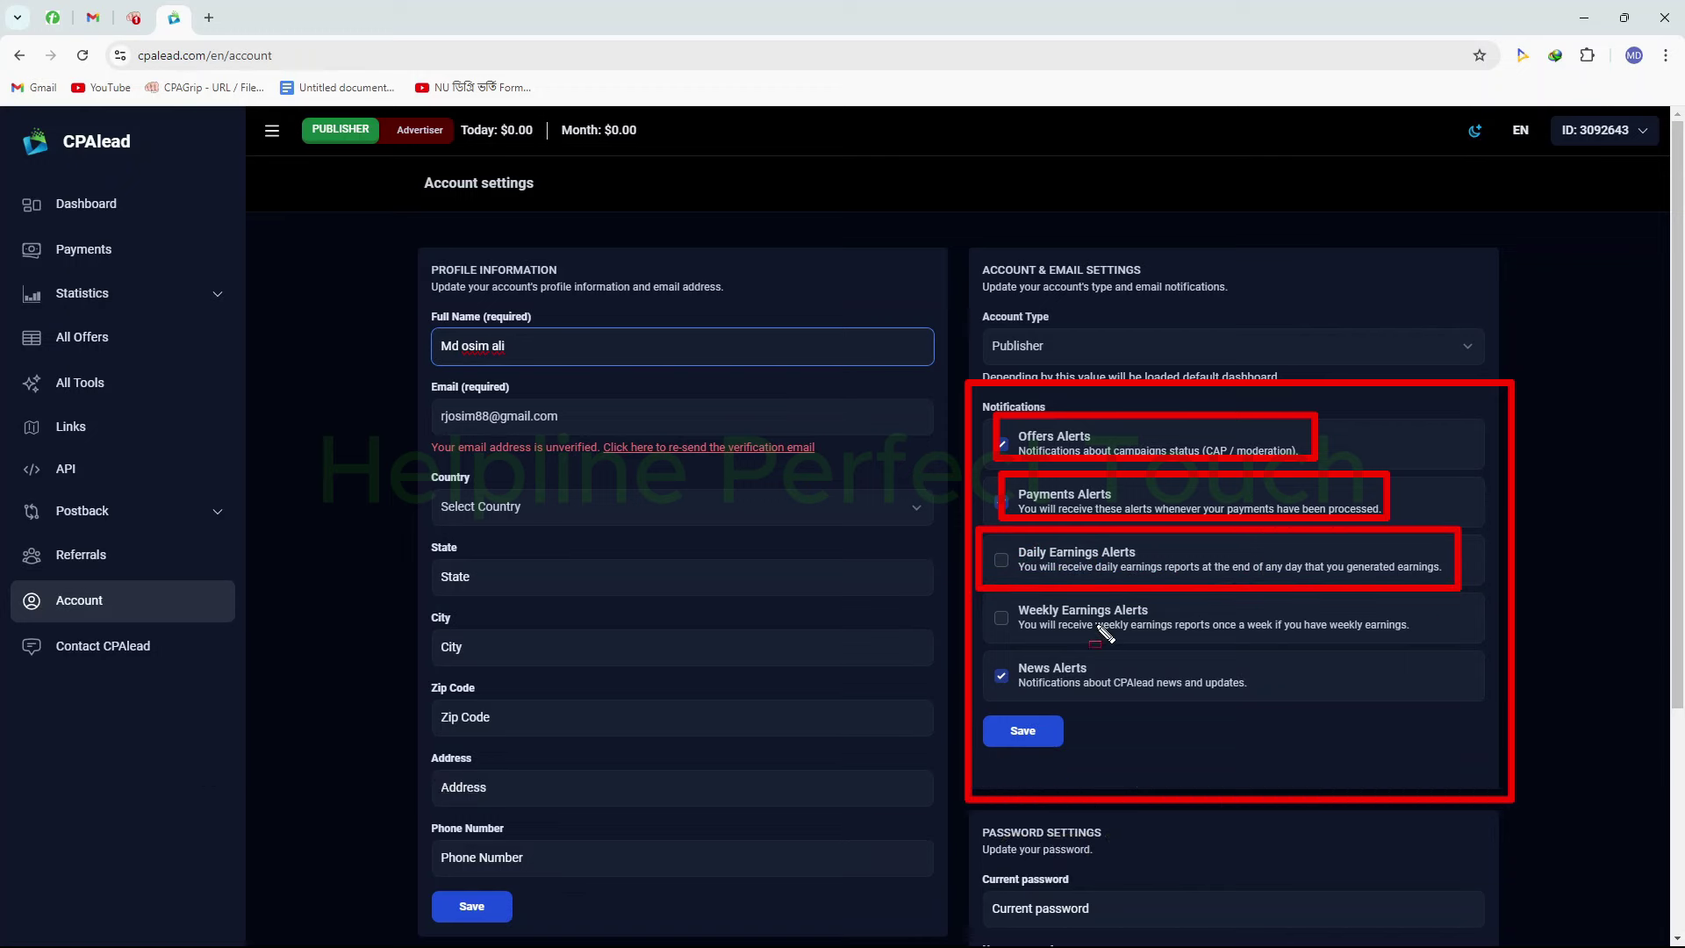
pyautogui.moveTo(983, 602)
pyautogui.mouseDown()
pyautogui.moveTo(1194, 633)
pyautogui.moveTo(1474, 615)
pyautogui.mouseUp()
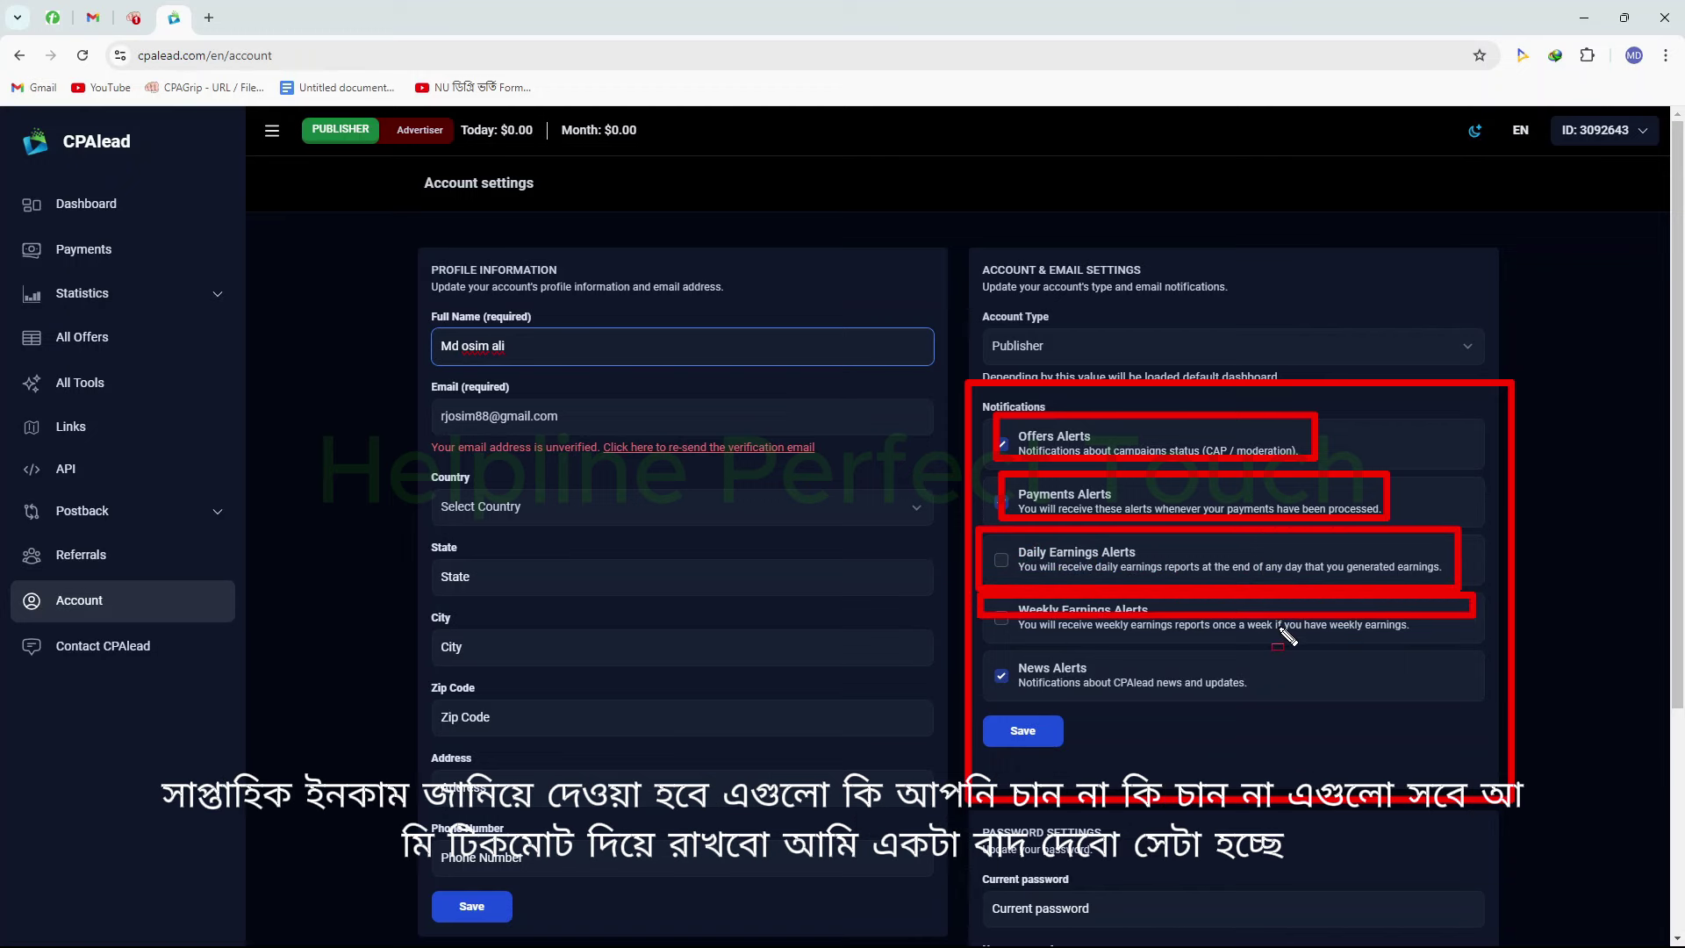
pyautogui.press('Escape')
pyautogui.click(1002, 560)
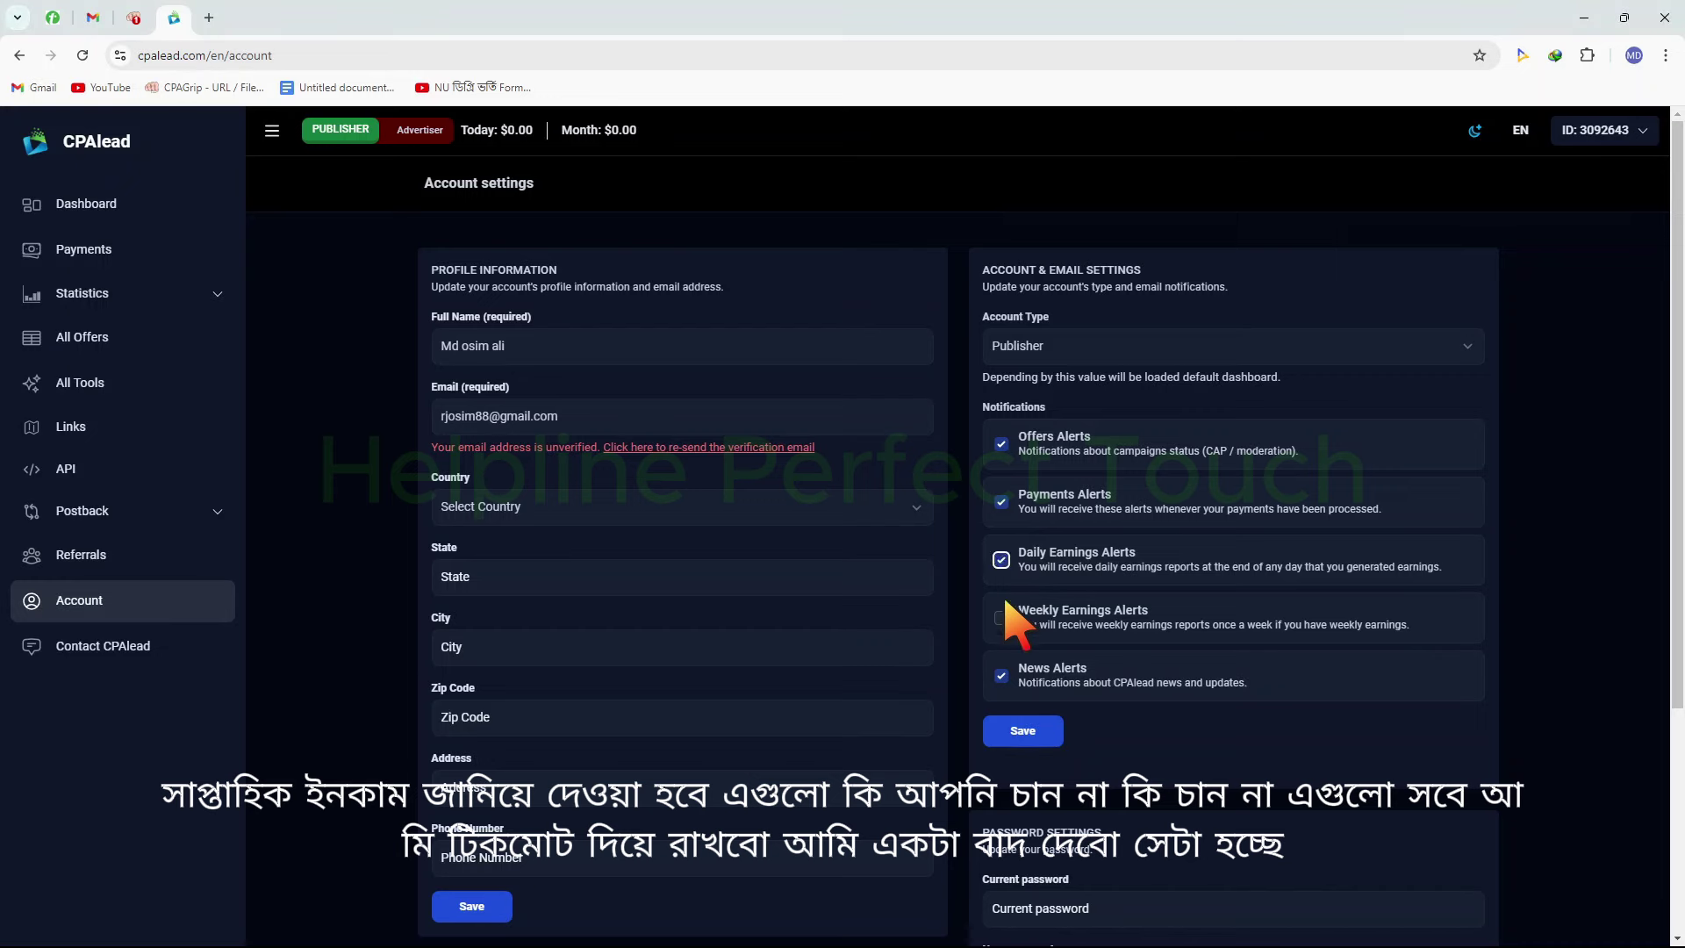
pyautogui.click(1000, 617)
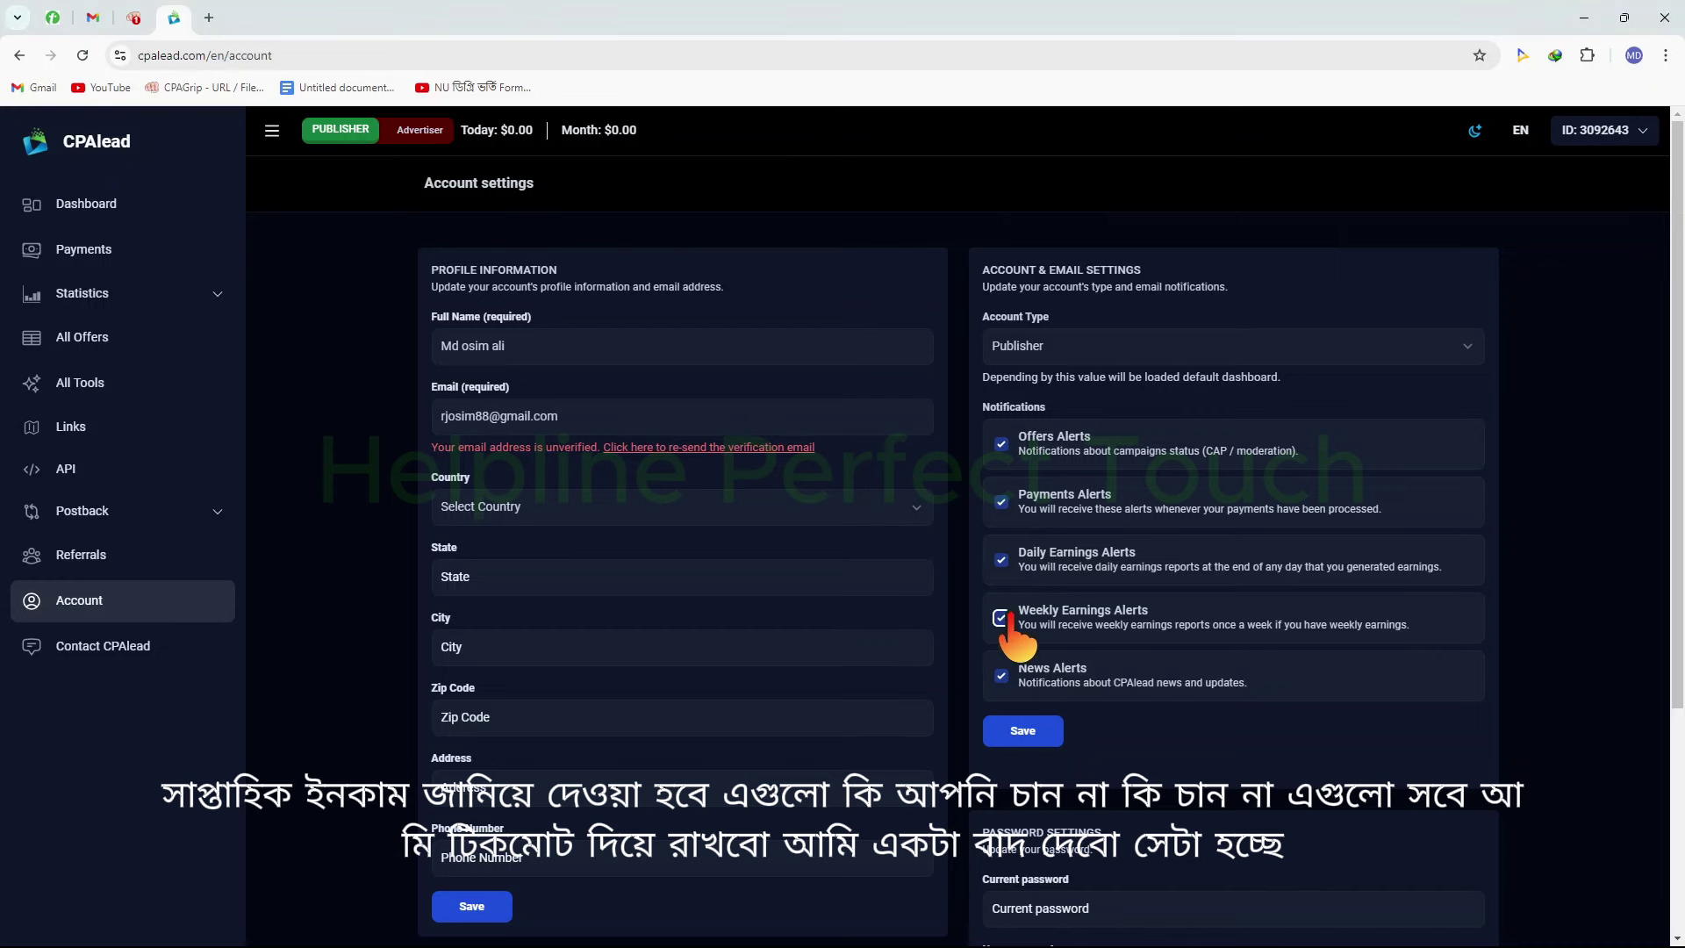
pyautogui.click(1001, 444)
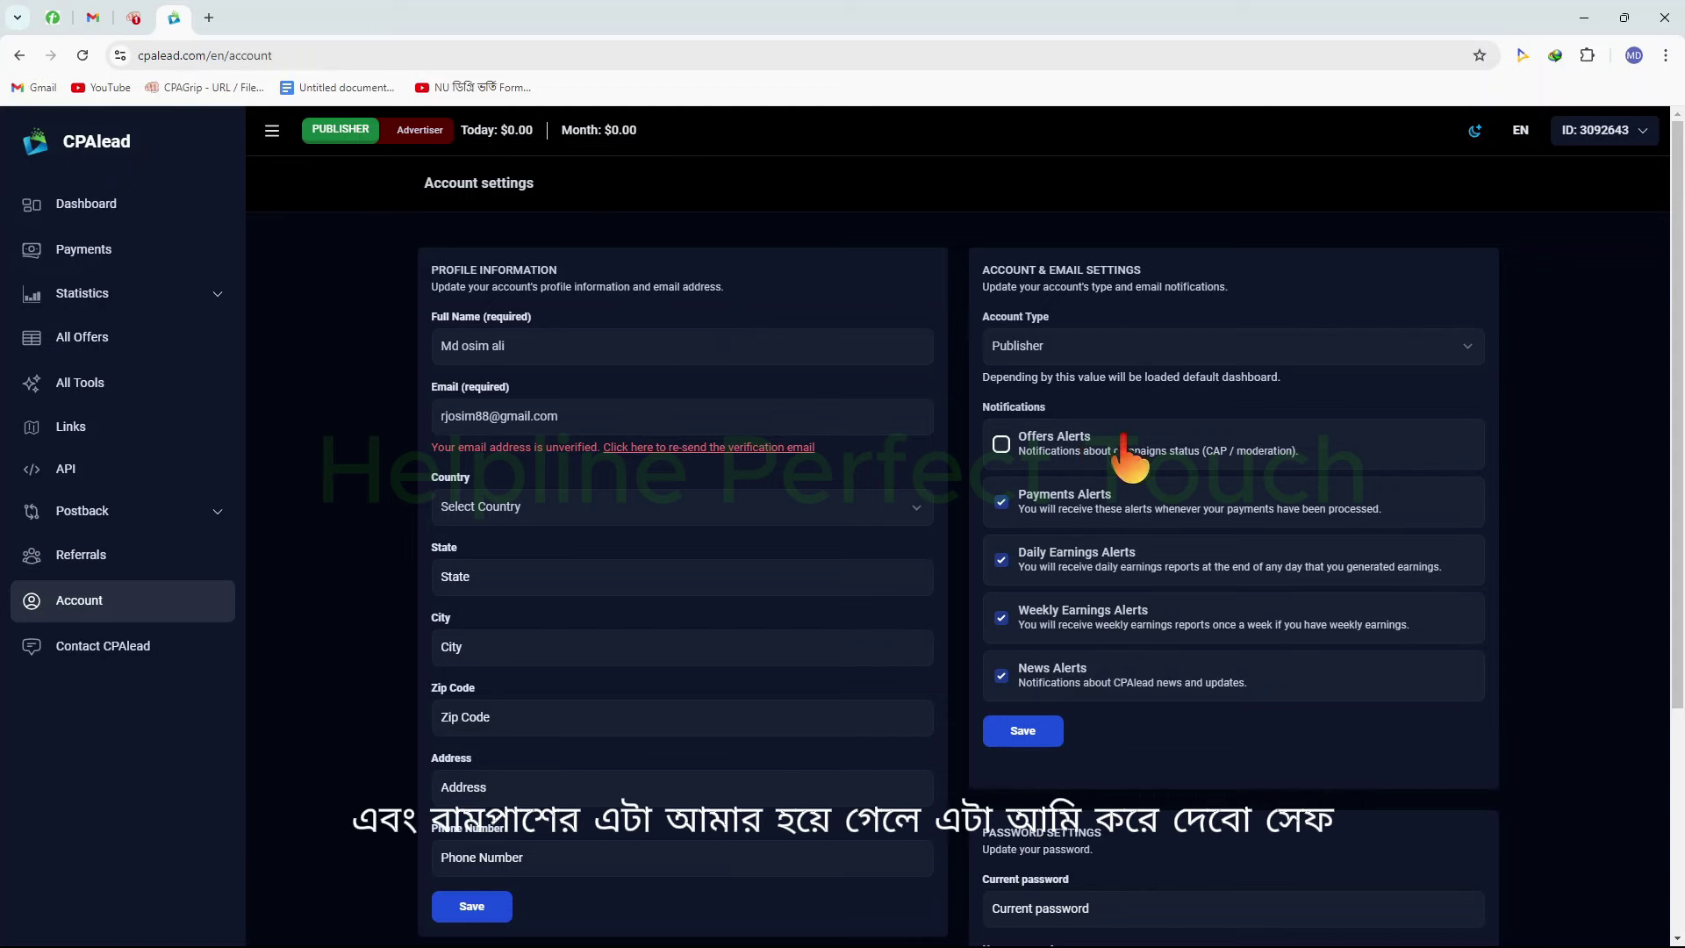
# Save the updated notification alert preferences
pyautogui.scroll(-1, 1141, 659)
pyautogui.click(1029, 643)
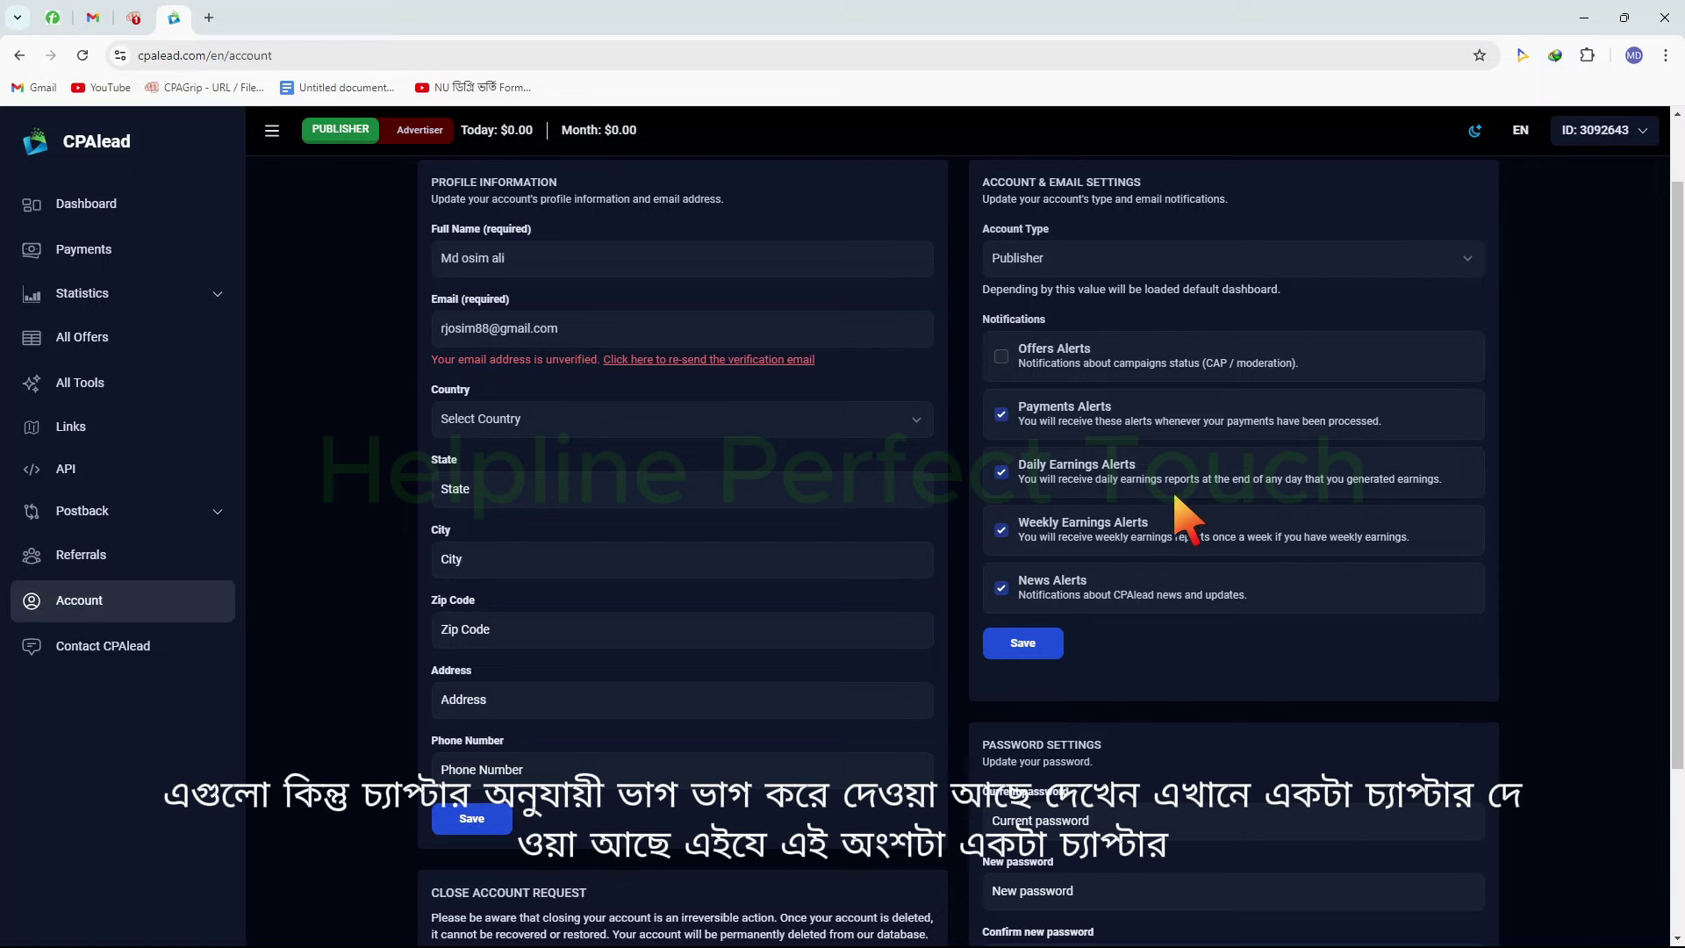
pyautogui.scroll(1, 1202, 508)
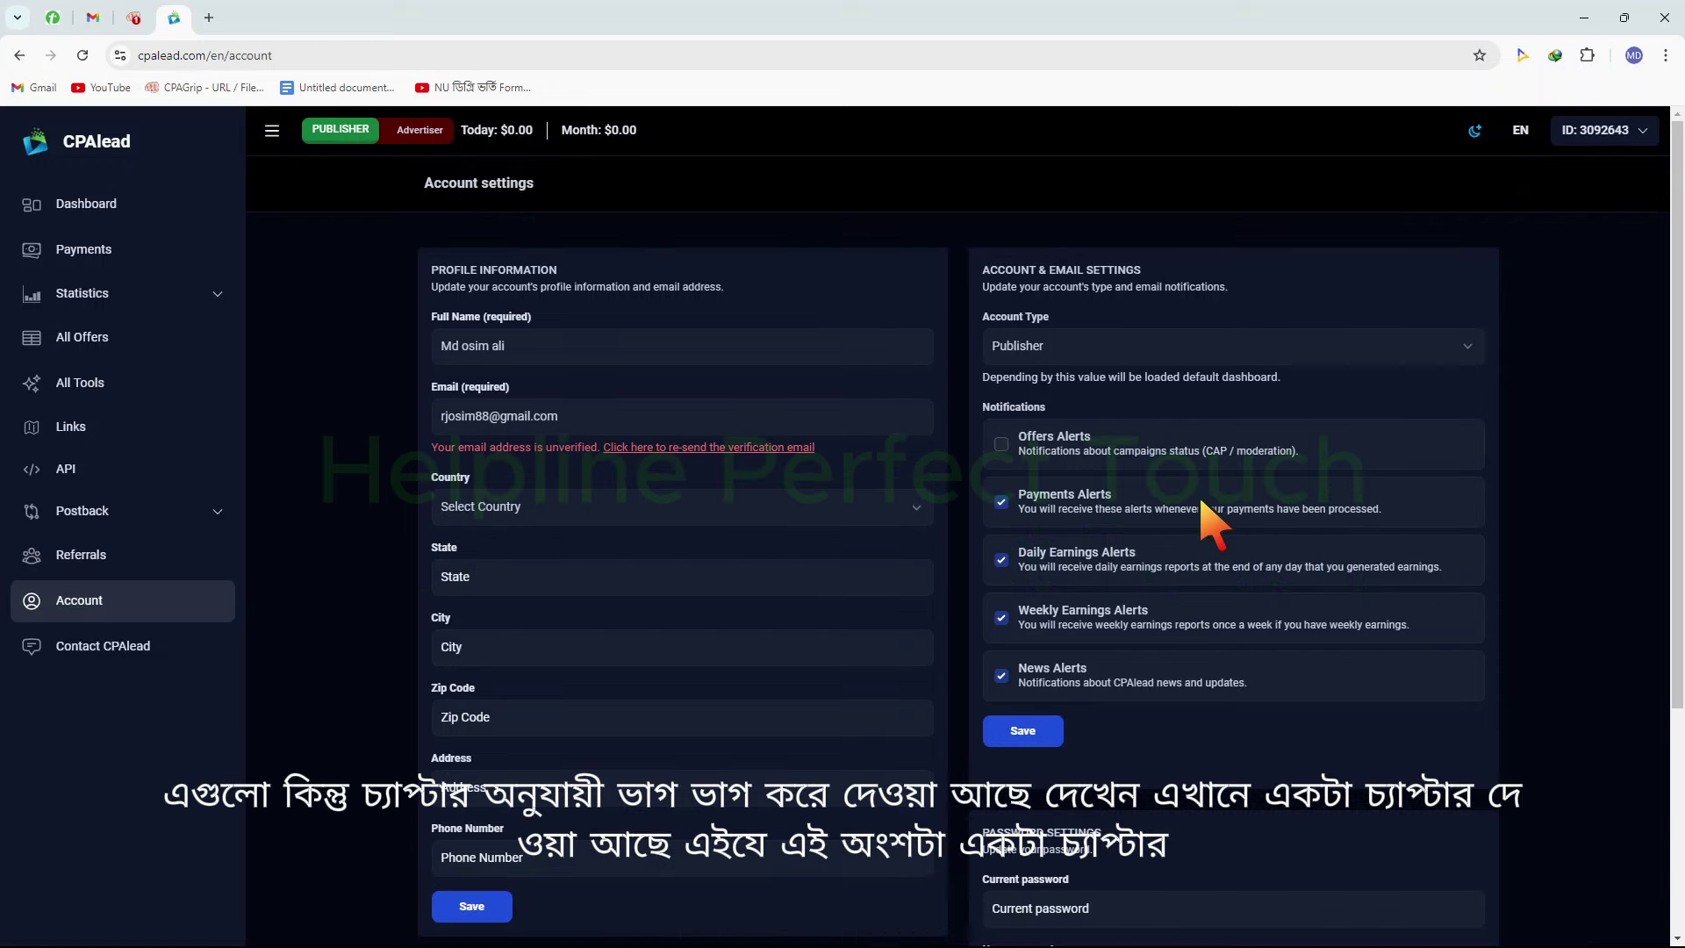
pyautogui.moveTo(940, 207)
pyautogui.mouseDown()
pyautogui.moveTo(1066, 825)
pyautogui.moveTo(1483, 825)
pyautogui.mouseUp()
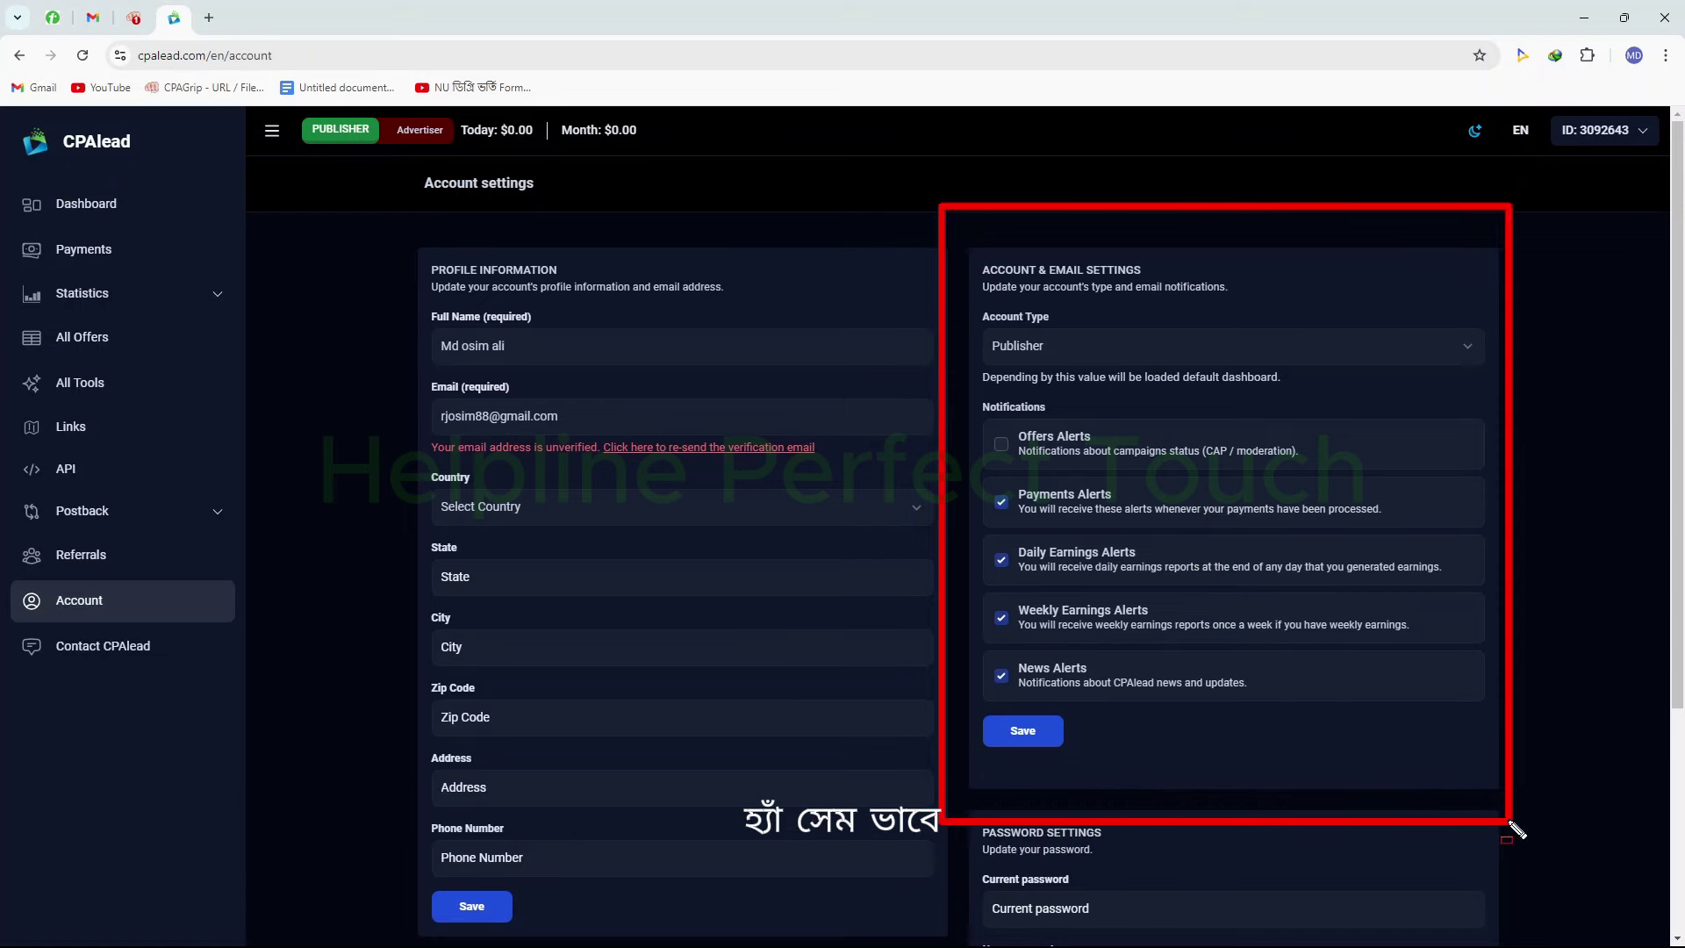
pyautogui.press('Escape')
pyautogui.scroll(-4, 1379, 767)
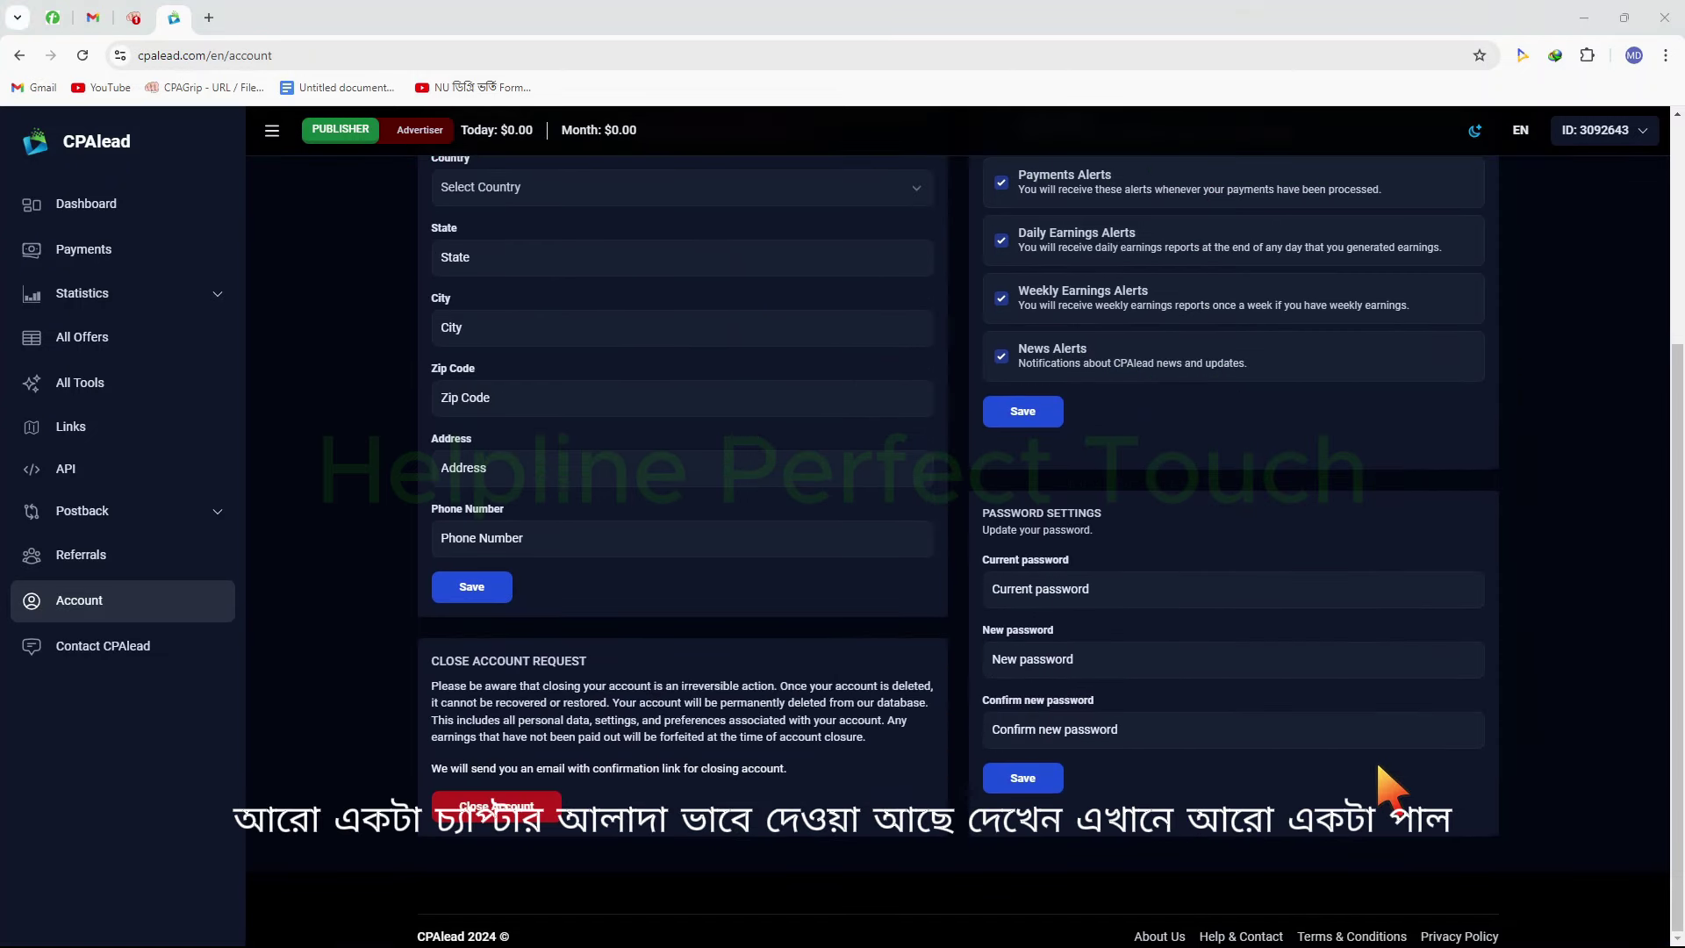
# Review the unset Country and empty password fields on the Account page
pyautogui.hotkey('ctrl', '2')
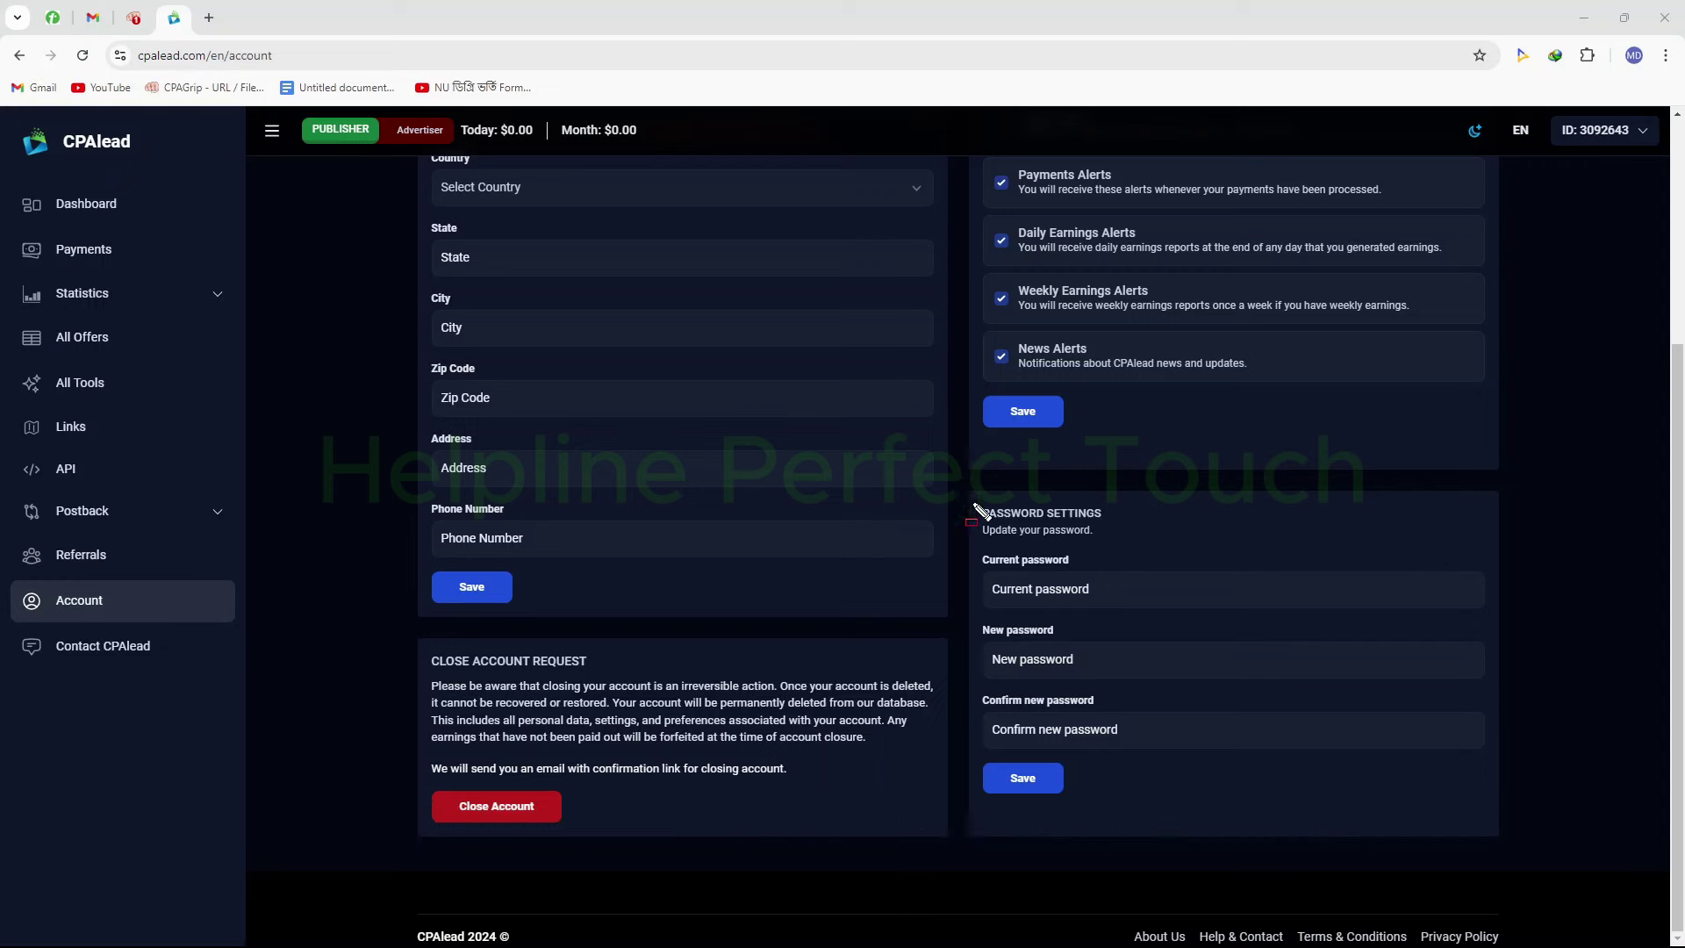
pyautogui.moveTo(965, 477)
pyautogui.mouseDown()
pyautogui.moveTo(1204, 850)
pyautogui.moveTo(1487, 882)
pyautogui.moveTo(1492, 863)
pyautogui.mouseUp()
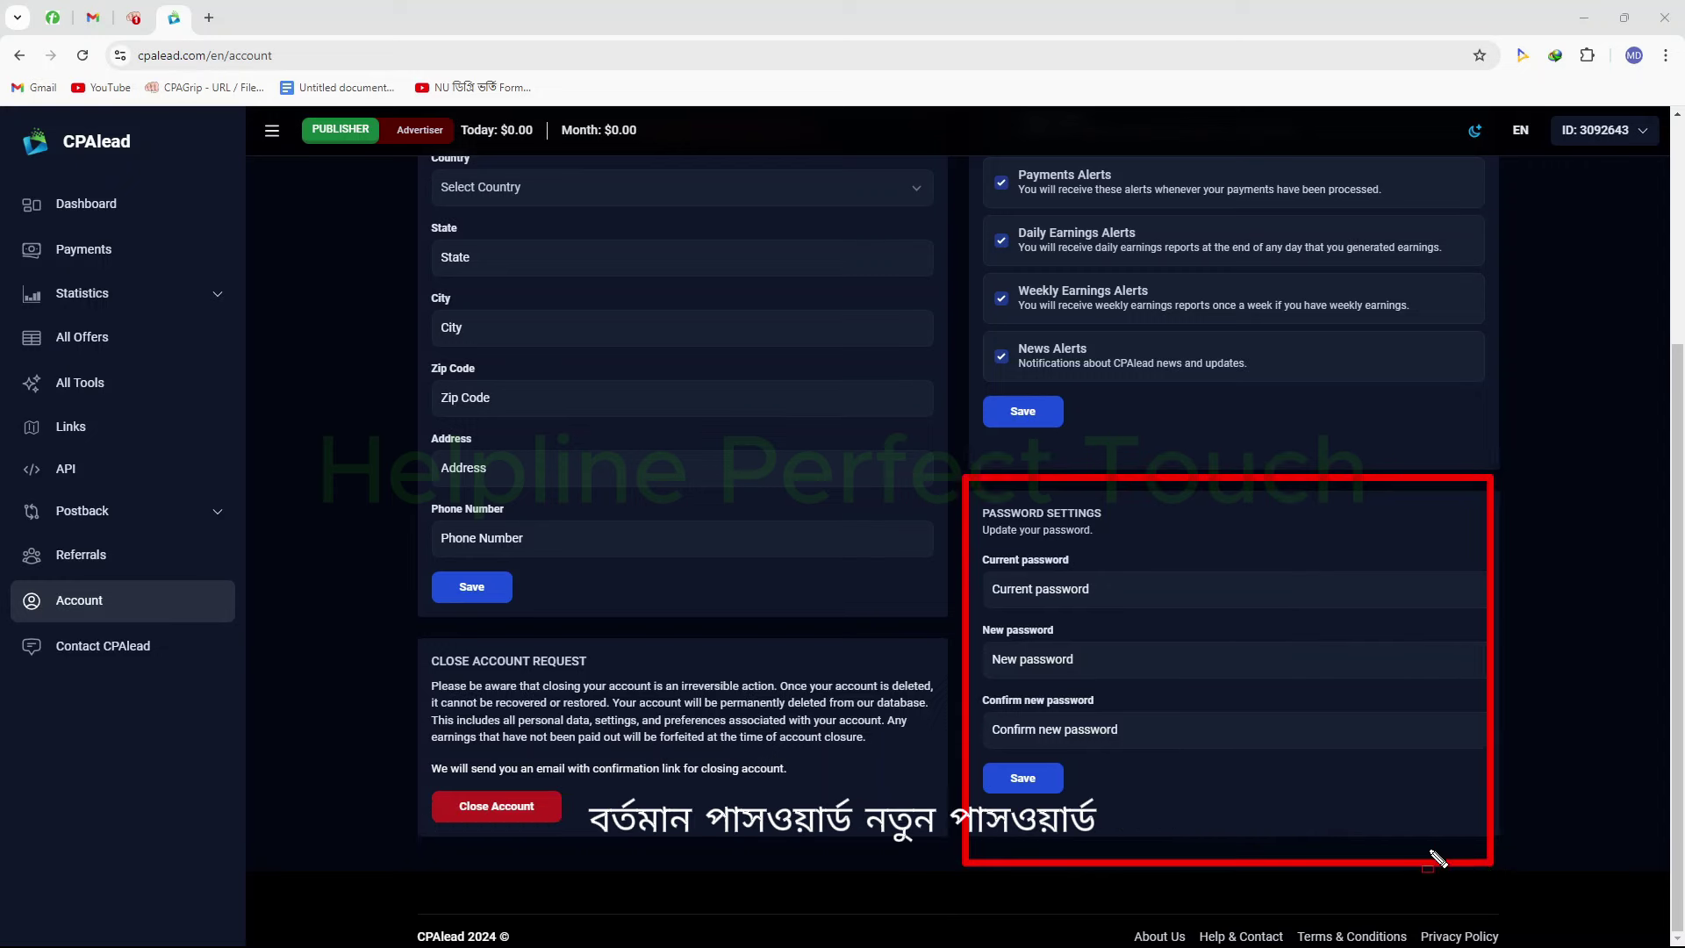
pyautogui.moveTo(990, 707)
pyautogui.mouseDown()
pyautogui.moveTo(1150, 767)
pyautogui.moveTo(1164, 756)
pyautogui.mouseUp()
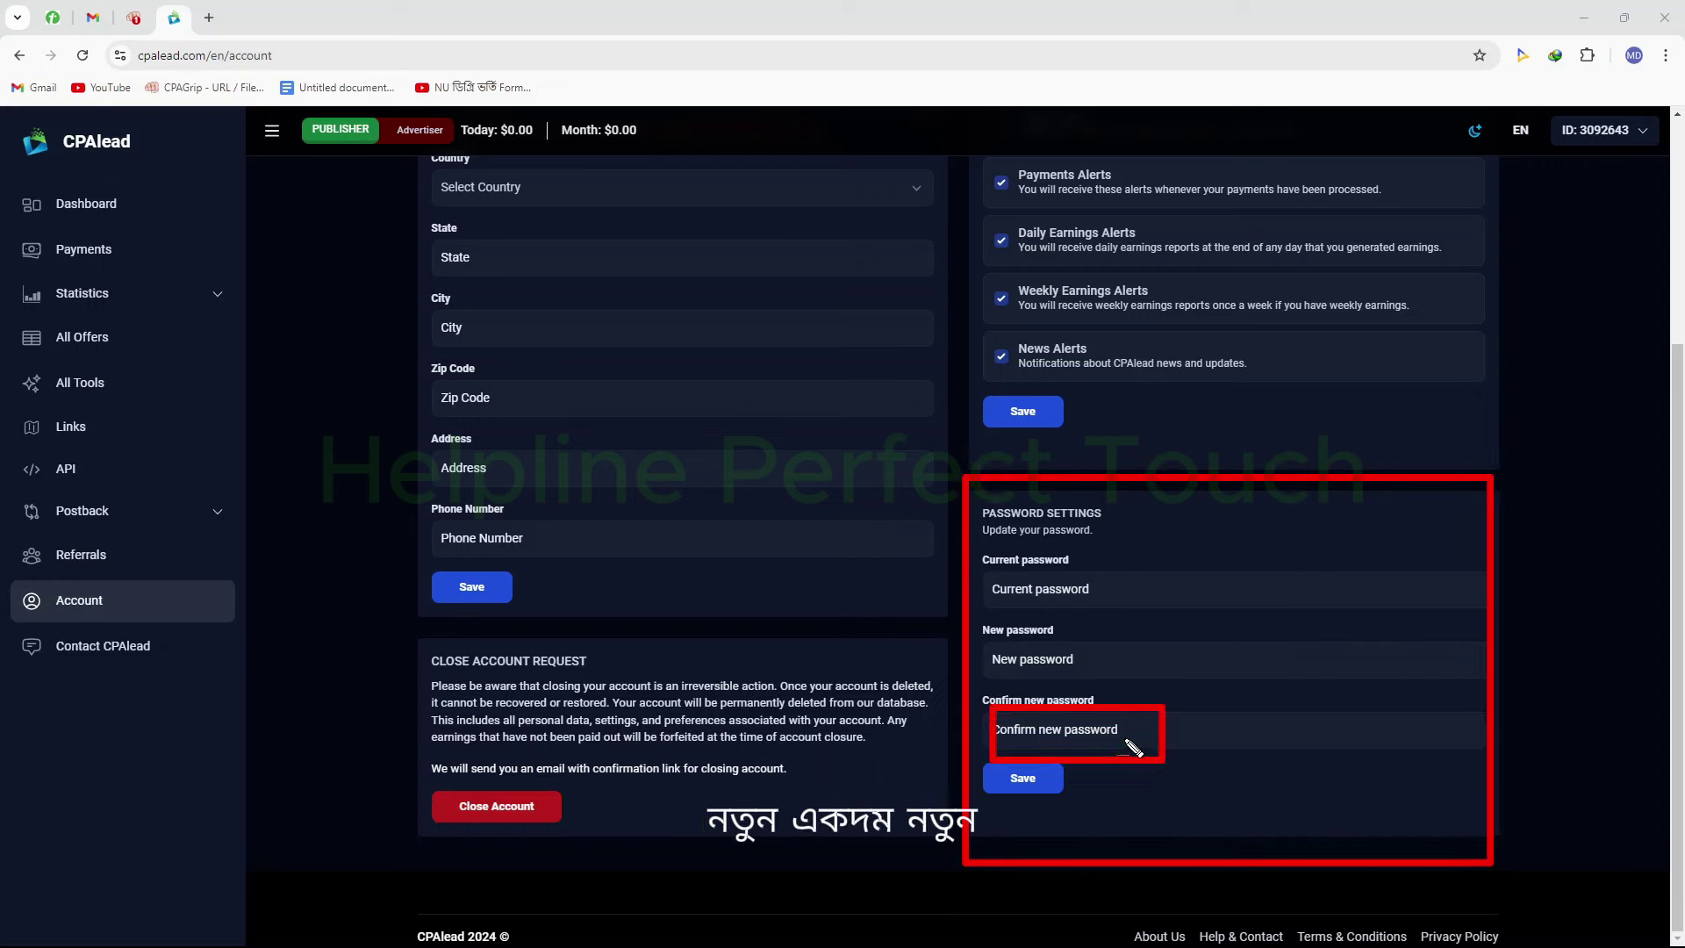
pyautogui.moveTo(1016, 628); pyautogui.dragTo(1155, 691)
pyautogui.moveTo(1184, 565)
pyautogui.mouseDown()
pyautogui.moveTo(1278, 614)
pyautogui.moveTo(1319, 725)
pyautogui.mouseUp()
pyautogui.press('Escape')
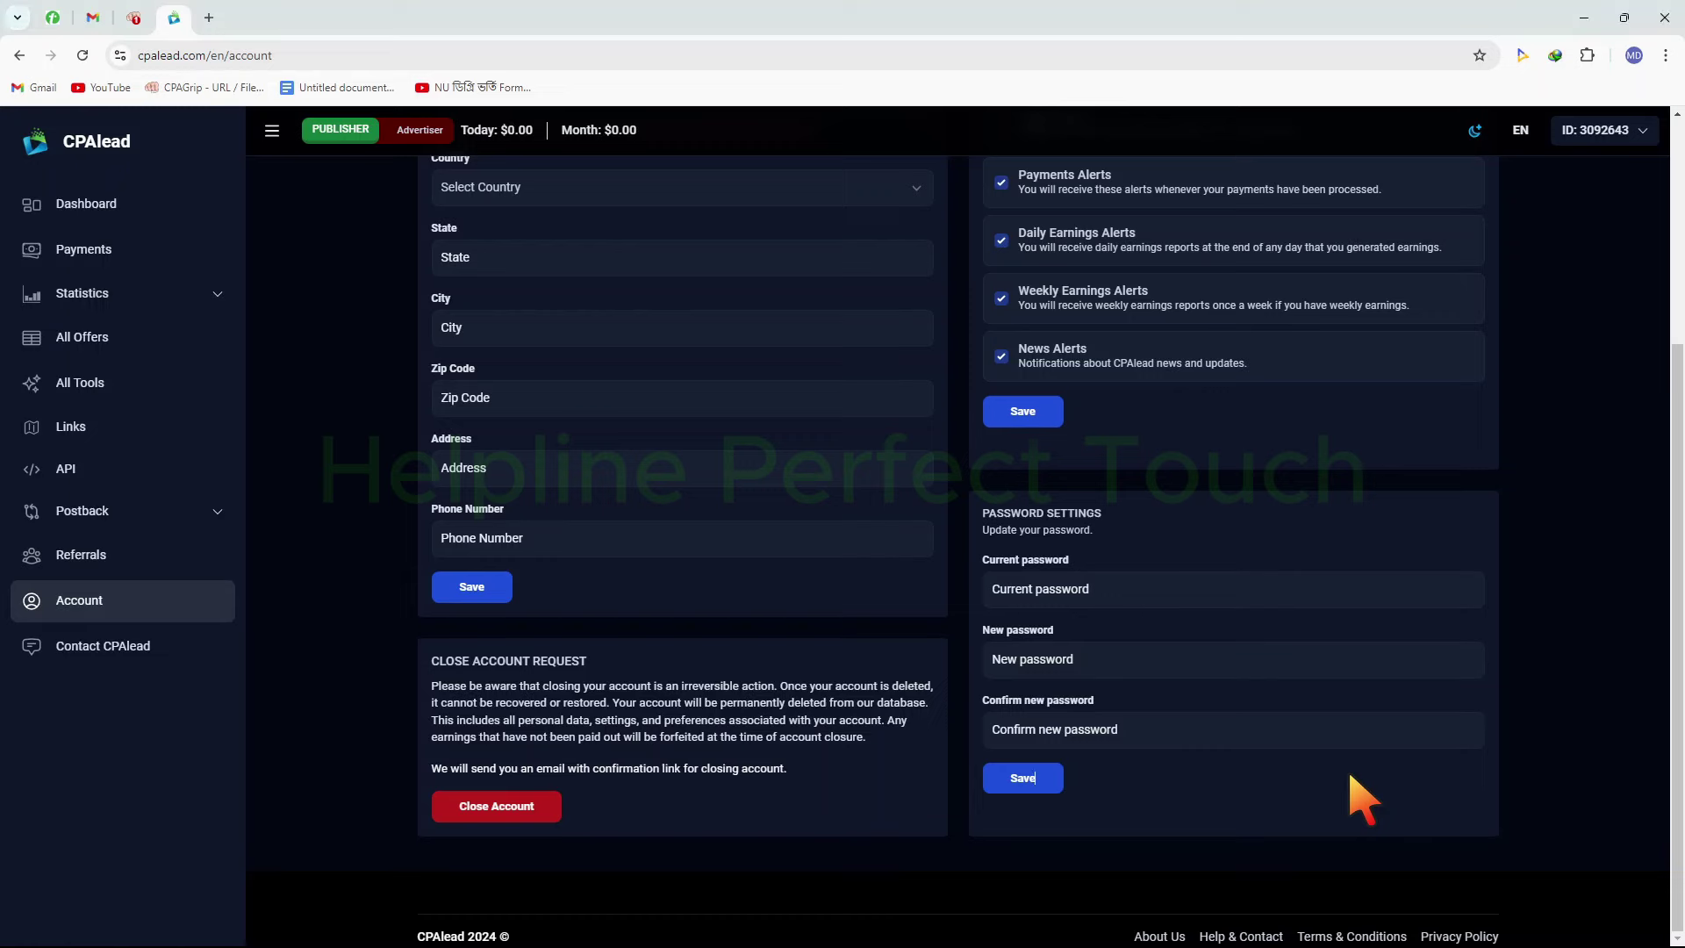
pyautogui.scroll(3, 1352, 781)
# Set the profile country to Bangladesh
pyautogui.click(595, 443)
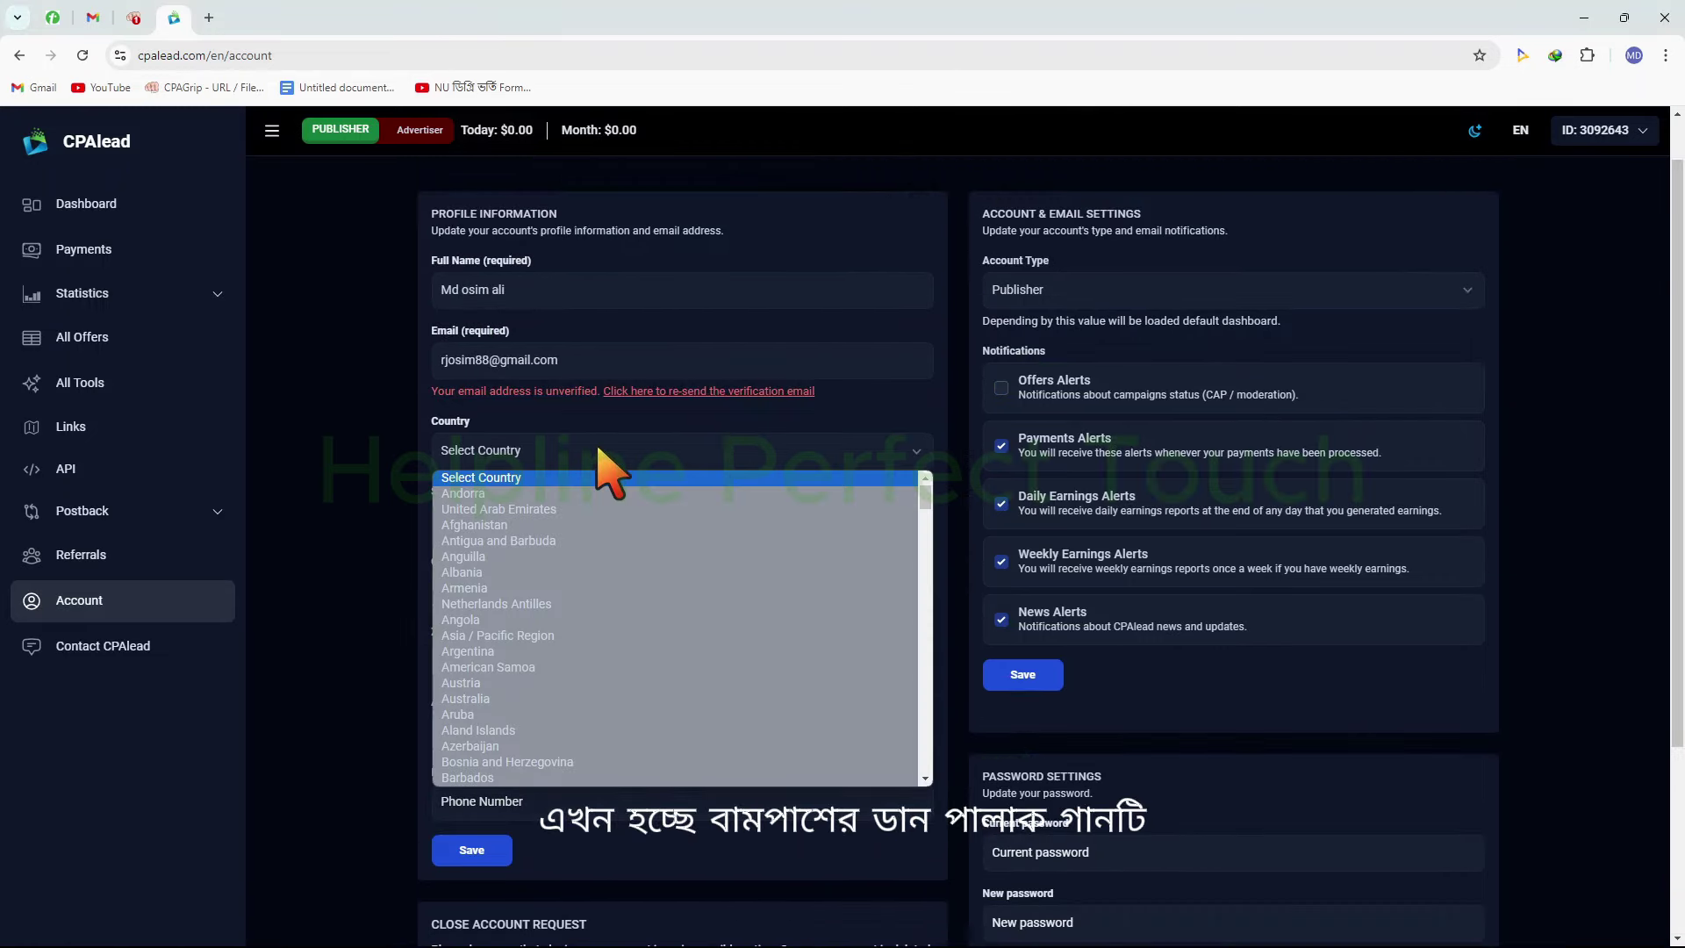
pyautogui.scroll(-4, 599, 493)
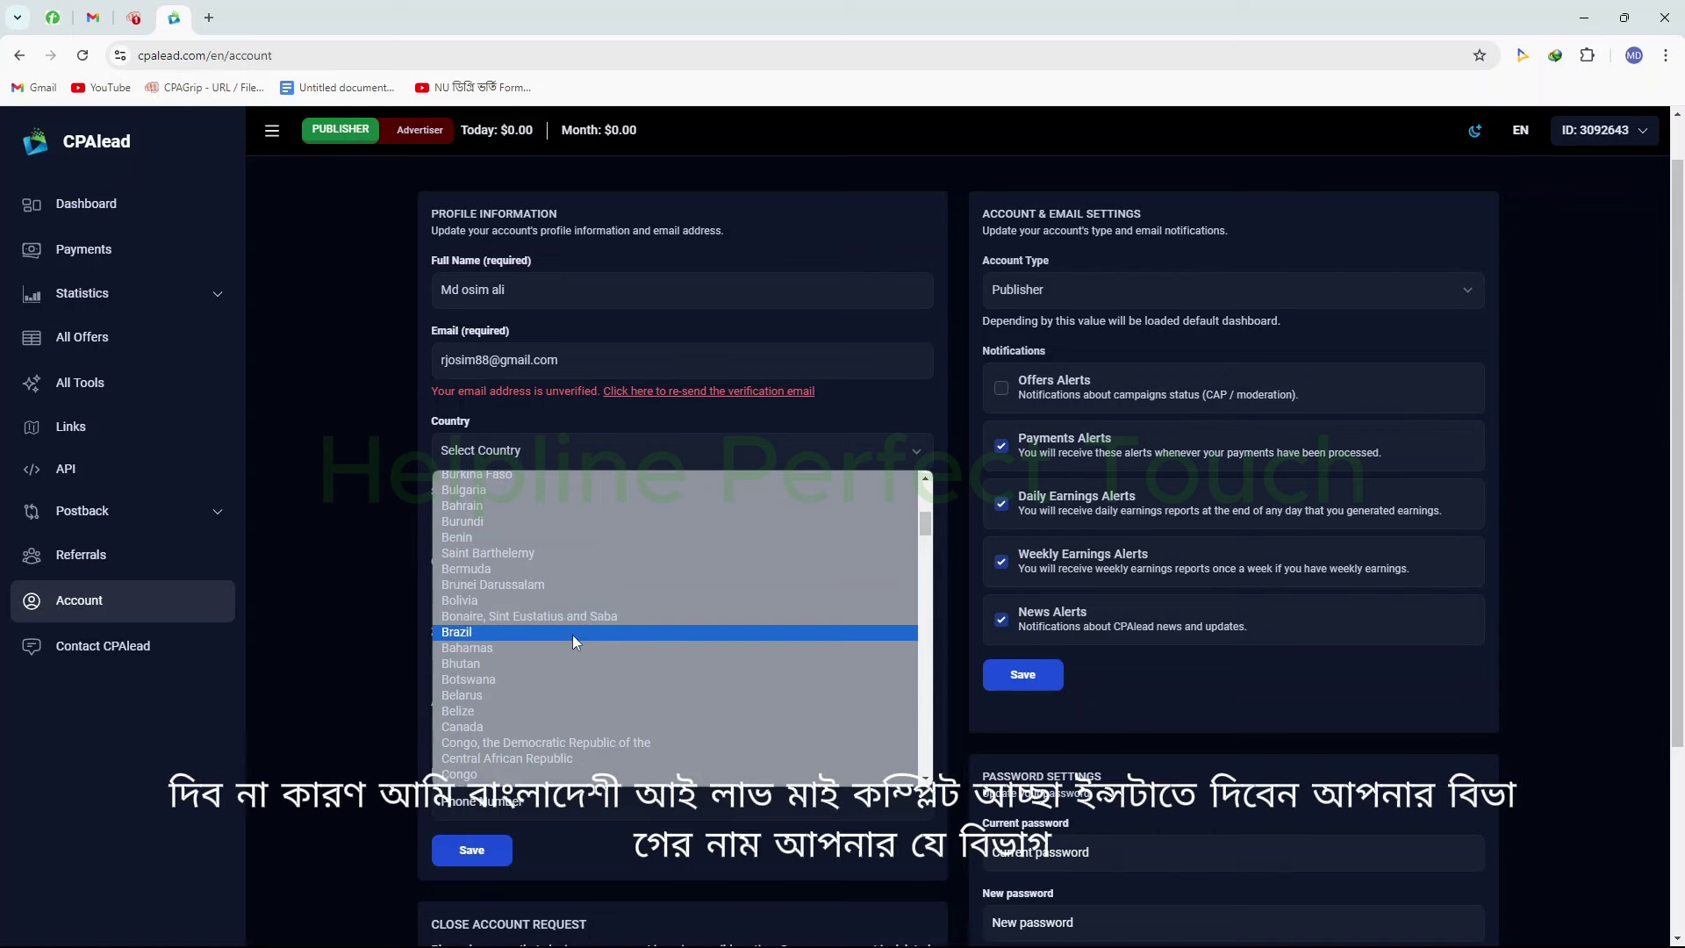
pyautogui.scroll(2, 572, 634)
pyautogui.click(530, 619)
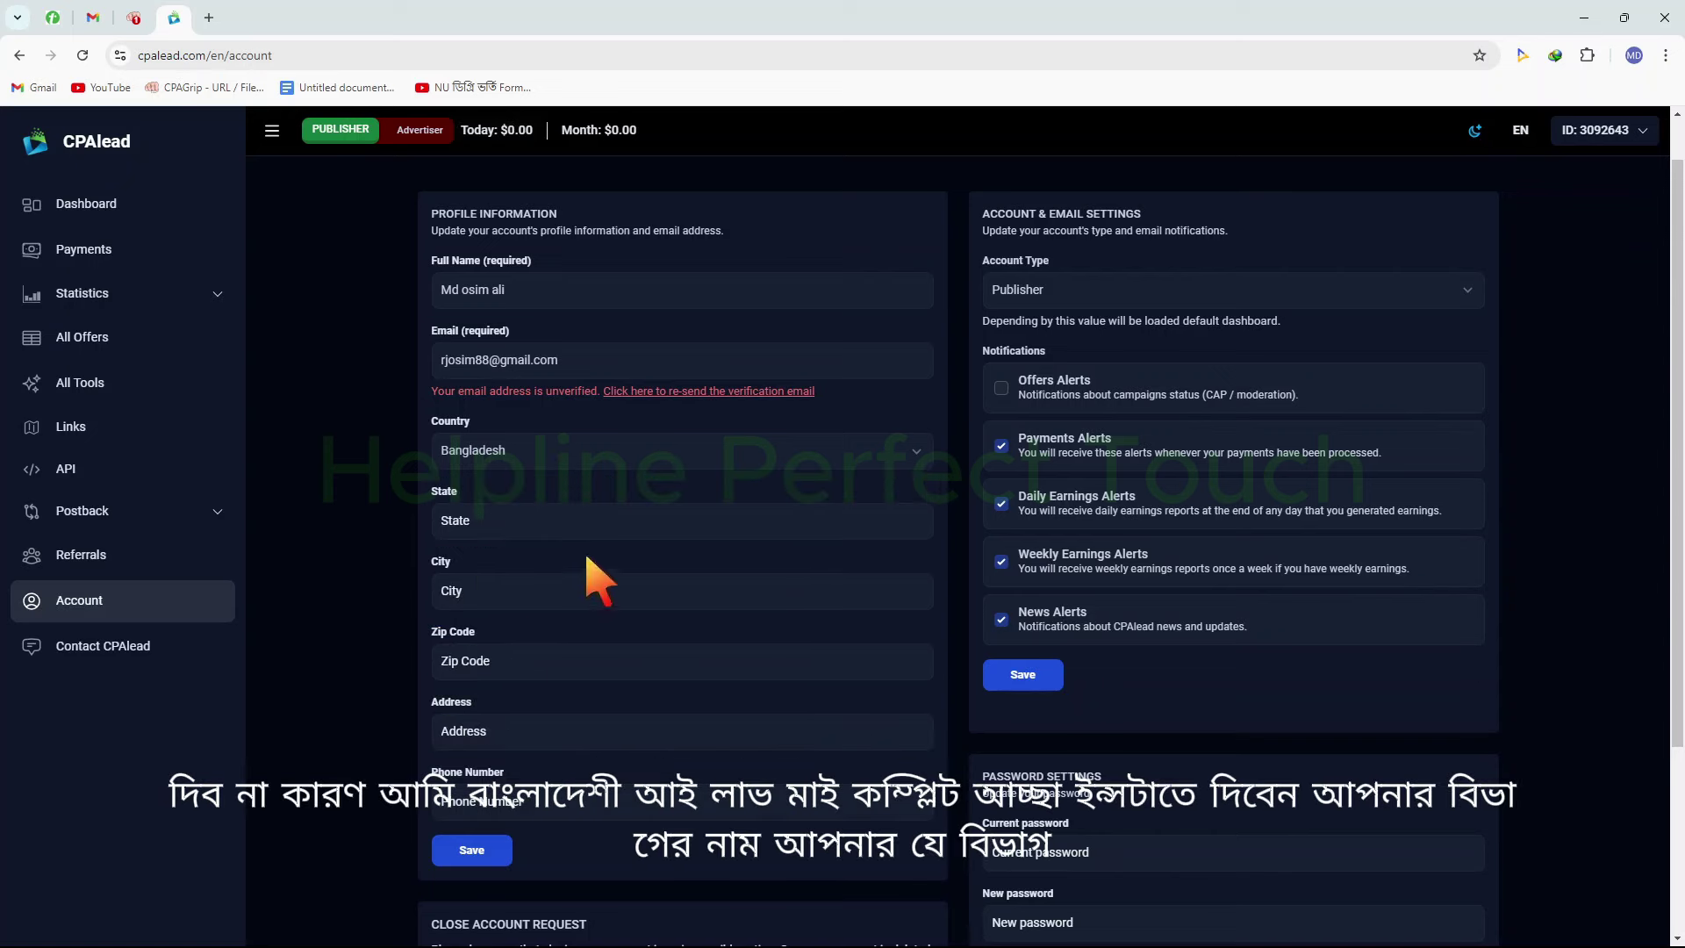
# Fill in the State, City and Zip Code fields of the profile
pyautogui.click(567, 518)
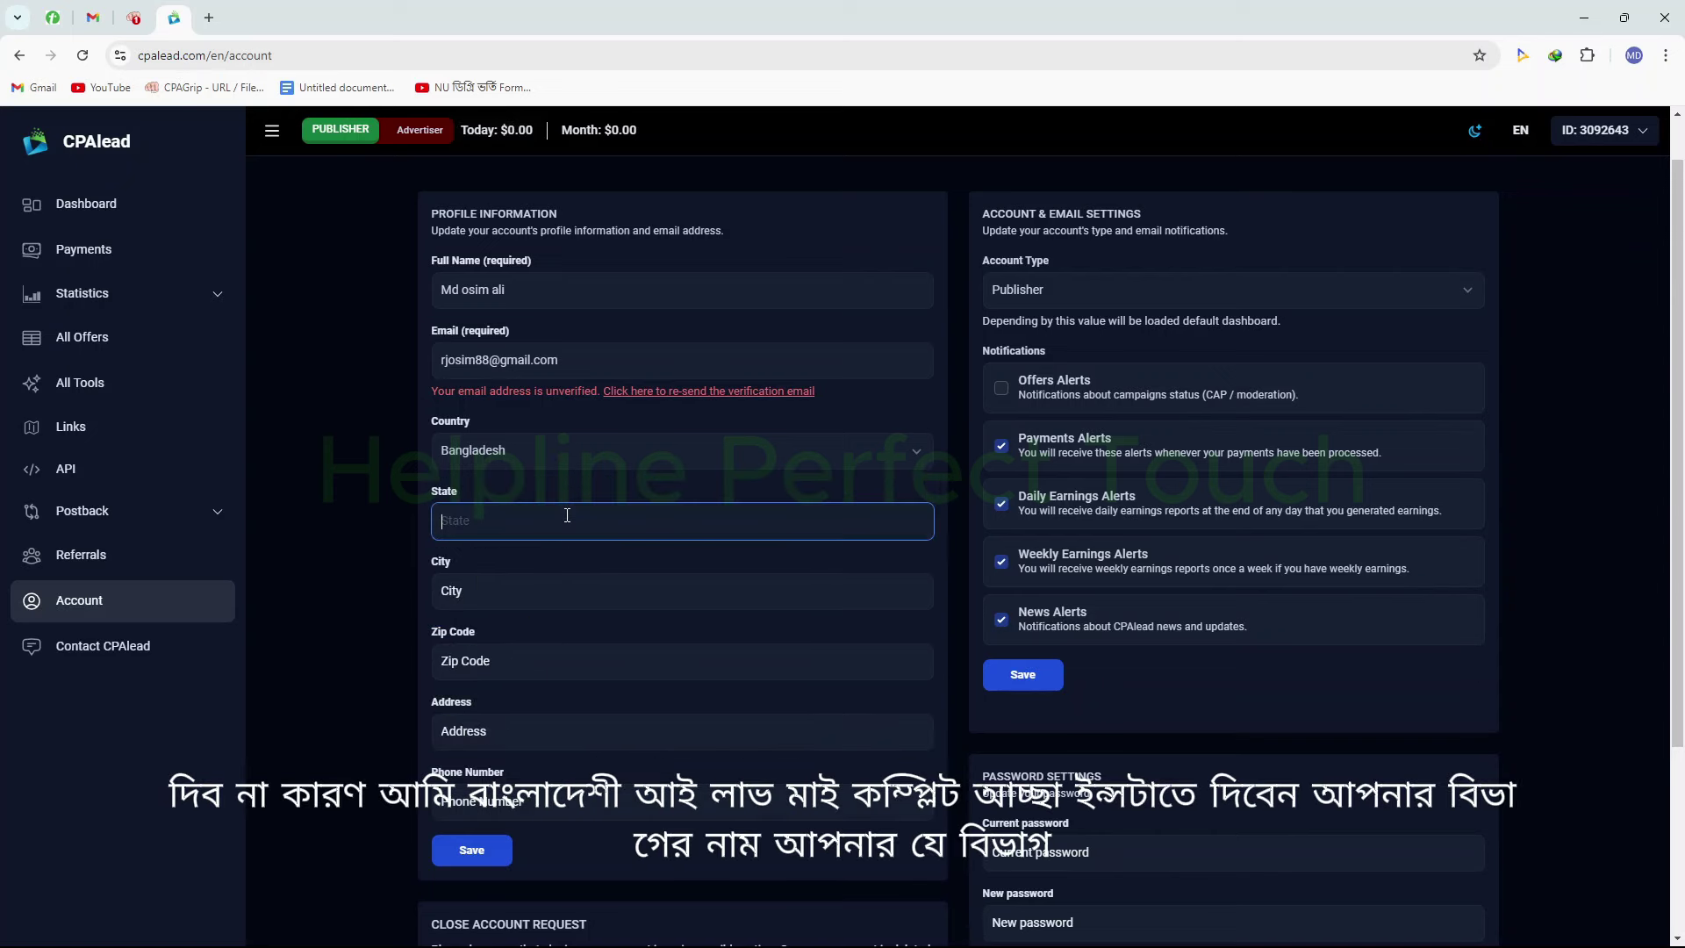
pyautogui.write('Rajshahi')
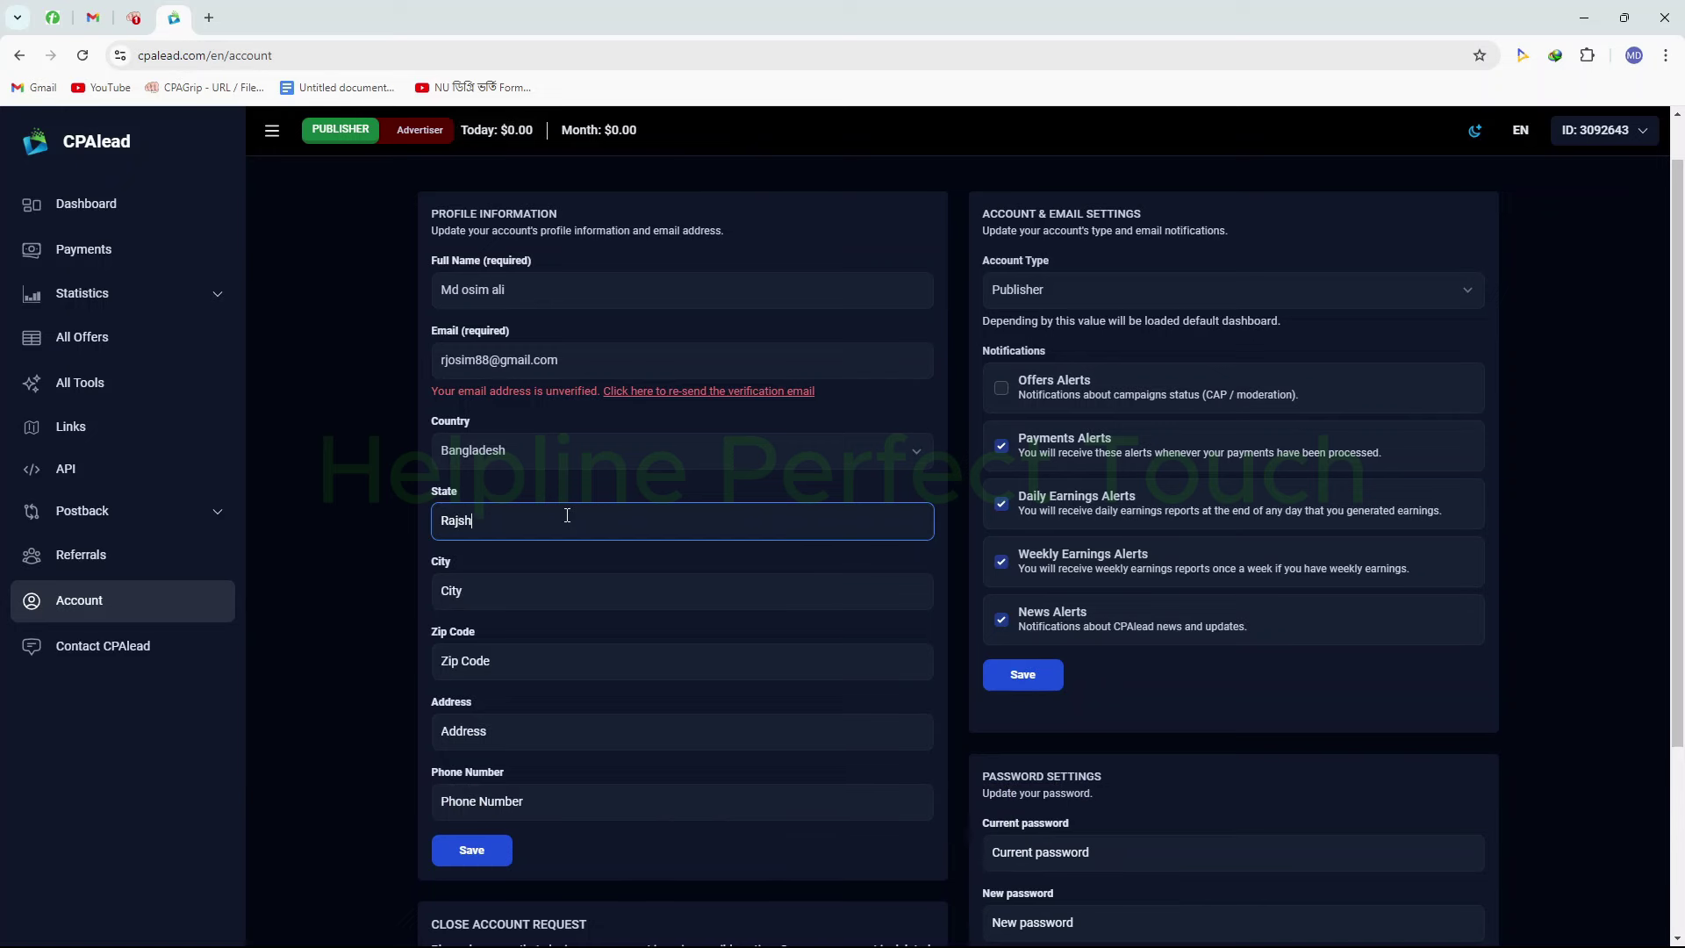
pyautogui.click(504, 608)
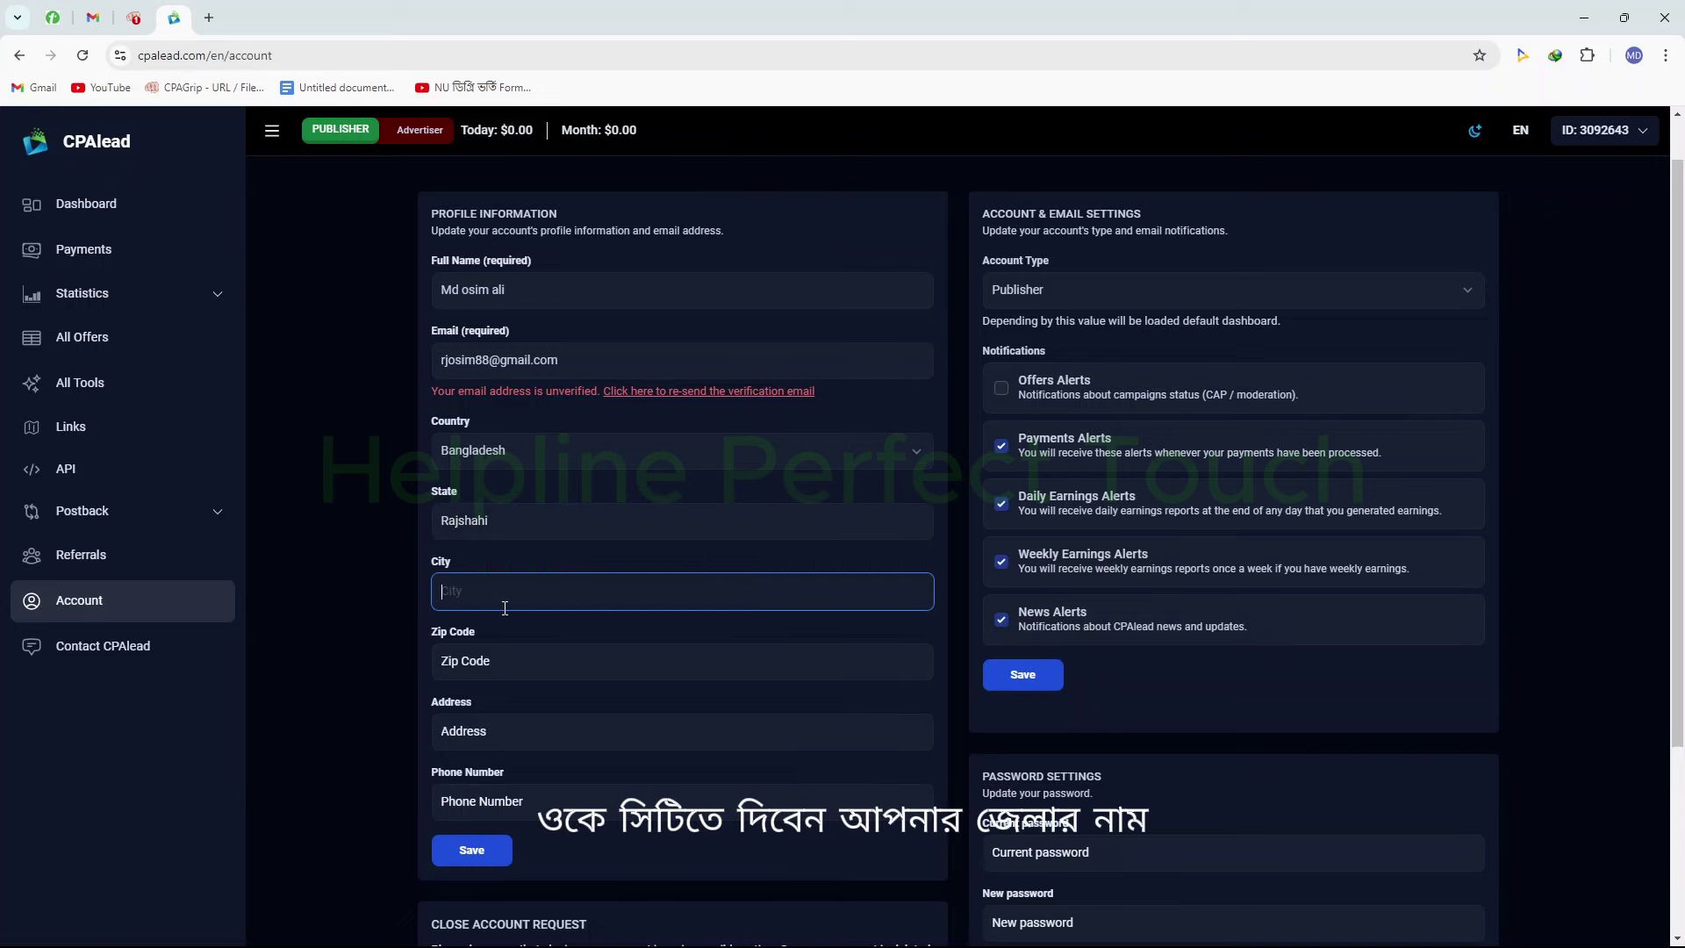
pyautogui.write('Rajsh')
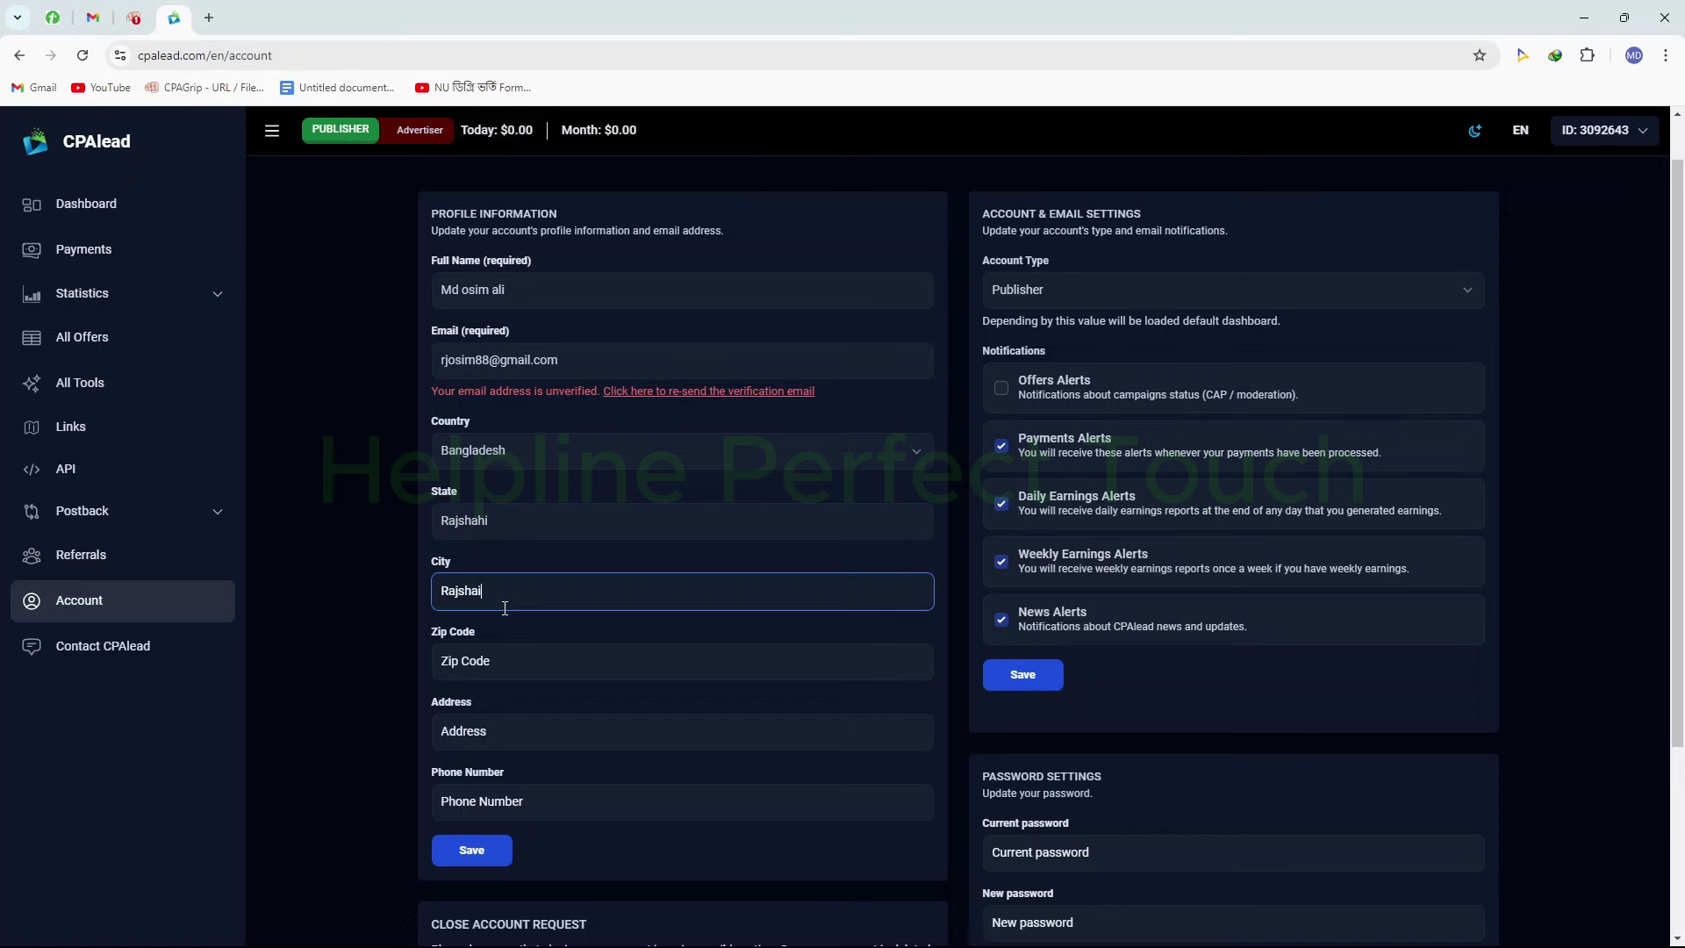
pyautogui.write('ahi')
pyautogui.click(519, 653)
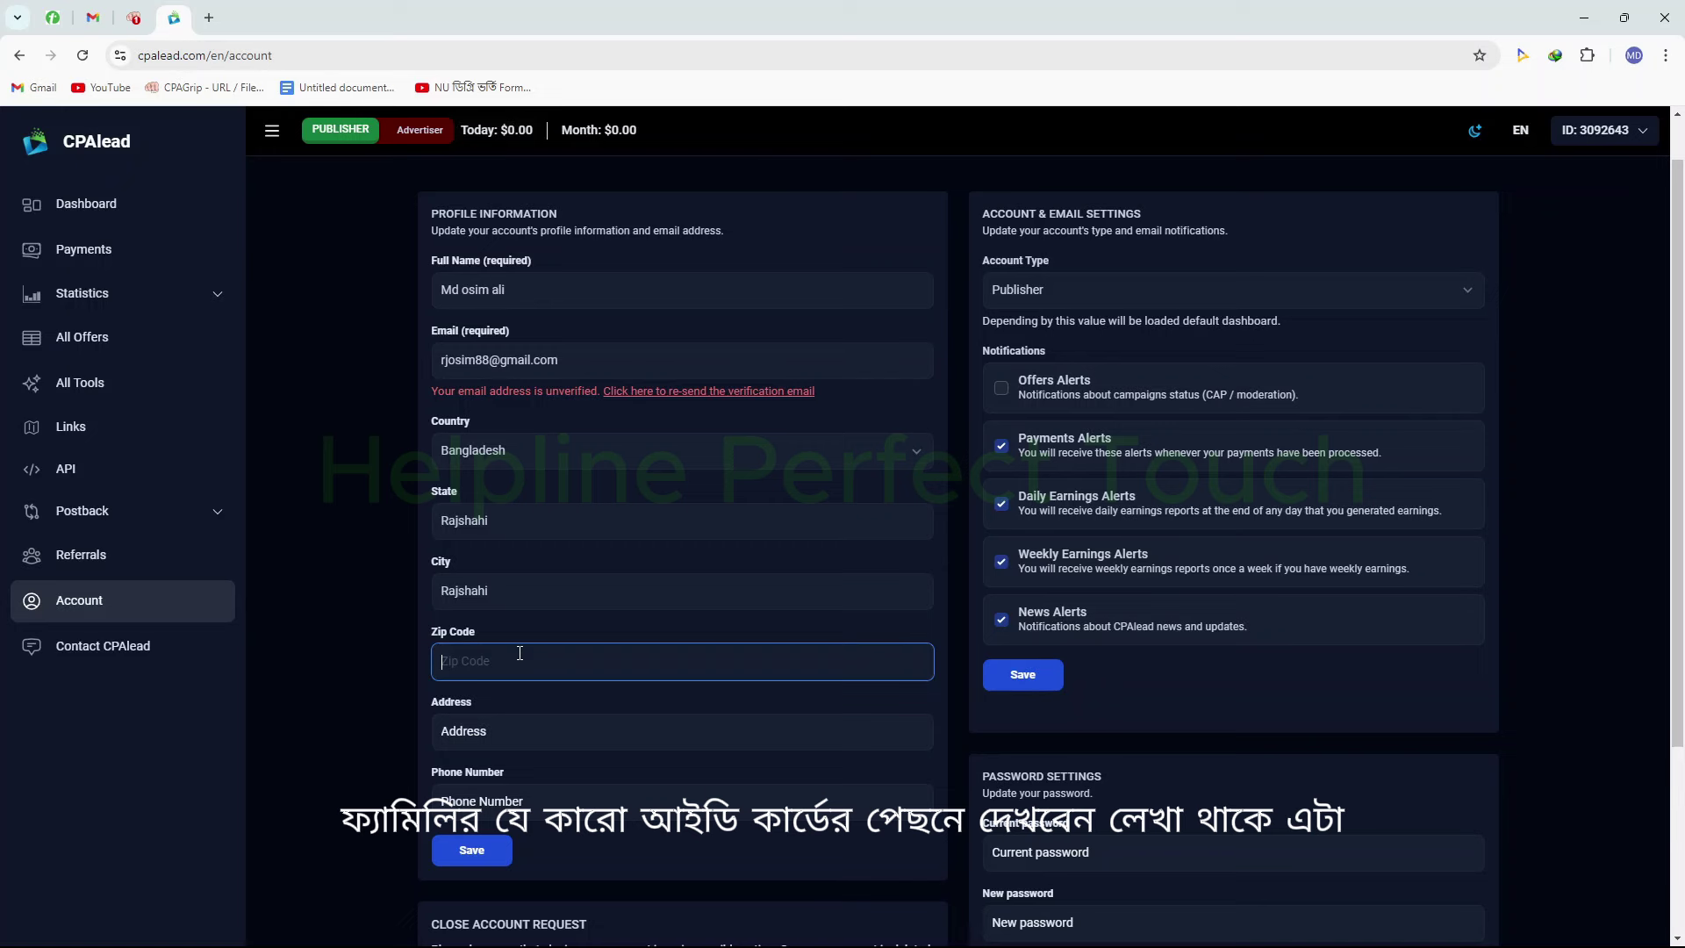
pyautogui.write('6201')
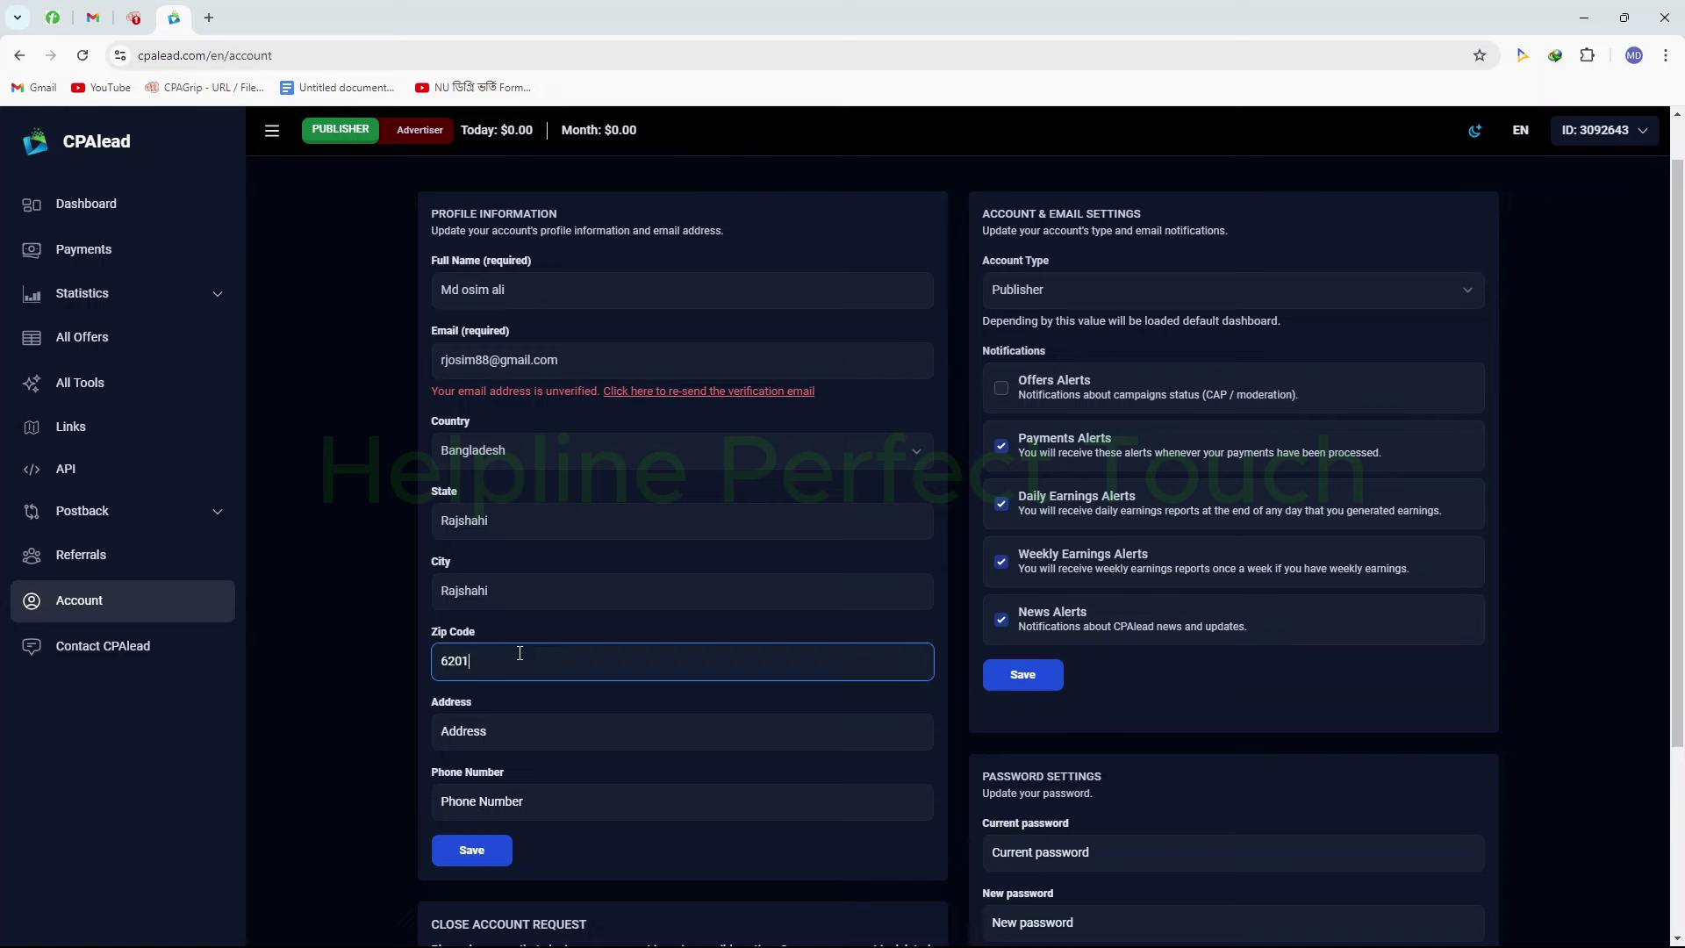
# Enter the street address and phone number, then save the profile
pyautogui.click(542, 744)
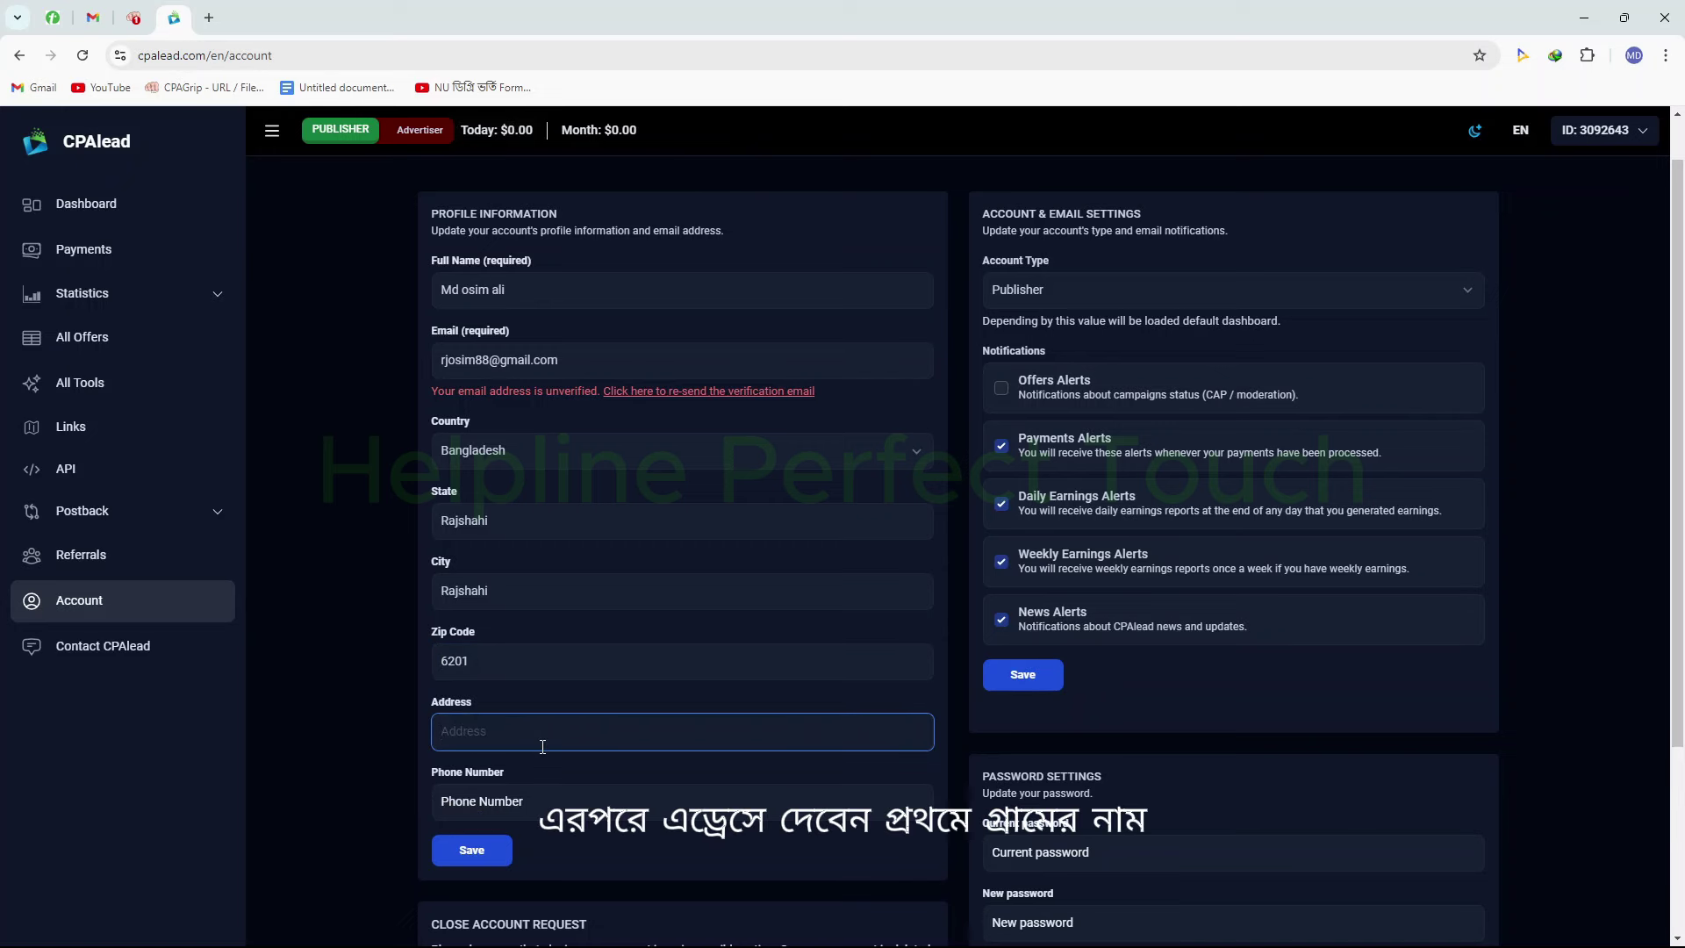
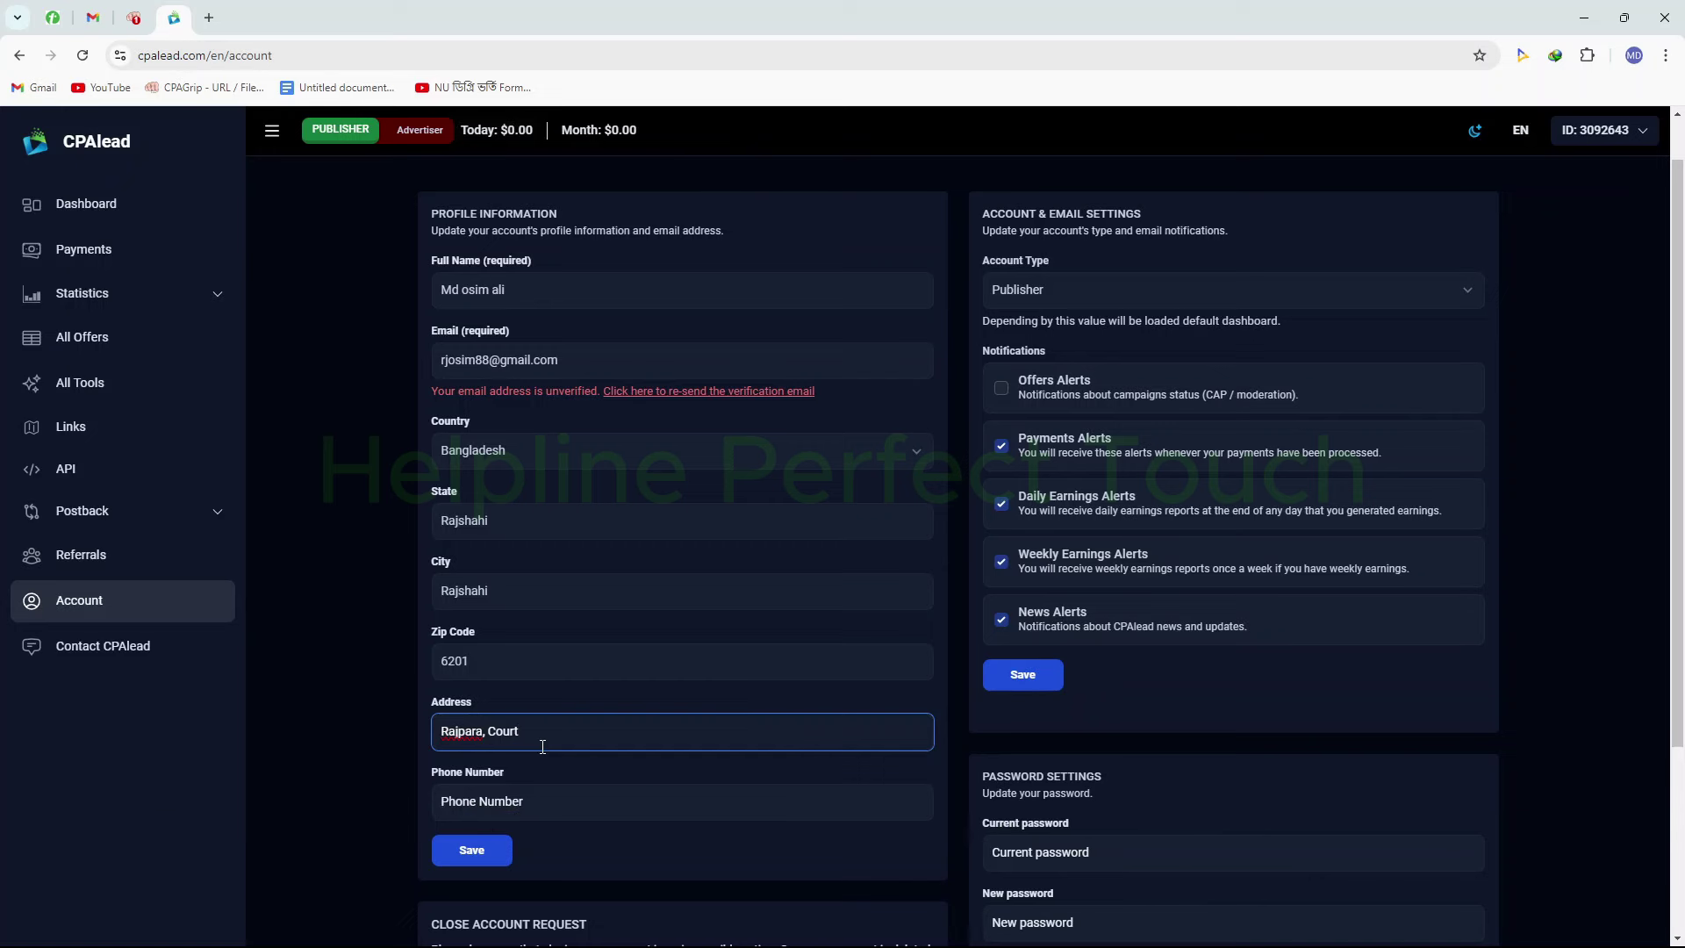
pyautogui.scroll(-2, 596, 605)
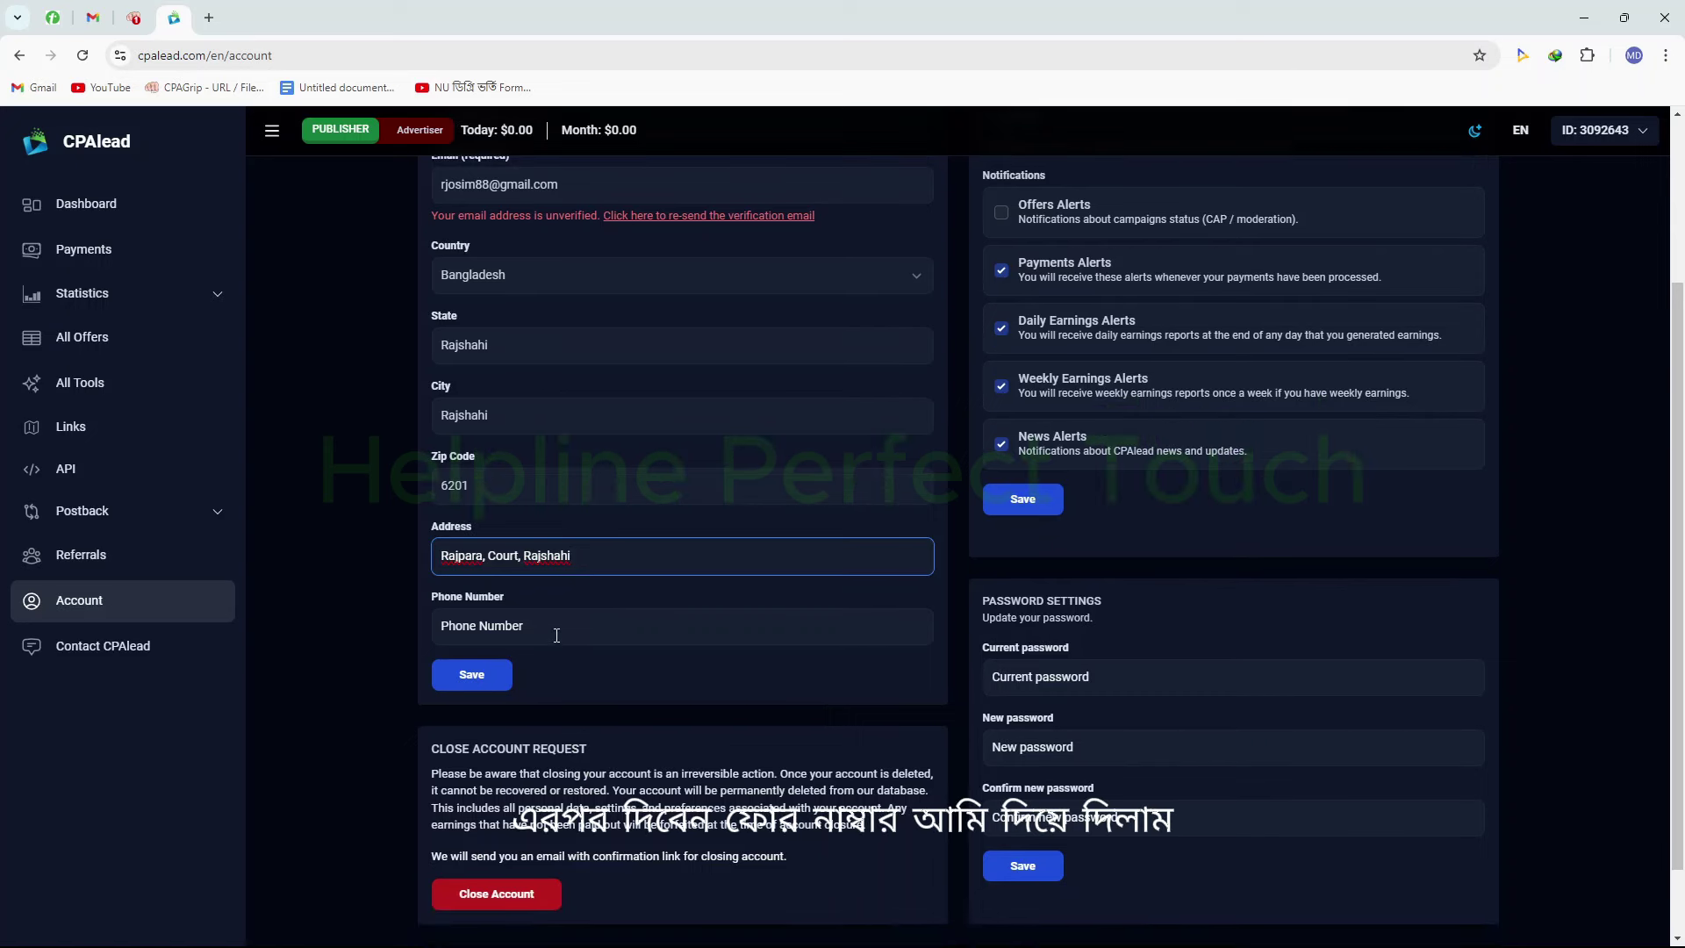
pyautogui.click(560, 625)
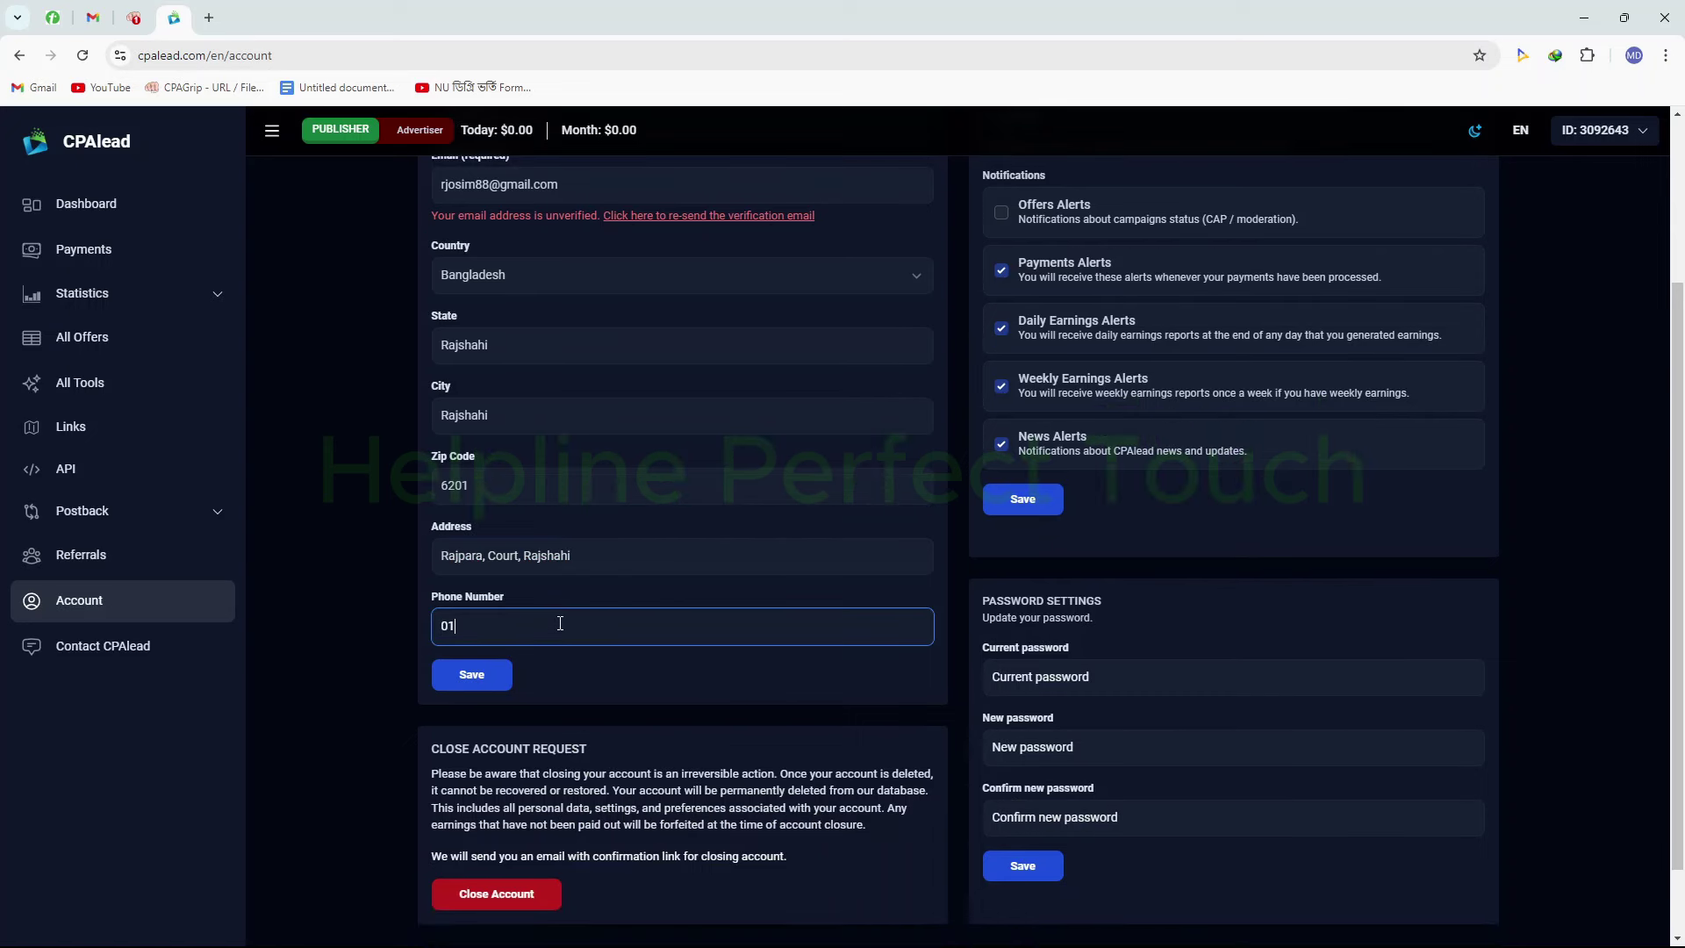
pyautogui.click(498, 677)
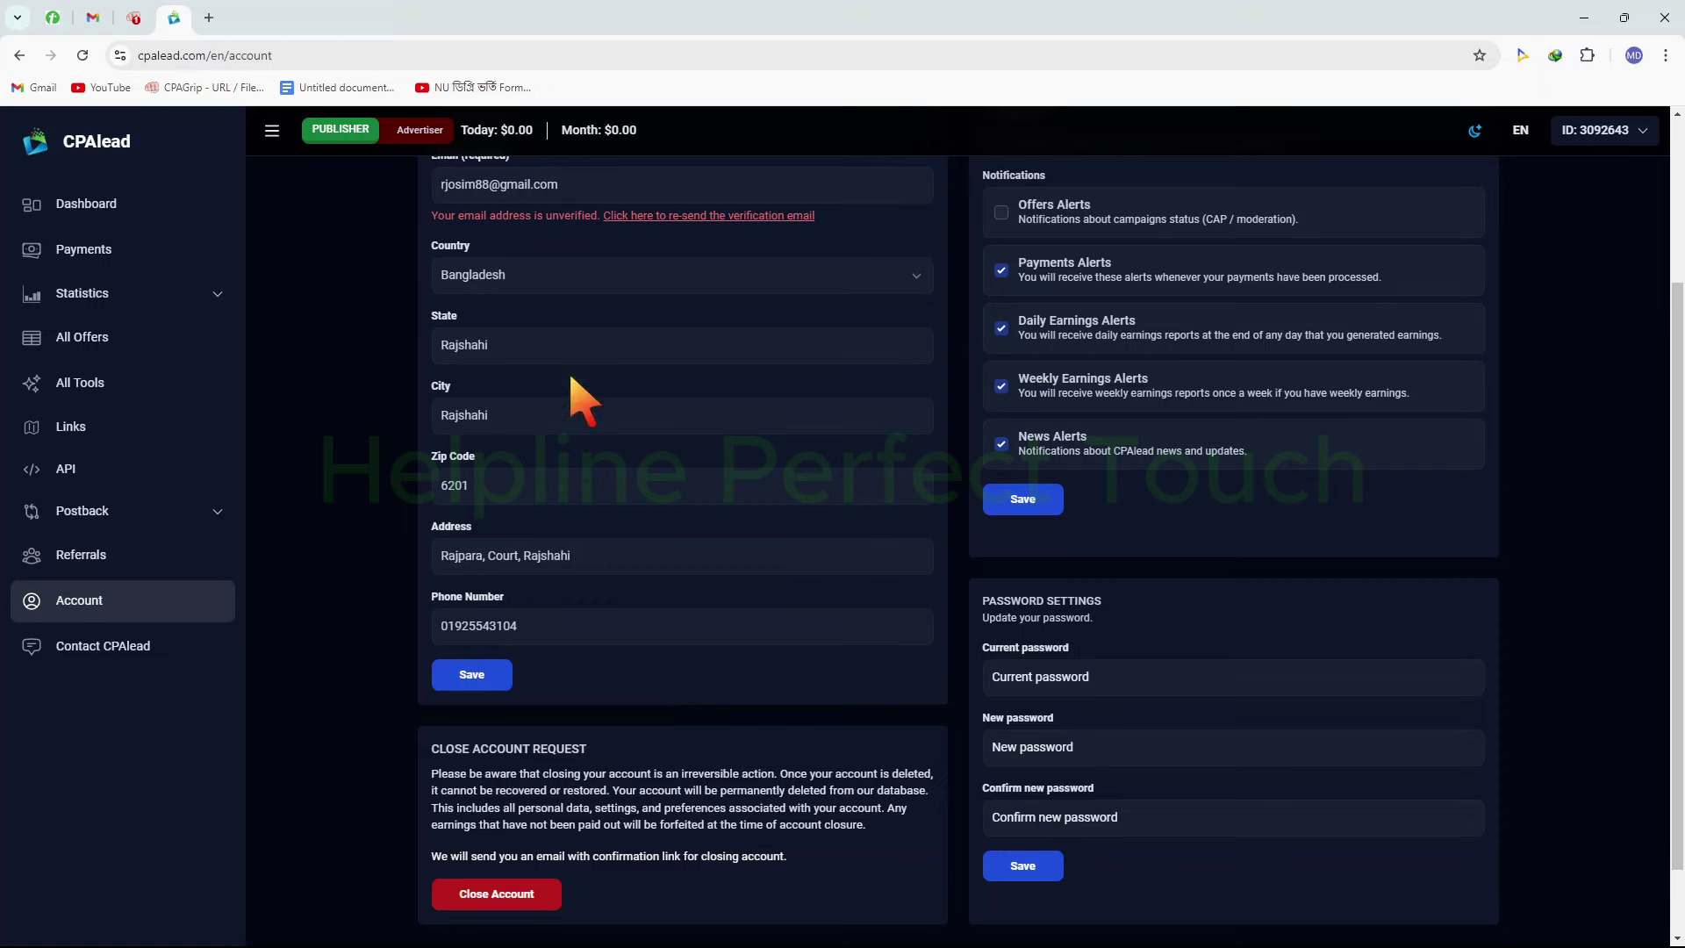
pyautogui.scroll(2, 708, 367)
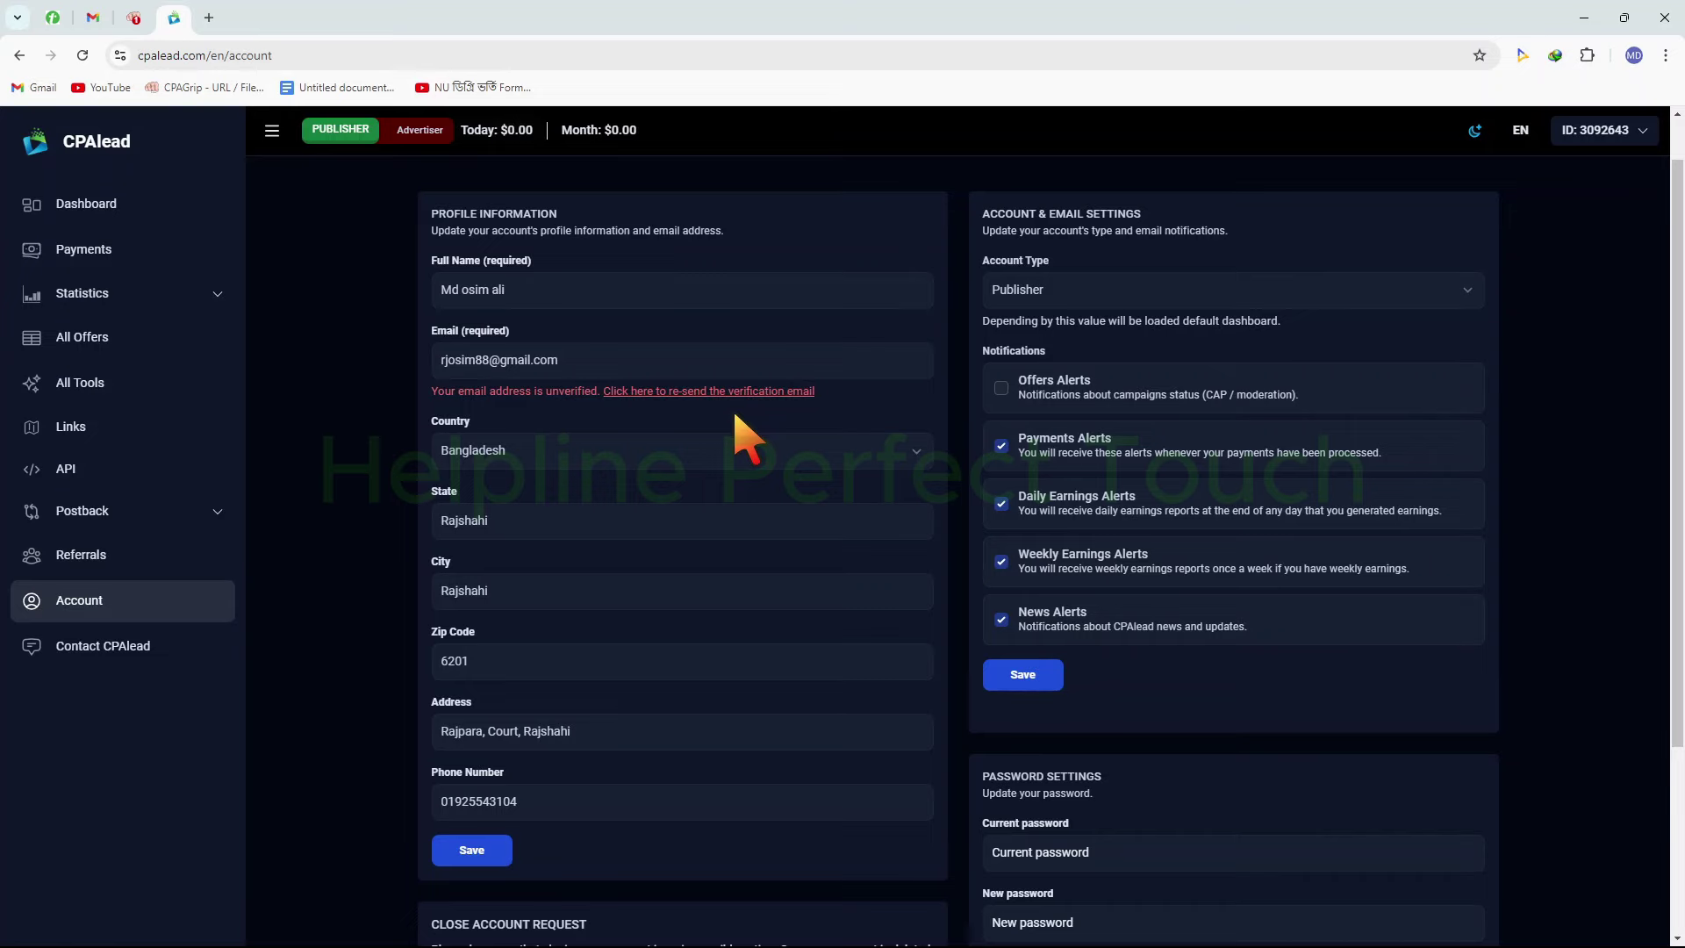
# In Gmail, read the CPAGrip Account Changes email and refresh the inbox
pyautogui.click(93, 18)
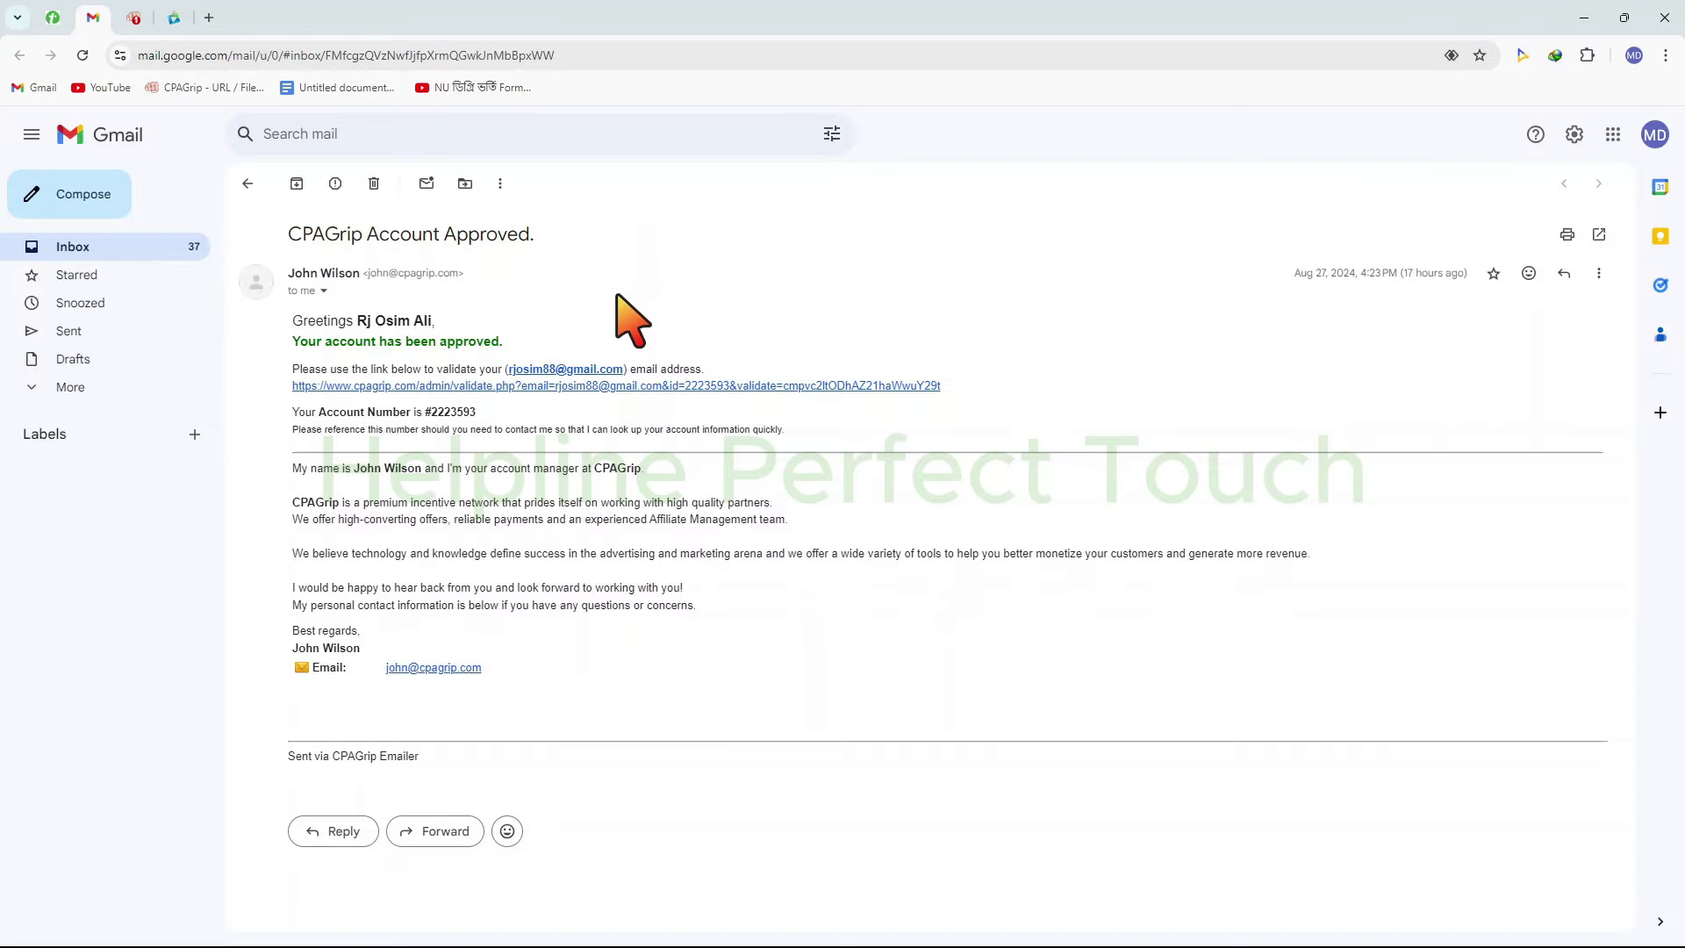
pyautogui.click(248, 184)
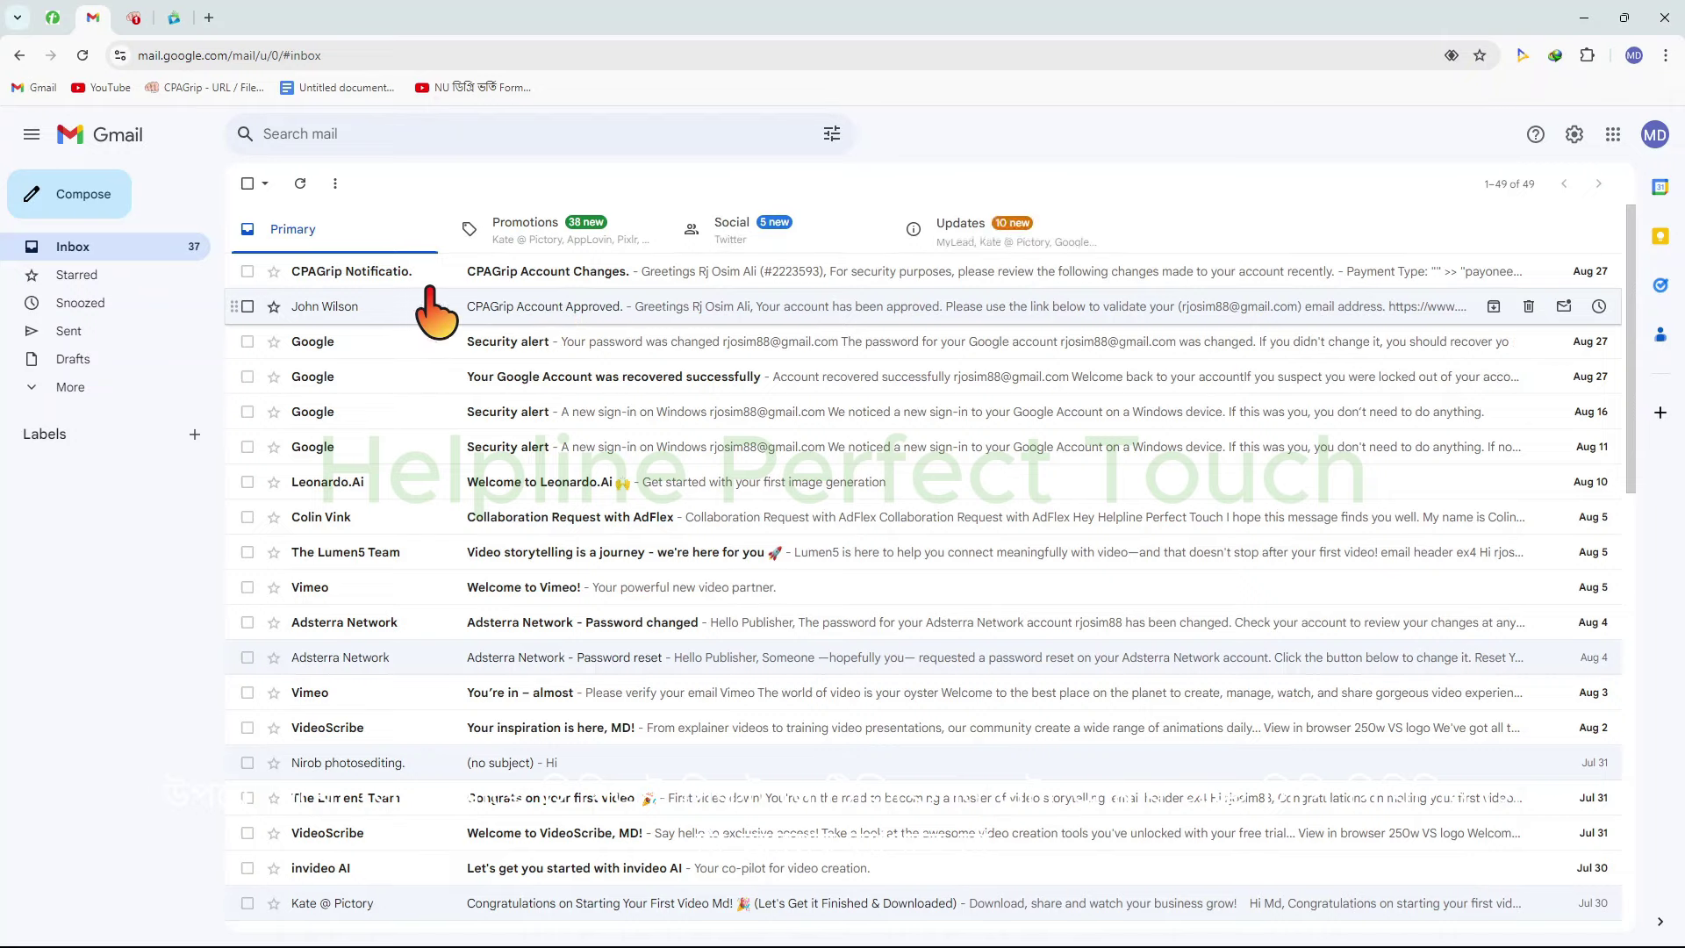
pyautogui.click(406, 272)
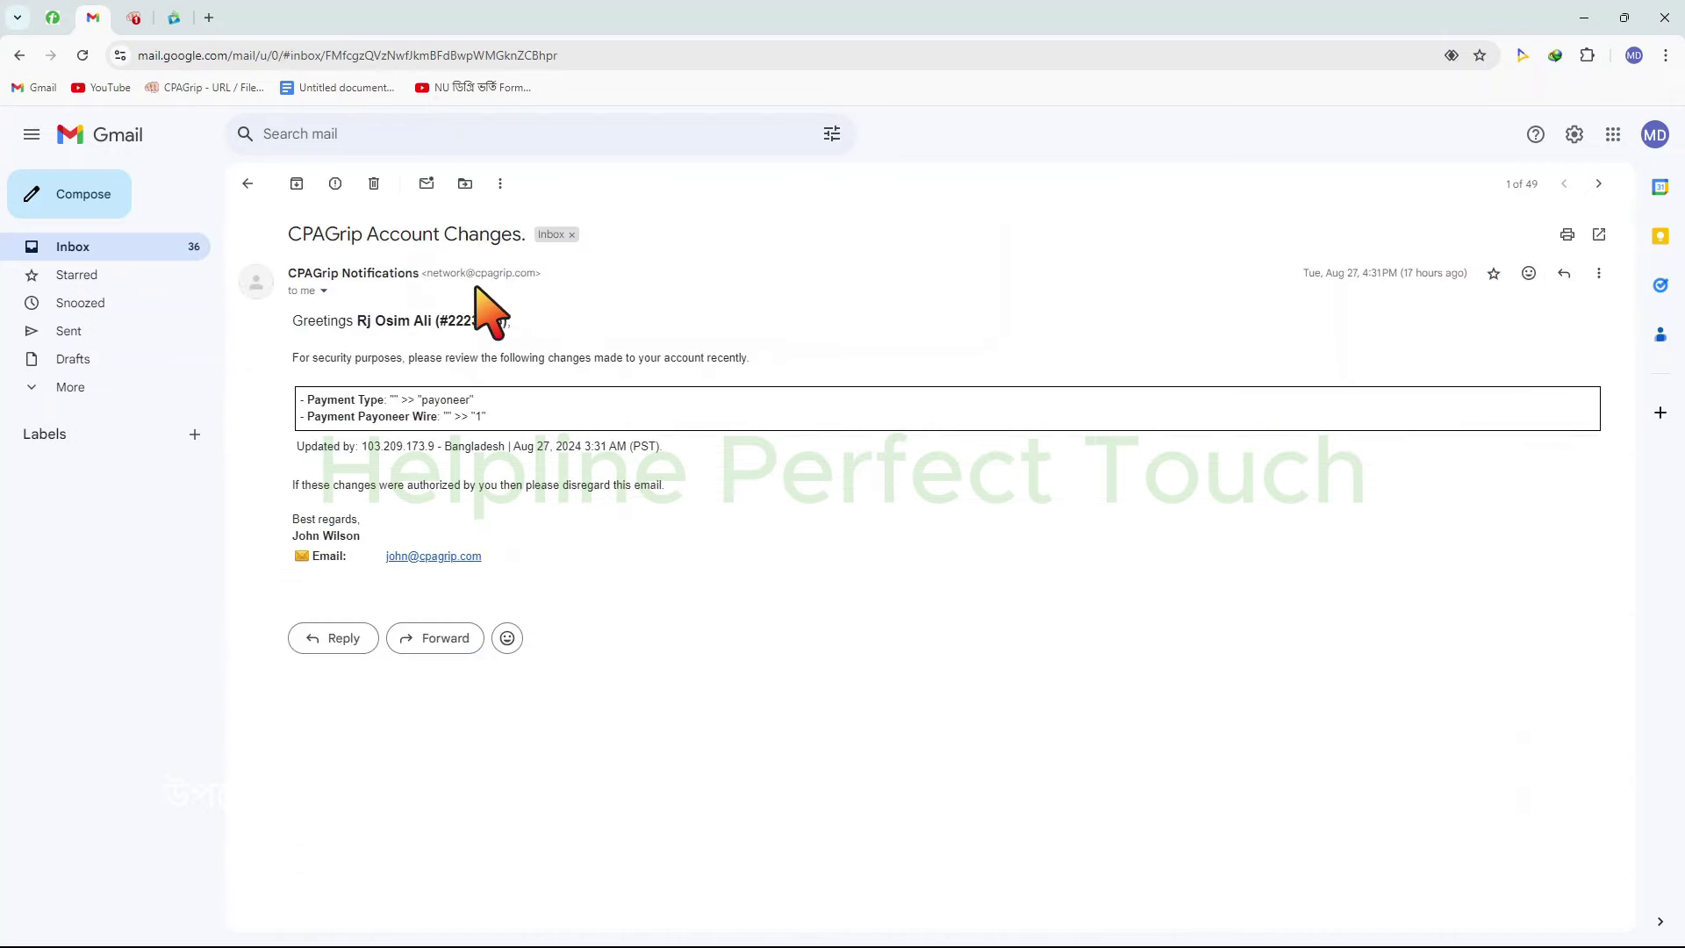
pyautogui.click(248, 185)
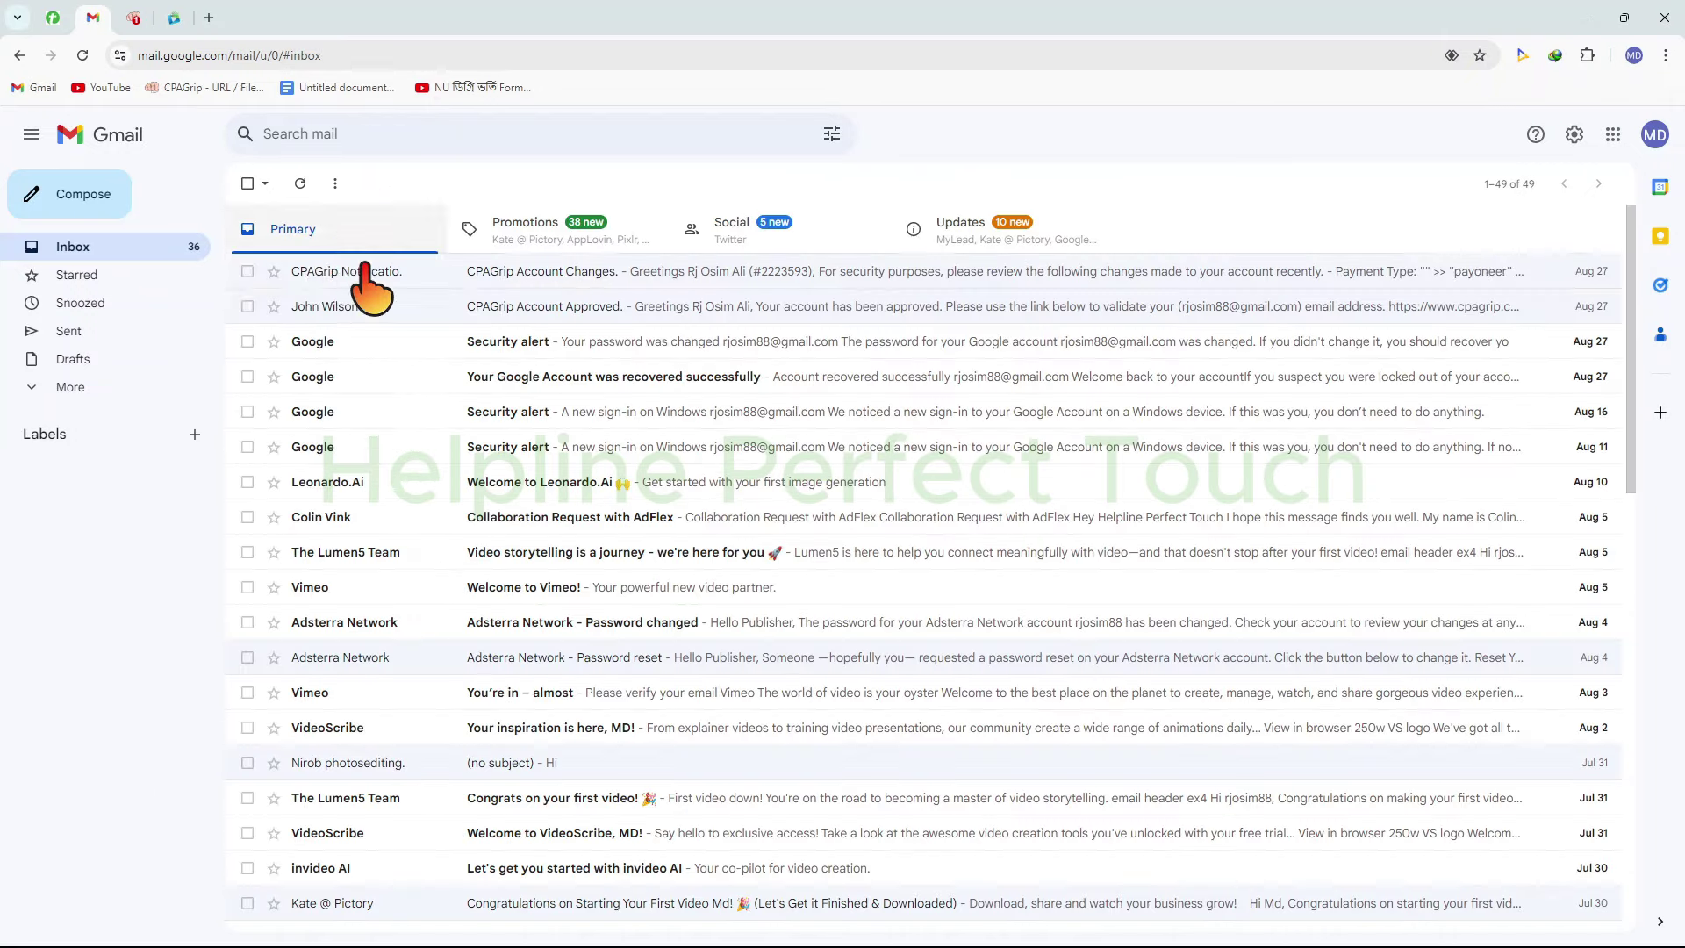
pyautogui.click(300, 183)
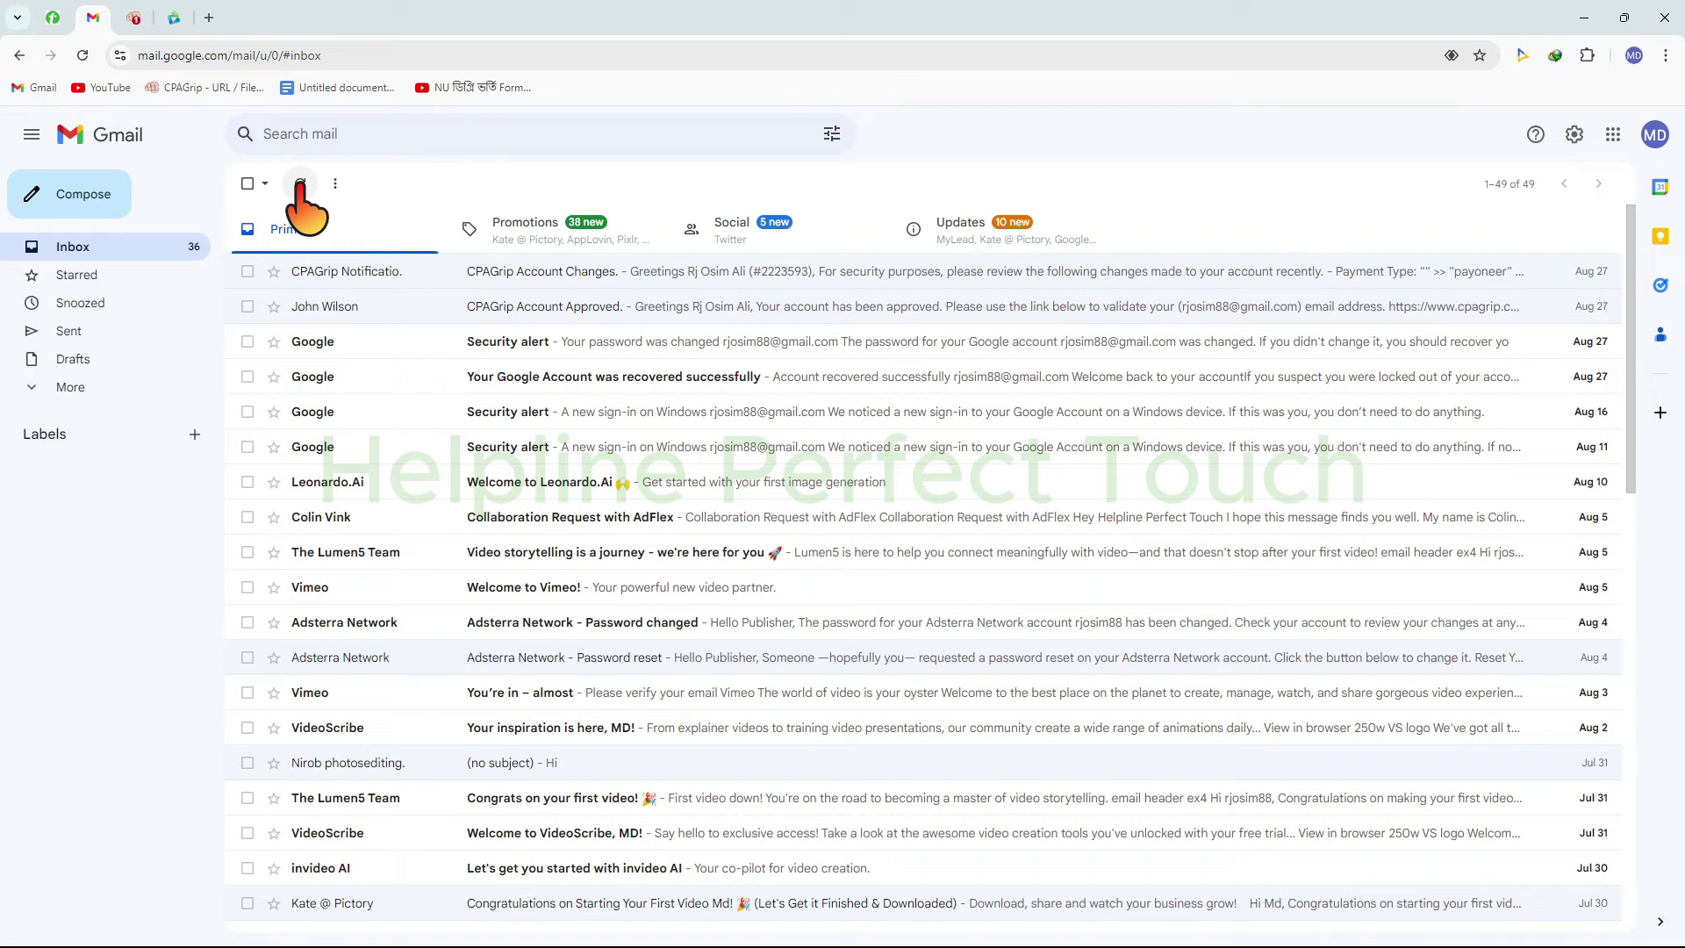
# Re-send CPAlead's verification email from the Account page, then return to Gmail
pyautogui.click(174, 29)
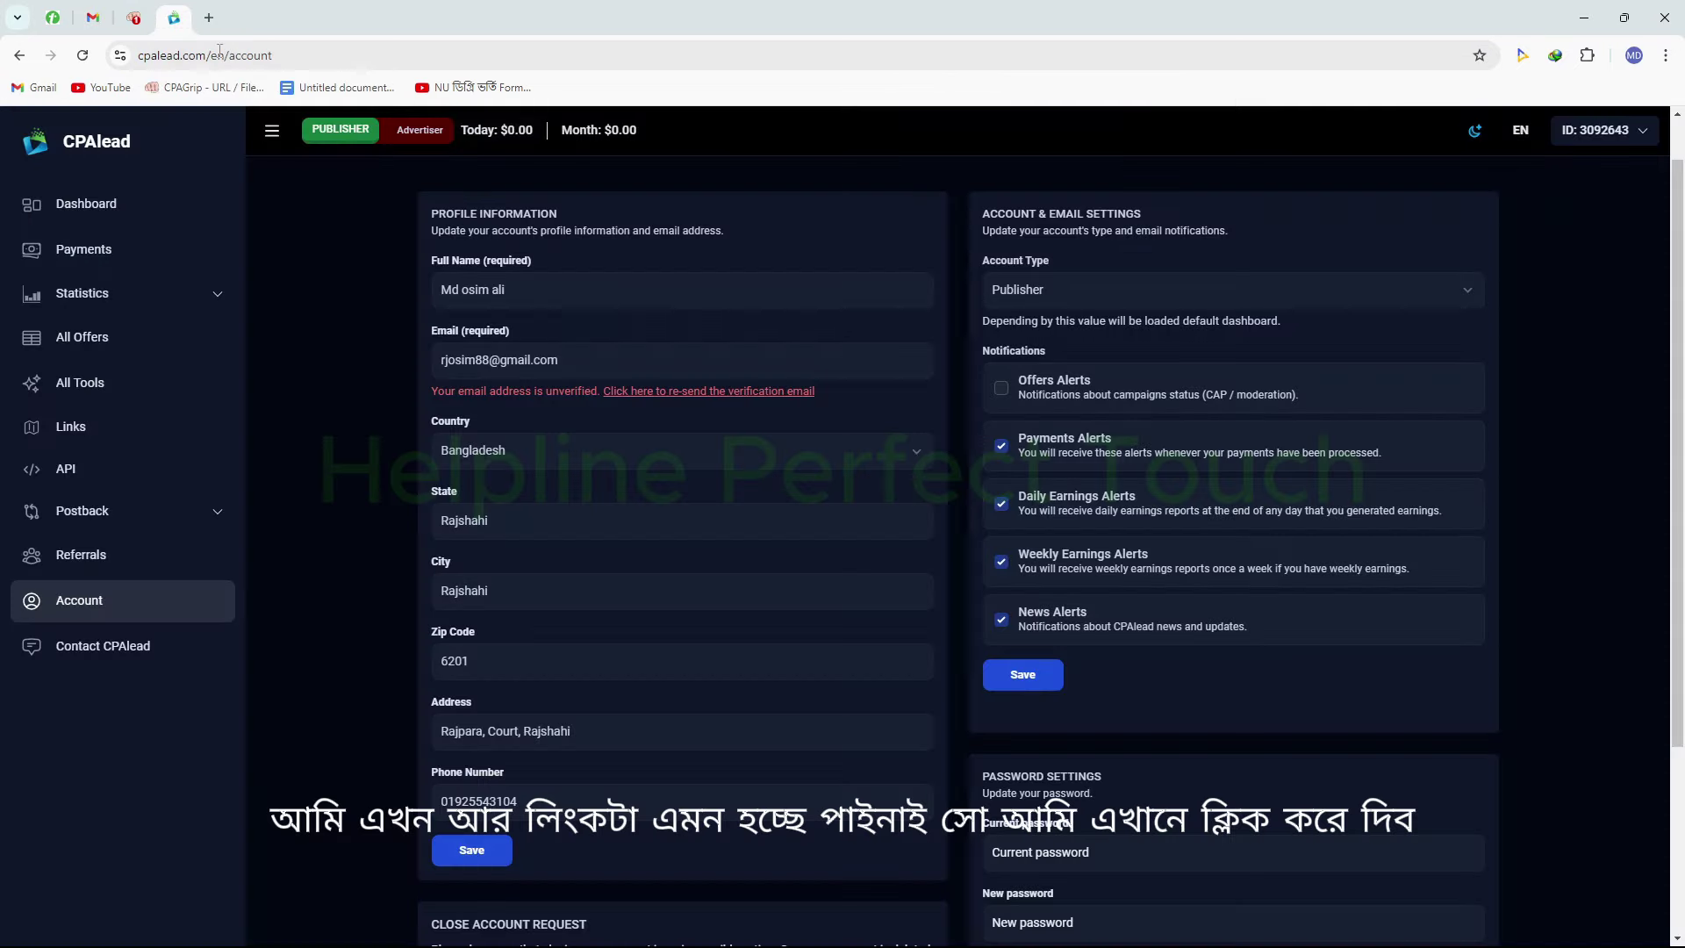
pyautogui.click(707, 391)
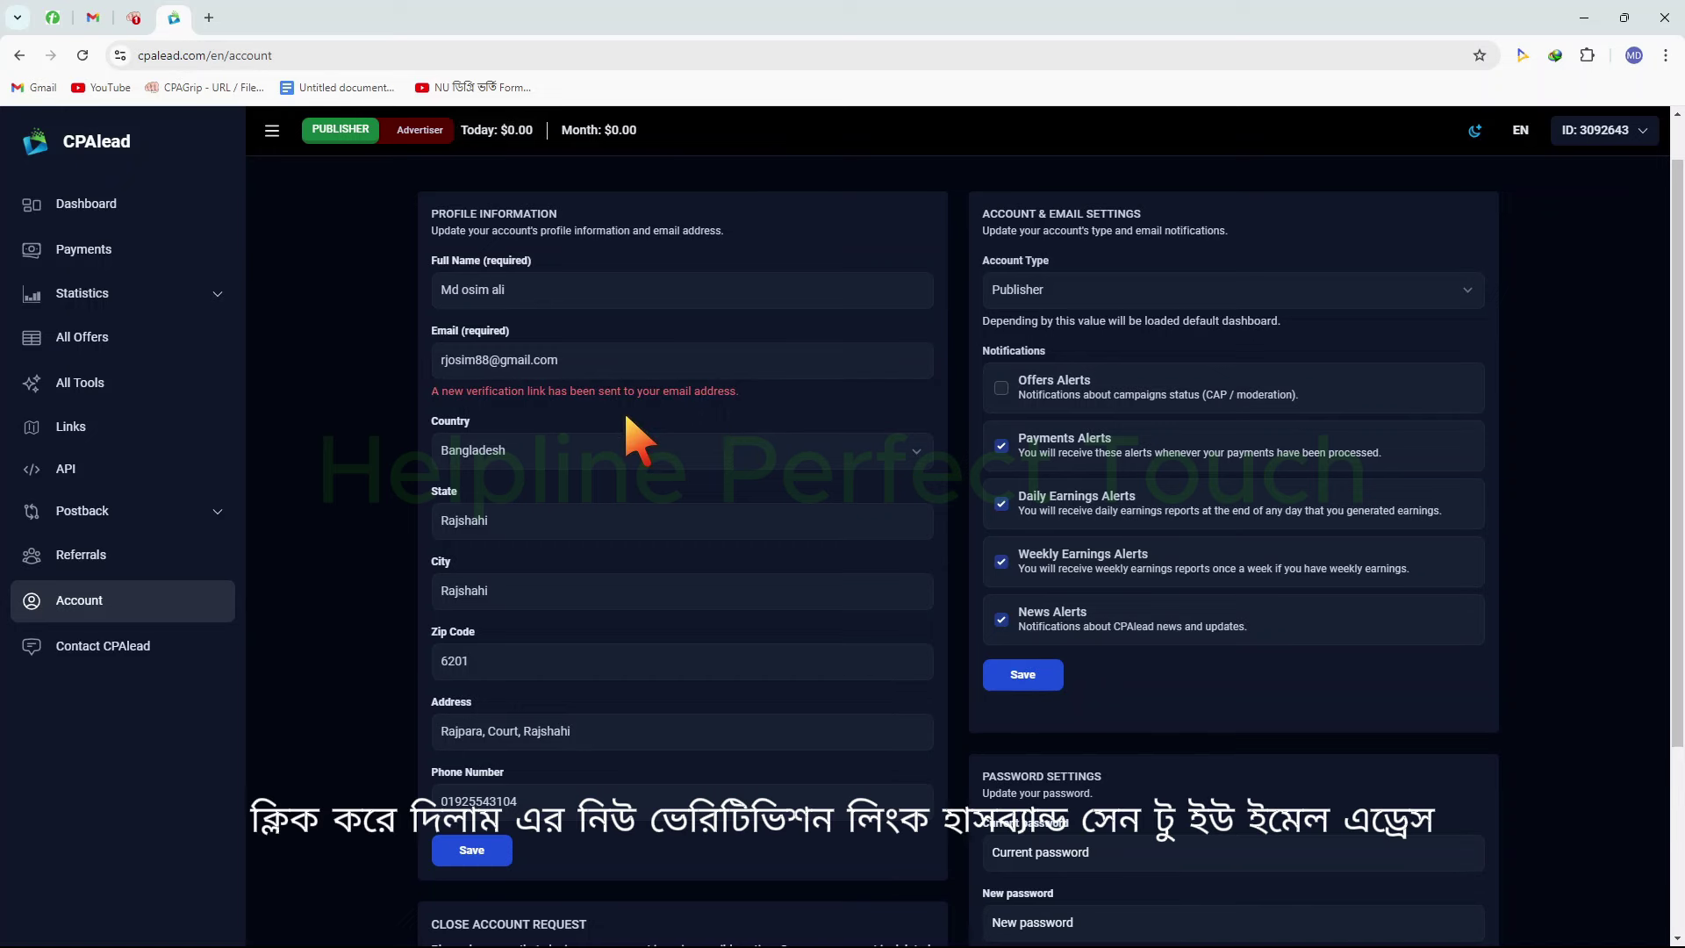
pyautogui.click(95, 18)
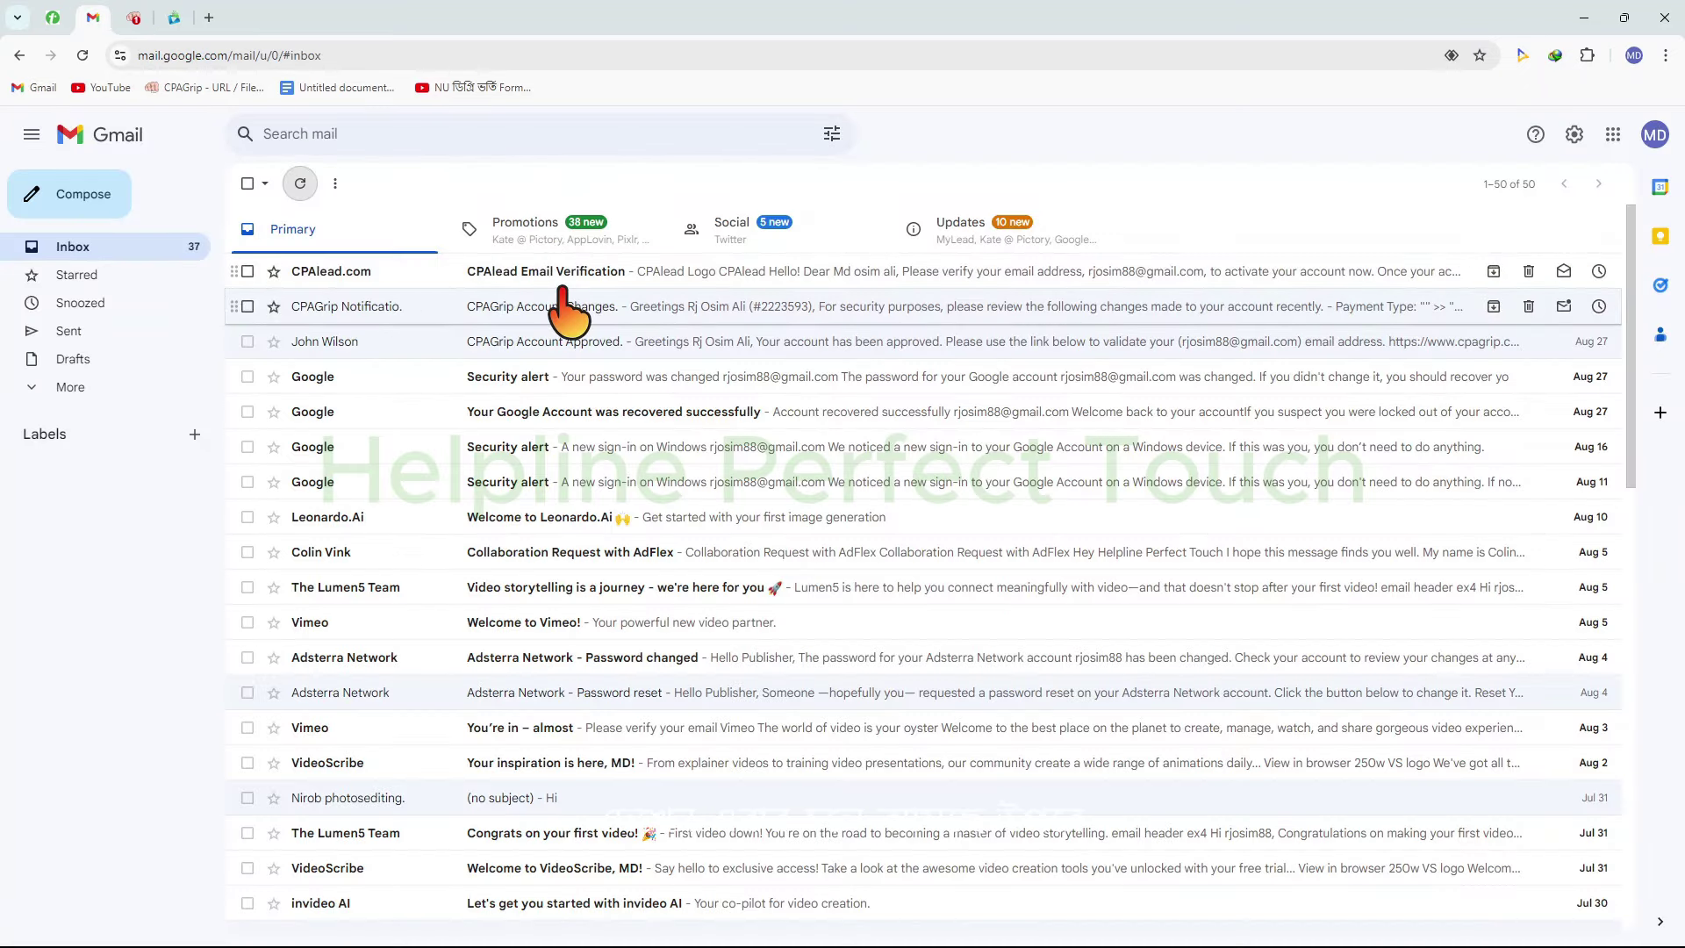
# Open the CPAlead Email Verification message and verify the email address
pyautogui.moveTo(237, 234); pyautogui.dragTo(882, 311)
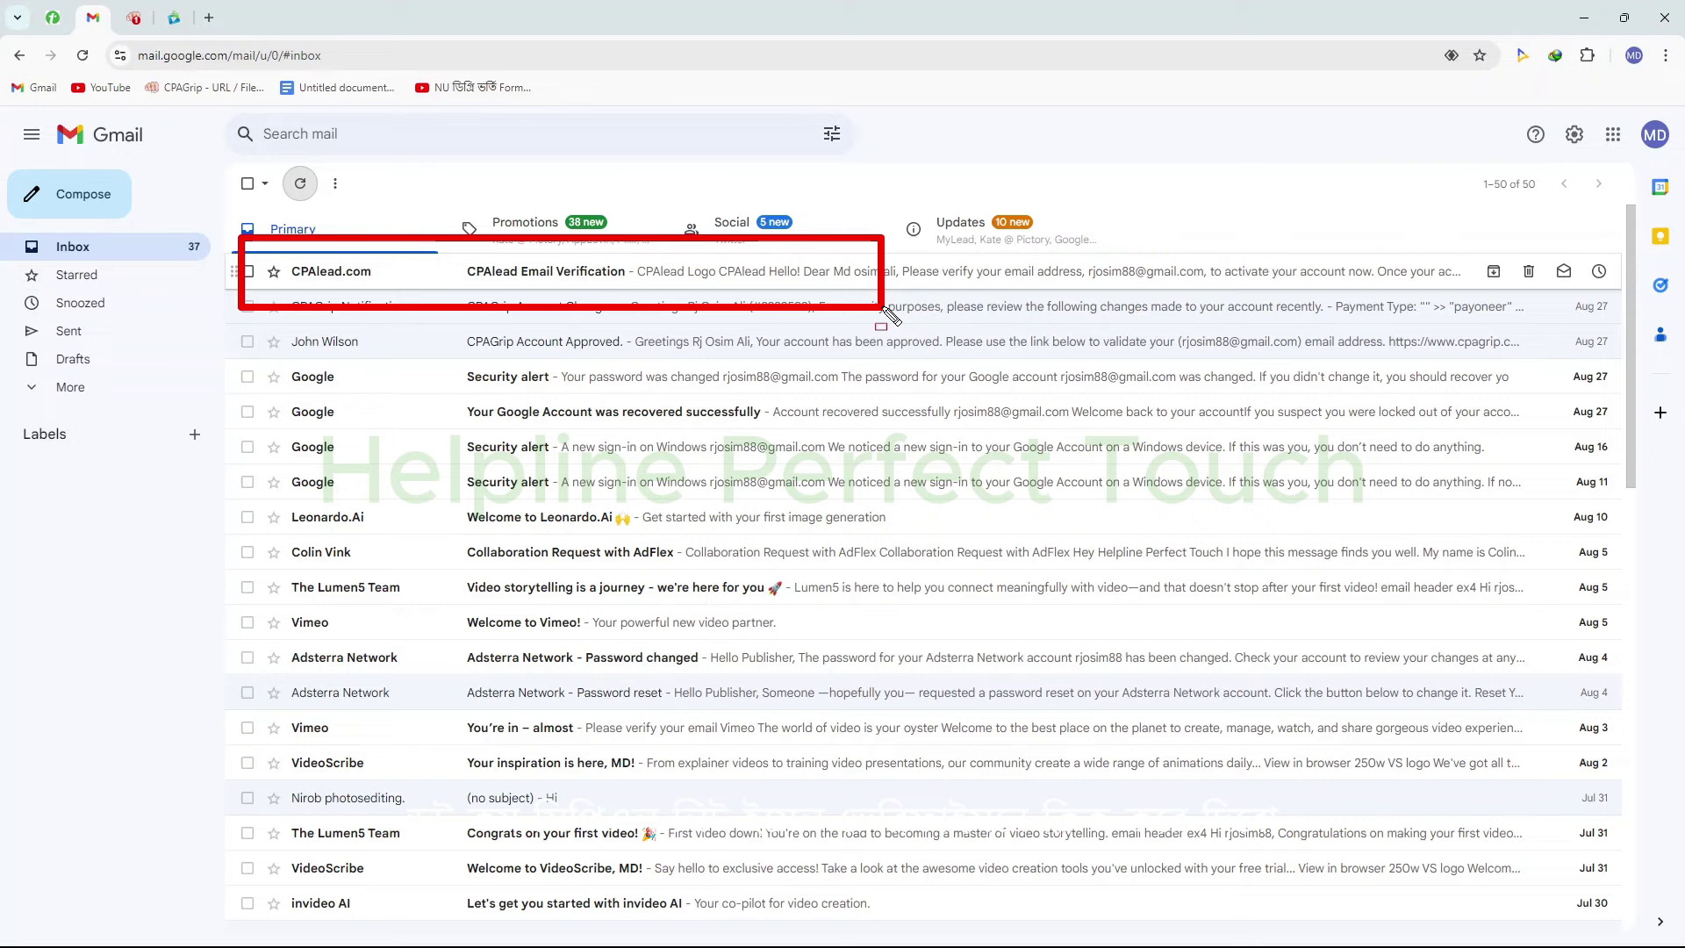
pyautogui.click(591, 274)
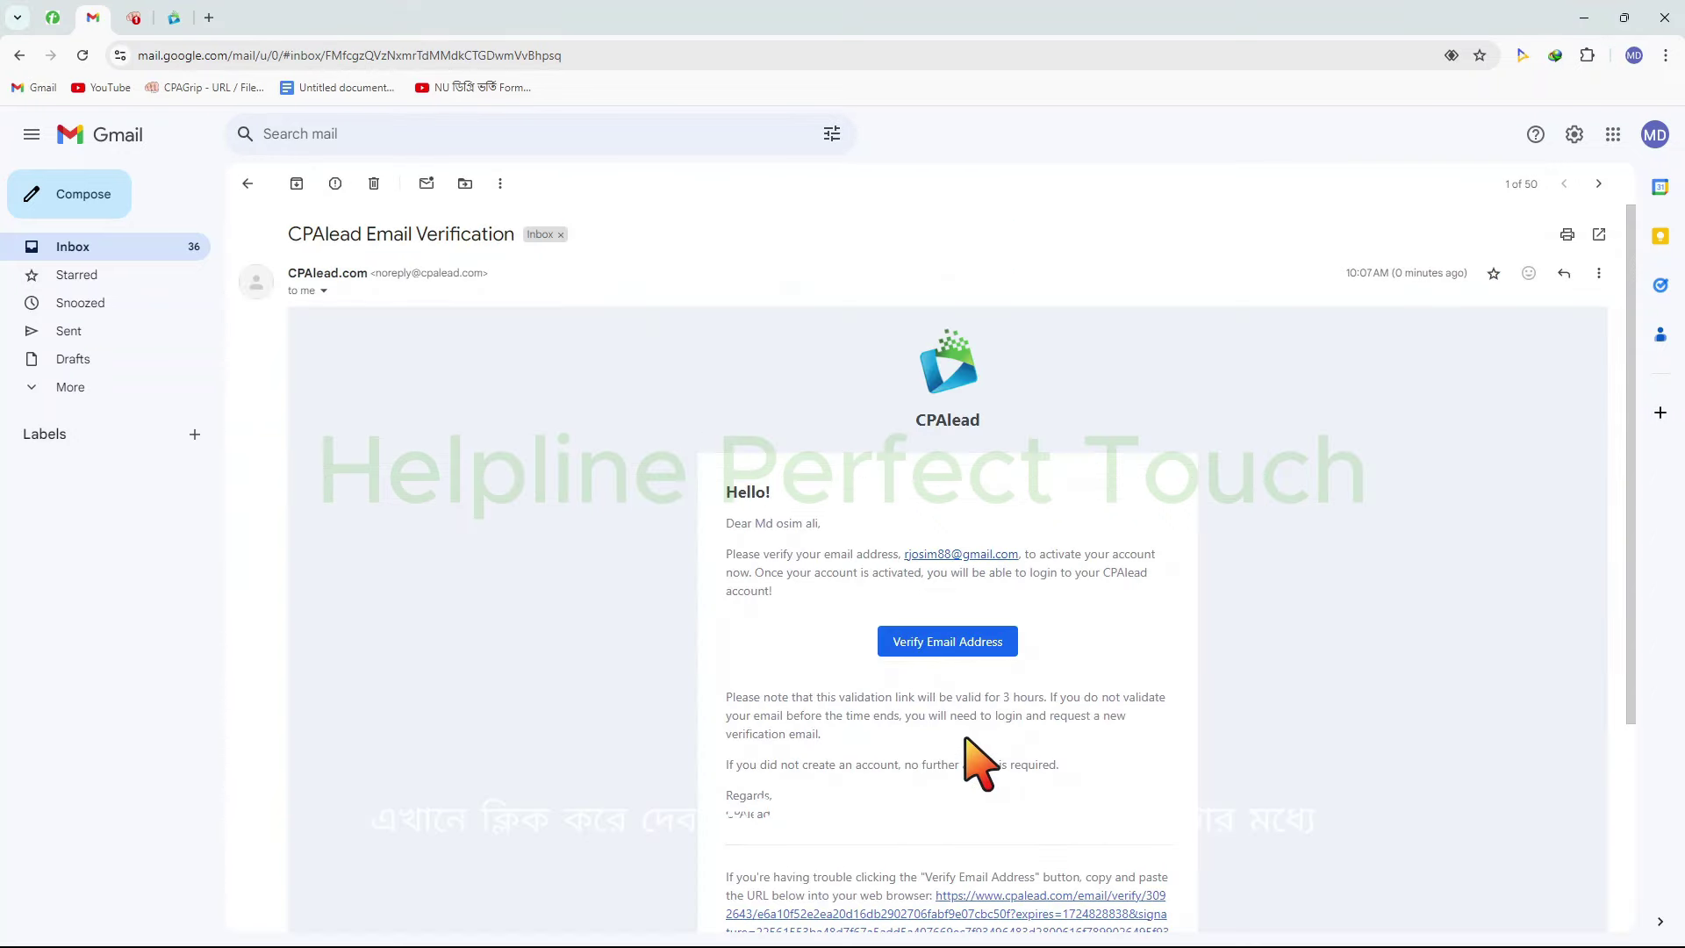
pyautogui.moveTo(844, 602)
pyautogui.mouseDown()
pyautogui.moveTo(1091, 698)
pyautogui.moveTo(1011, 707)
pyautogui.mouseUp()
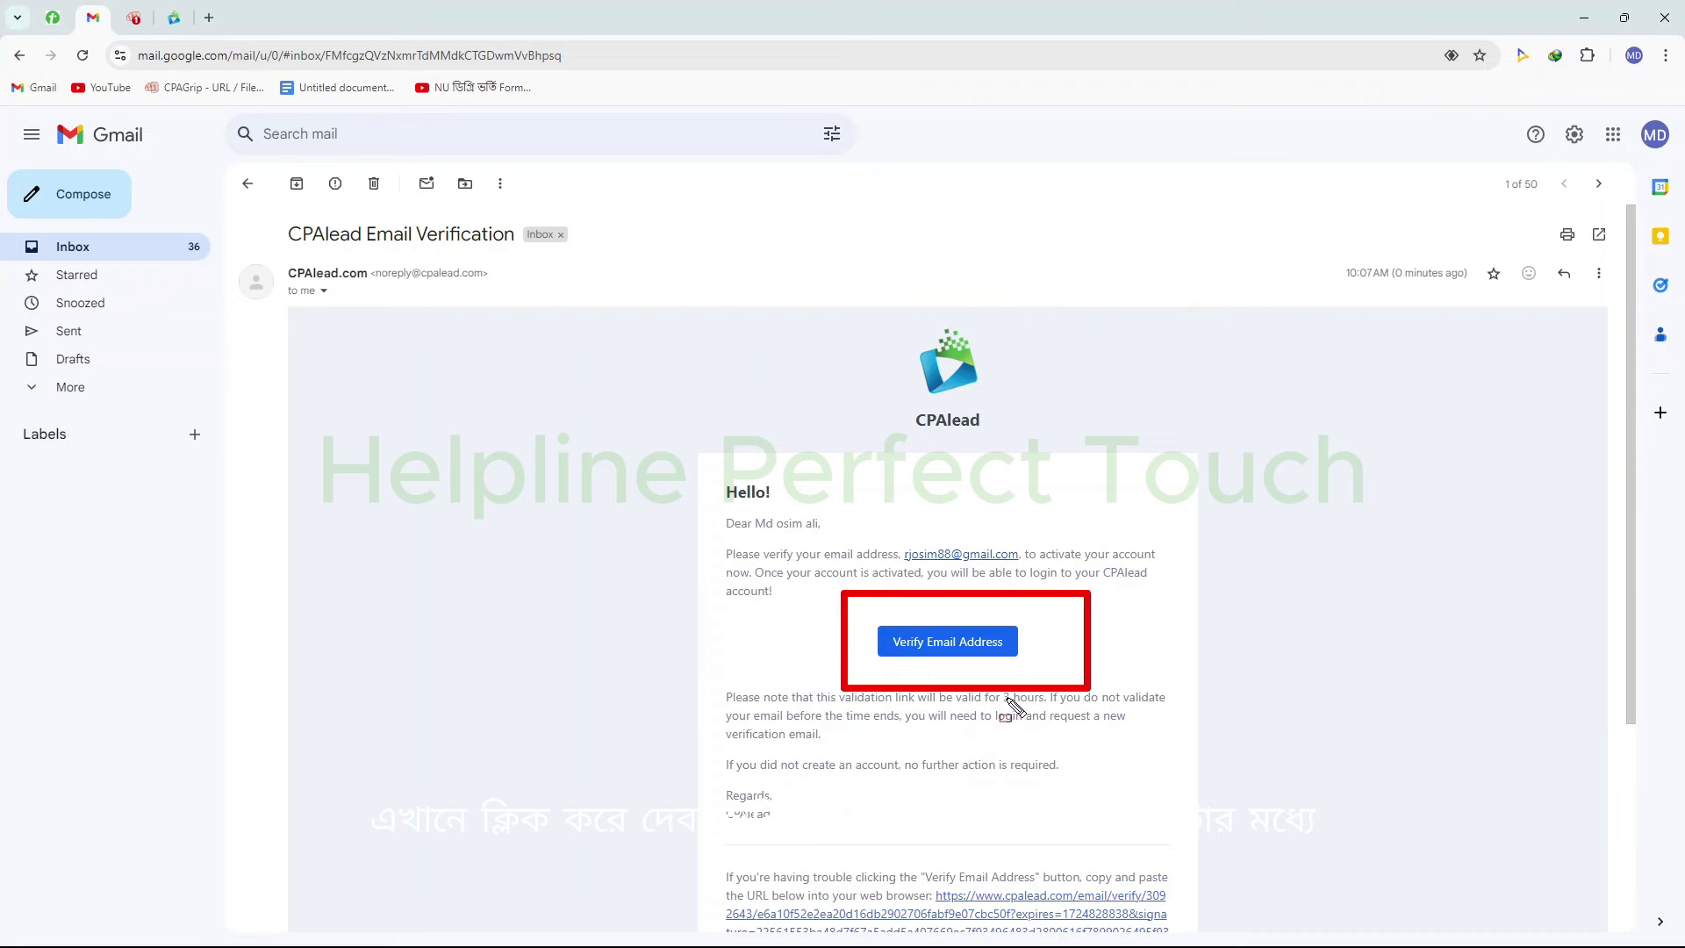
pyautogui.click(937, 645)
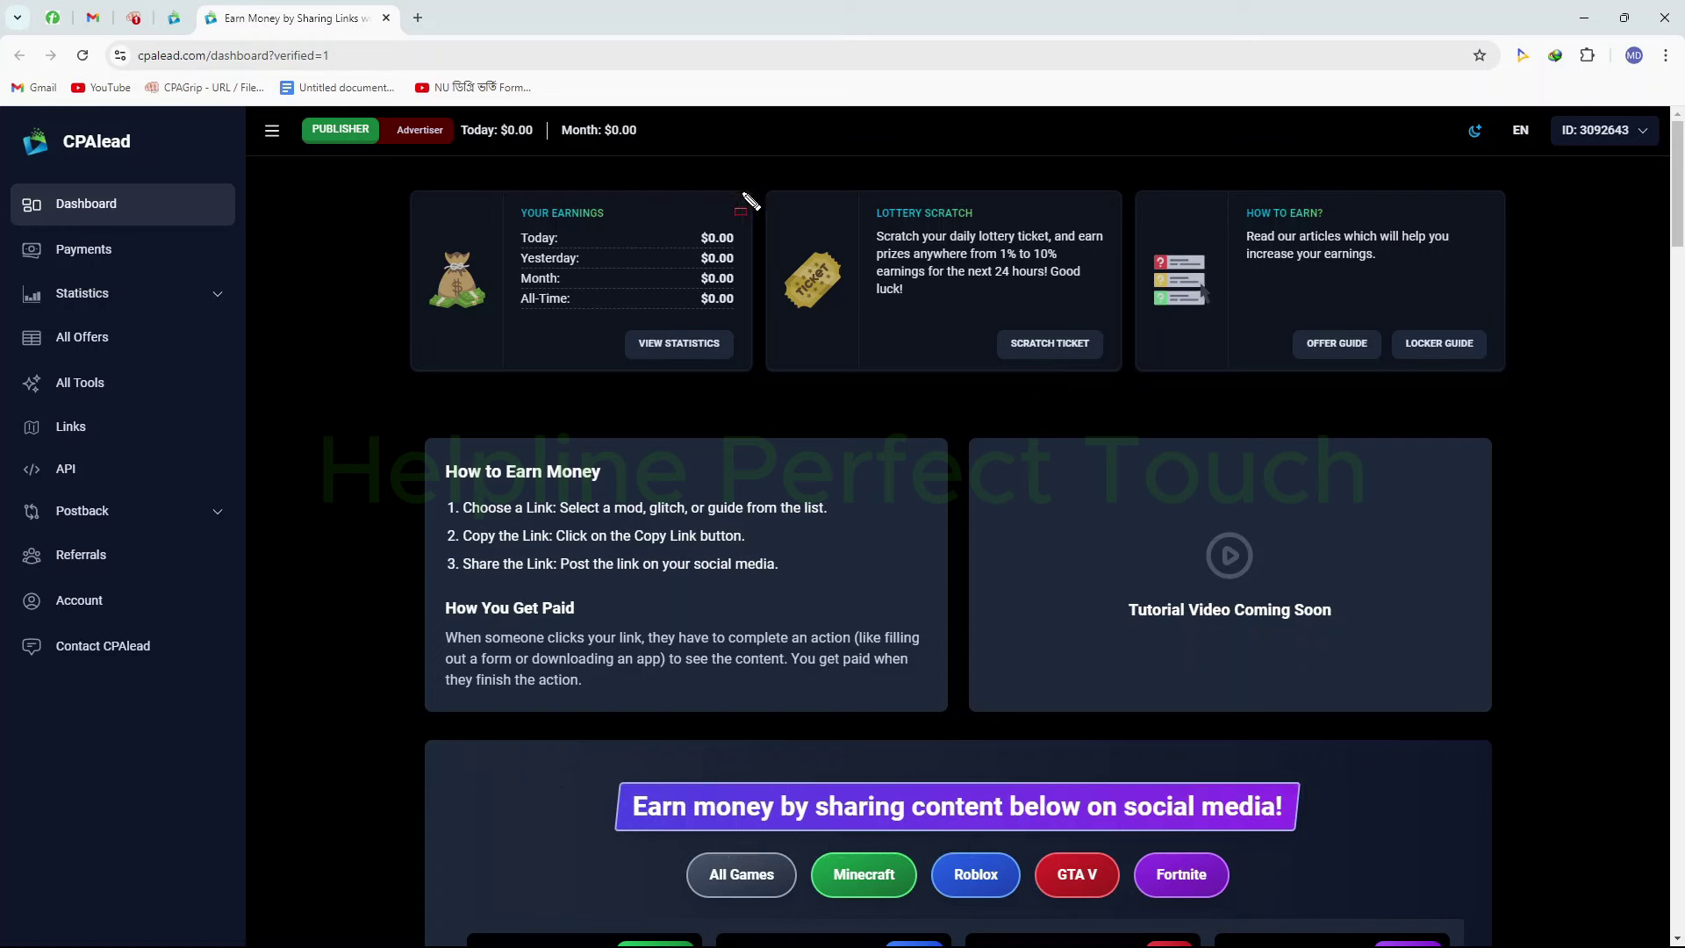
pyautogui.moveTo(740, 191); pyautogui.dragTo(1130, 375)
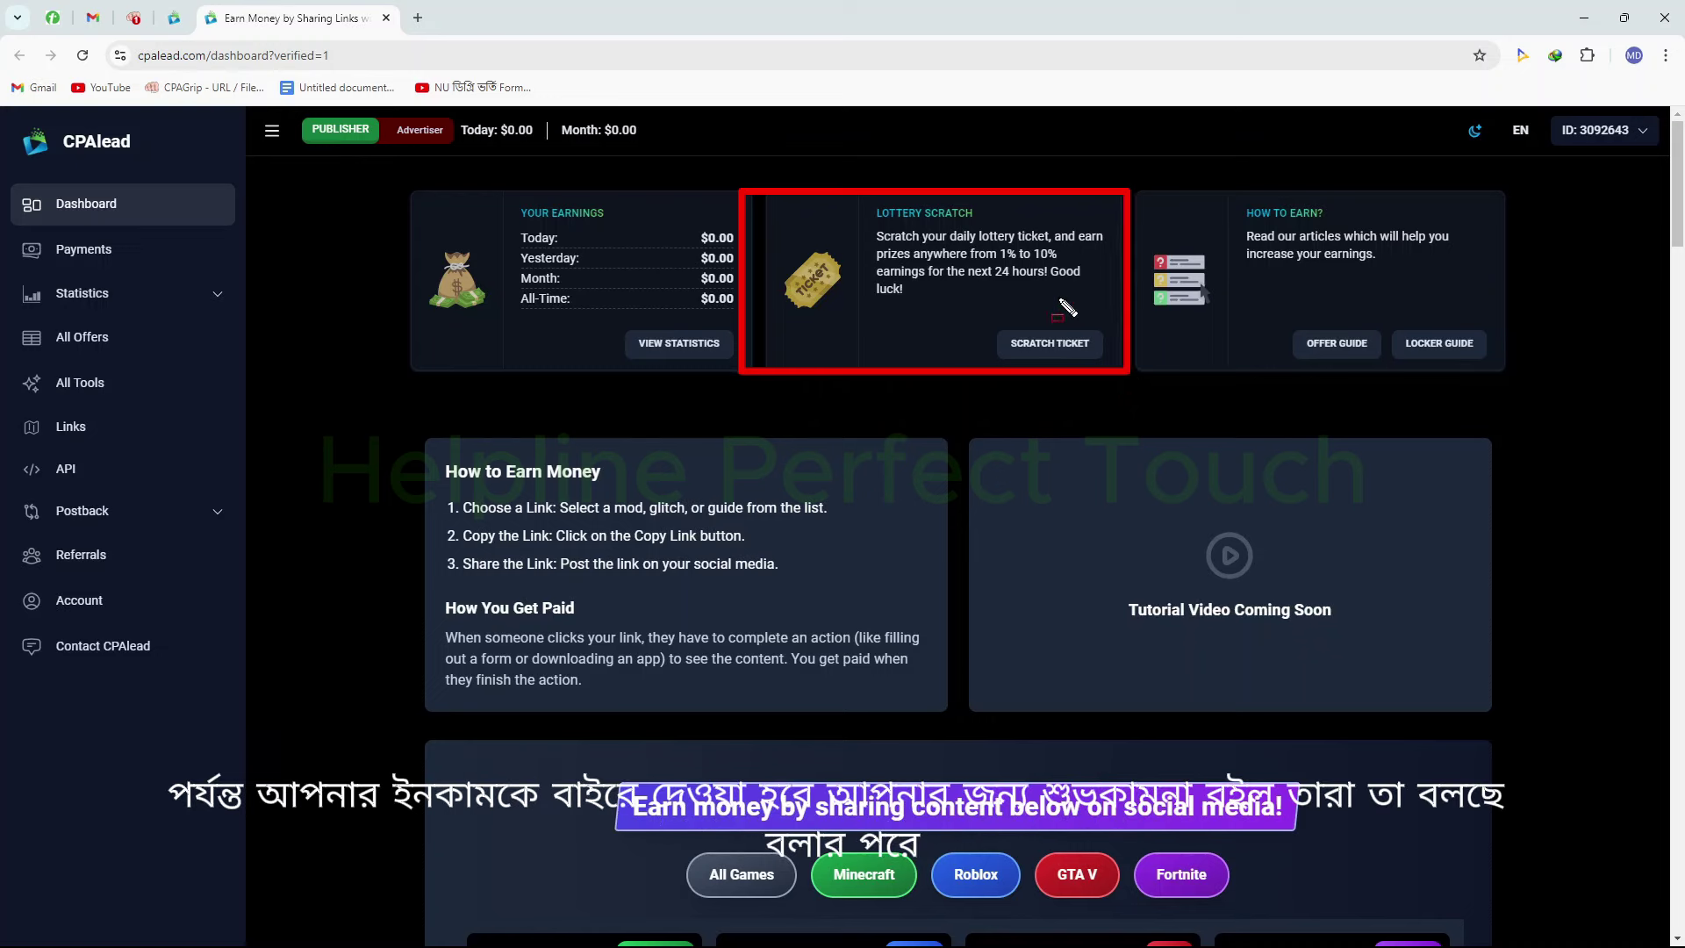
pyautogui.moveTo(1042, 256)
pyautogui.mouseDown()
pyautogui.moveTo(1080, 284)
pyautogui.moveTo(888, 321)
pyautogui.mouseUp()
pyautogui.press('Escape')
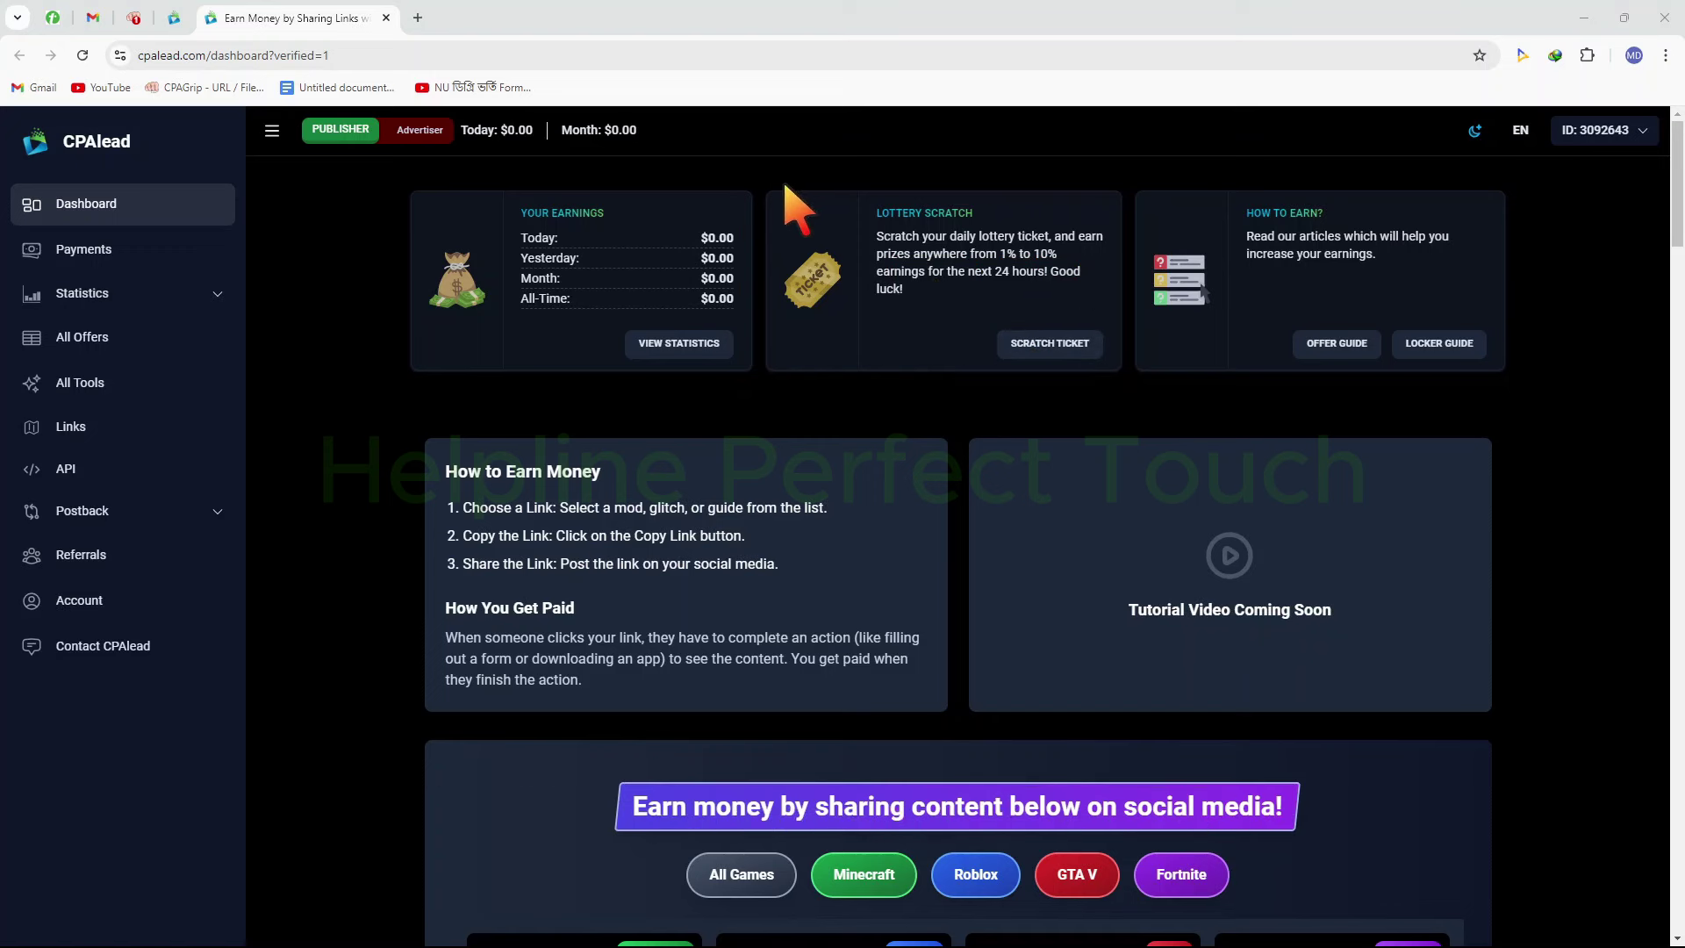
pyautogui.hotkey('ctrl', '2')
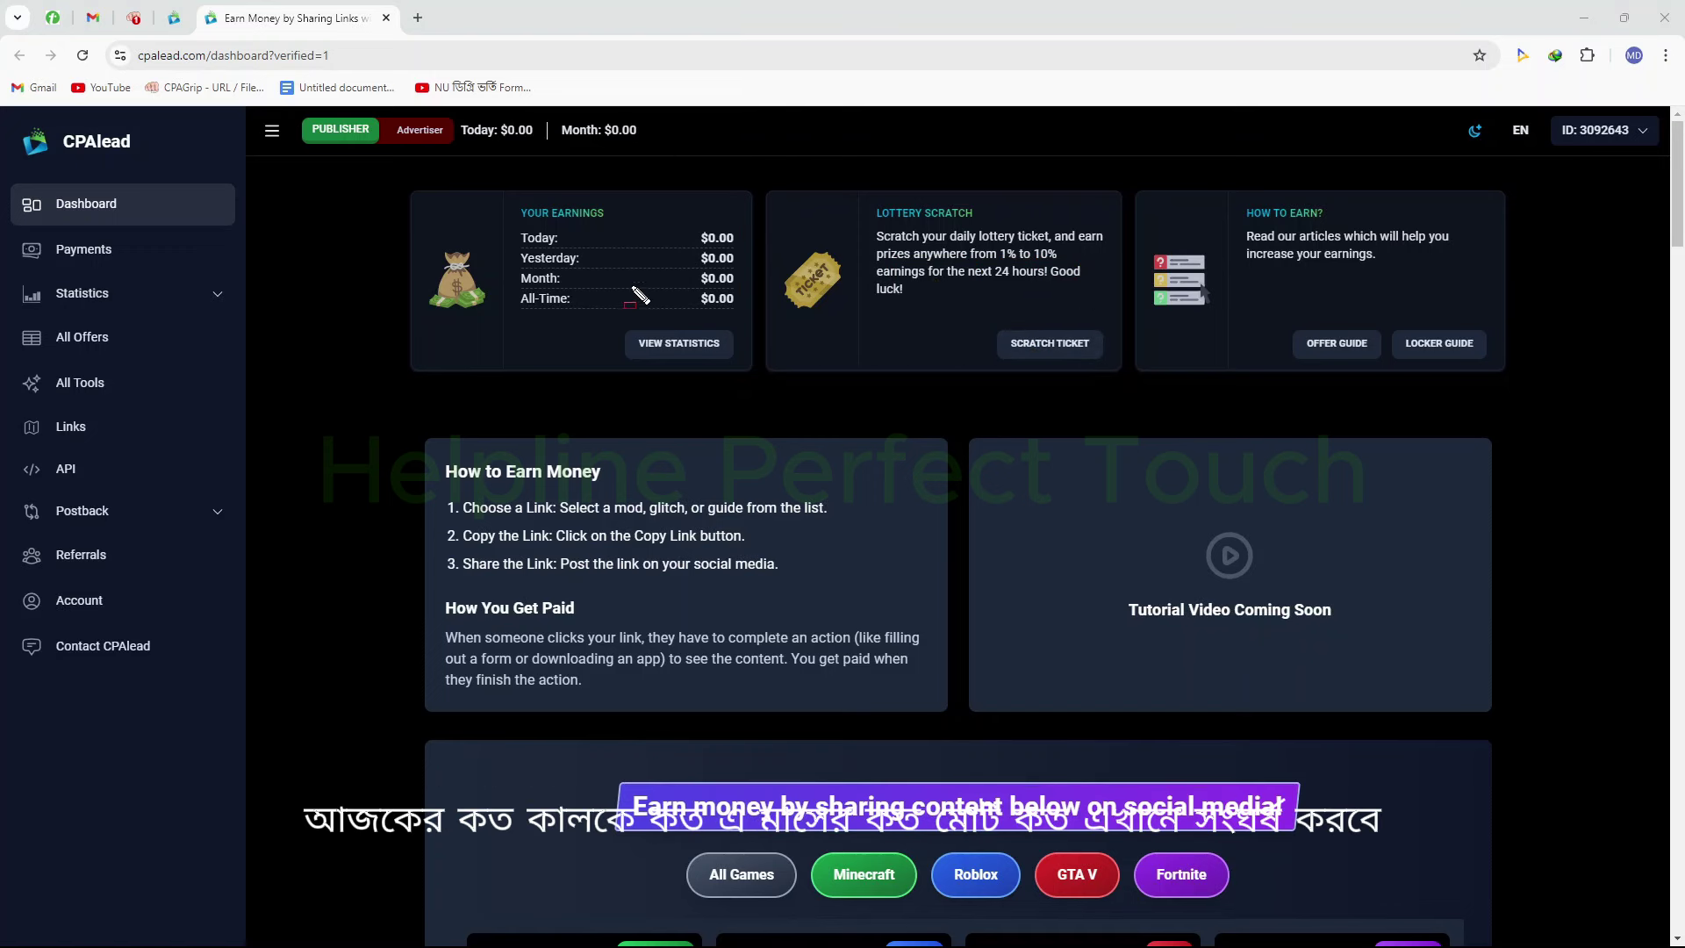
pyautogui.moveTo(421, 191); pyautogui.dragTo(777, 375)
pyautogui.press('e')
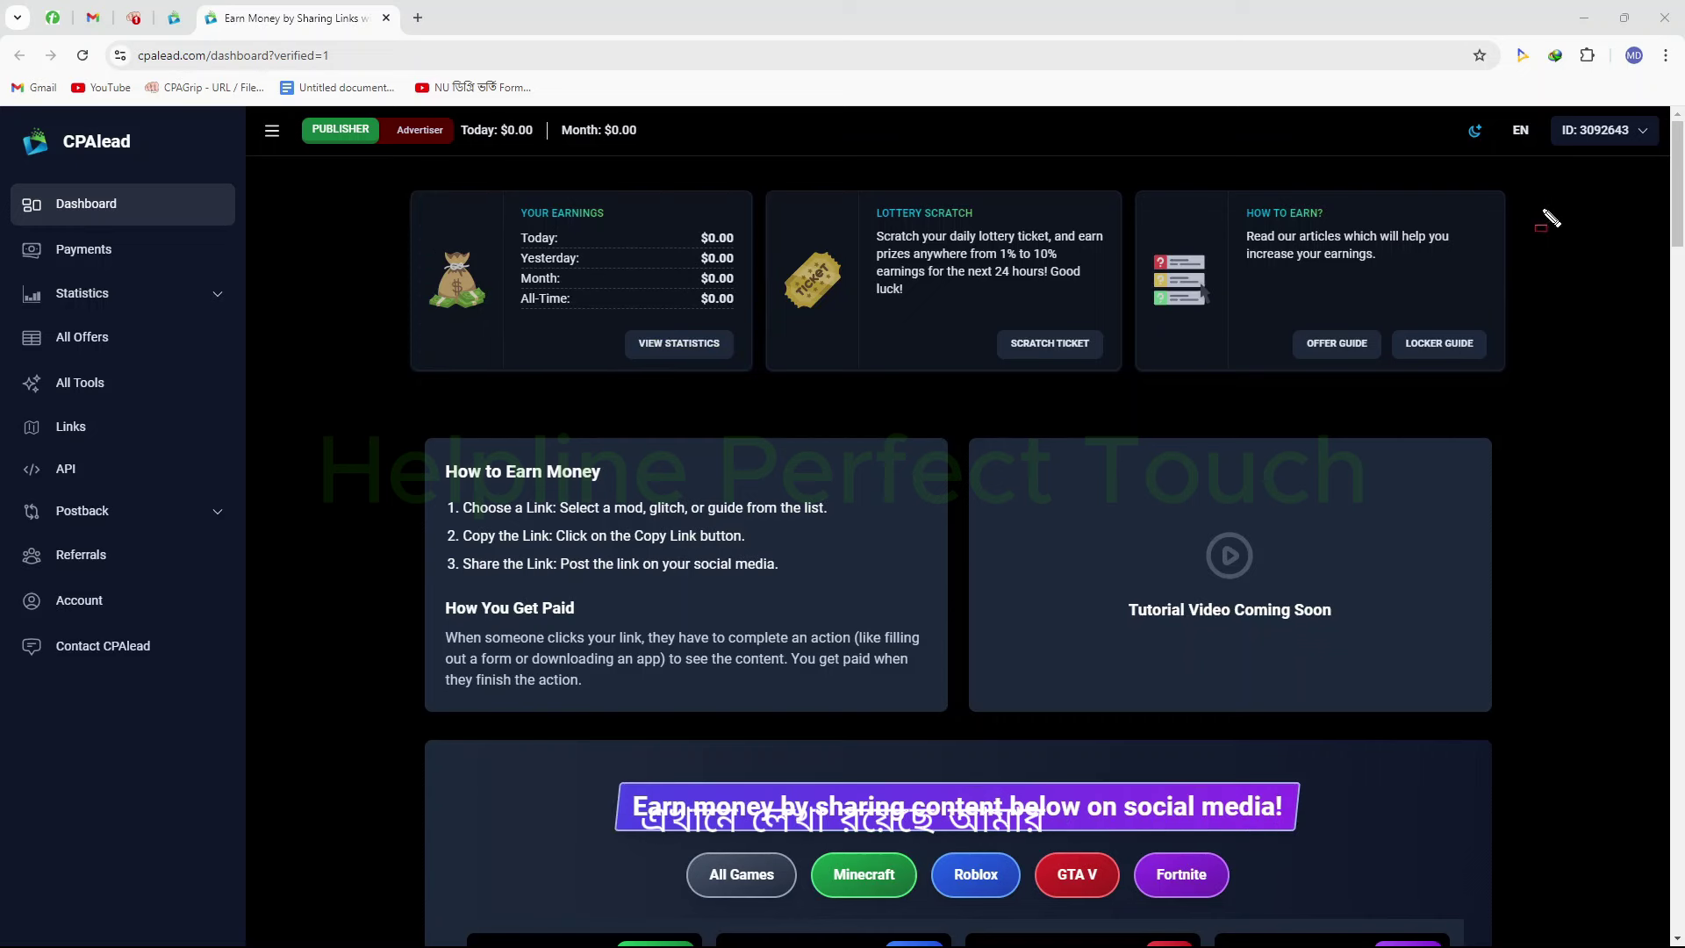
pyautogui.moveTo(1550, 132); pyautogui.dragTo(1646, 187)
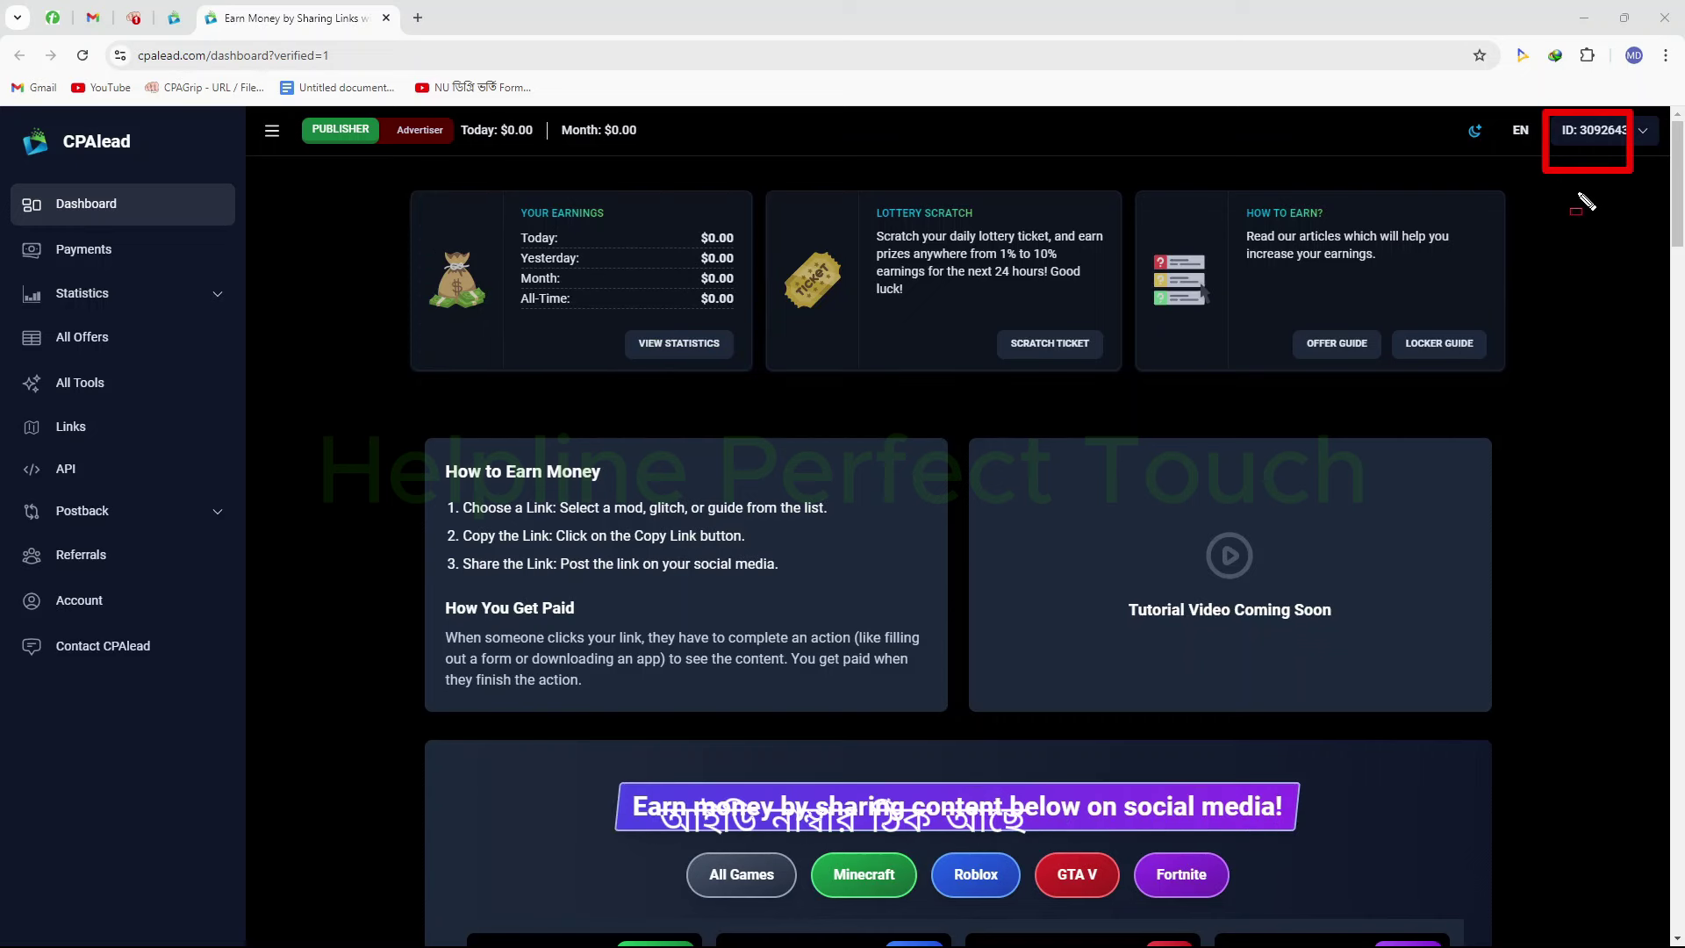
pyautogui.press('Escape')
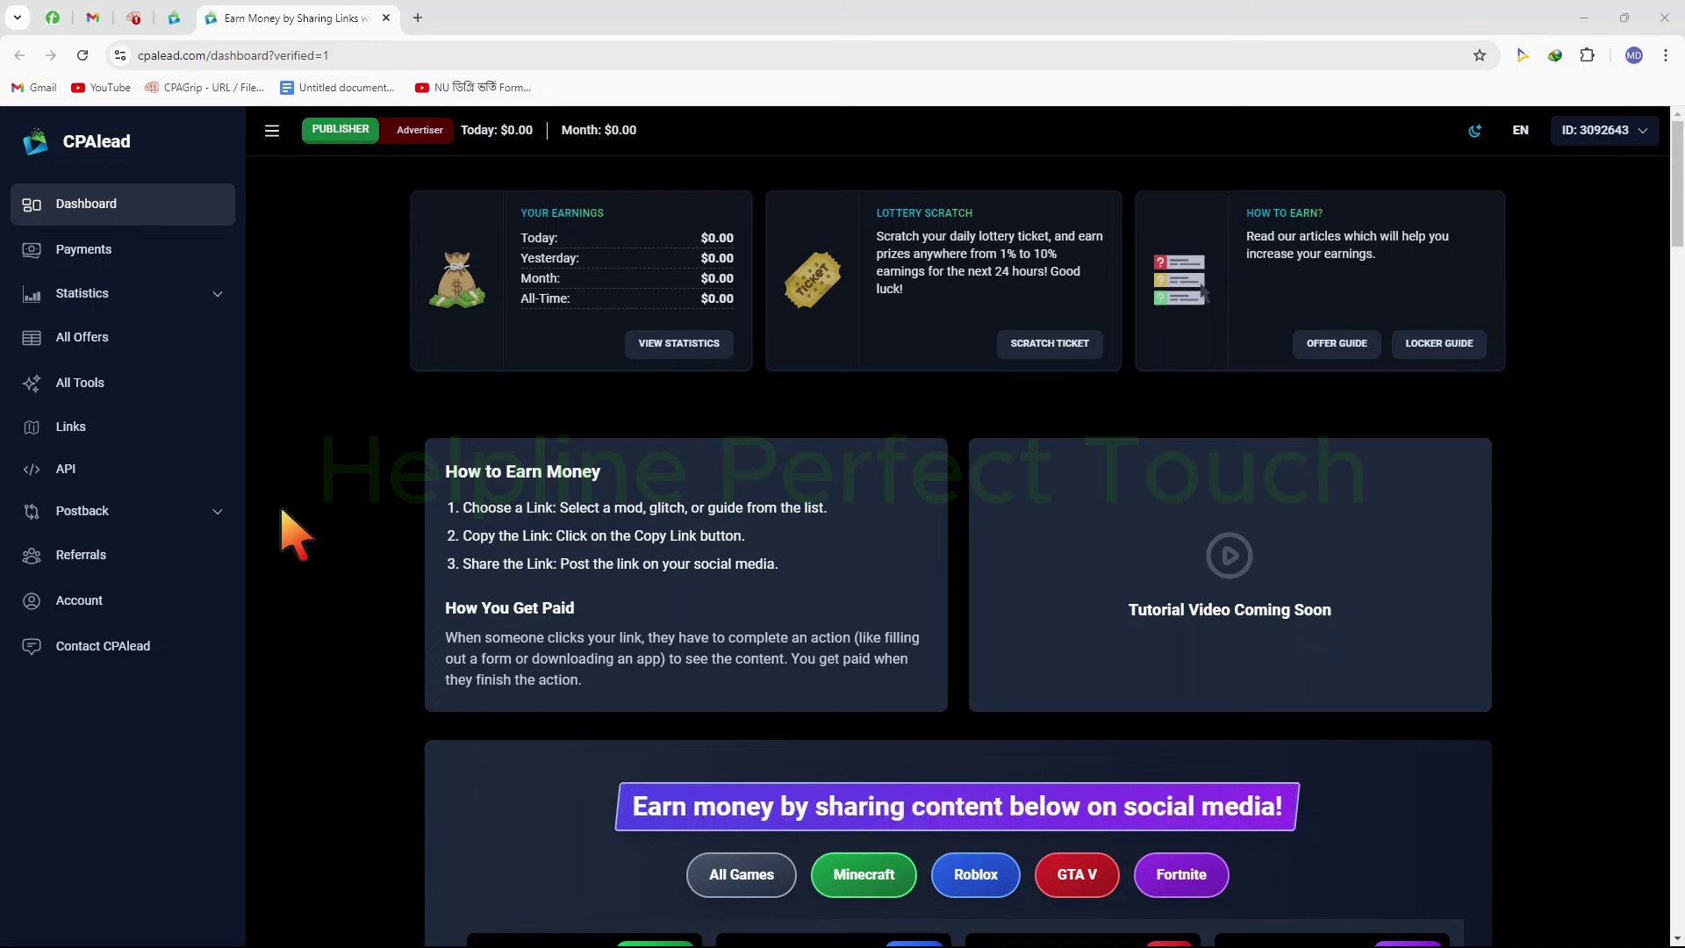
# Open the Referrals page and highlight the referral ID at the end of the referral link
pyautogui.click(186, 544)
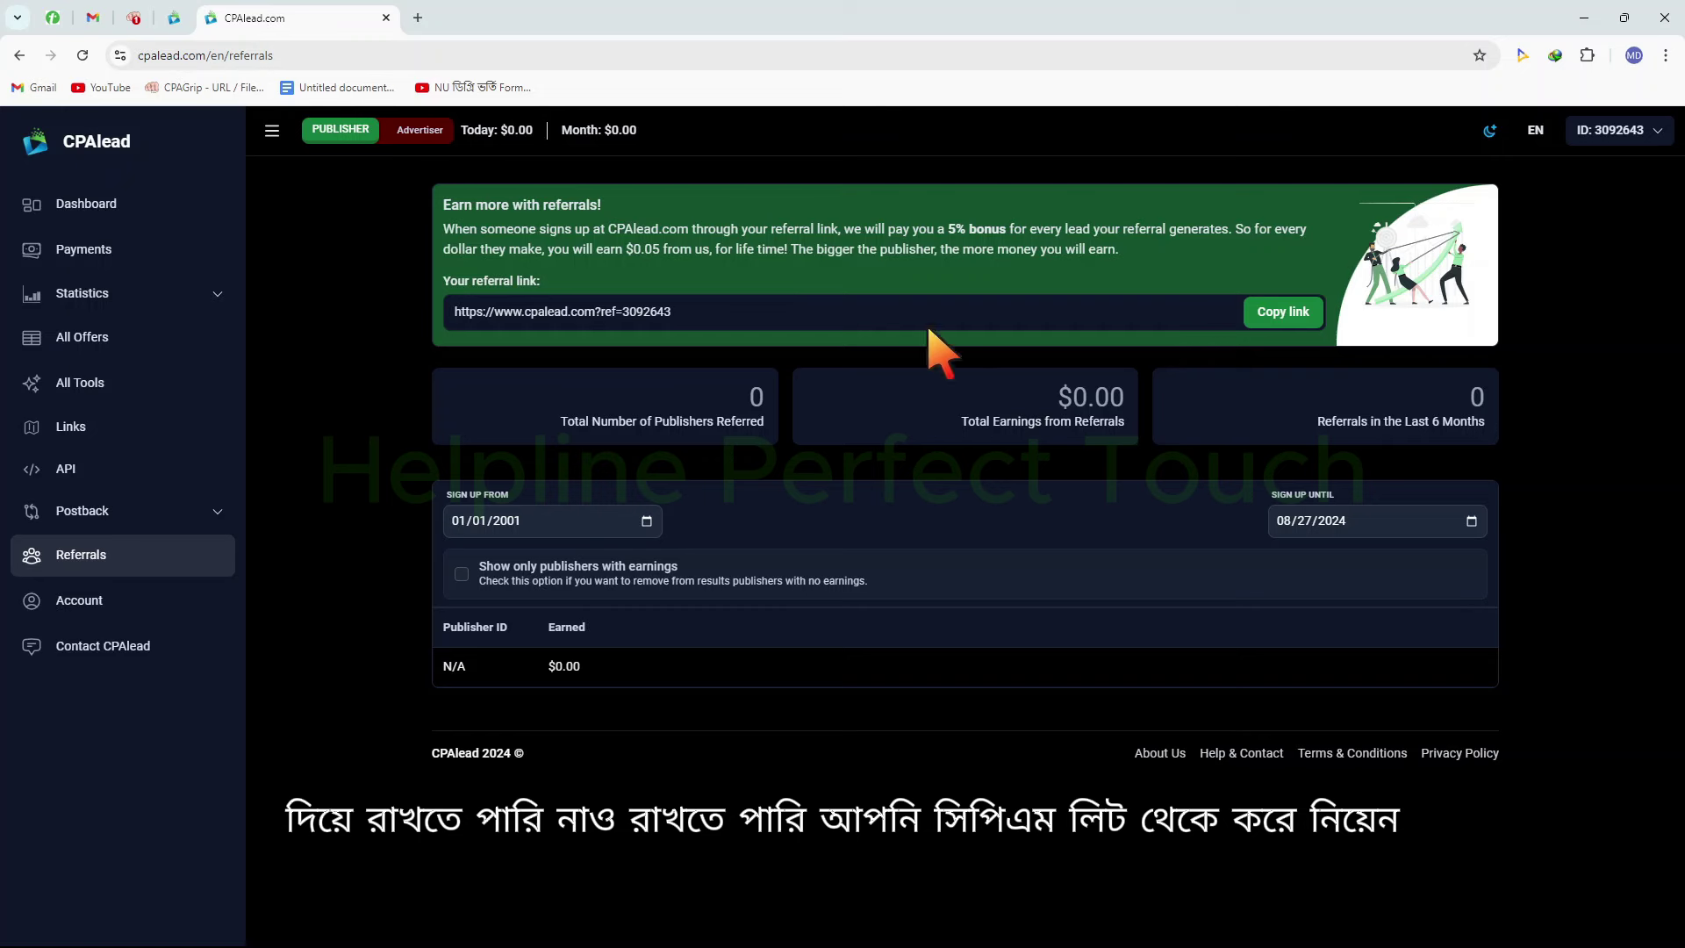
pyautogui.click(1093, 323)
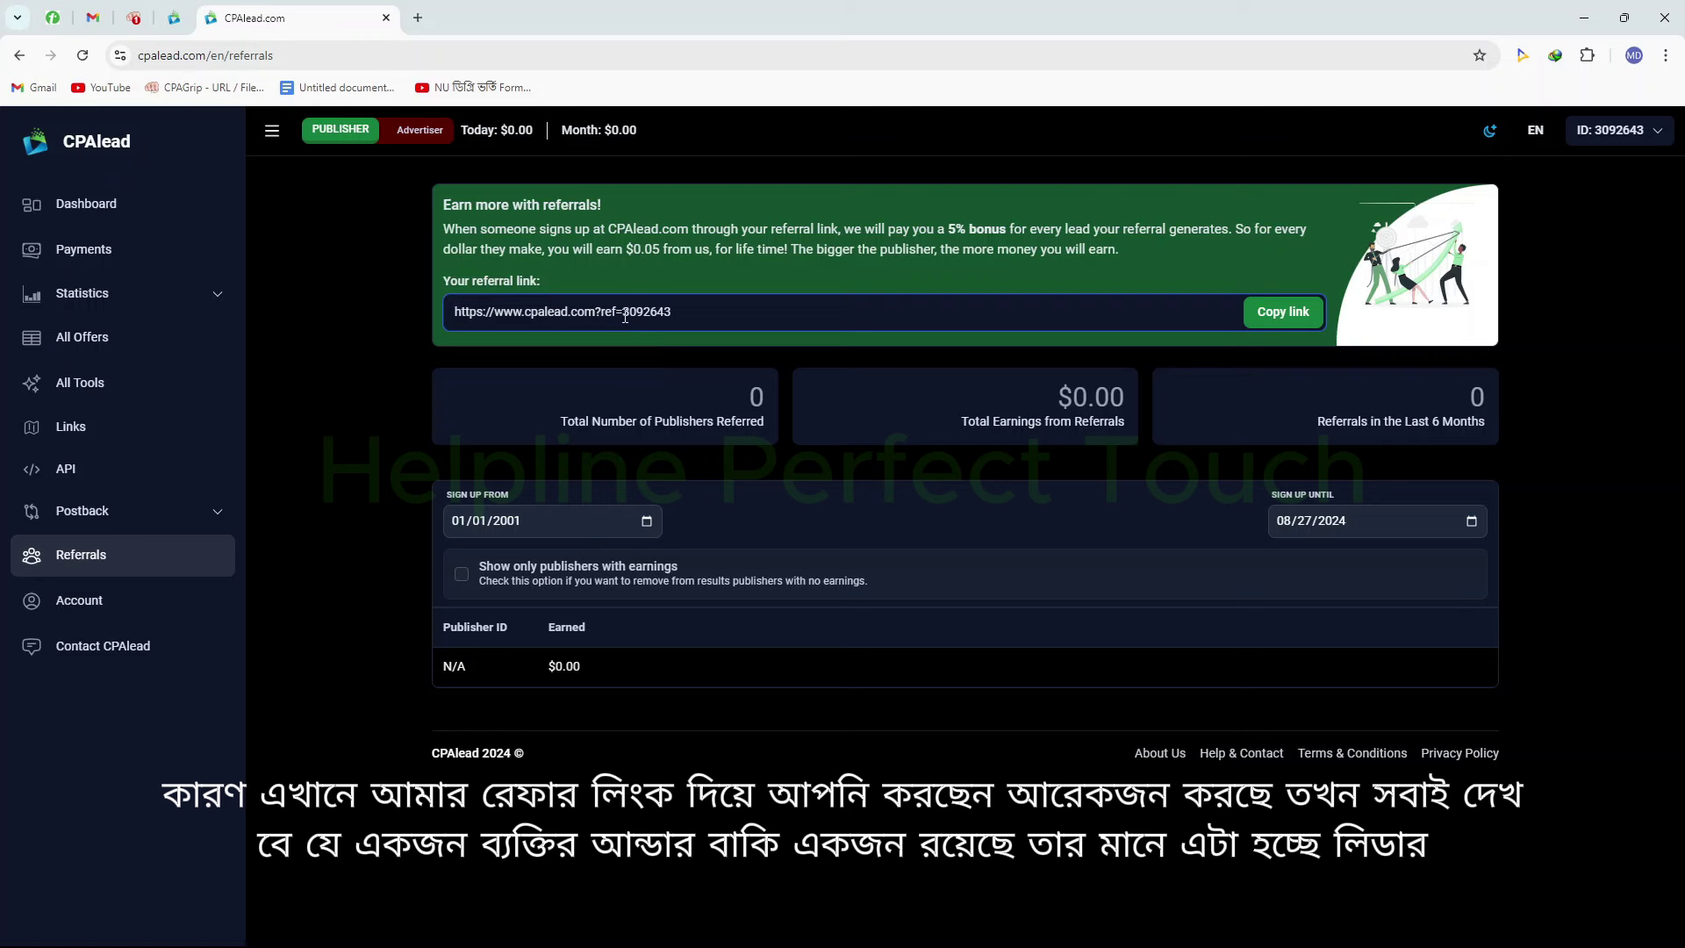
pyautogui.moveTo(622, 327); pyautogui.dragTo(672, 326)
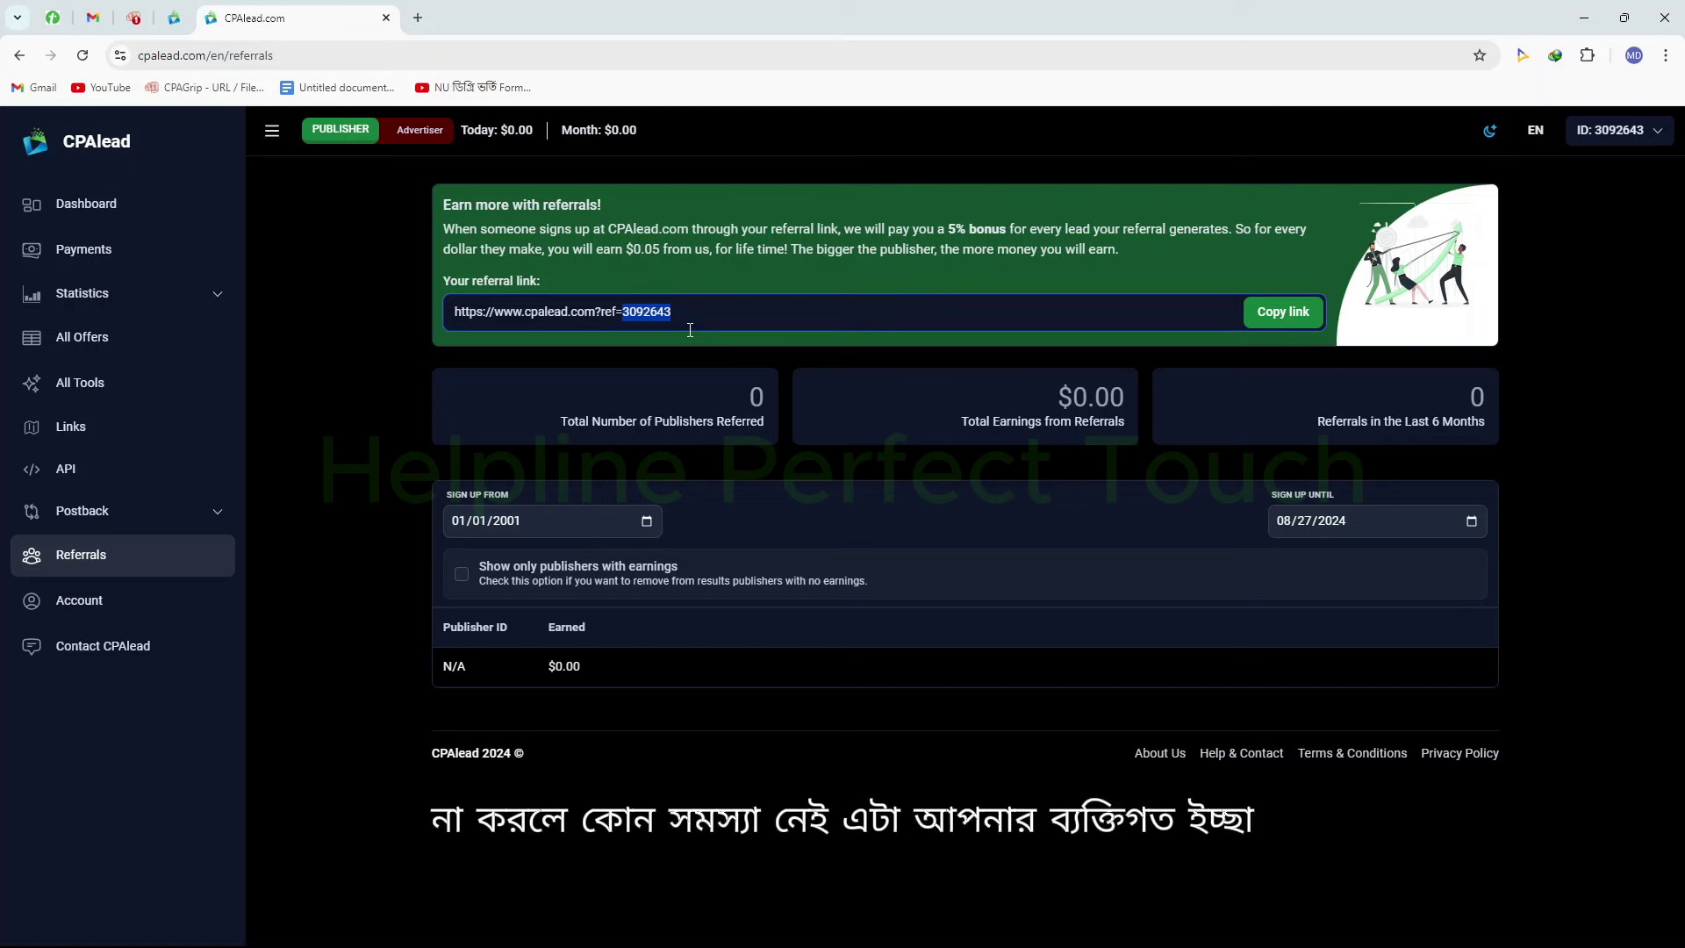
pyautogui.click(833, 309)
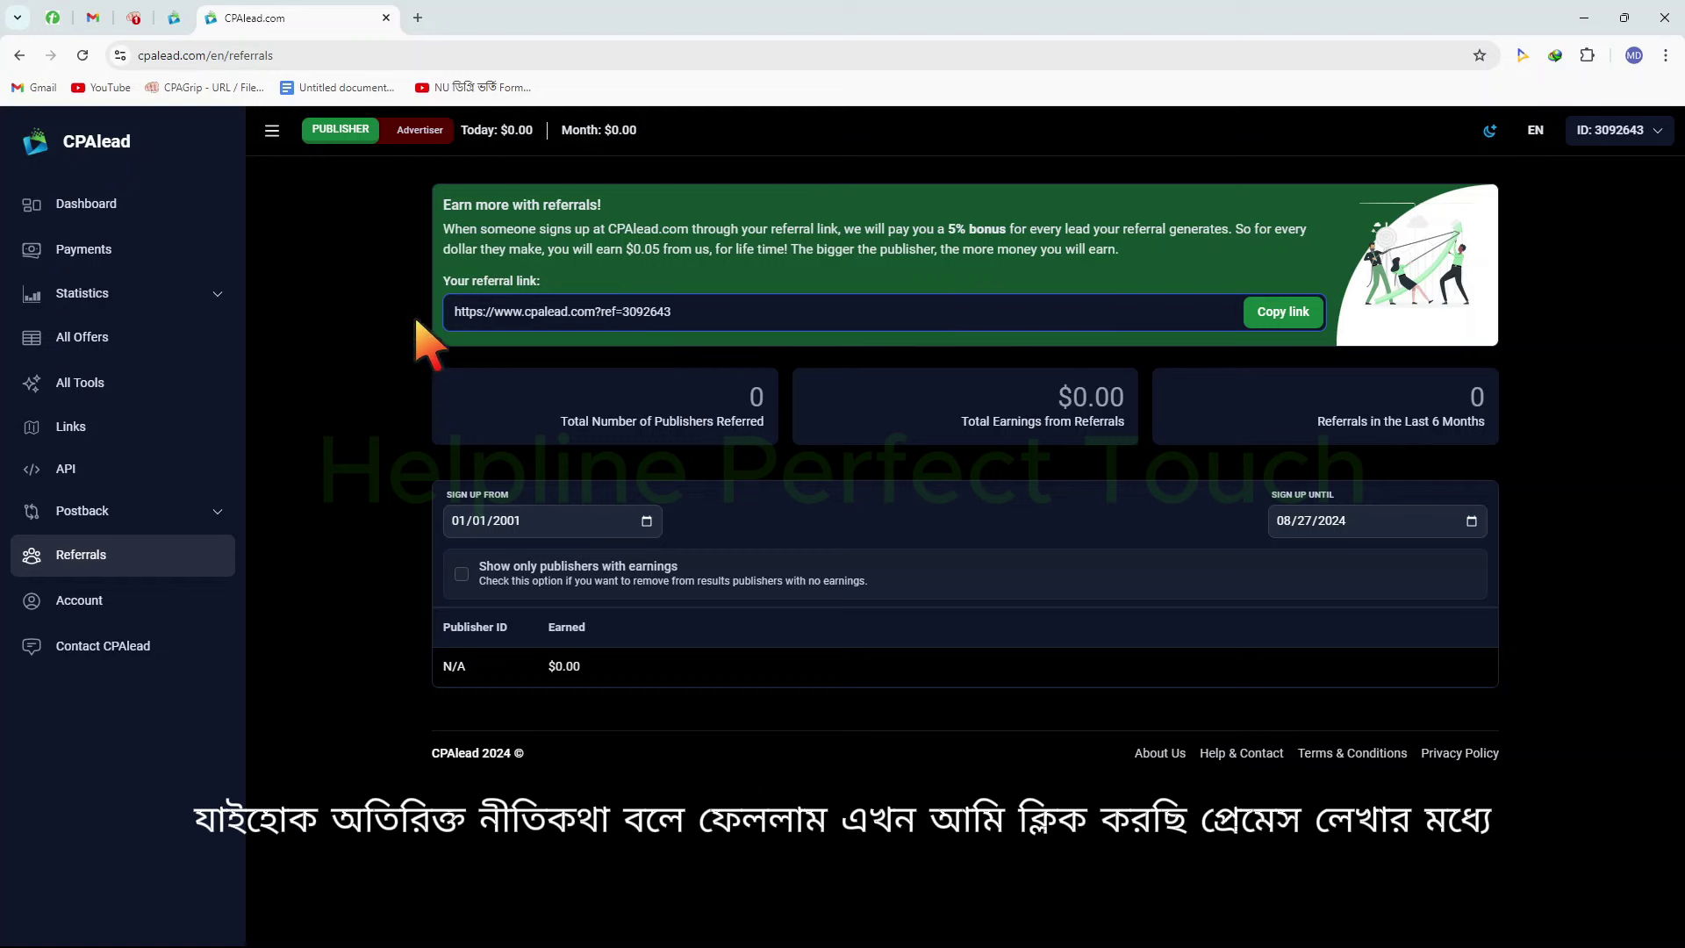
# On the Payments page, choose Wire Transfer as the payment method and save it
pyautogui.click(150, 255)
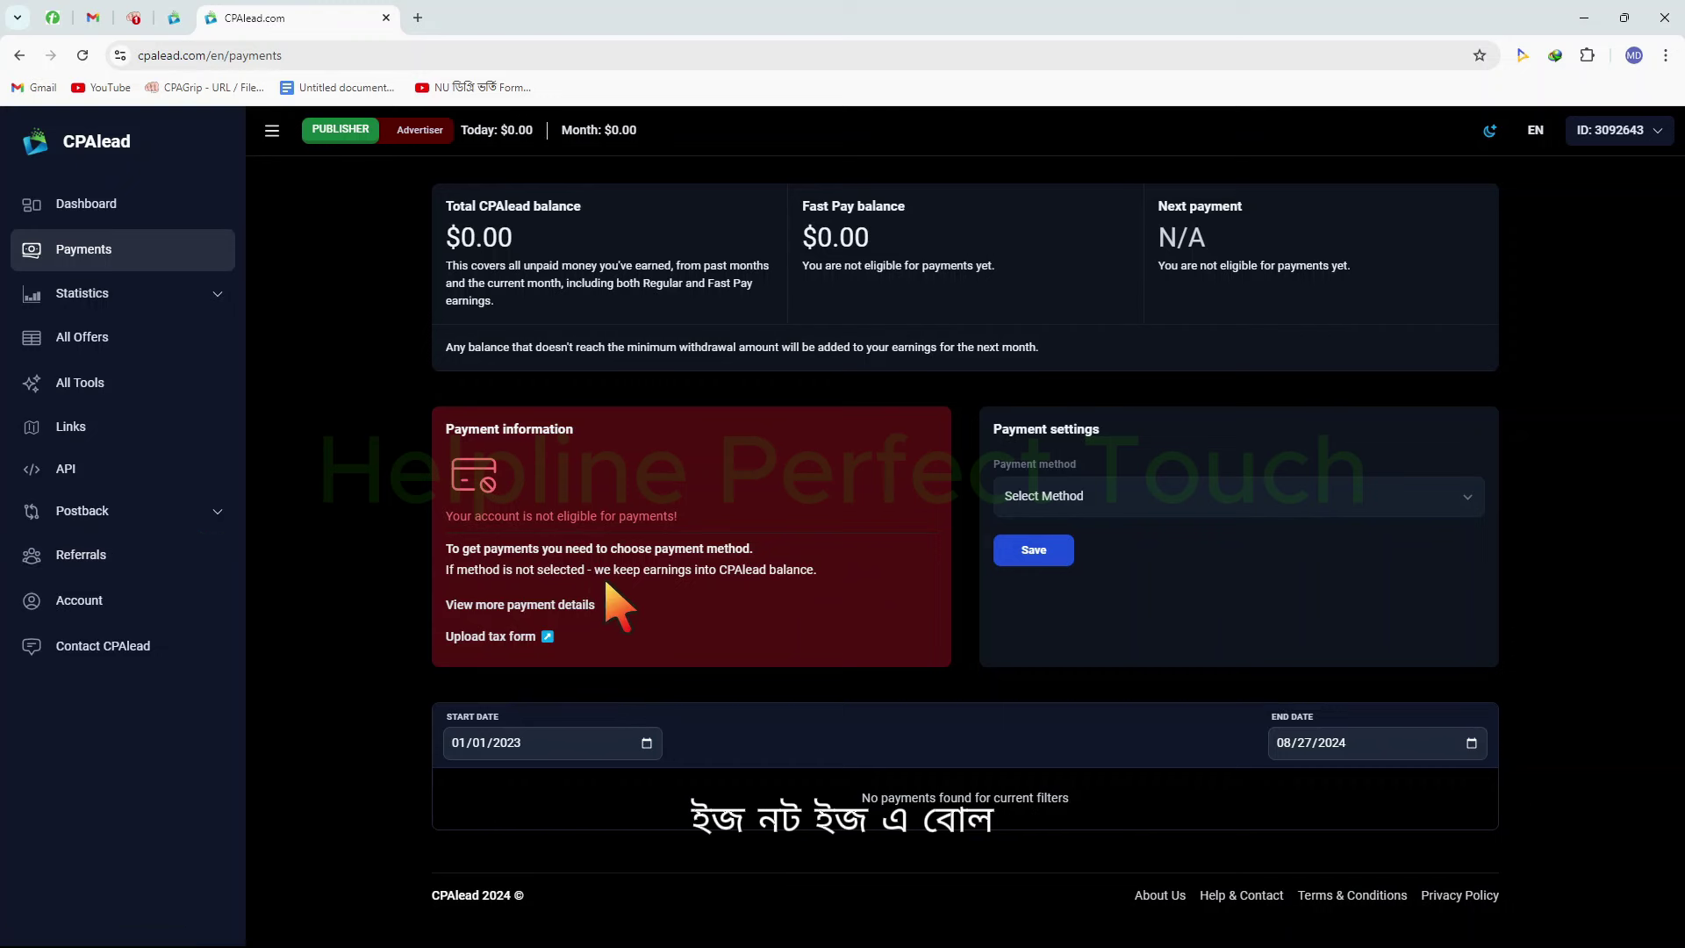
pyautogui.moveTo(383, 407)
pyautogui.mouseDown()
pyautogui.moveTo(582, 582)
pyautogui.moveTo(866, 676)
pyautogui.moveTo(989, 688)
pyautogui.mouseUp()
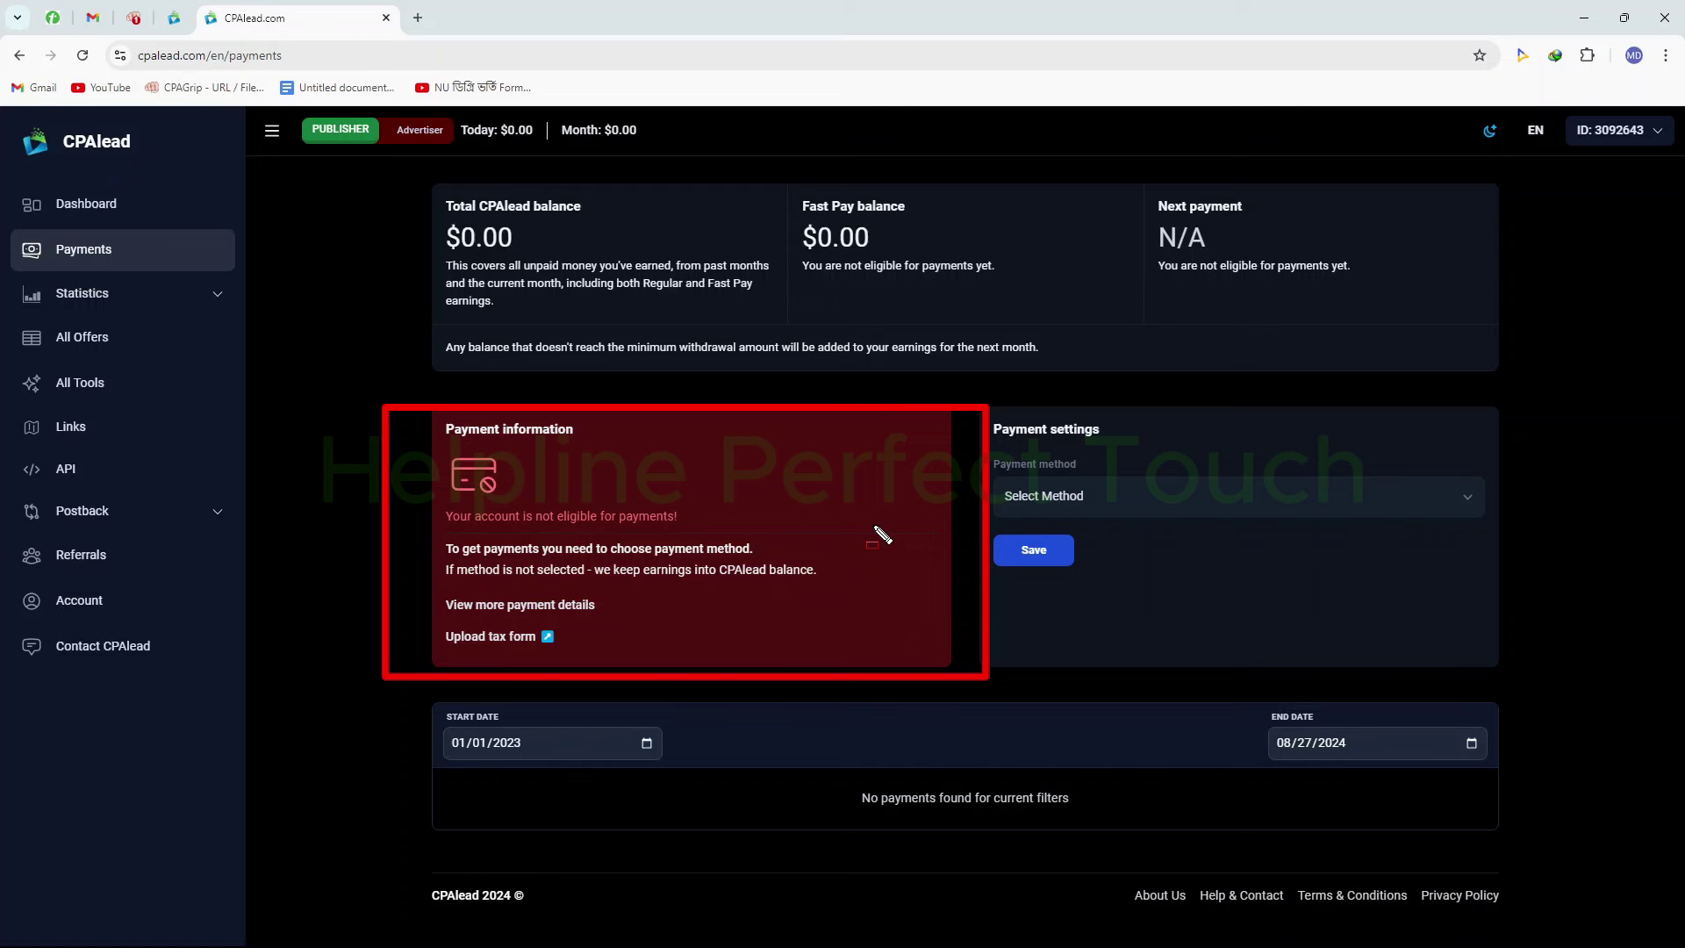
pyautogui.press('Escape')
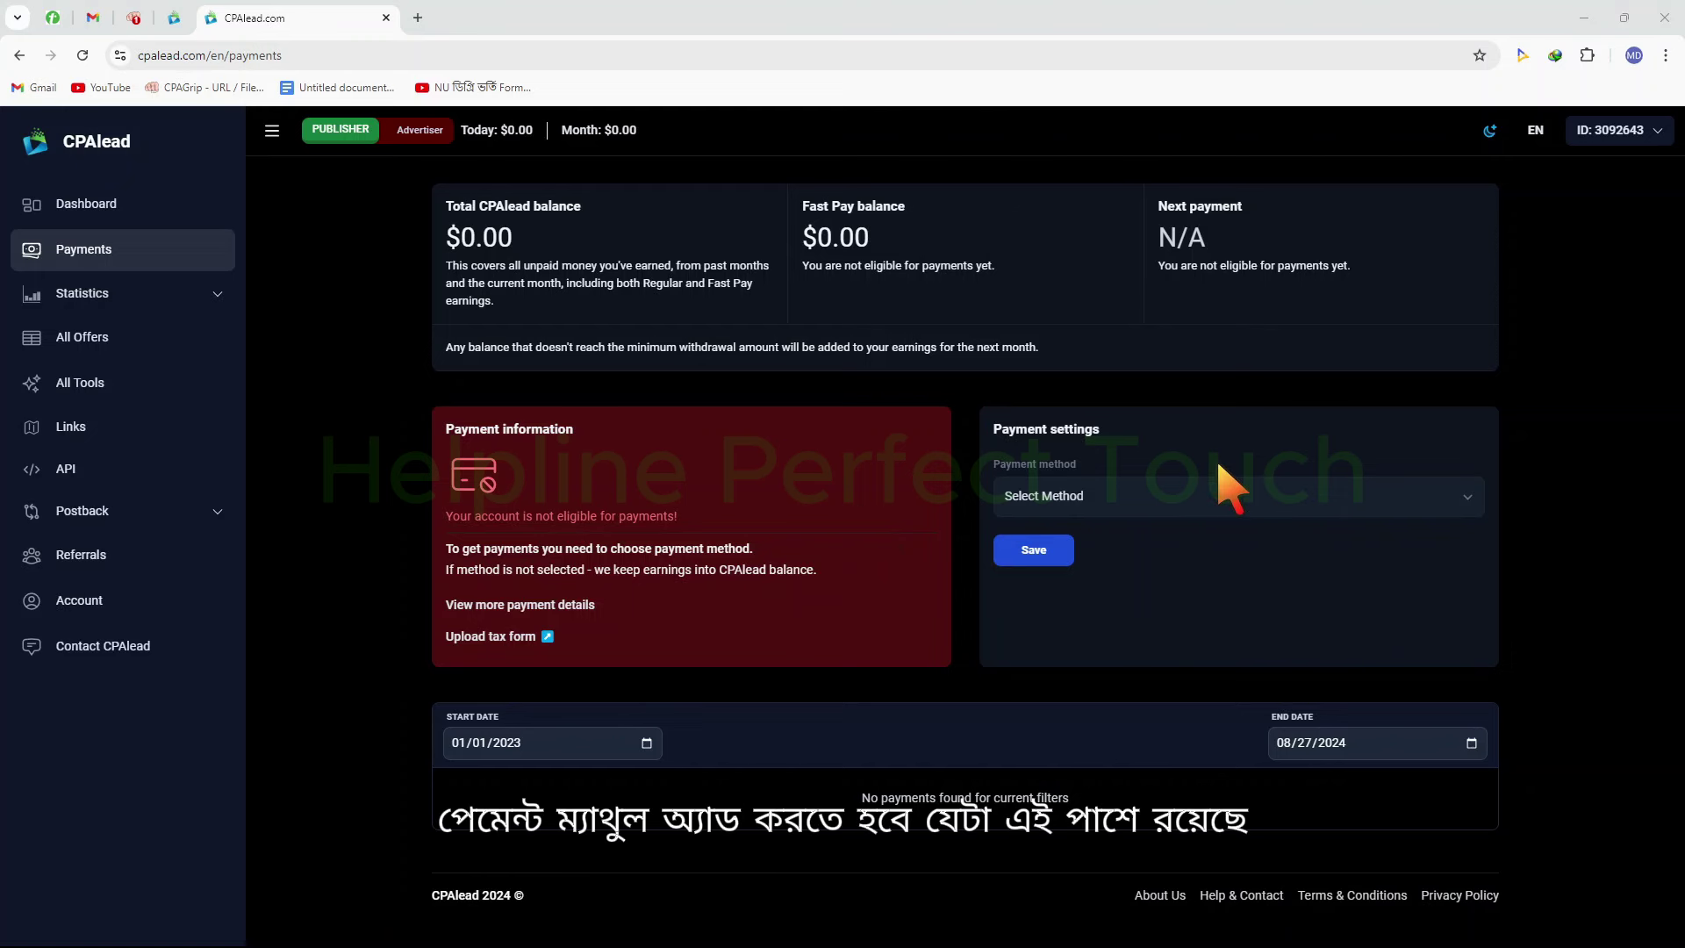
pyautogui.moveTo(967, 407)
pyautogui.mouseDown()
pyautogui.moveTo(1414, 737)
pyautogui.moveTo(1526, 621)
pyautogui.mouseUp()
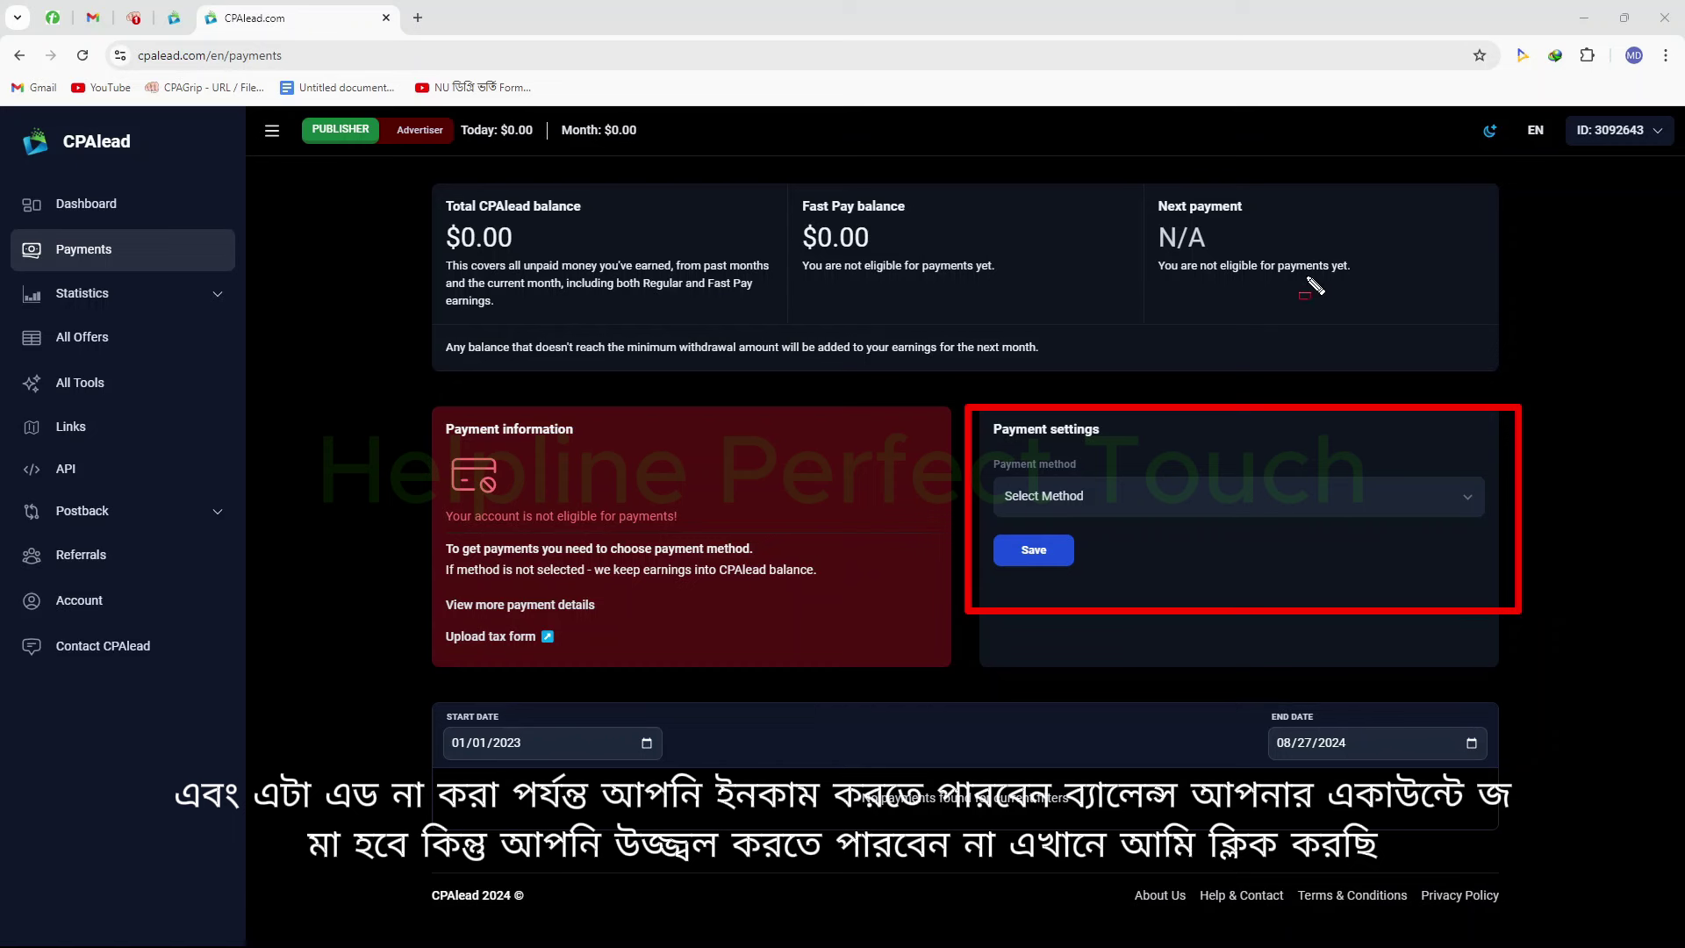
pyautogui.press('Escape')
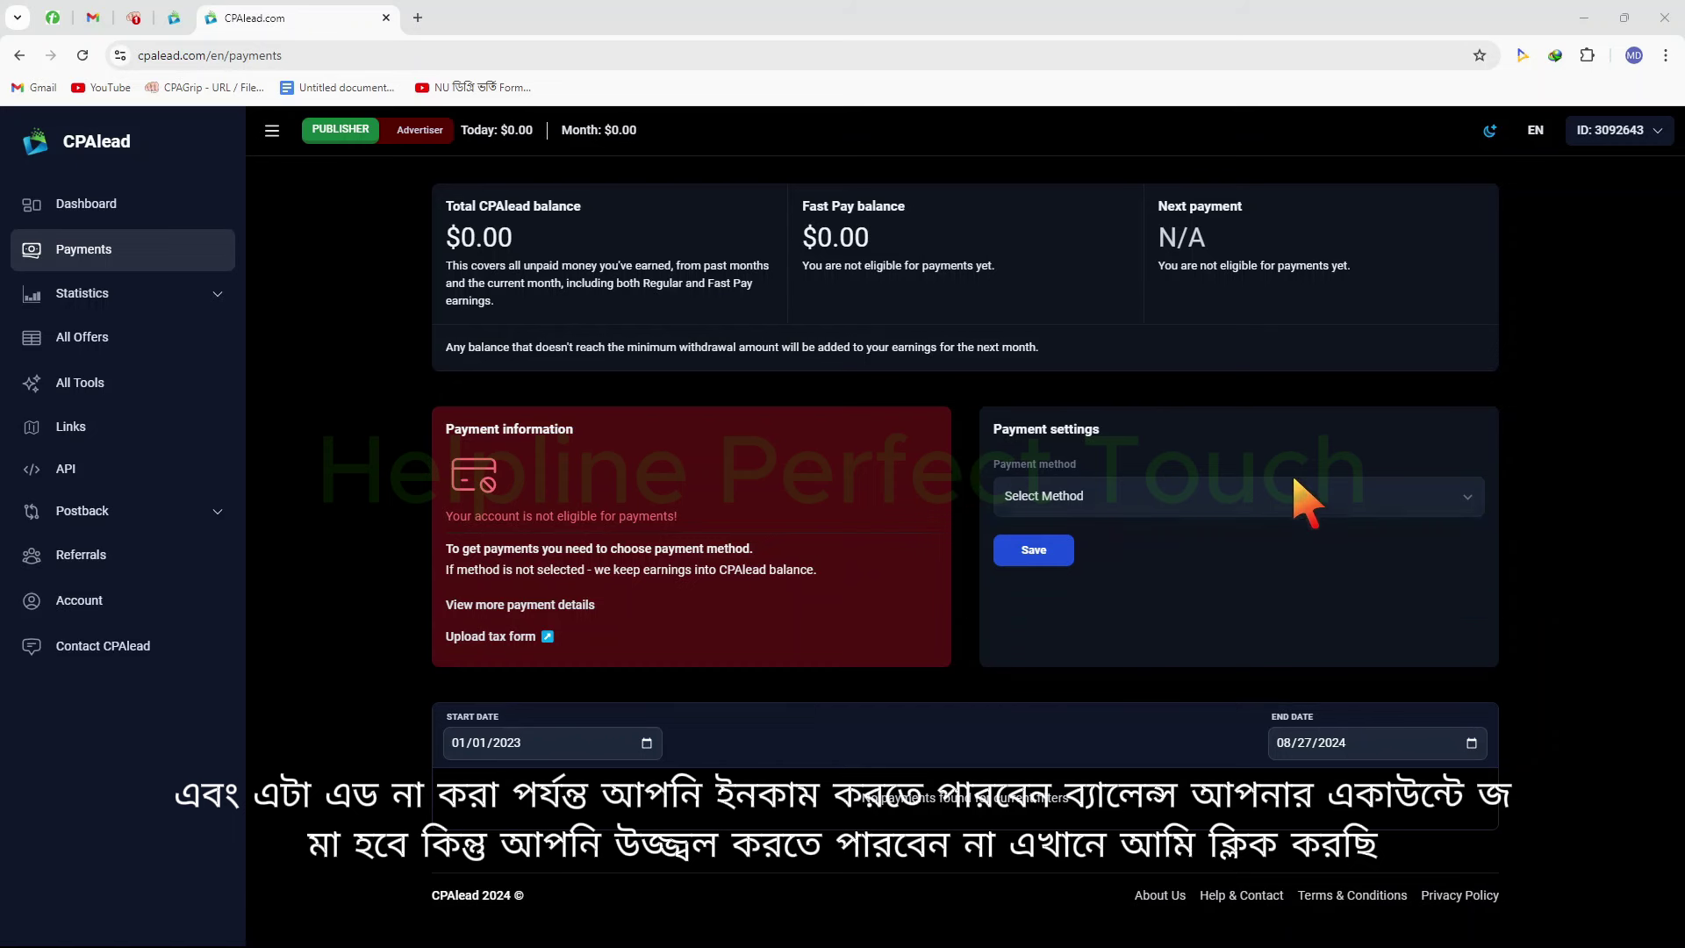
pyautogui.click(1294, 480)
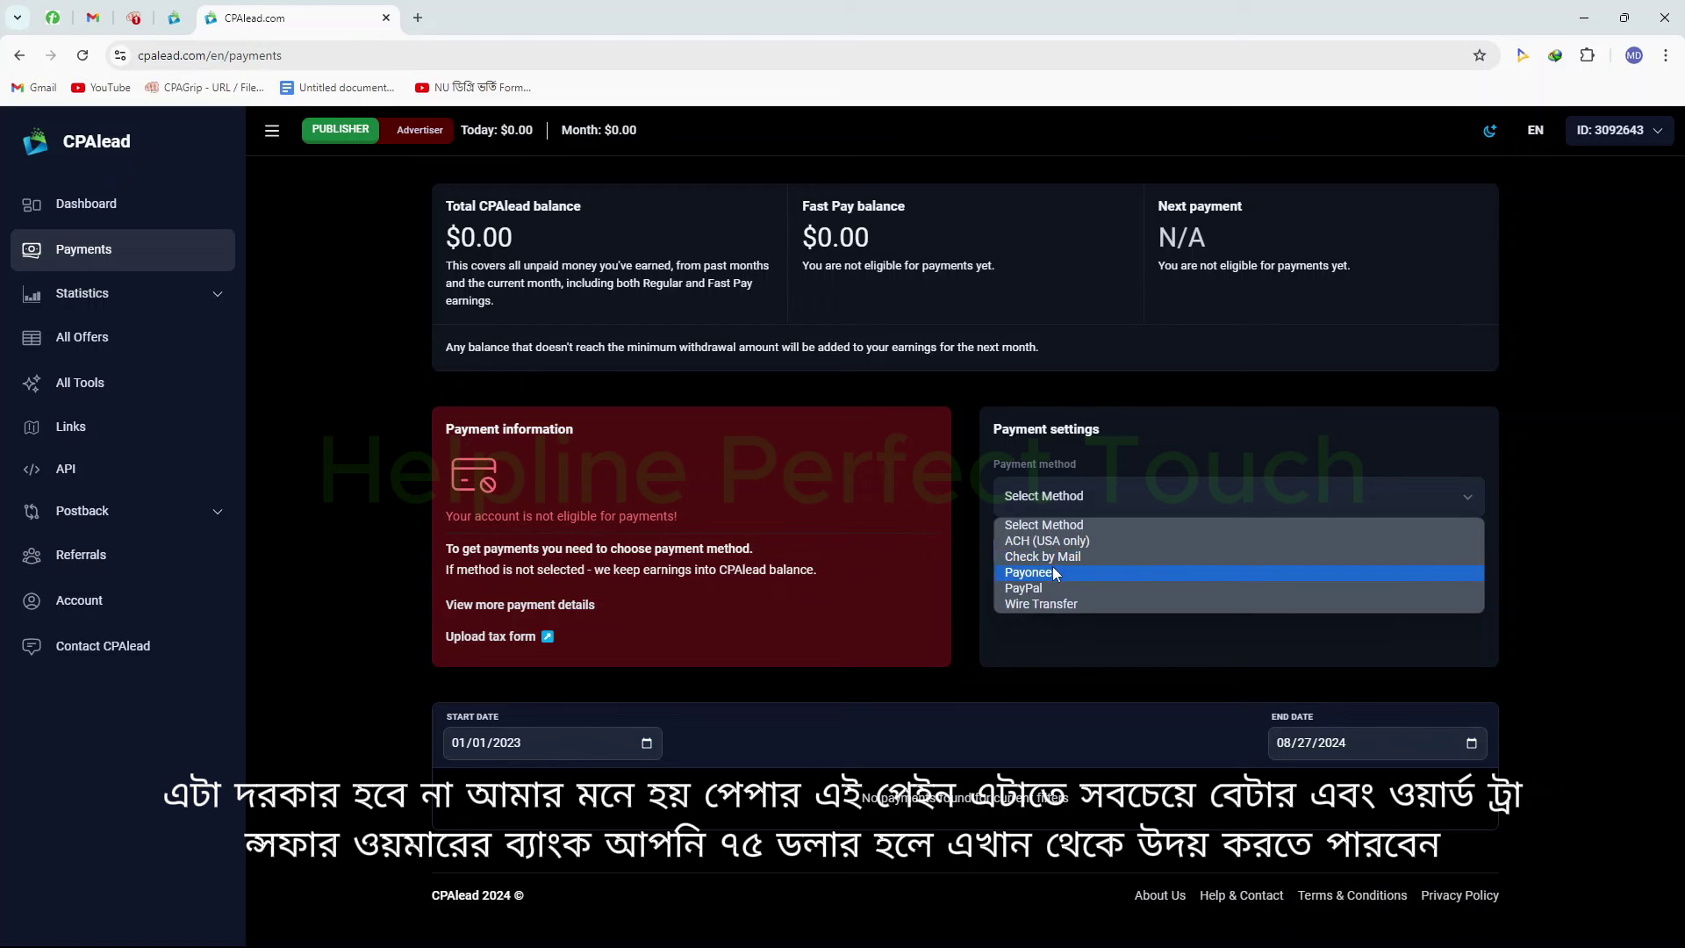
pyautogui.click(1091, 602)
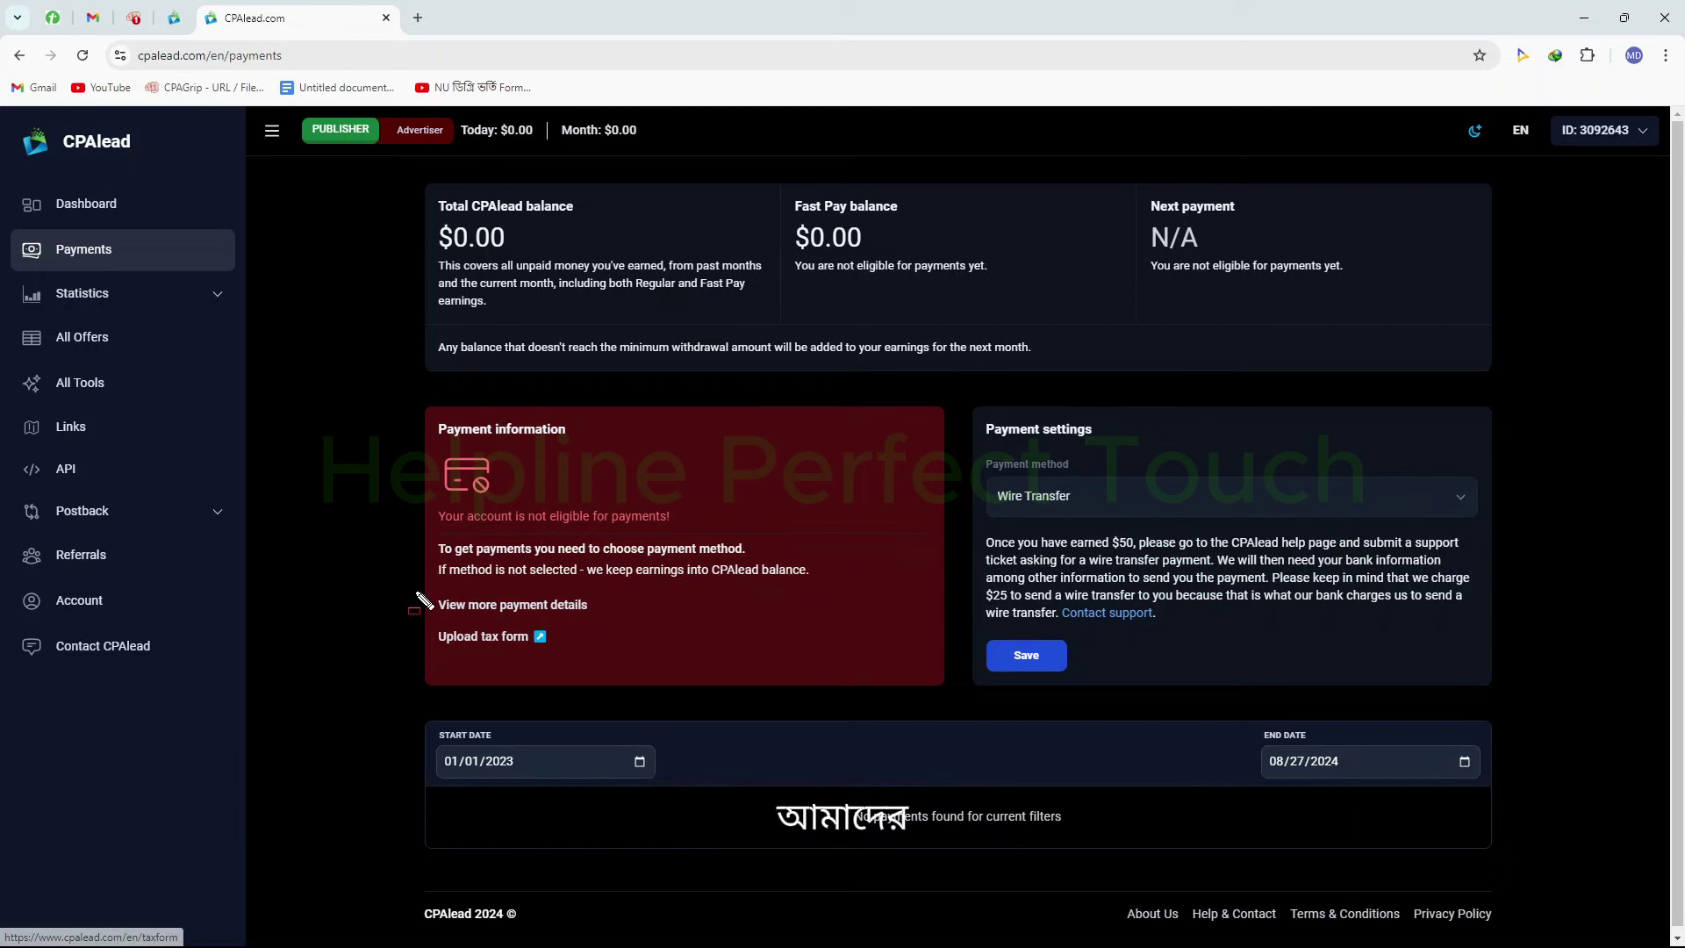
pyautogui.moveTo(427, 623); pyautogui.dragTo(600, 658)
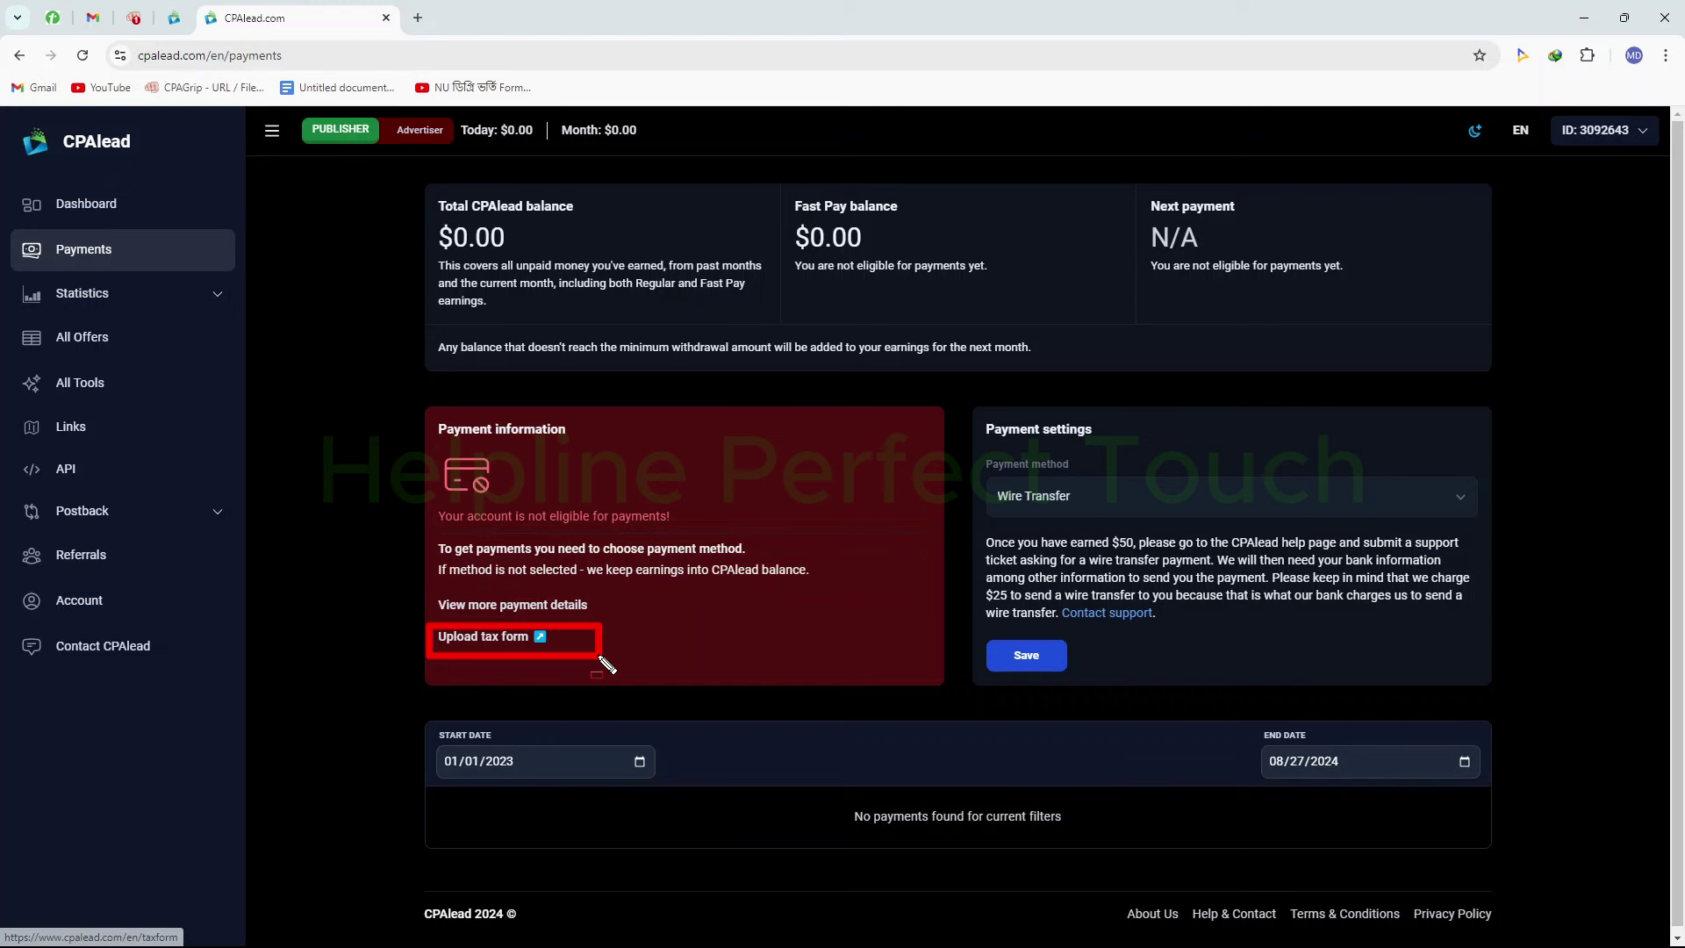
pyautogui.press('Escape')
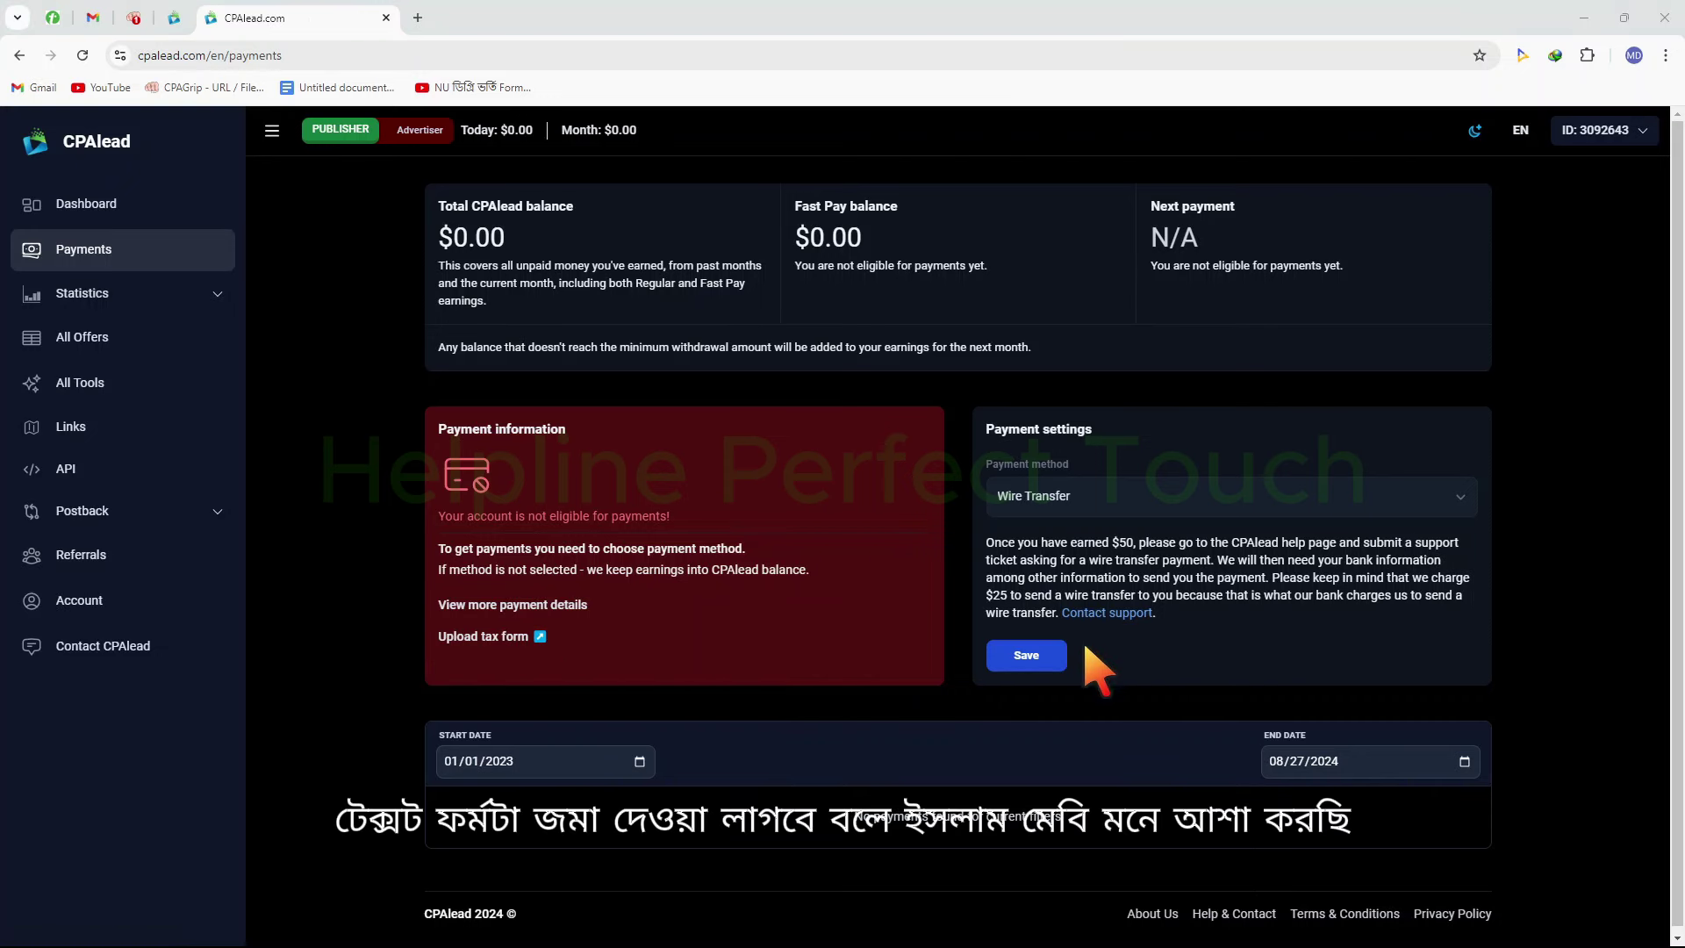
pyautogui.click(1027, 655)
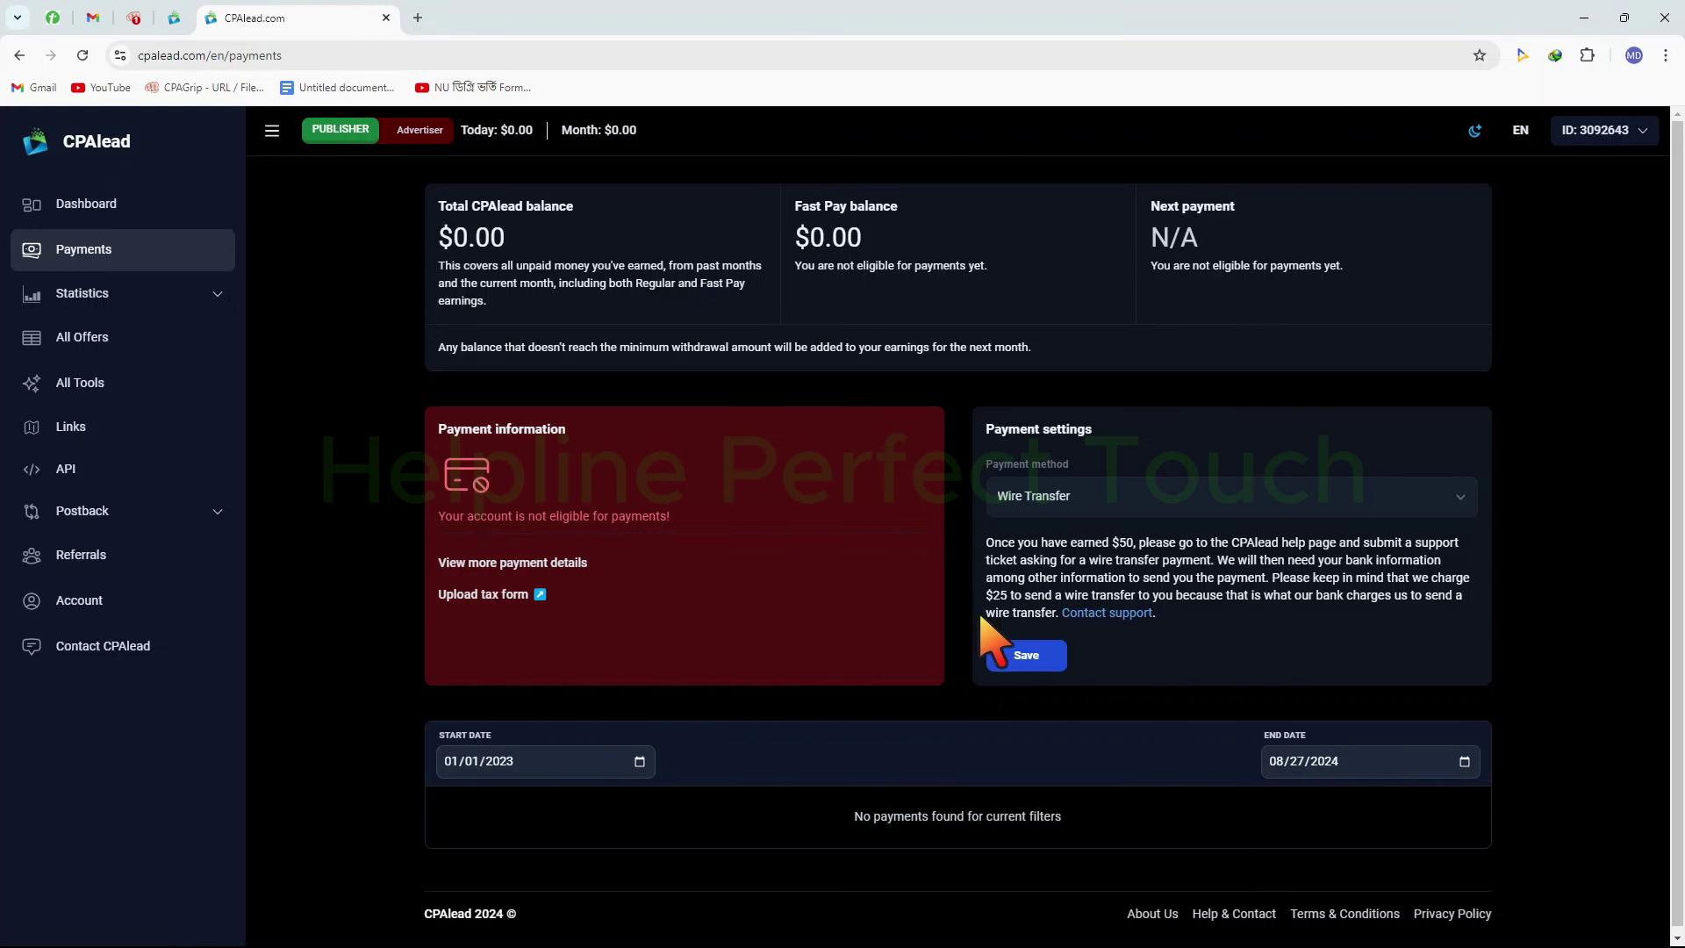
# Bring up the tax form choices, compare the W8 and W9 cards, and continue with W9
pyautogui.click(510, 595)
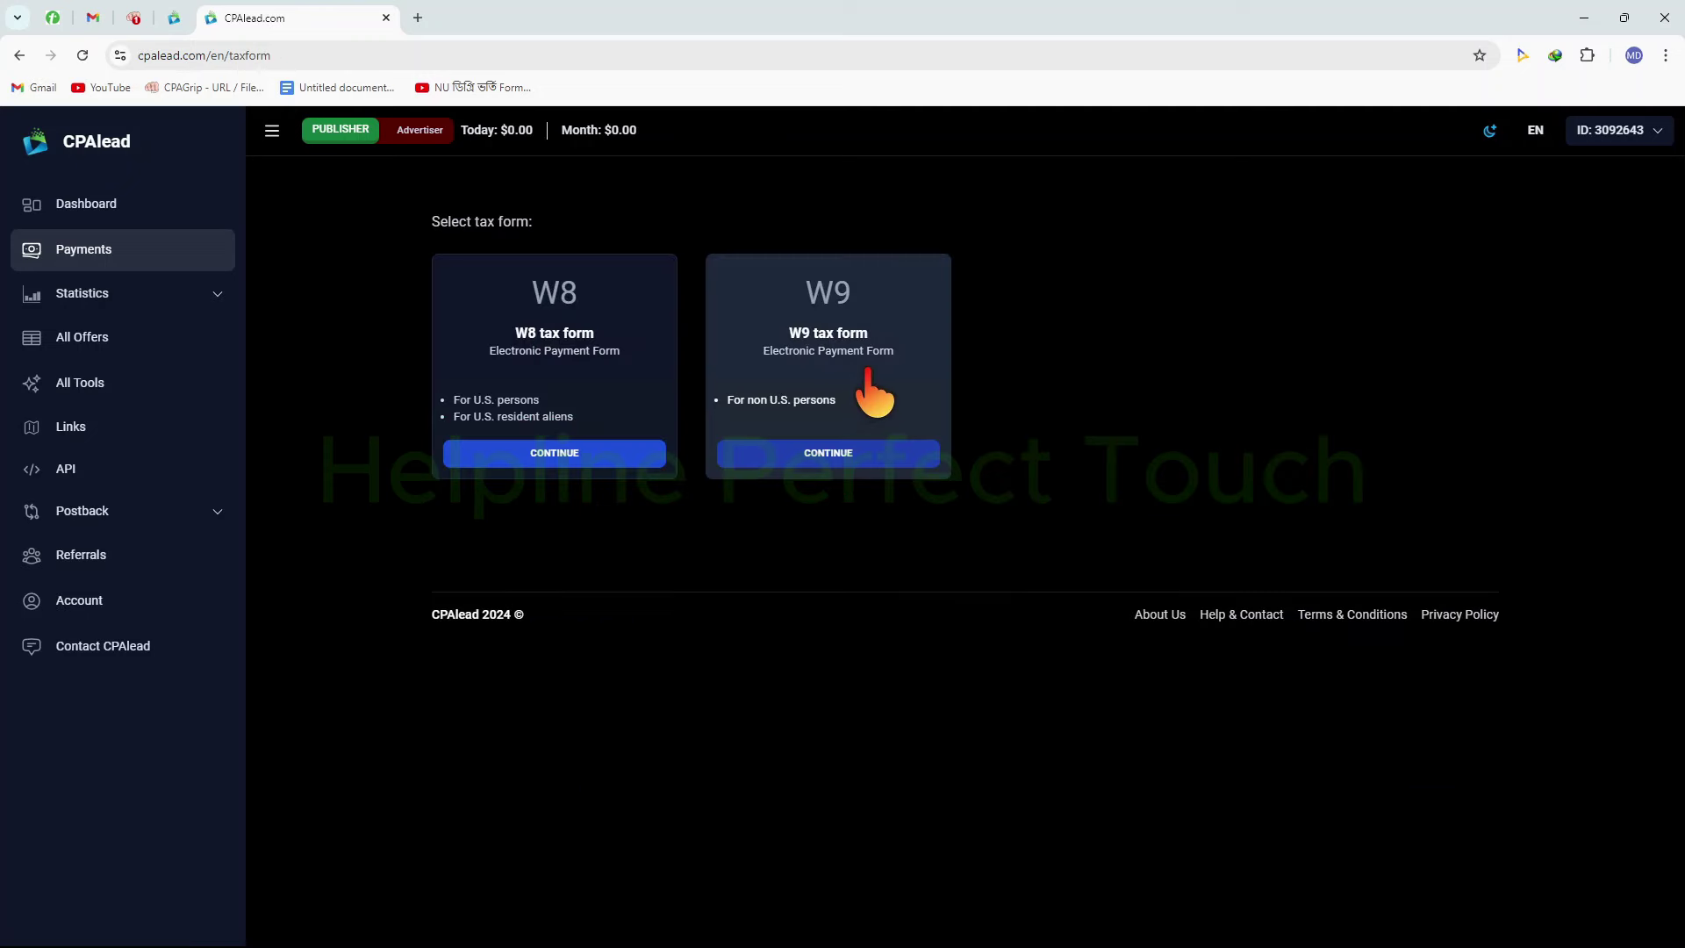
pyautogui.hotkey('ctrl', 'l')
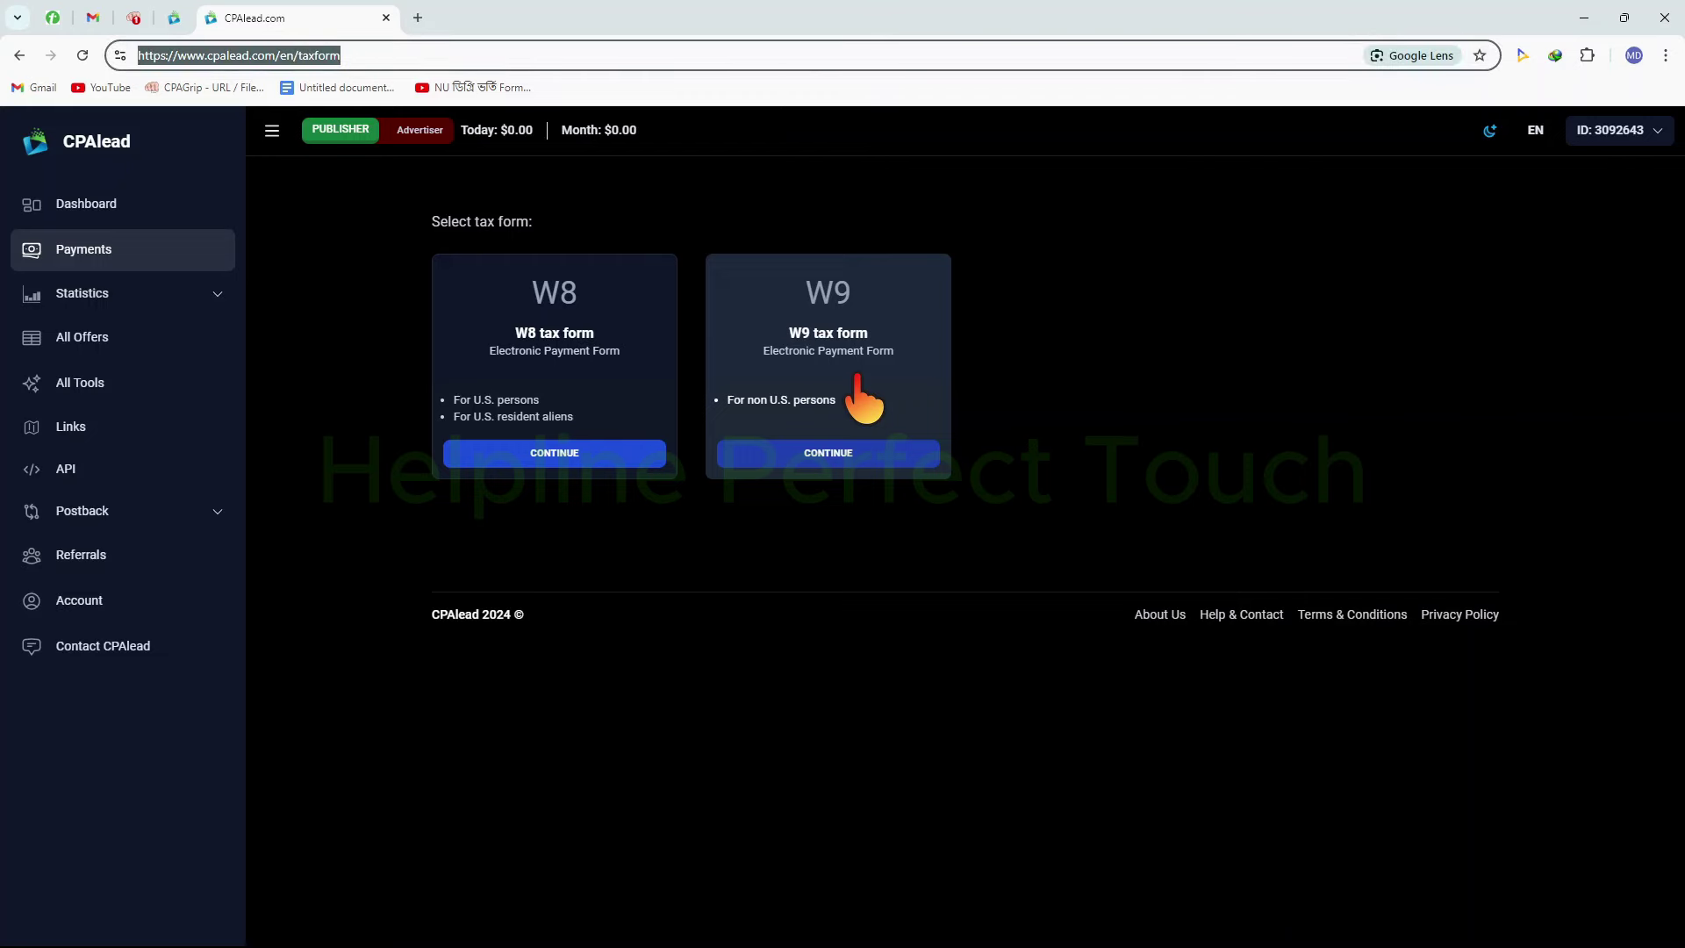
pyautogui.click(857, 378)
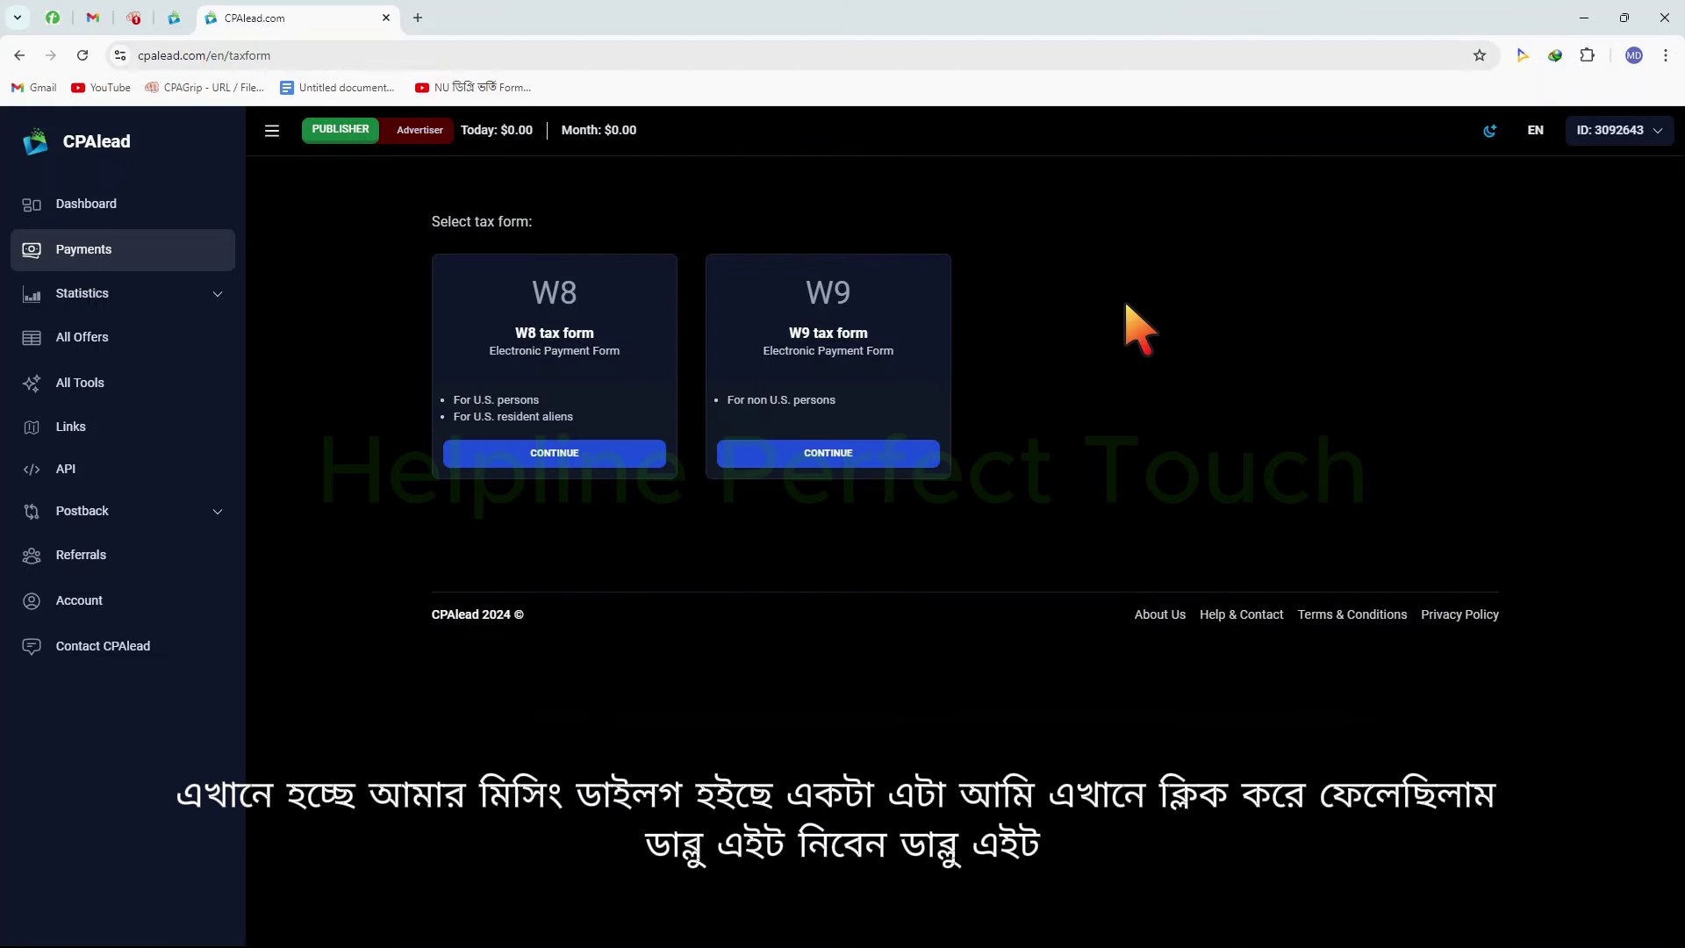
pyautogui.moveTo(698, 257)
pyautogui.mouseDown()
pyautogui.moveTo(920, 425)
pyautogui.moveTo(1018, 455)
pyautogui.mouseUp()
pyautogui.moveTo(438, 279); pyautogui.dragTo(660, 464)
pyautogui.press('Escape')
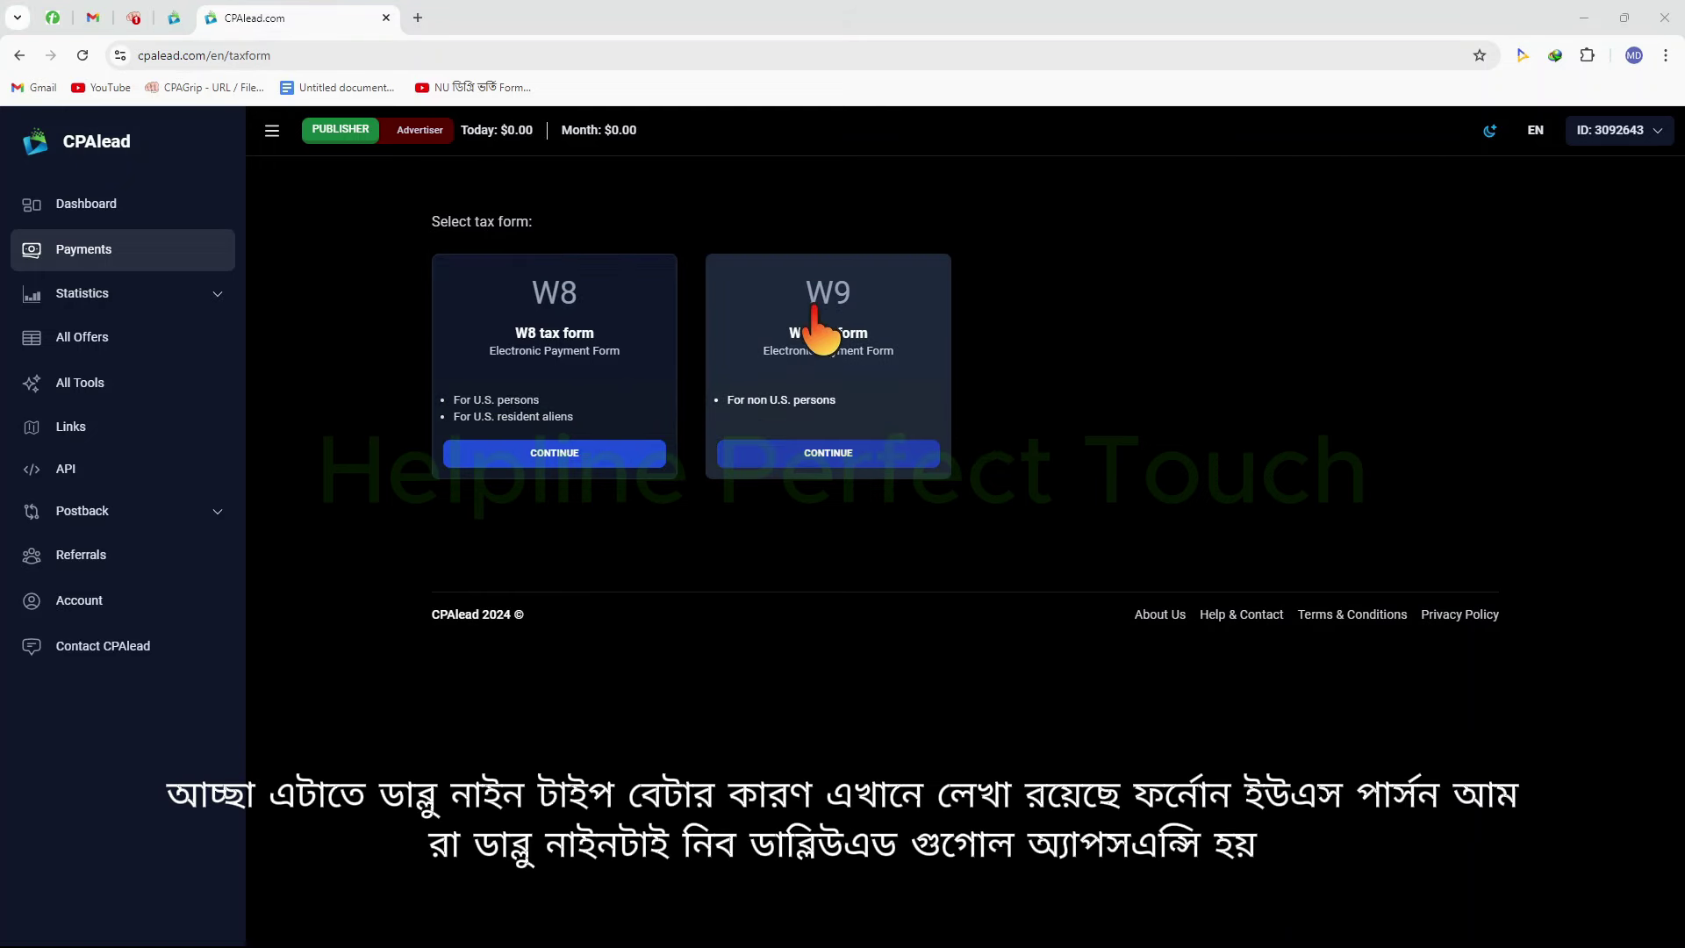
pyautogui.hotkey('ctrl', '2')
pyautogui.moveTo(692, 360)
pyautogui.mouseDown()
pyautogui.moveTo(787, 413)
pyautogui.moveTo(883, 428)
pyautogui.mouseUp()
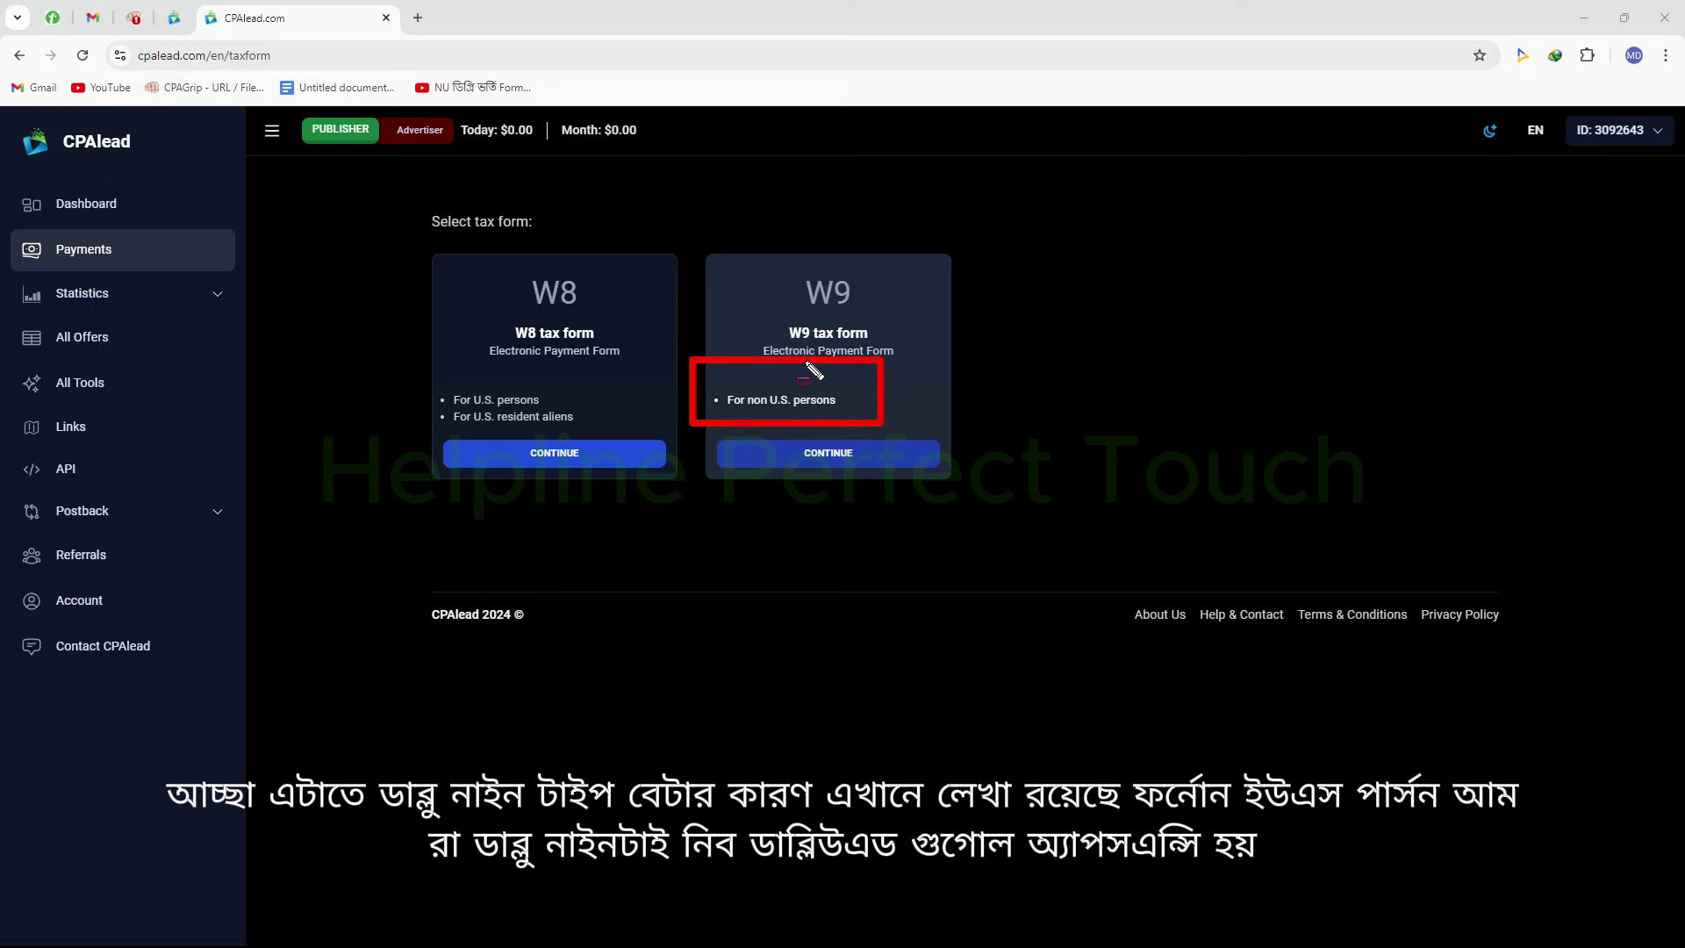
pyautogui.moveTo(502, 276); pyautogui.dragTo(615, 327)
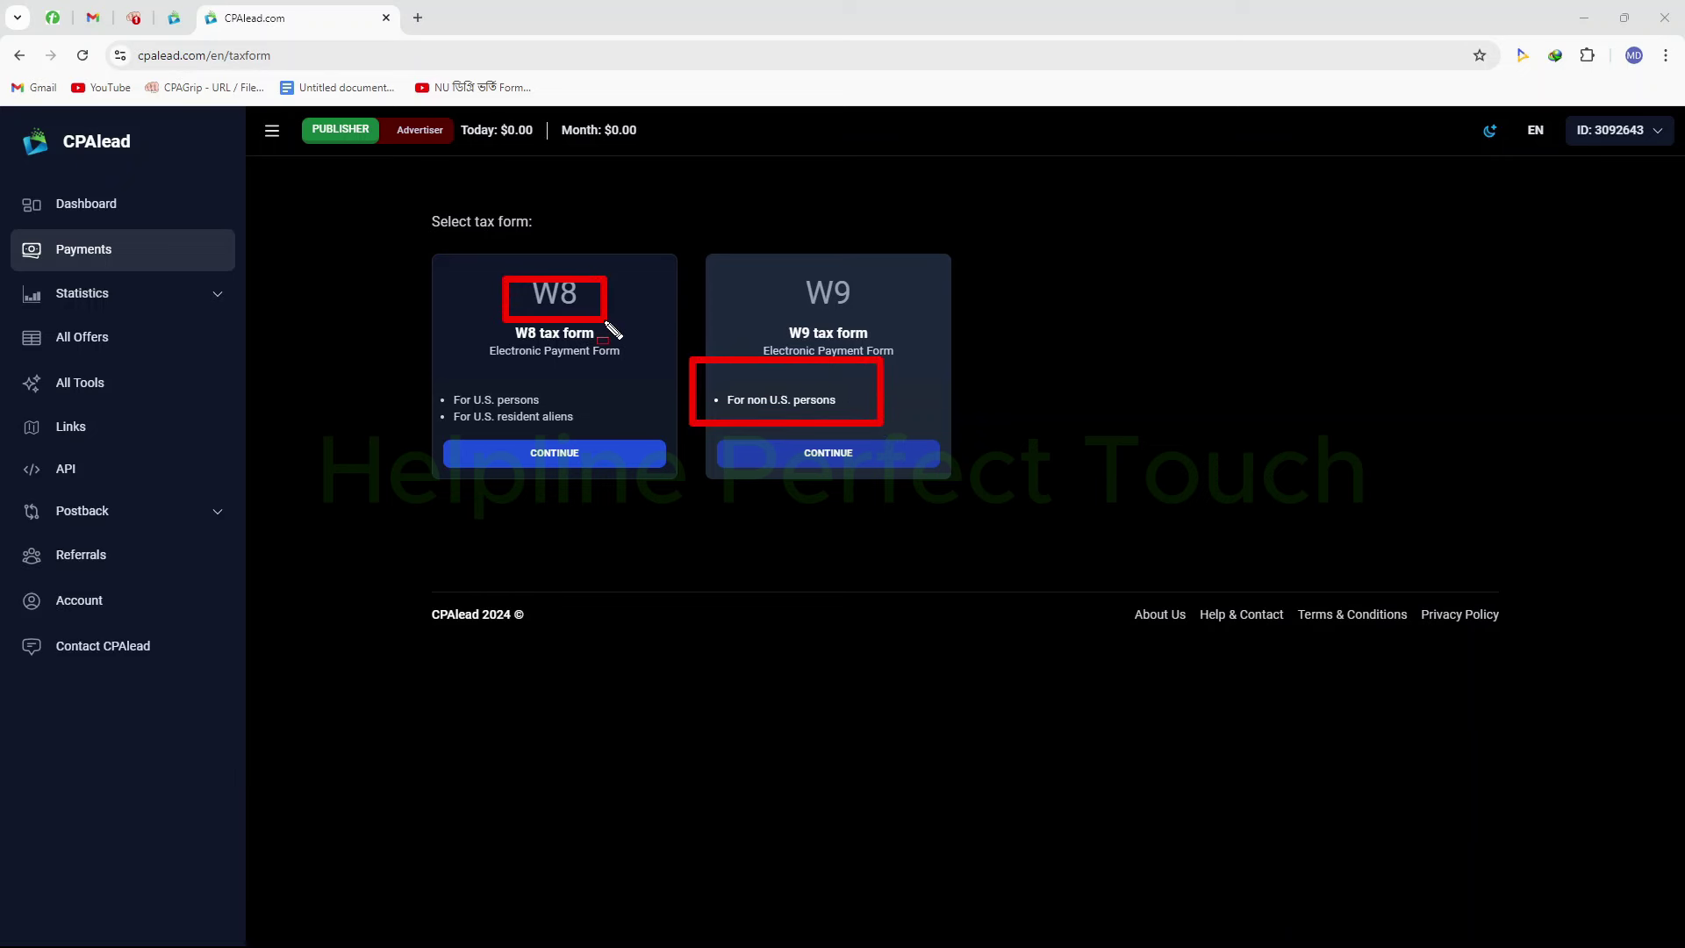
pyautogui.press('Escape')
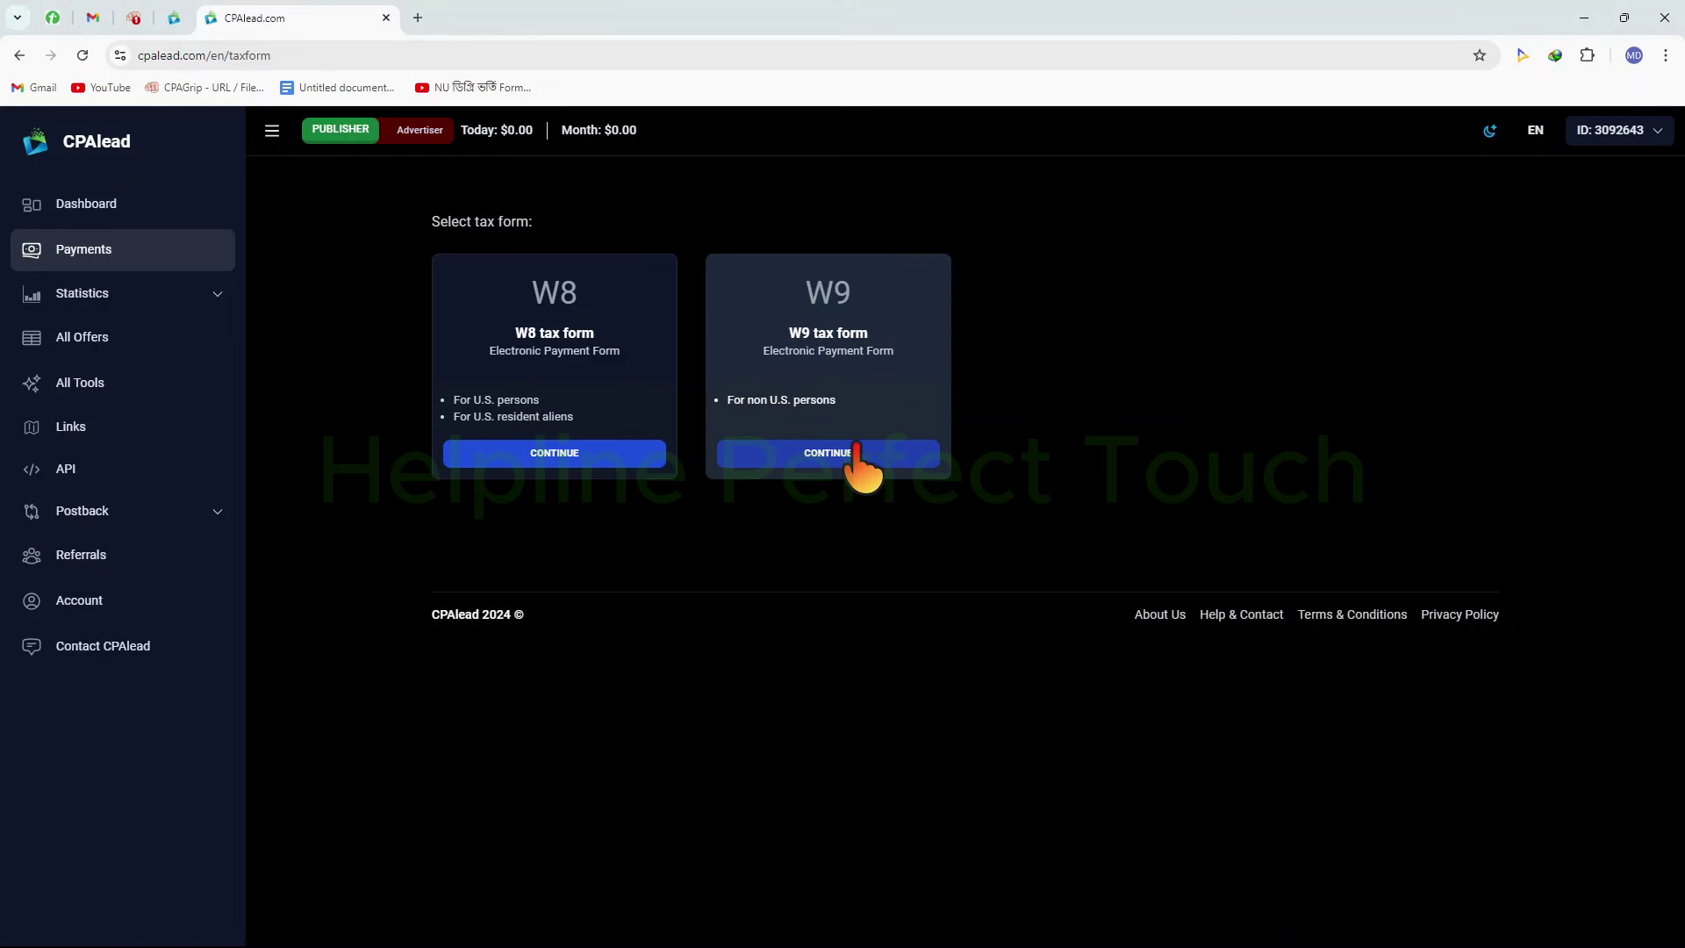
pyautogui.click(869, 454)
# Enter the person's full name in the W9 Full Name field
pyautogui.click(773, 318)
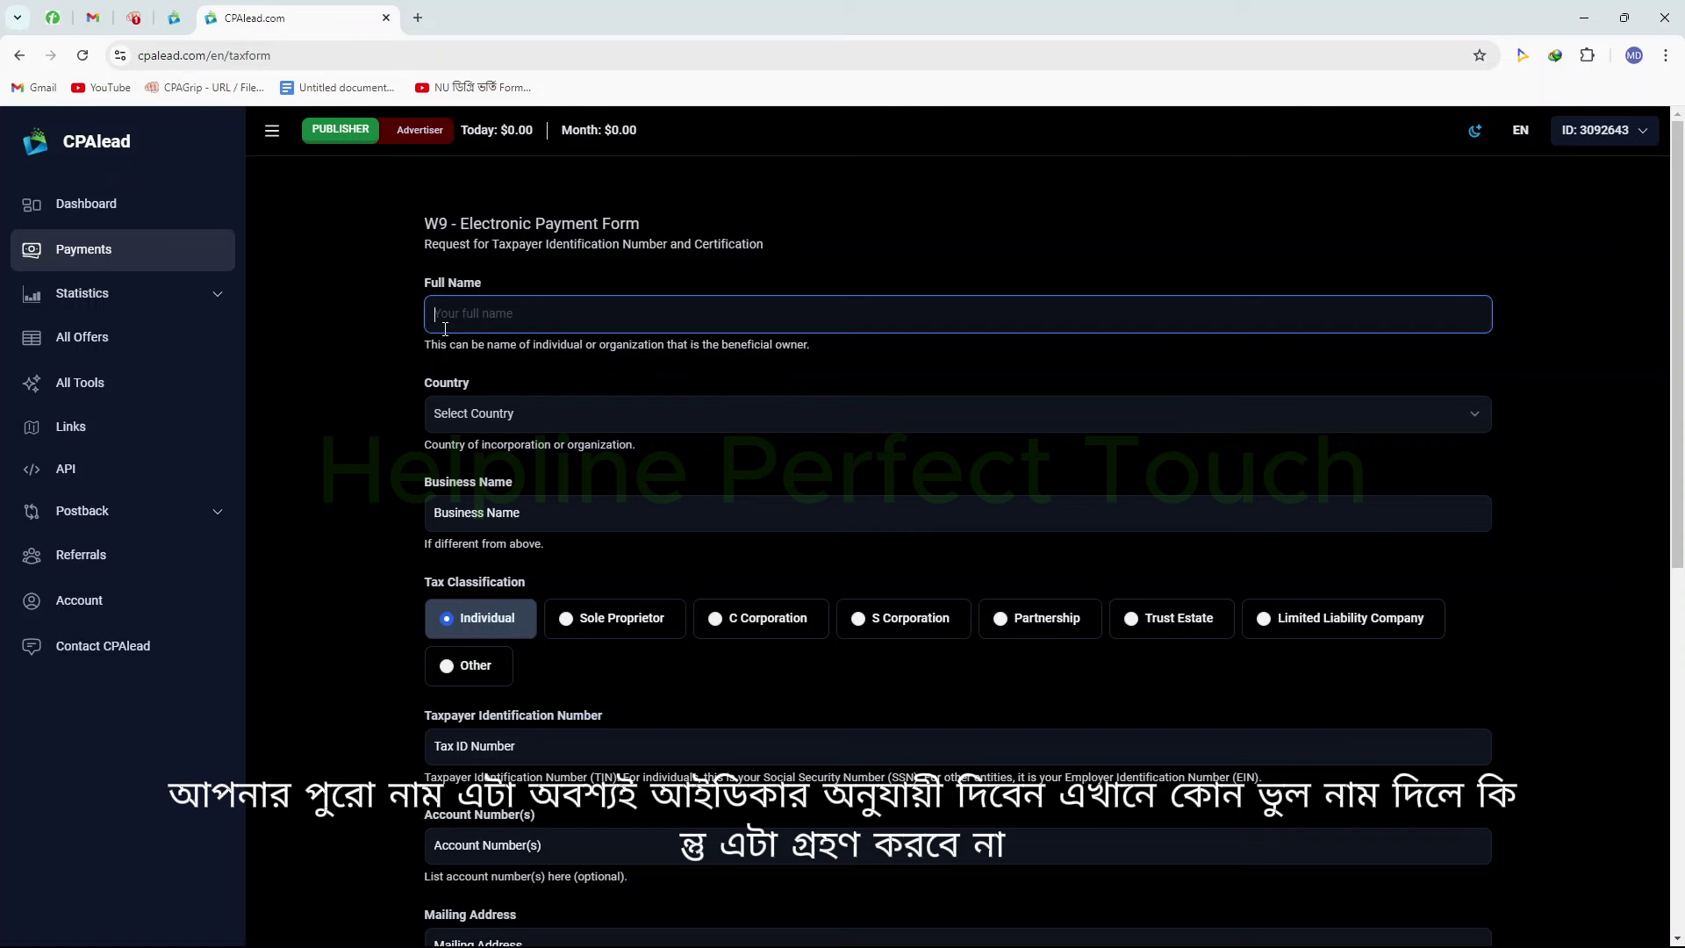
pyautogui.write('MN')
pyautogui.press('BackSpace')
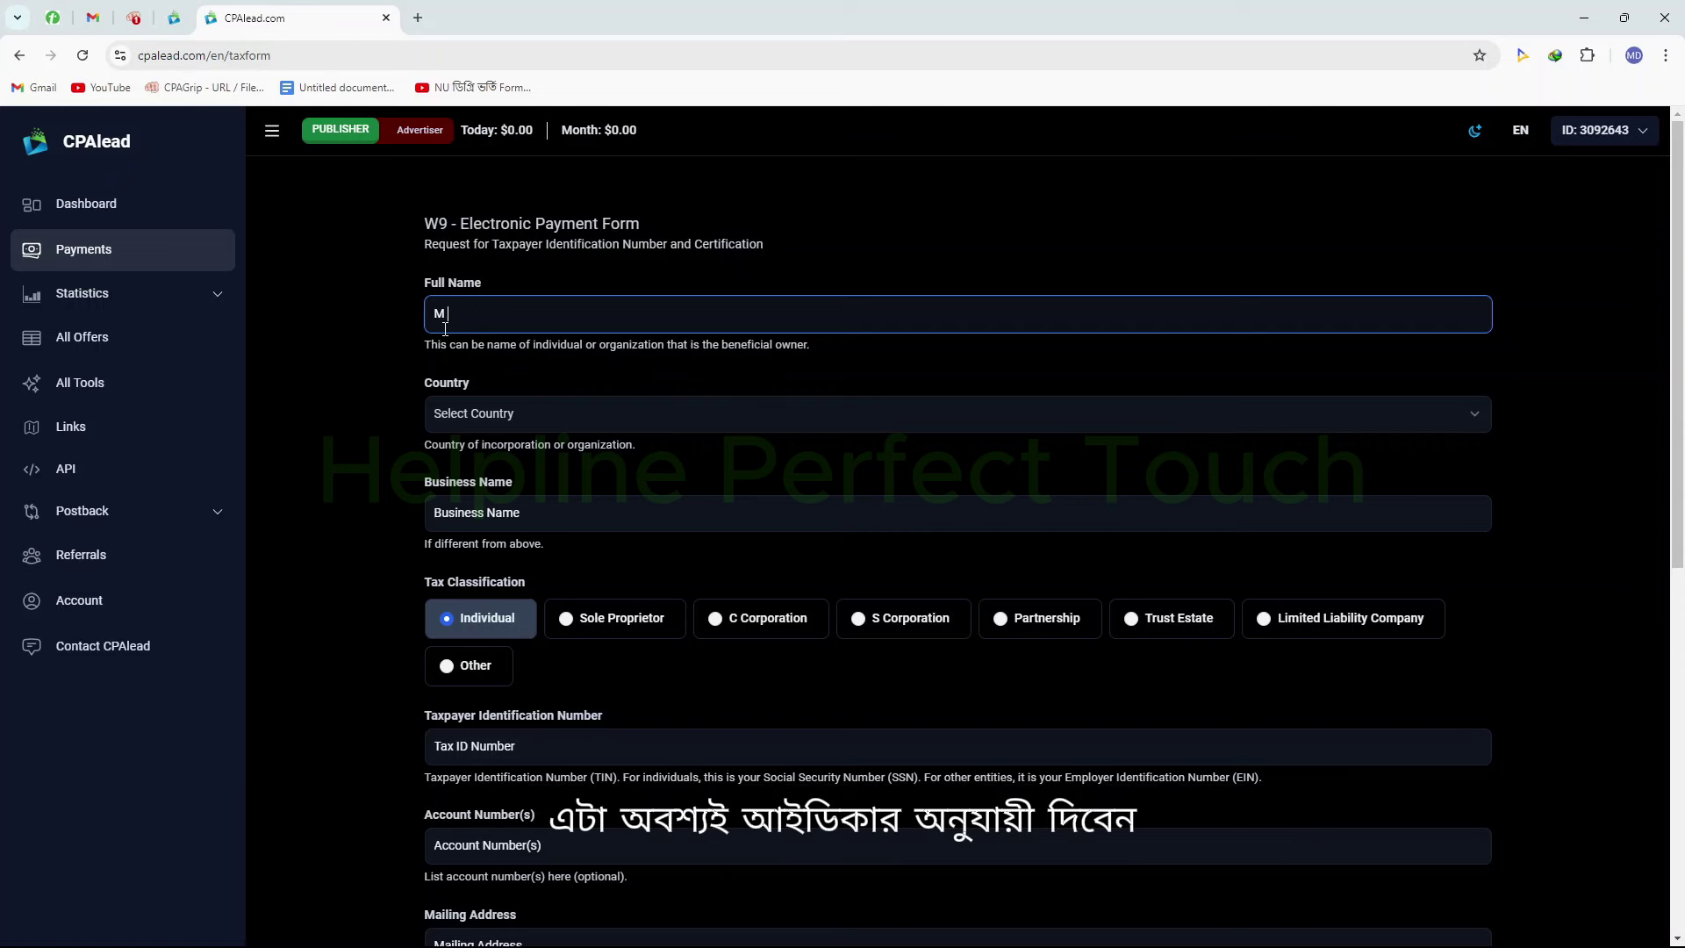
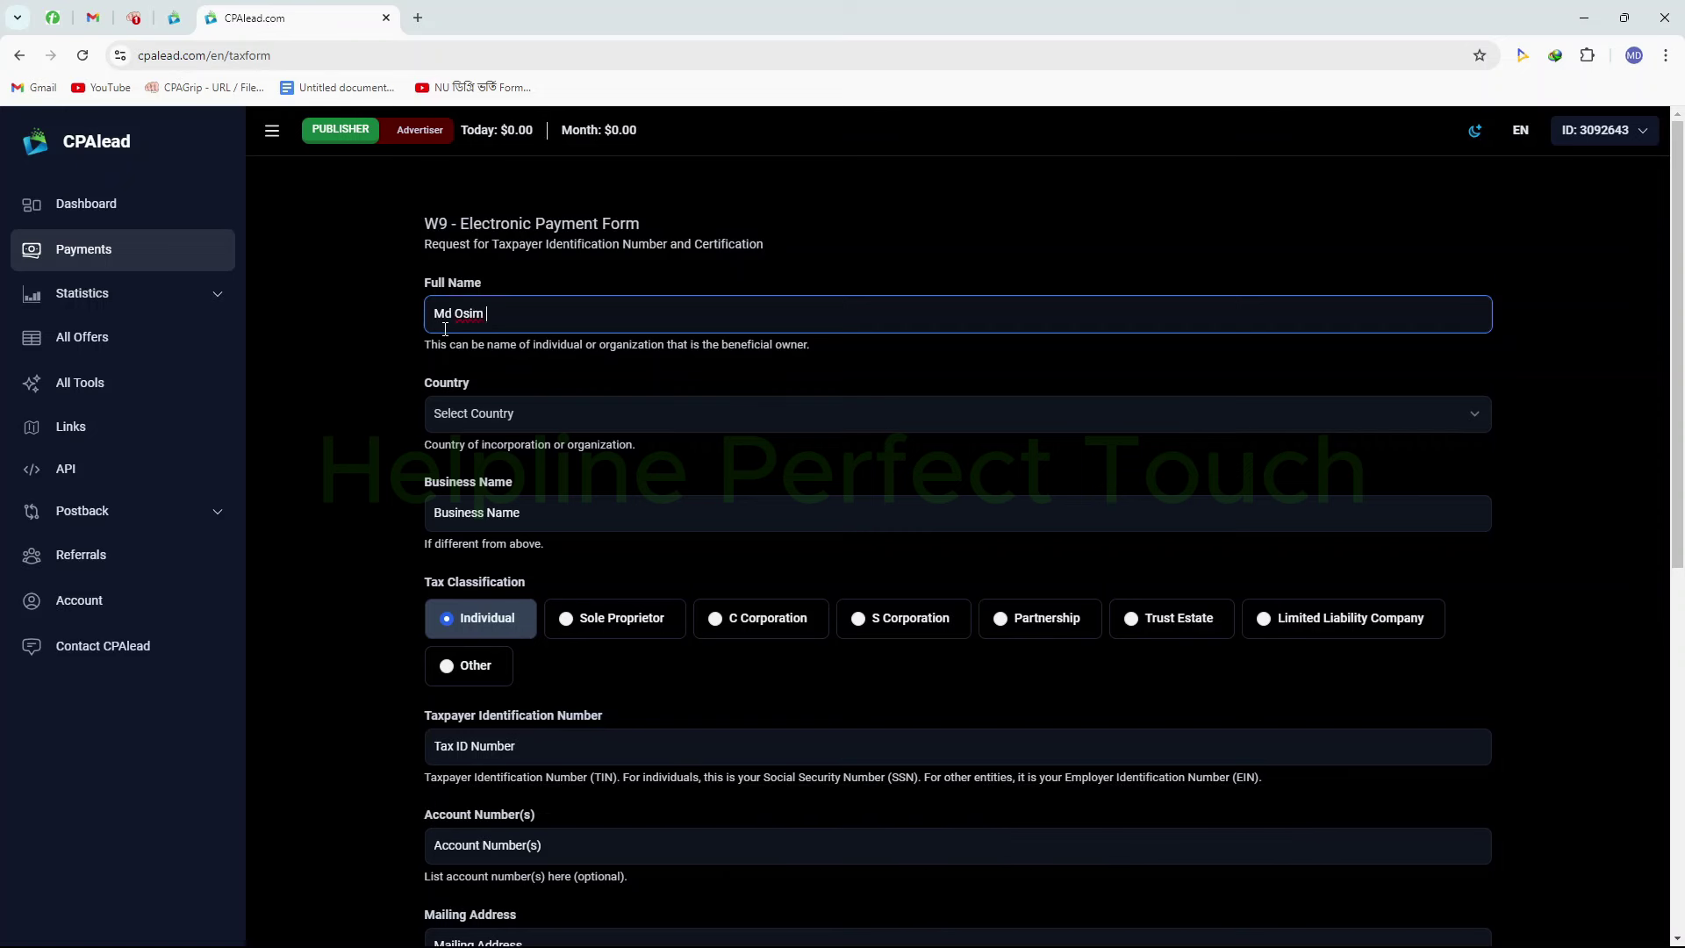
# Set the country to Bangladesh and move into the Taxpayer Identification Number field
pyautogui.click(670, 413)
pyautogui.scroll(-3, 586, 511)
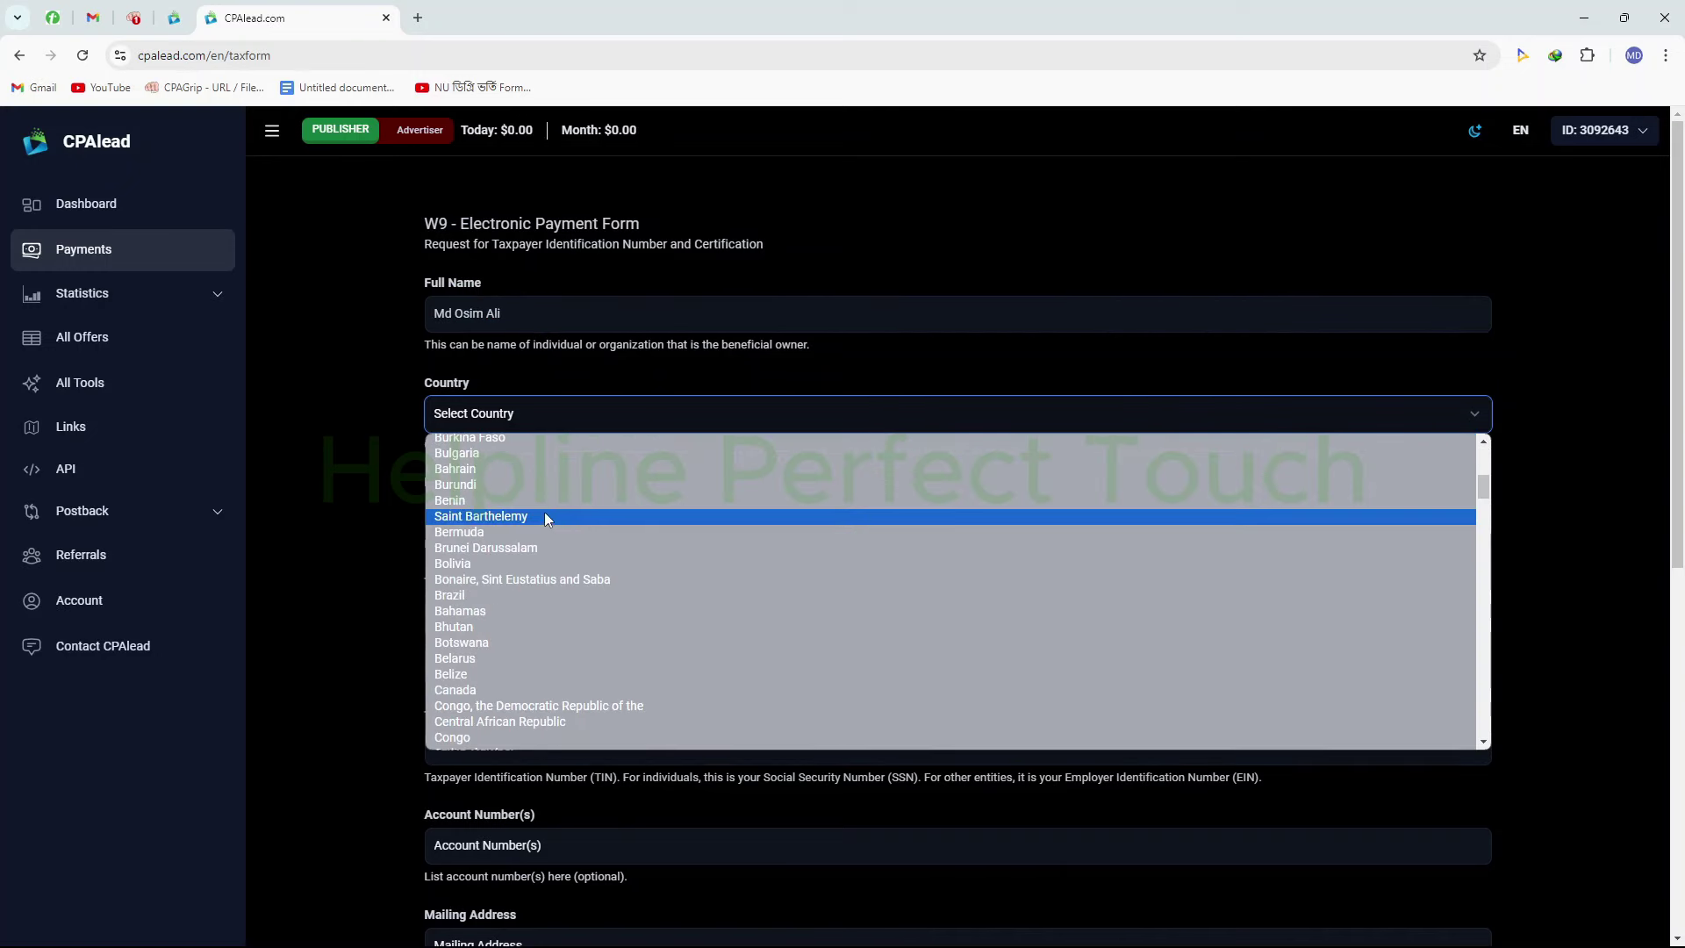
pyautogui.scroll(1, 530, 493)
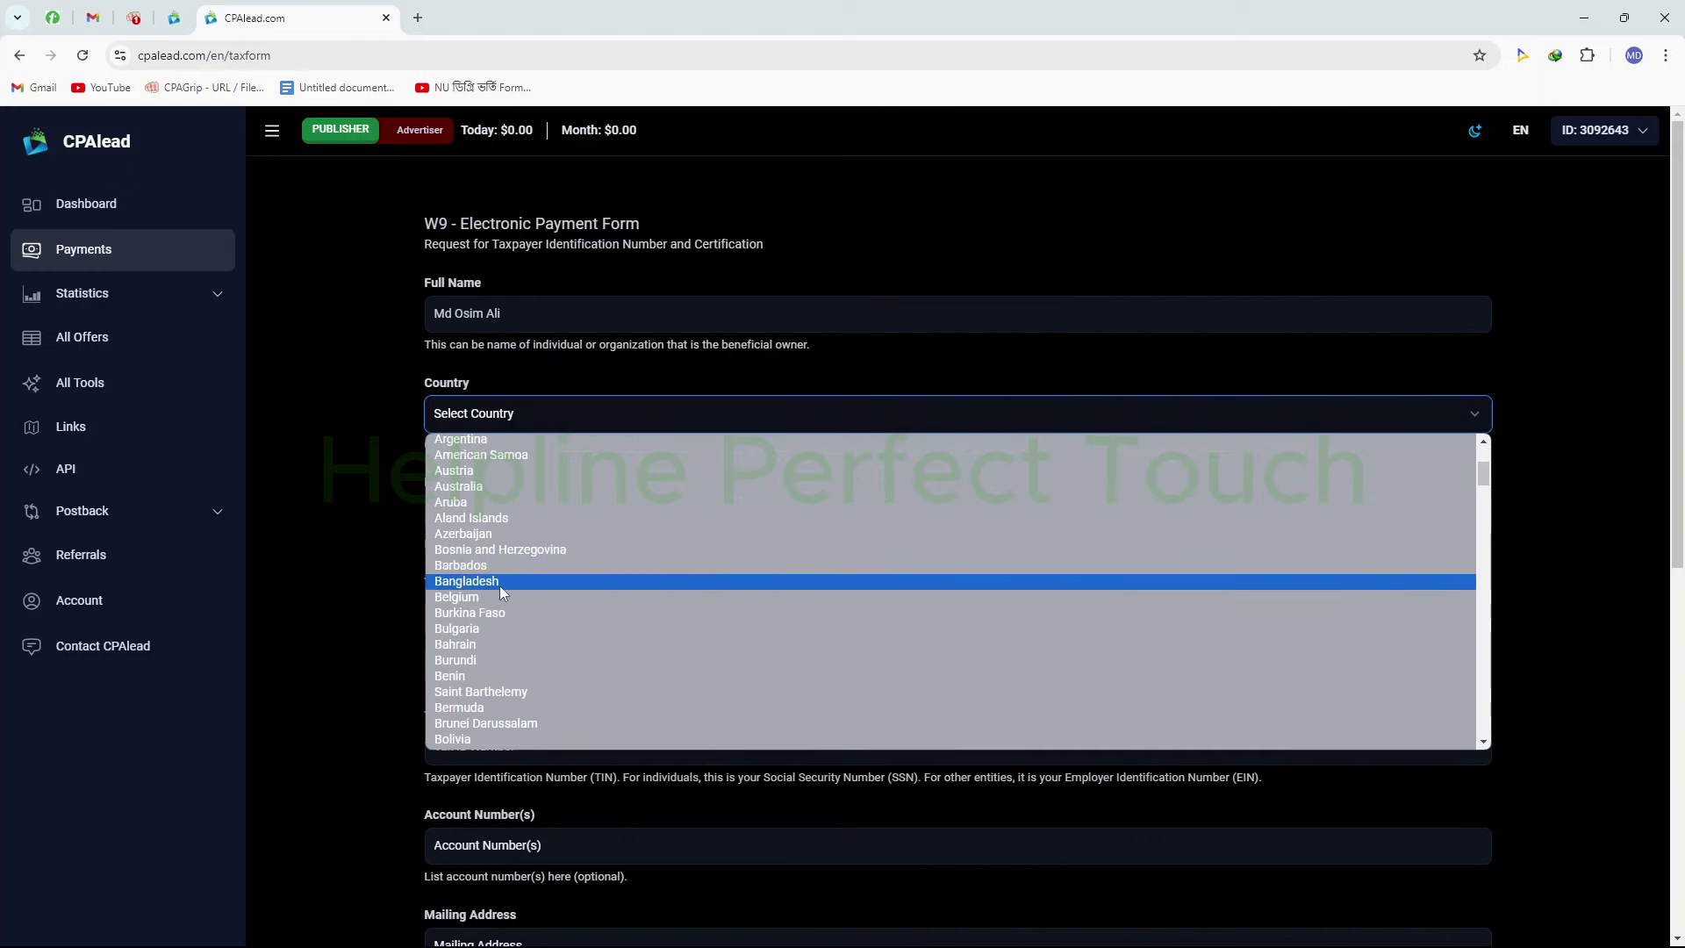
pyautogui.click(499, 583)
pyautogui.click(552, 513)
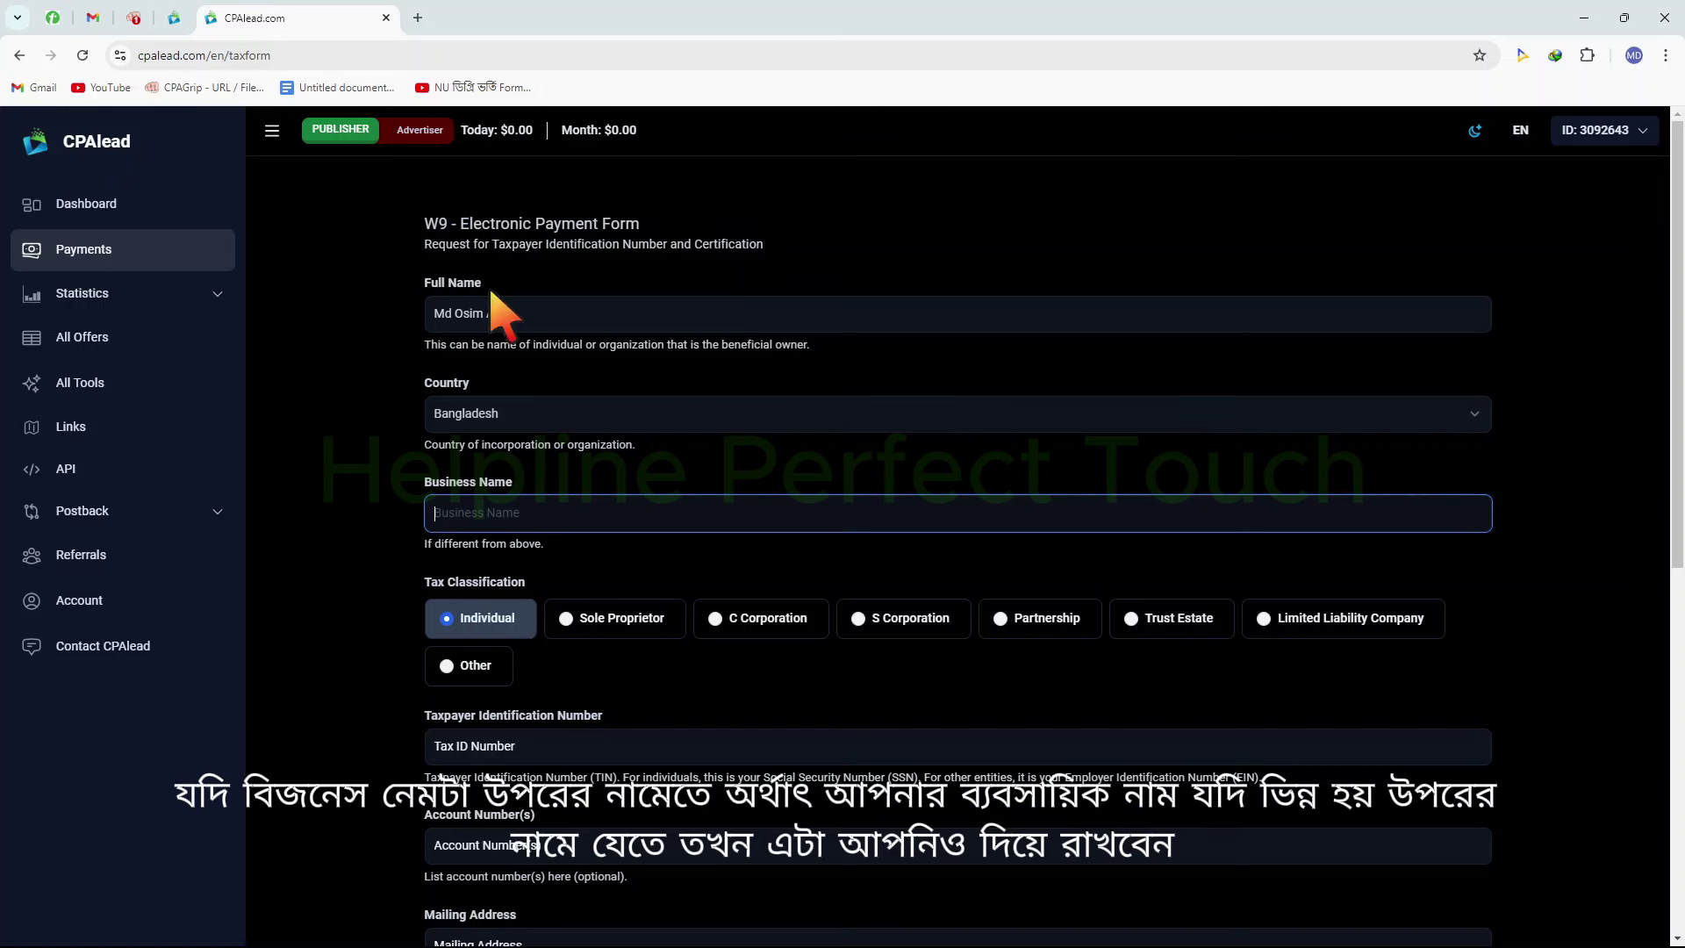
pyautogui.moveTo(409, 266); pyautogui.dragTo(590, 355)
pyautogui.moveTo(434, 466); pyautogui.dragTo(568, 525)
pyautogui.press('Escape')
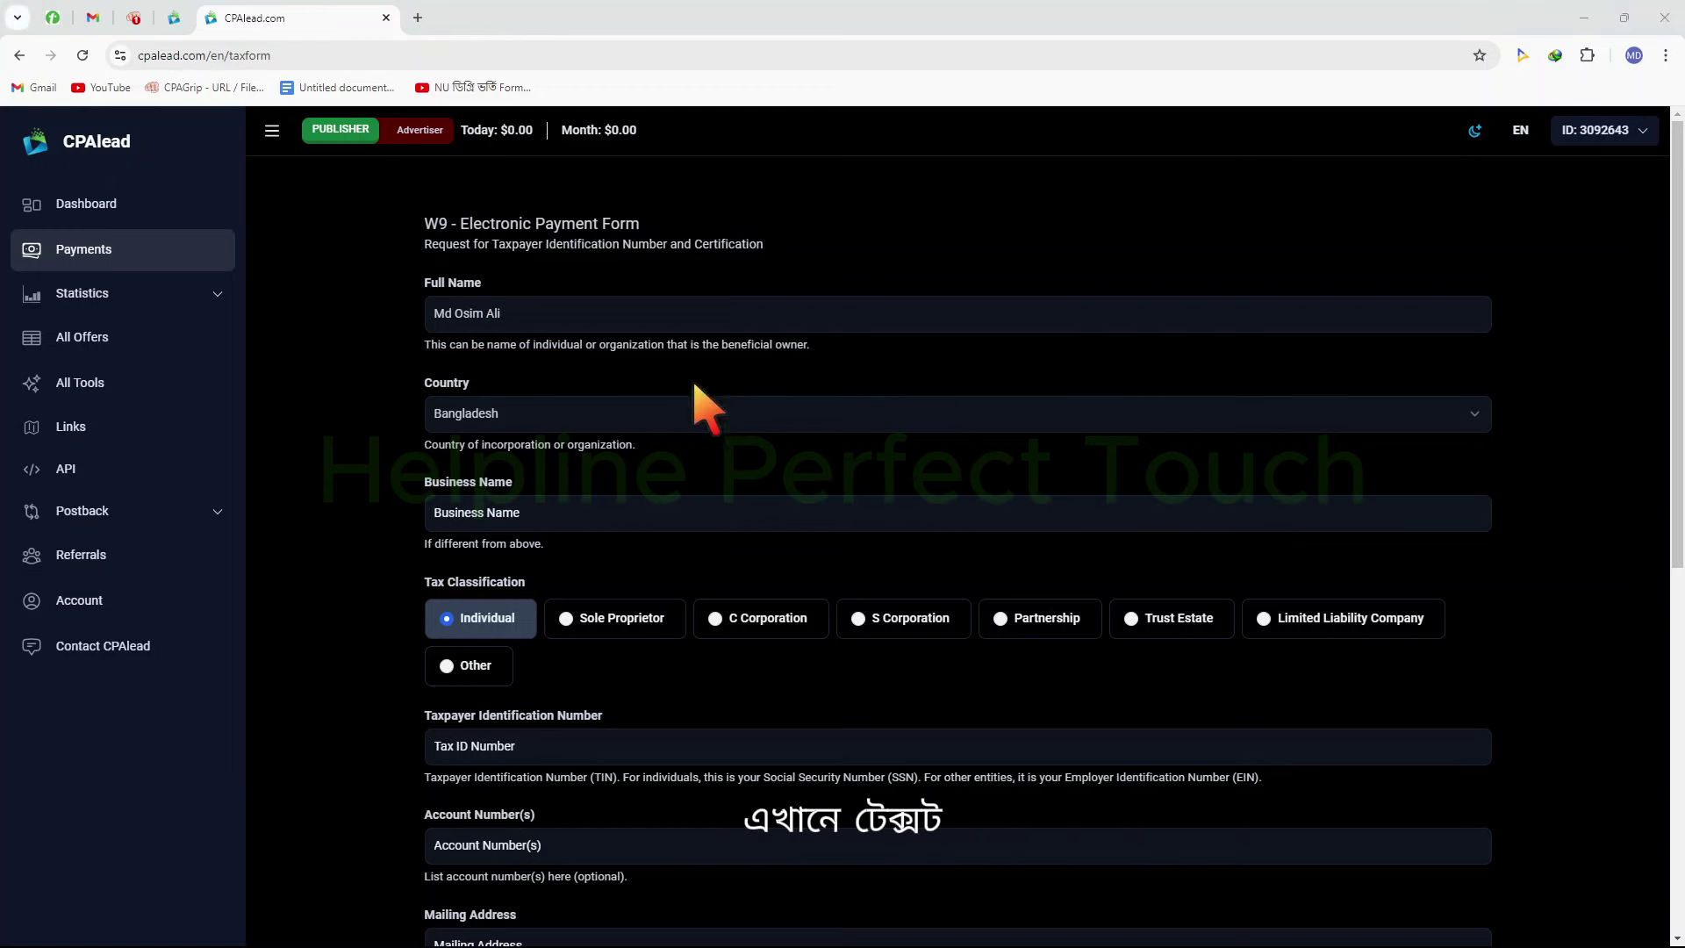
pyautogui.scroll(-3, 646, 465)
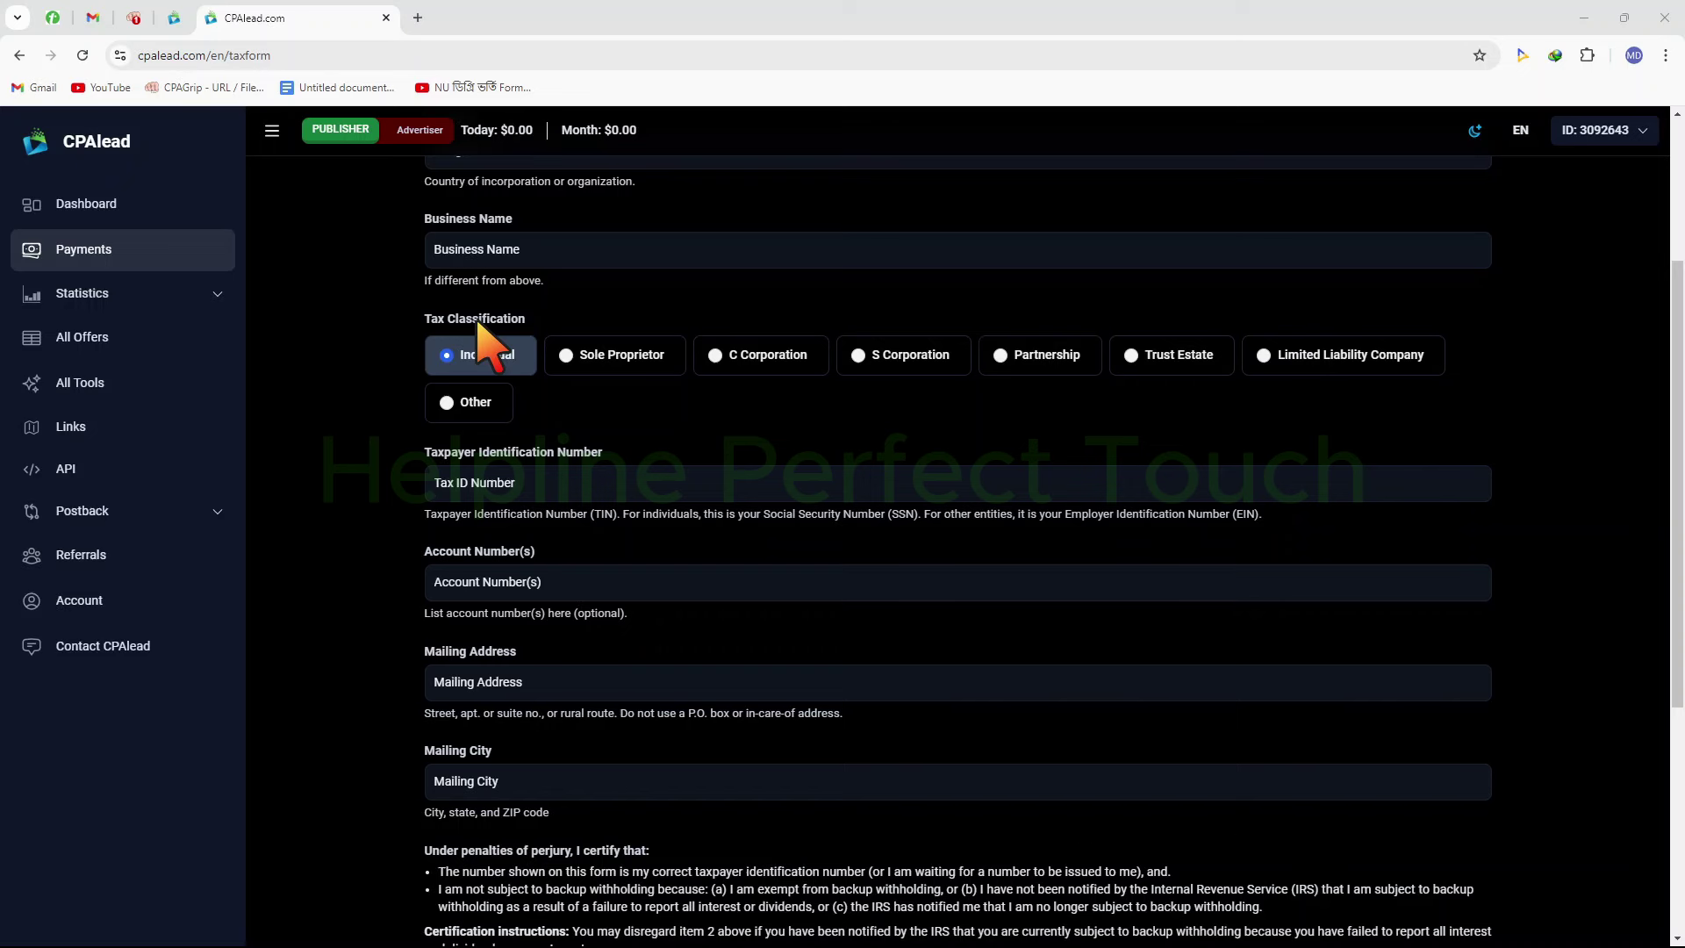
pyautogui.moveTo(392, 272)
pyautogui.mouseDown()
pyautogui.moveTo(539, 393)
pyautogui.moveTo(582, 405)
pyautogui.mouseUp()
pyautogui.press('Escape')
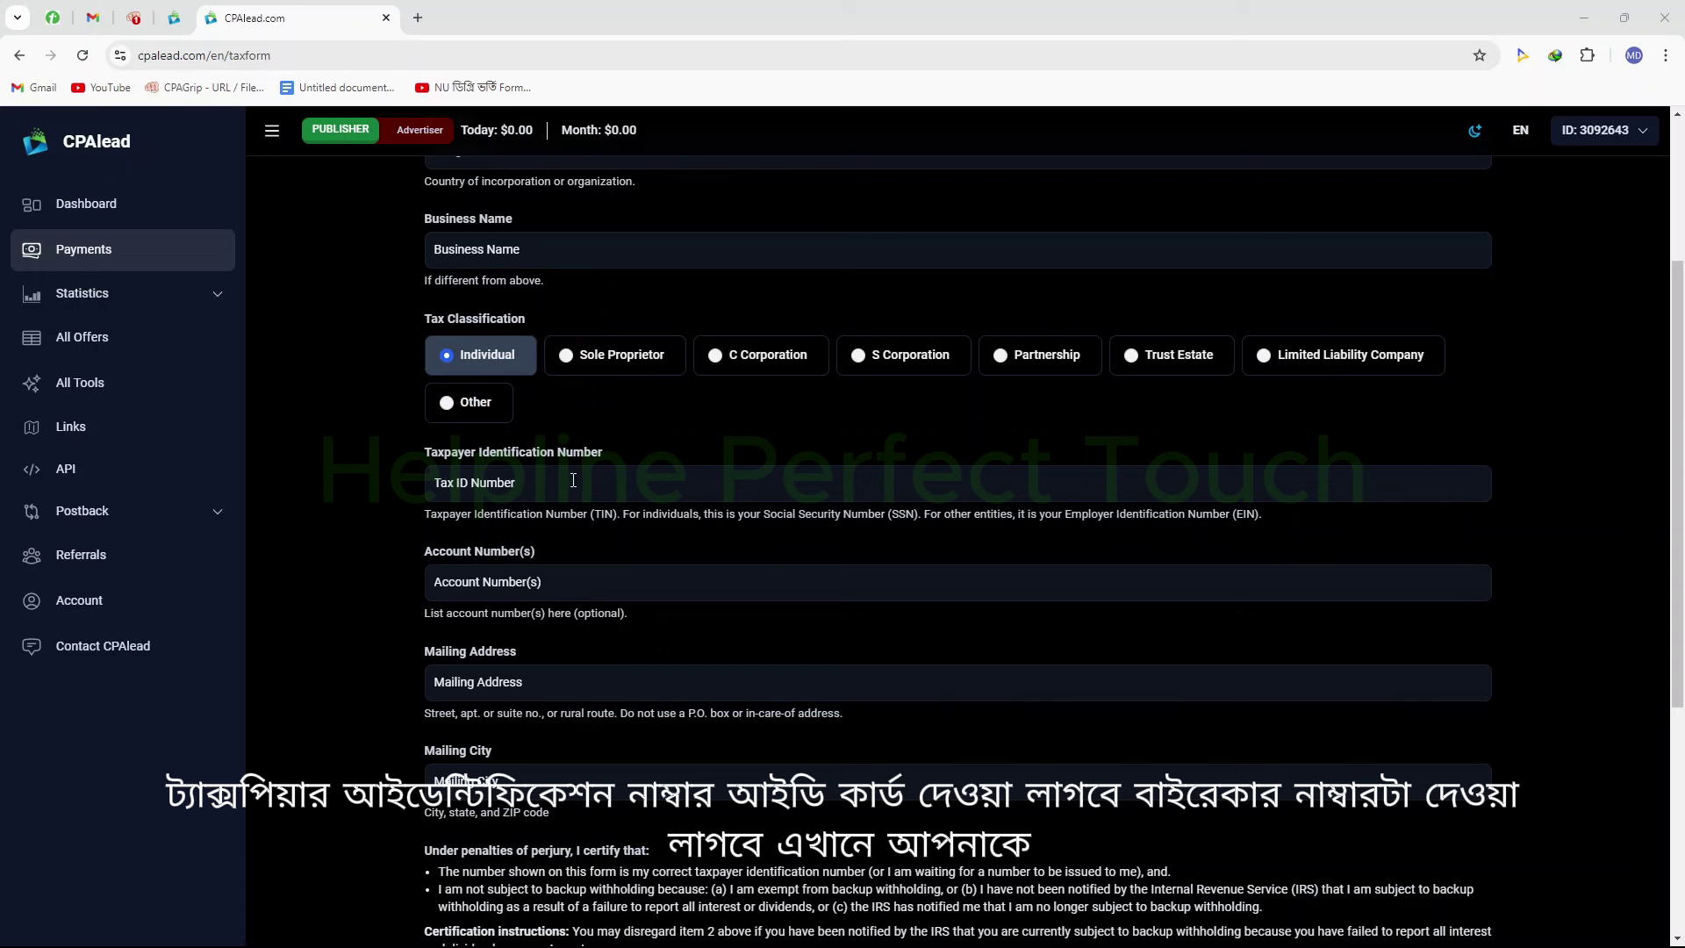
pyautogui.click(602, 487)
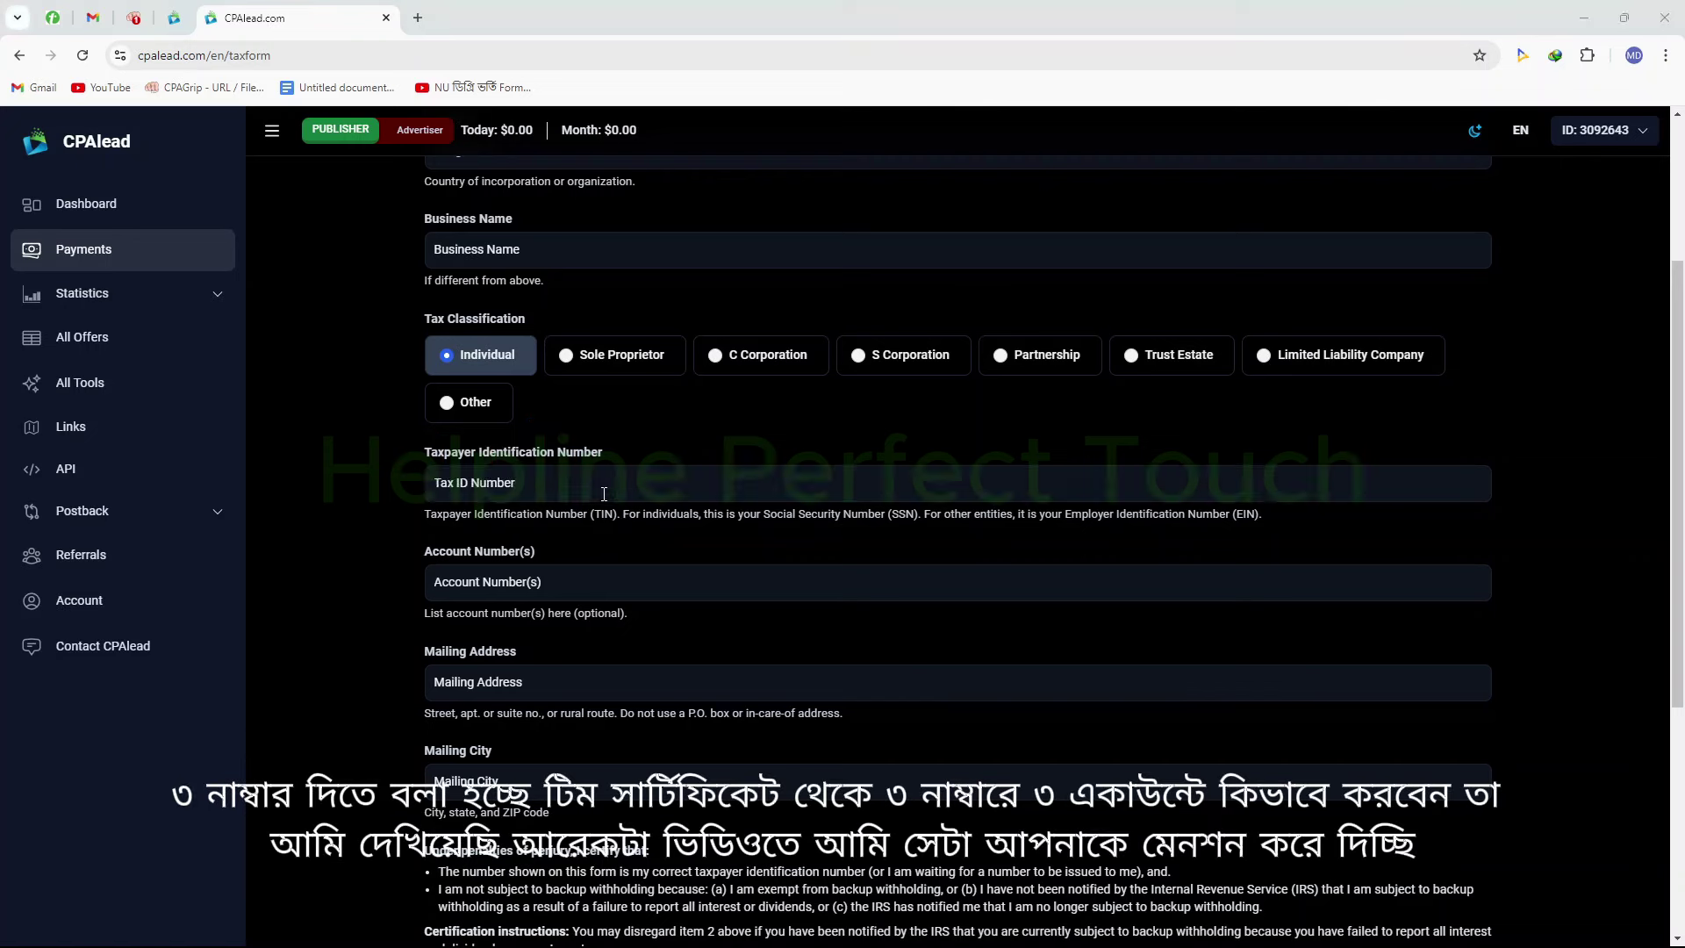
pyautogui.click(602, 492)
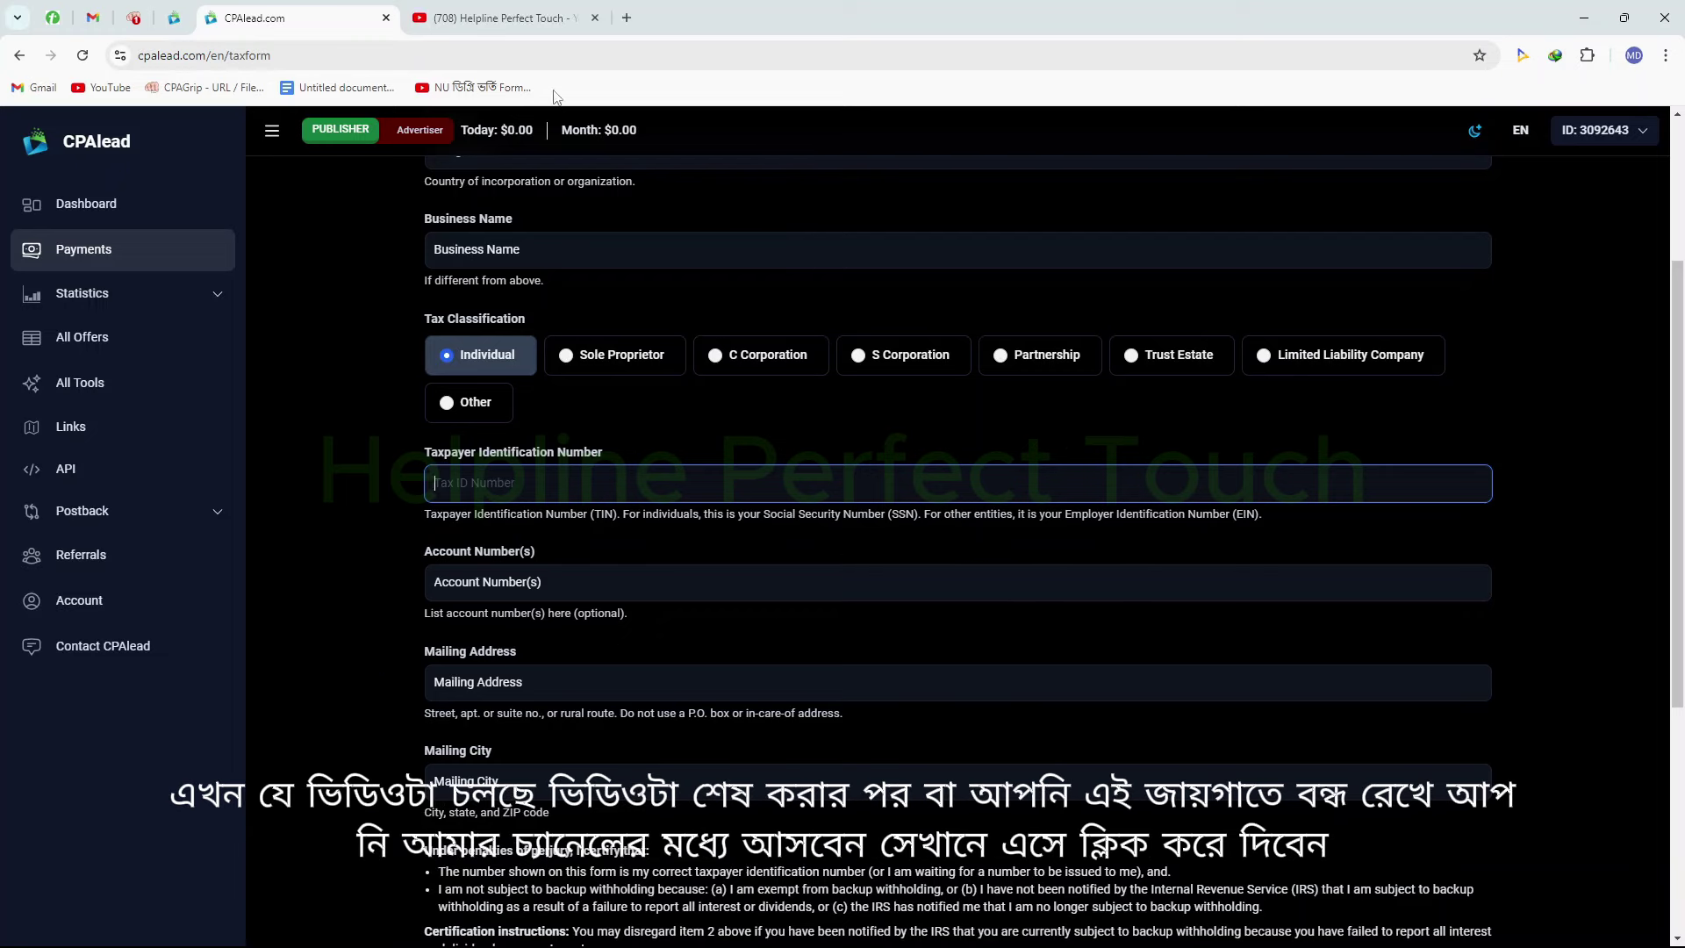
# Open the channel's Admob Guidlines playlist from its Playlists tab, dismissing the ad popup
pyautogui.click(500, 18)
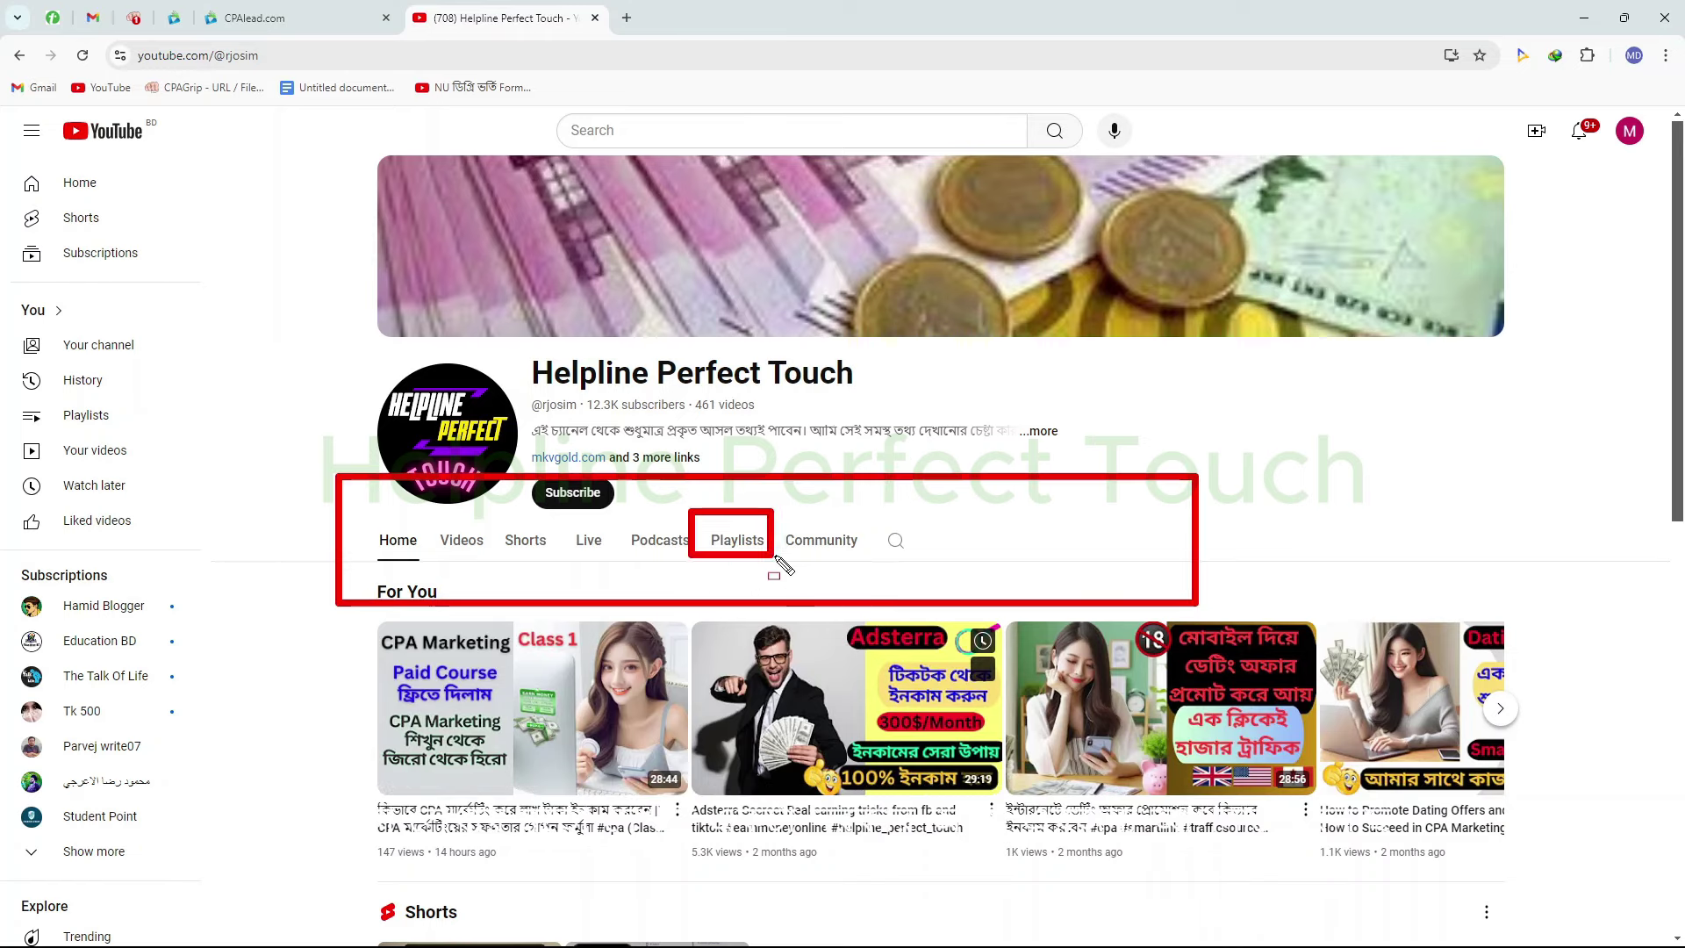
pyautogui.click(742, 540)
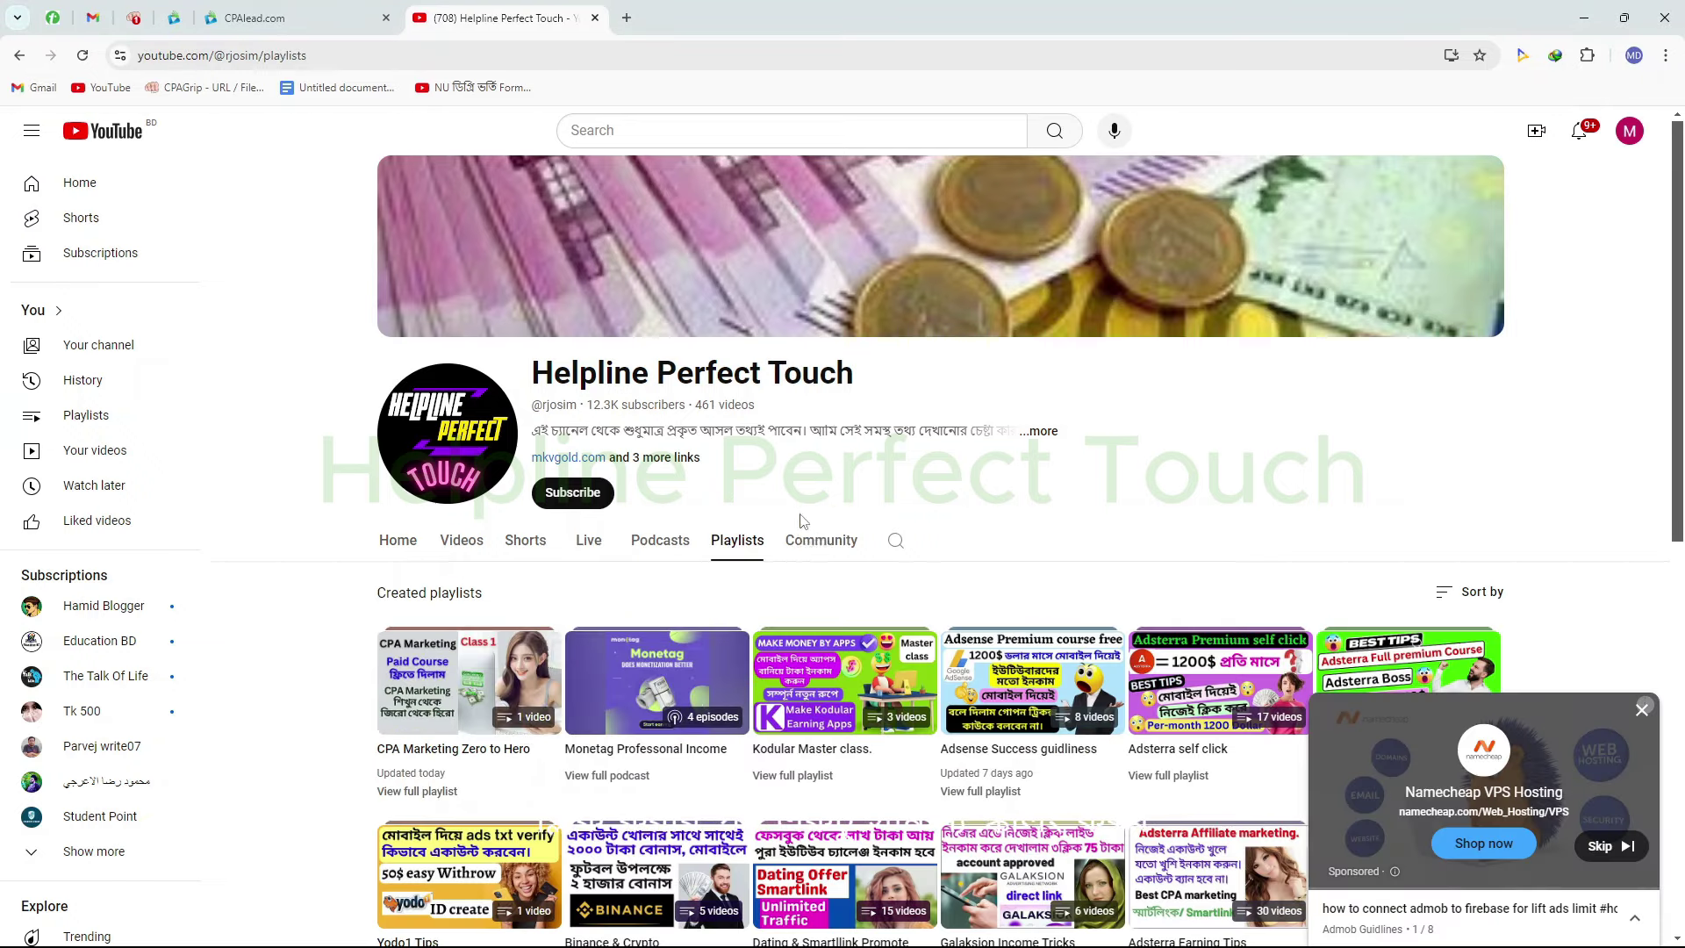
pyautogui.click(1570, 707)
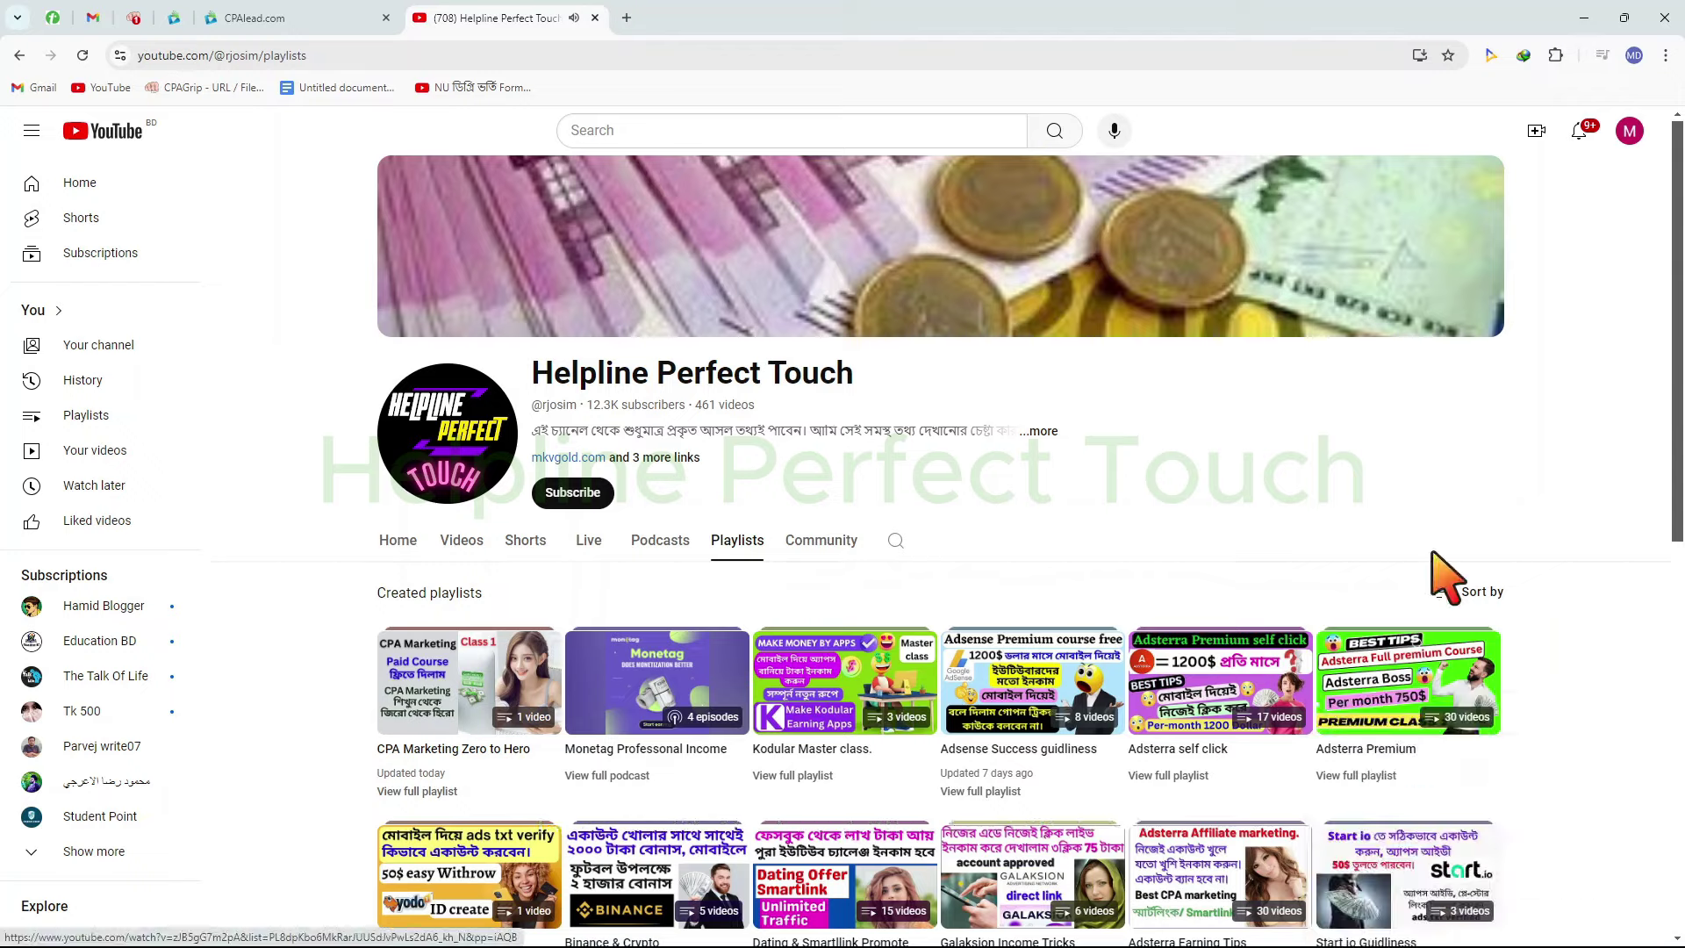
pyautogui.scroll(-2, 965, 702)
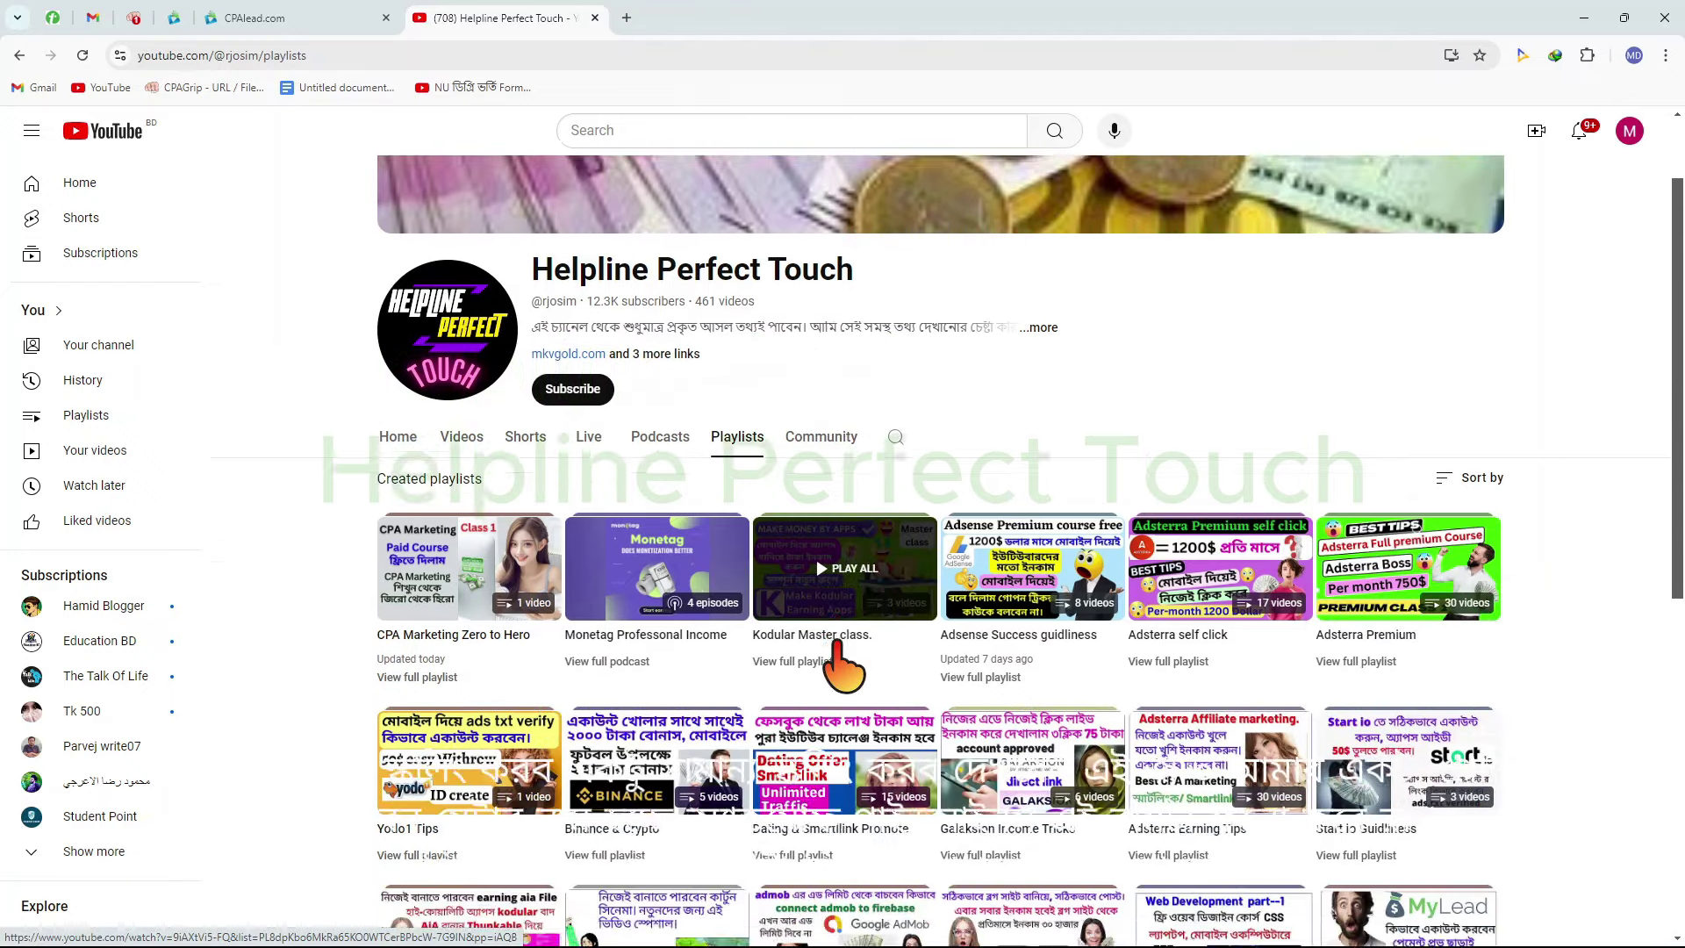
pyautogui.scroll(-2, 1448, 492)
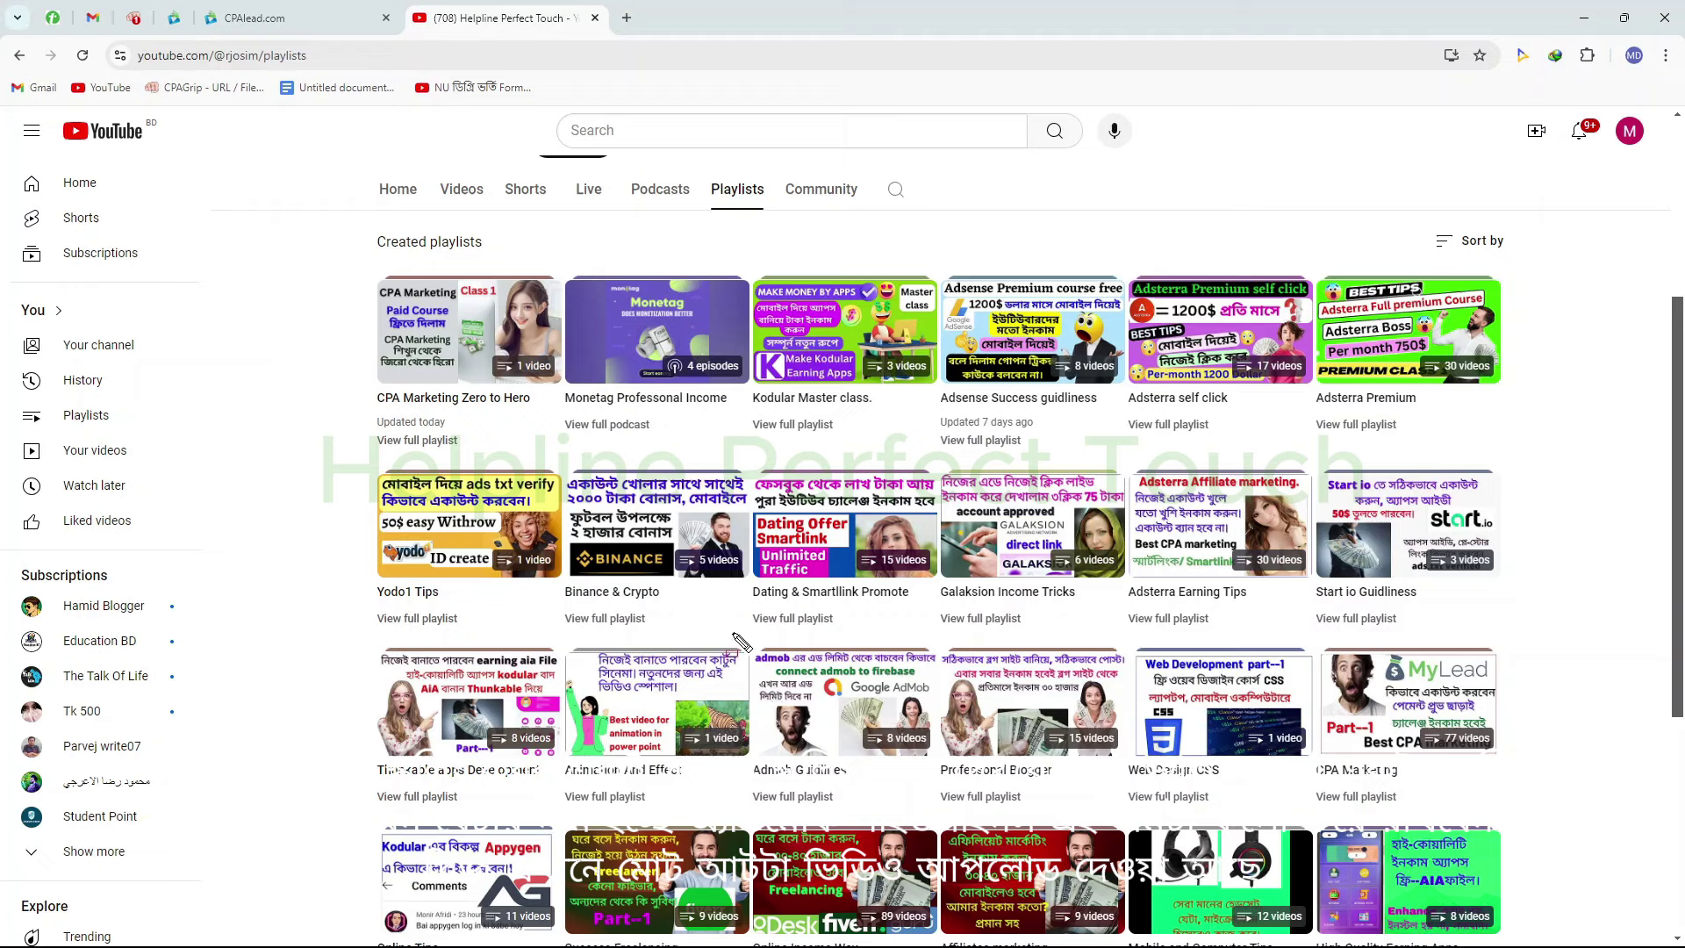
pyautogui.moveTo(729, 623); pyautogui.dragTo(965, 825)
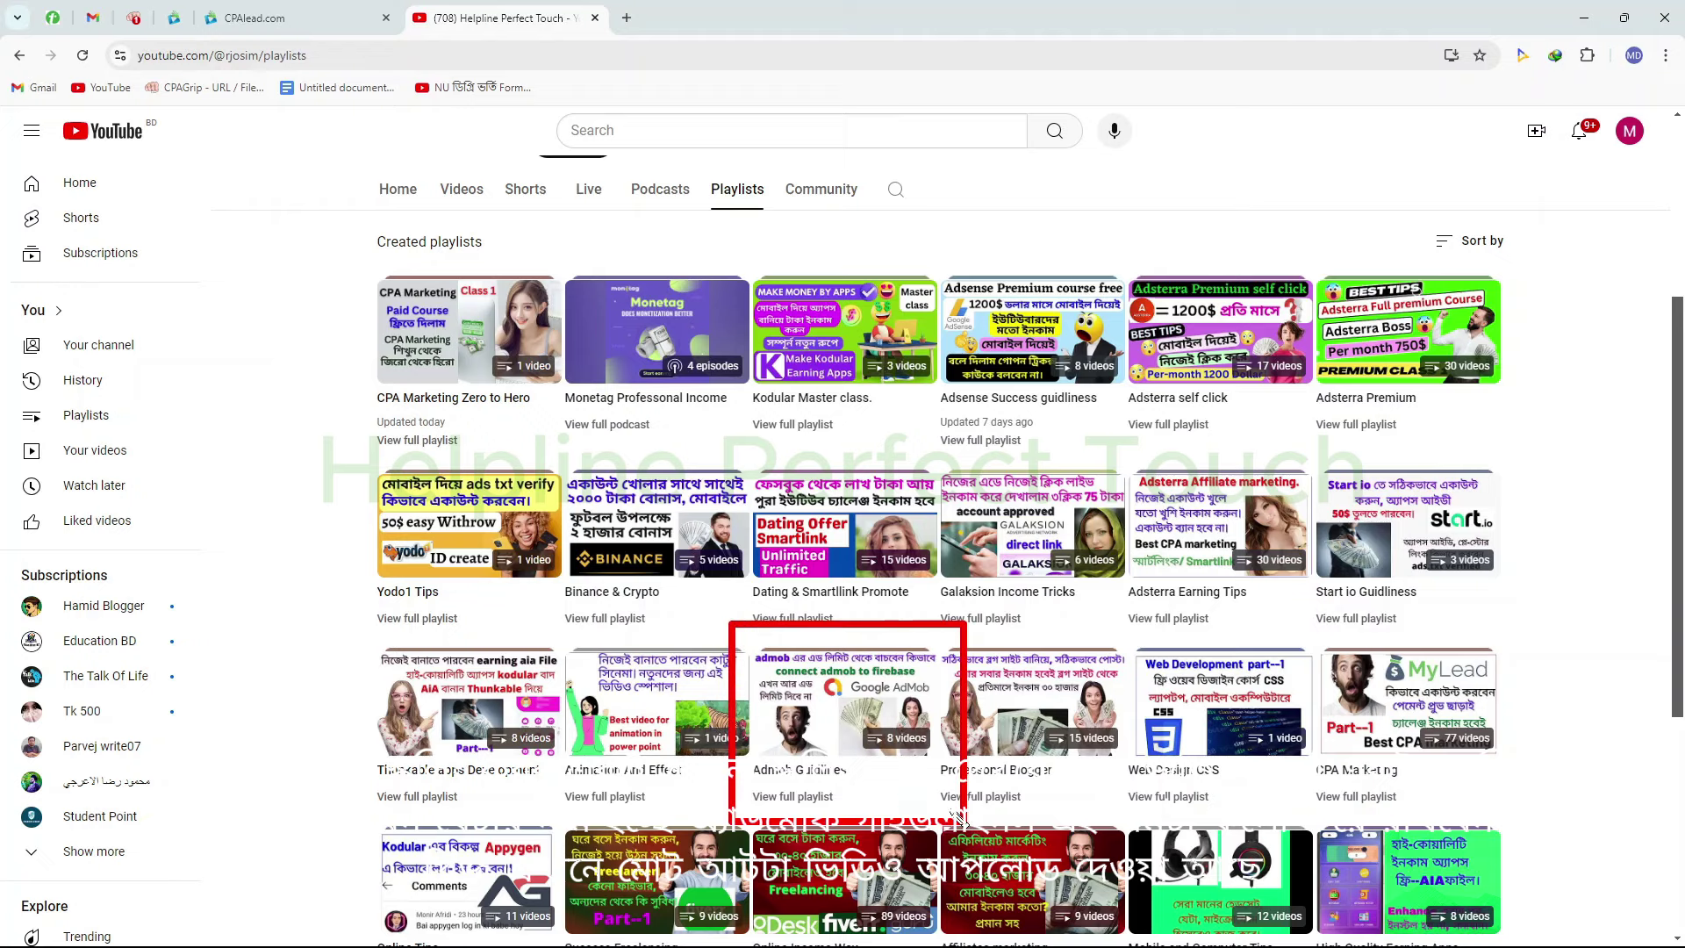
pyautogui.moveTo(745, 754); pyautogui.dragTo(858, 800)
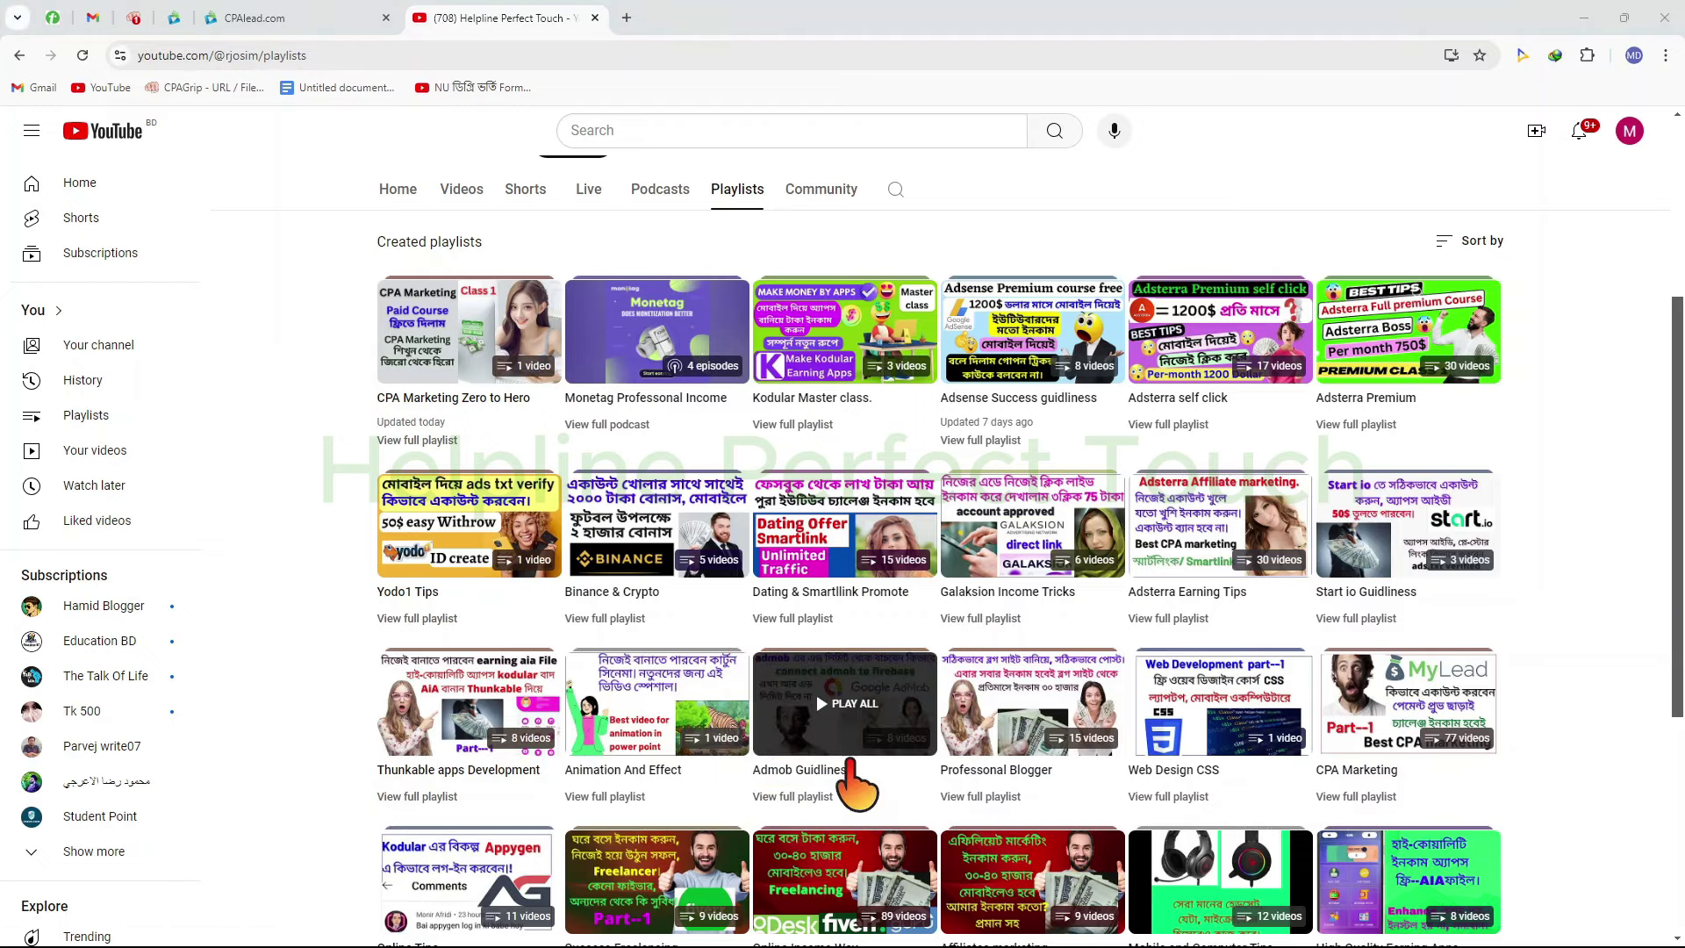
pyautogui.click(857, 680)
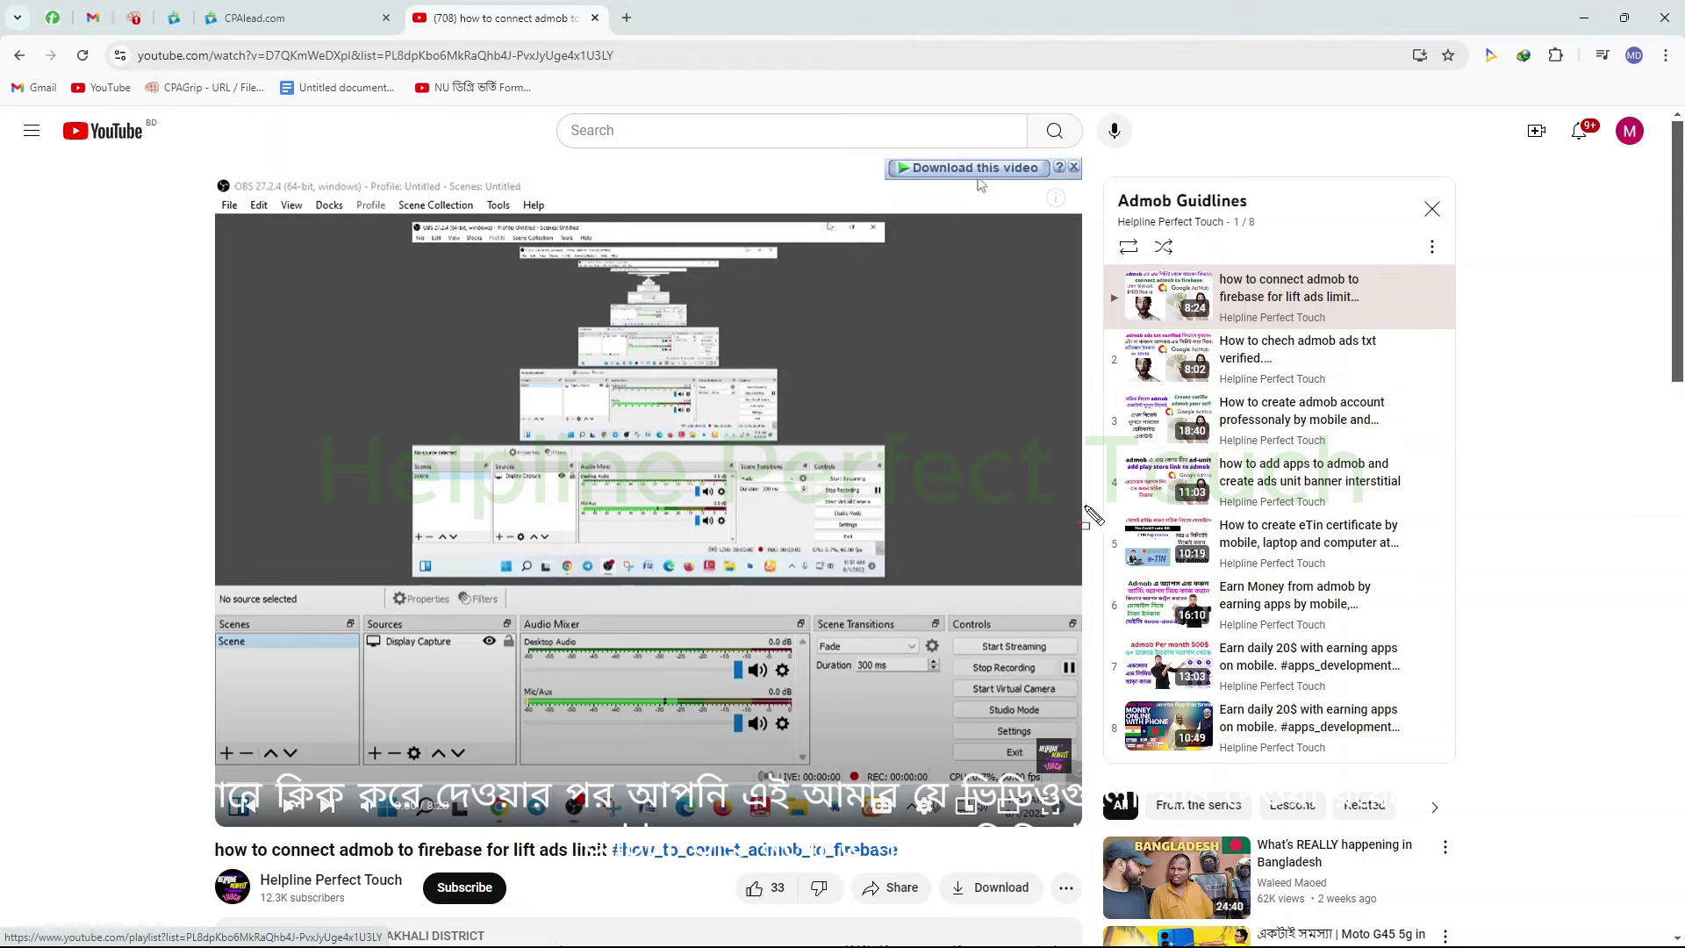
# Highlight the eTin certificate video, then close the YouTube tab to return to CPAlead
pyautogui.moveTo(1218, 573); pyautogui.dragTo(1441, 591)
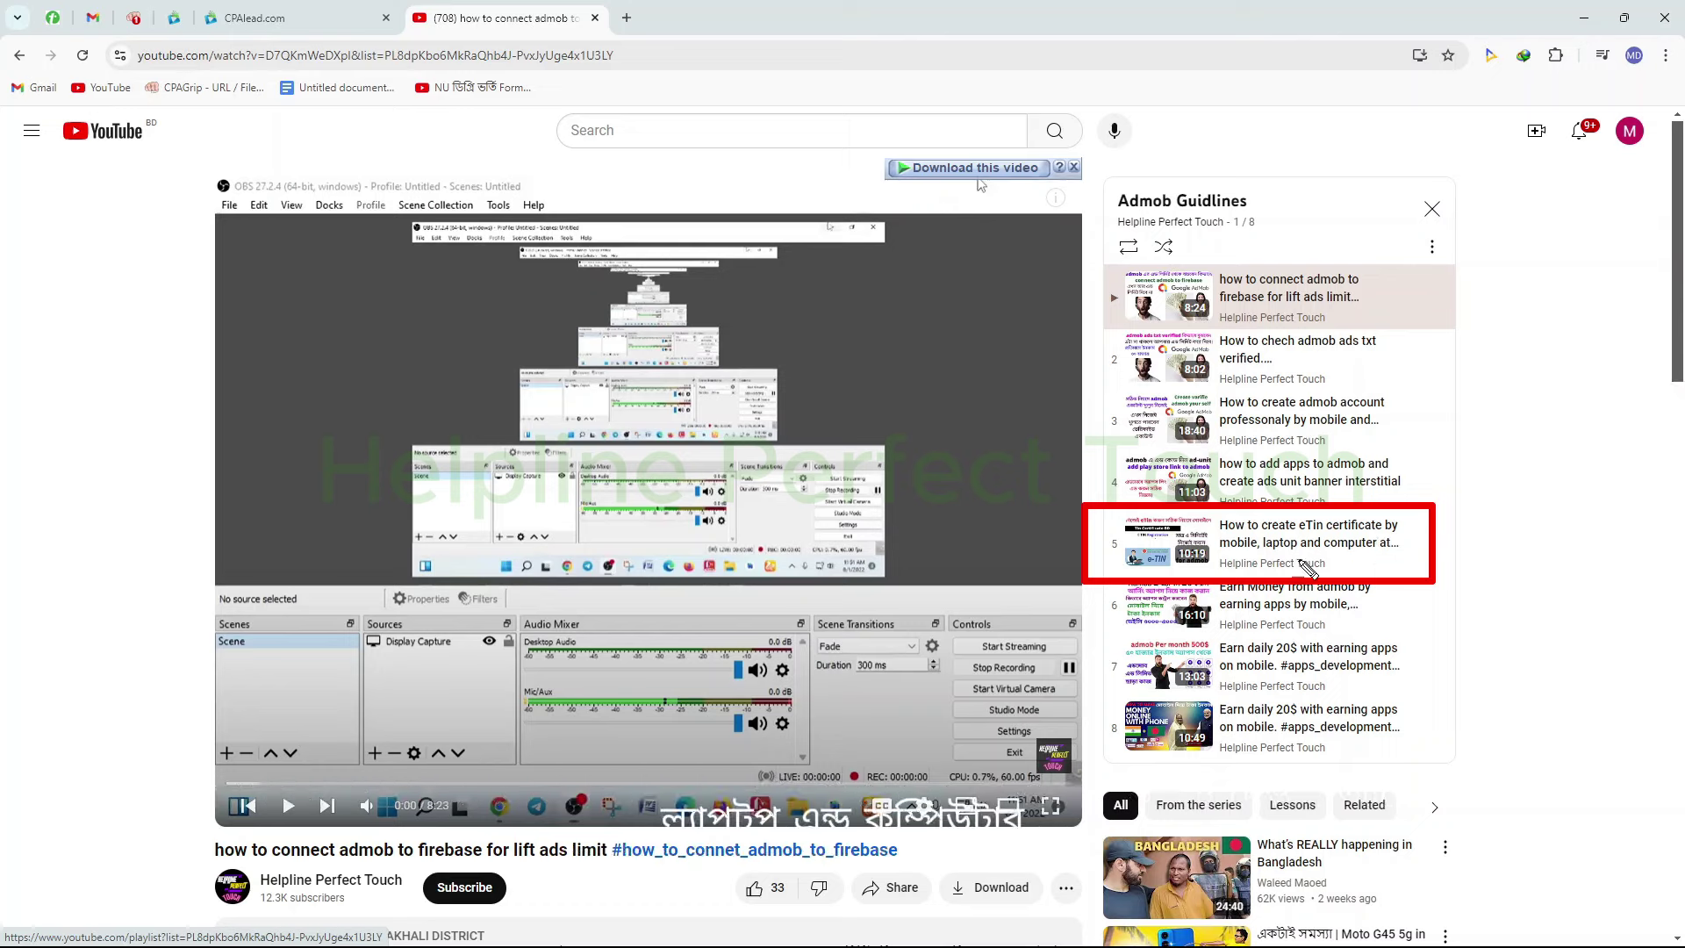
pyautogui.moveTo(1394, 562); pyautogui.dragTo(1406, 568)
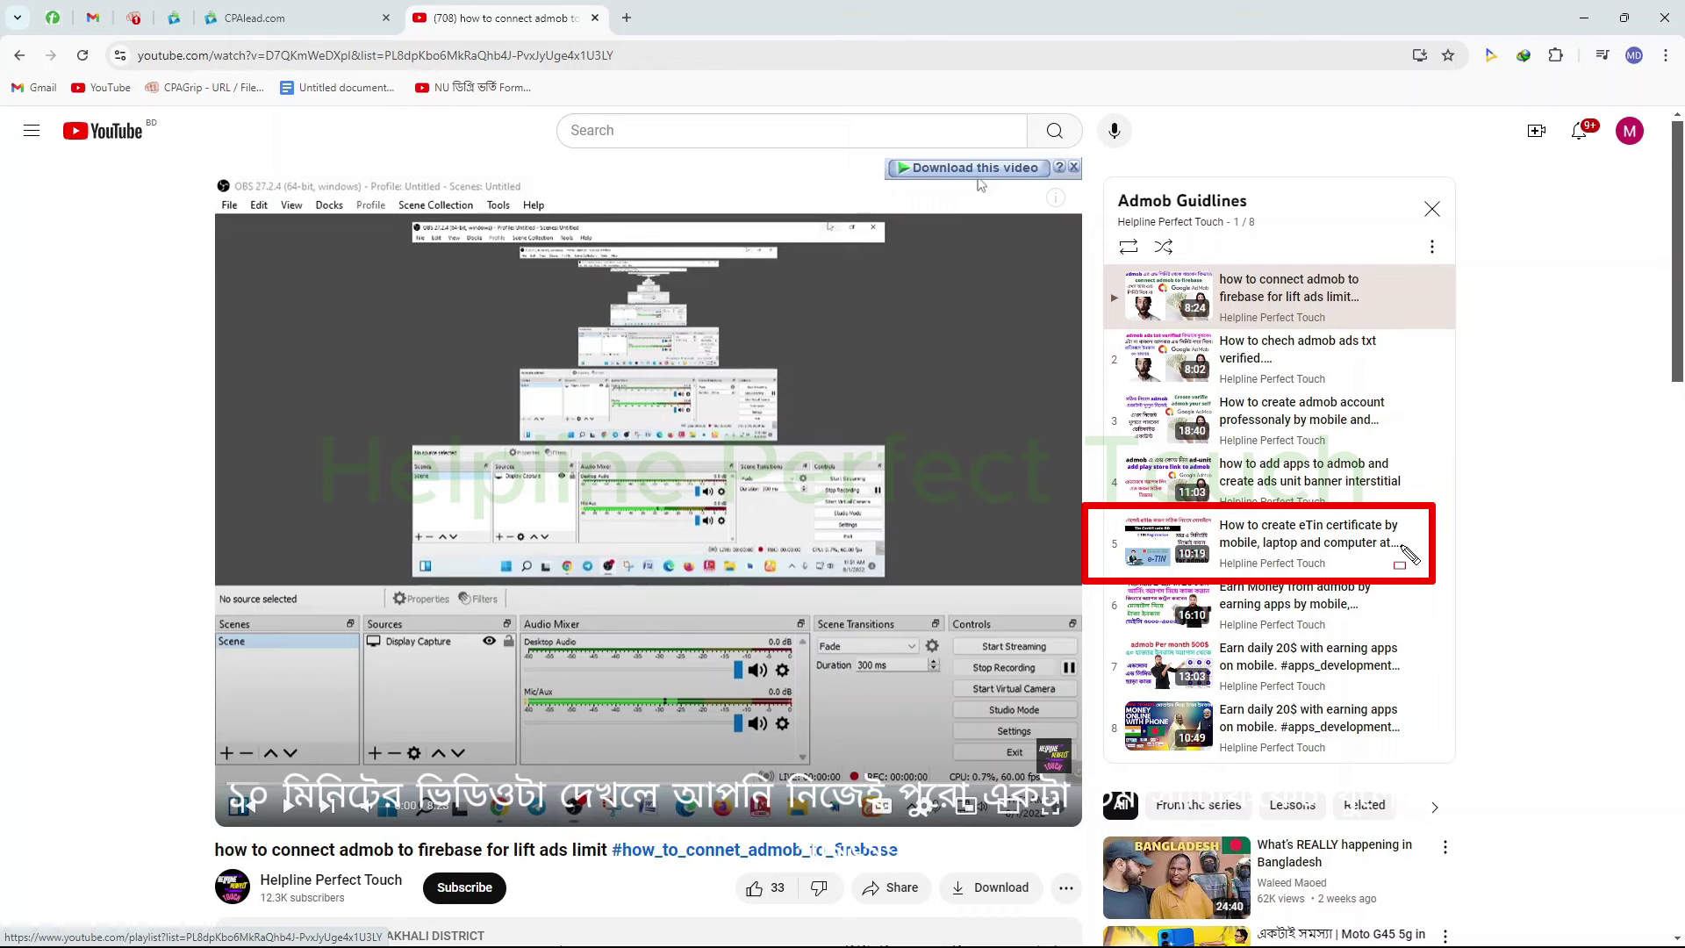
pyautogui.press('Escape')
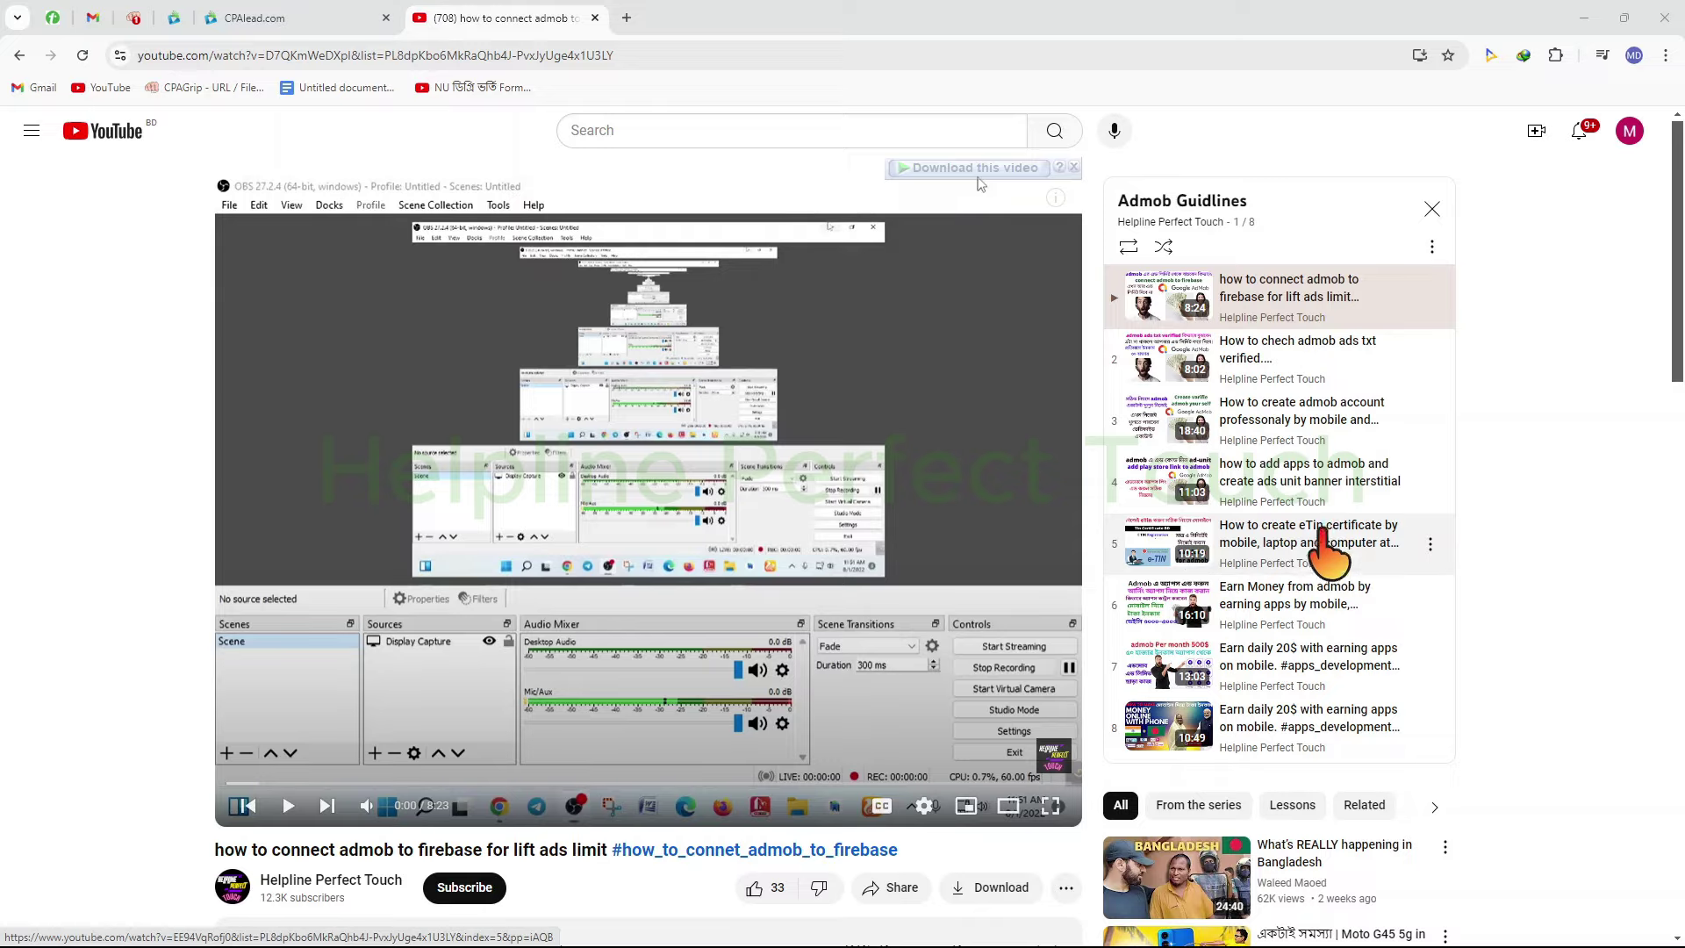
pyautogui.hotkey('ctrl', 'w')
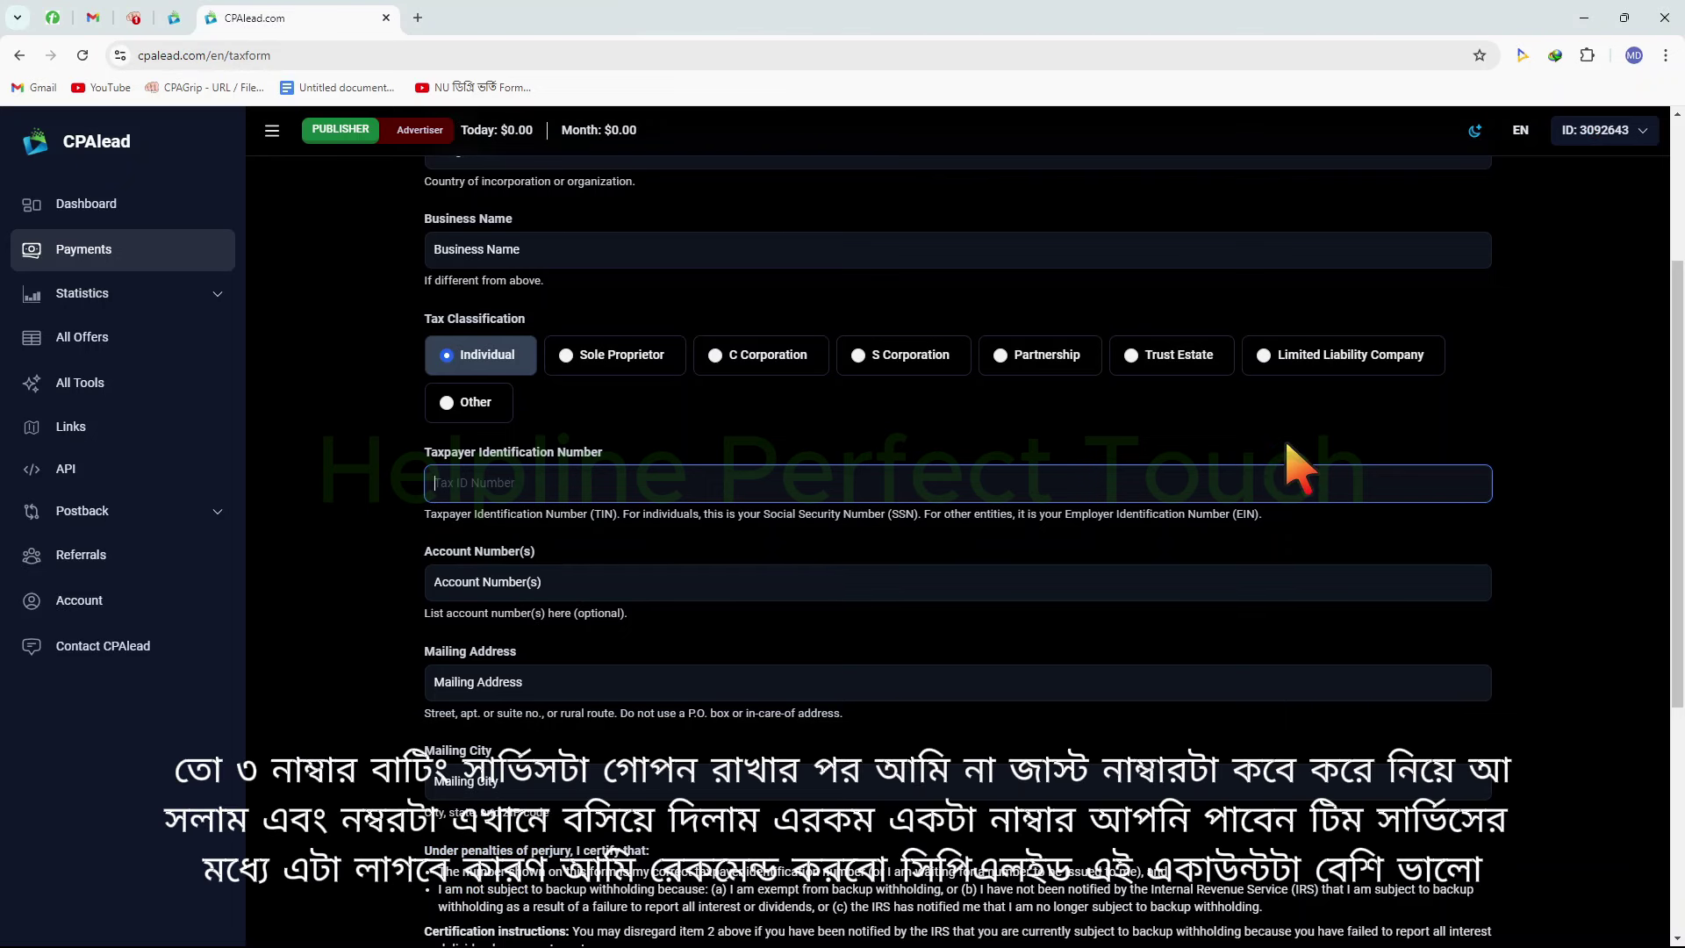
# Paste the taxpayer identification number into the Tax ID field, then go to Account Number(s)
pyautogui.hotkey('ctrl', 'v')
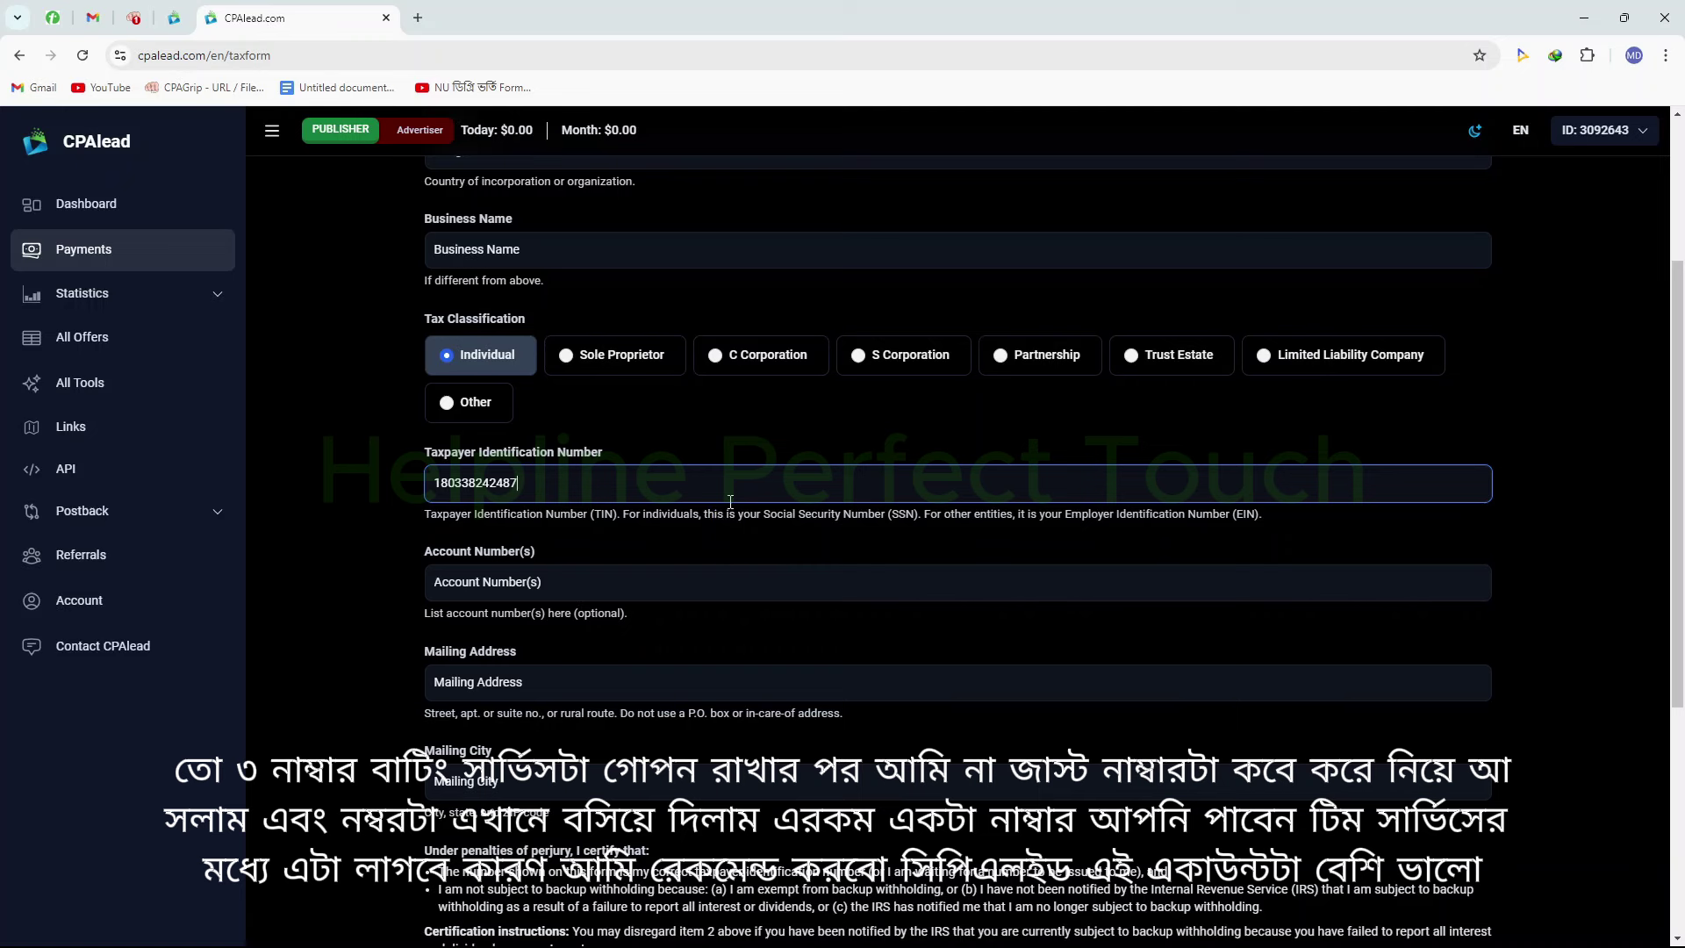
pyautogui.moveTo(560, 472); pyautogui.dragTo(431, 475)
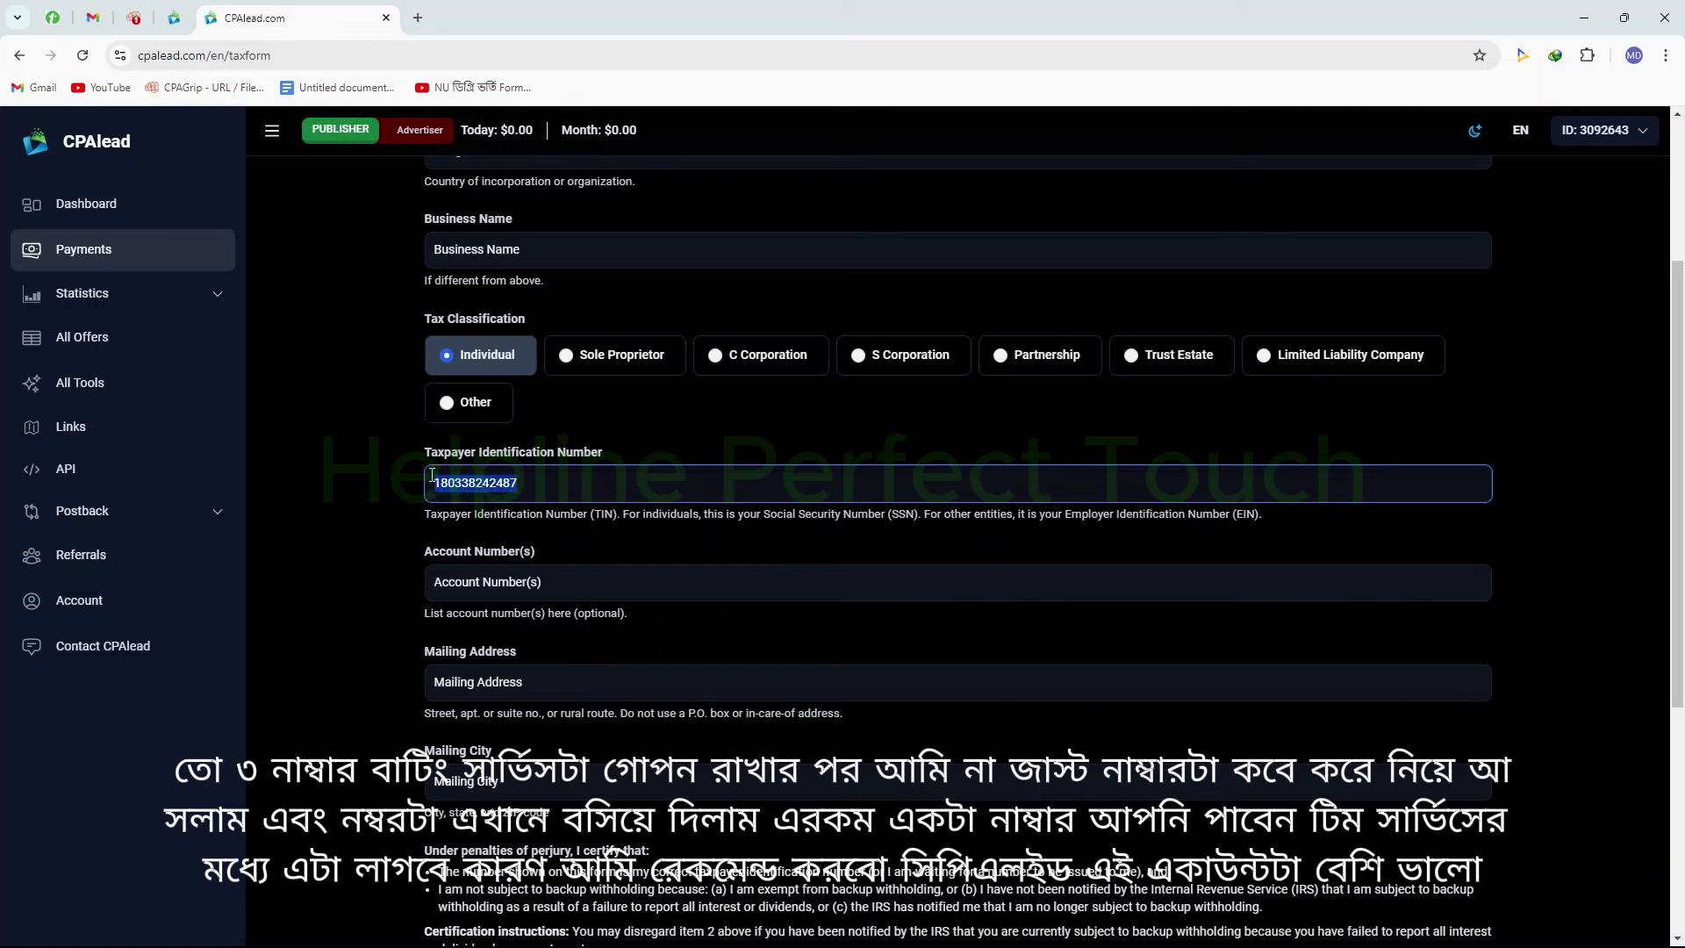
pyautogui.click(567, 482)
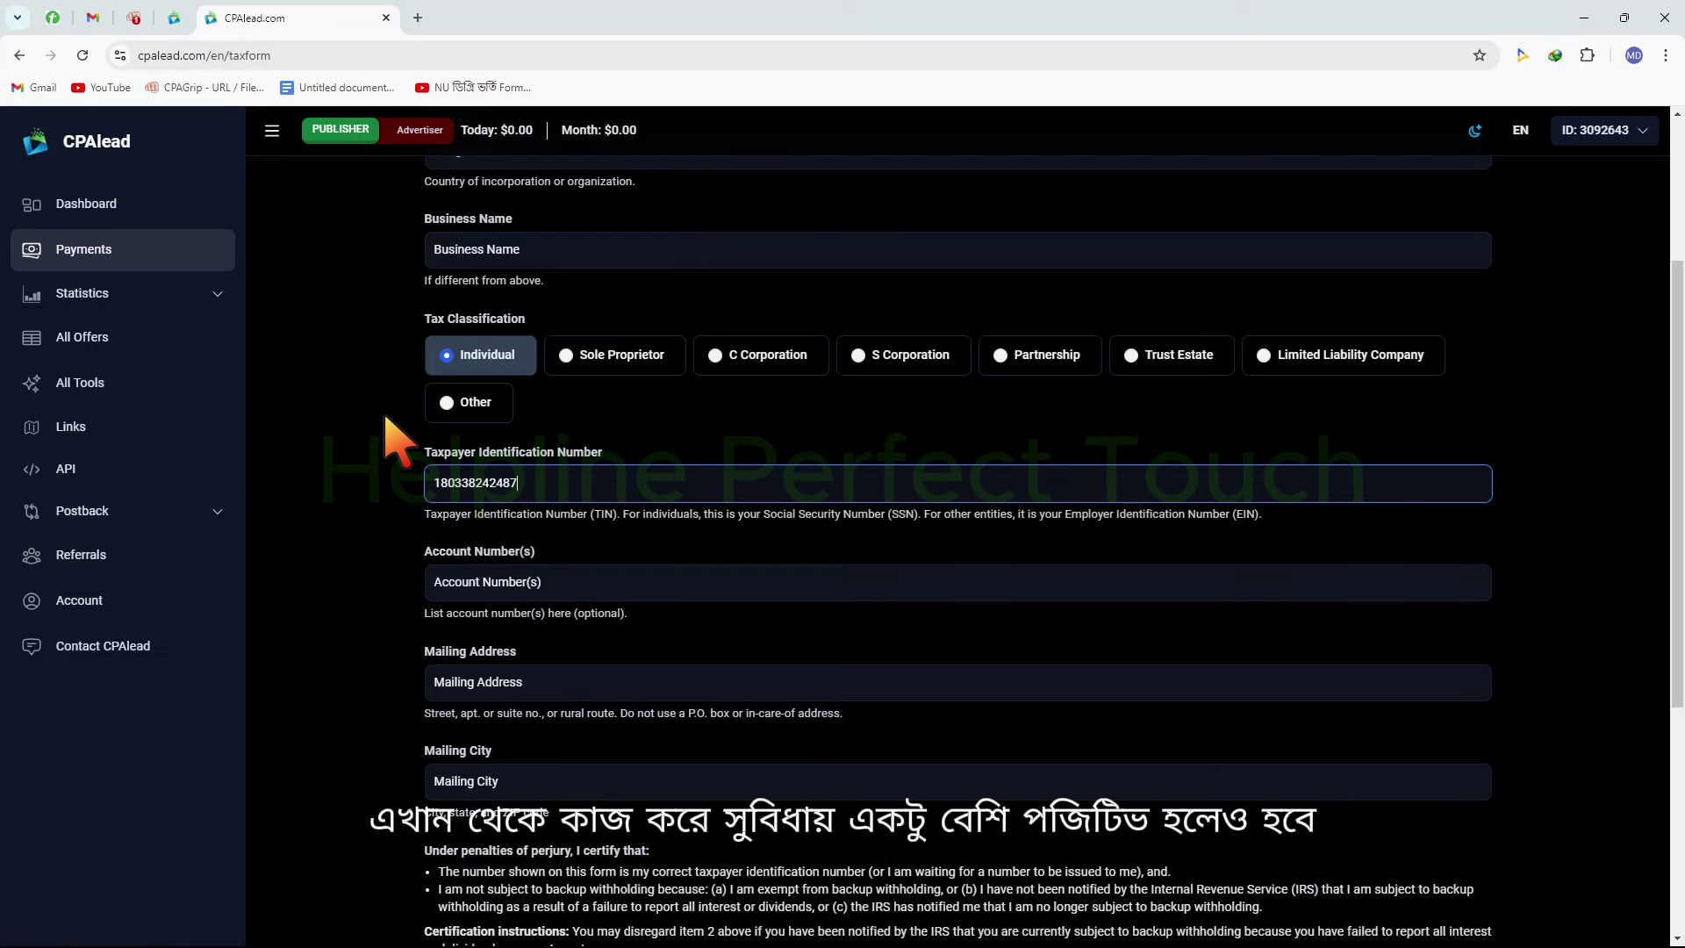
pyautogui.click(637, 571)
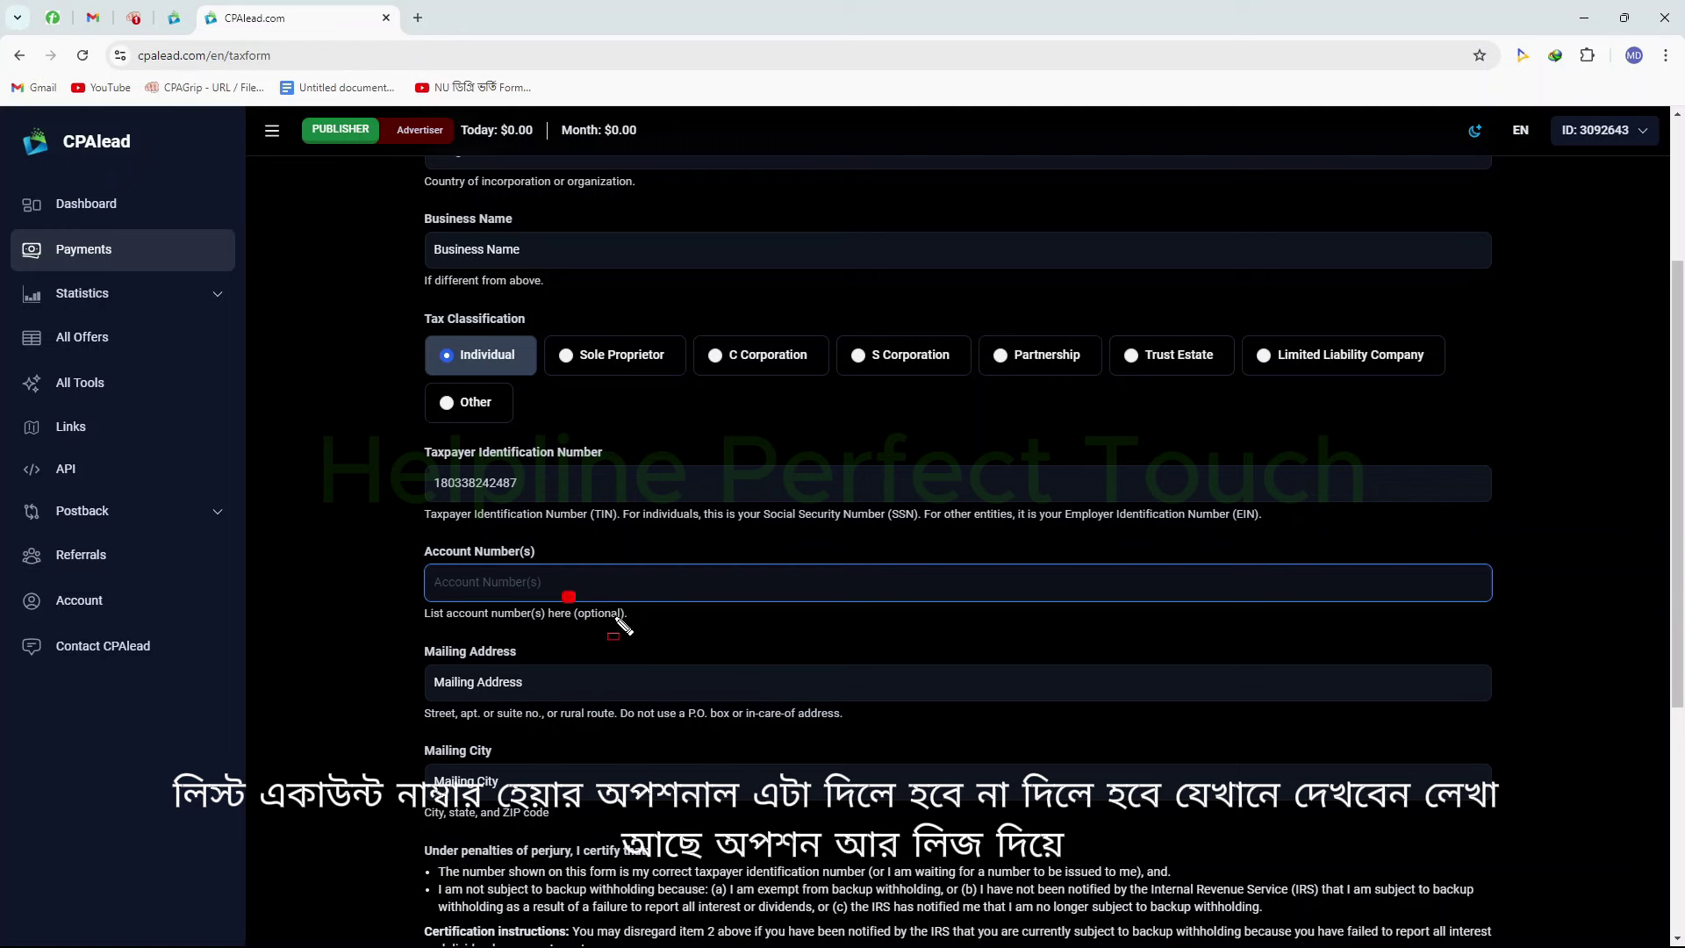
pyautogui.moveTo(565, 593); pyautogui.dragTo(660, 632)
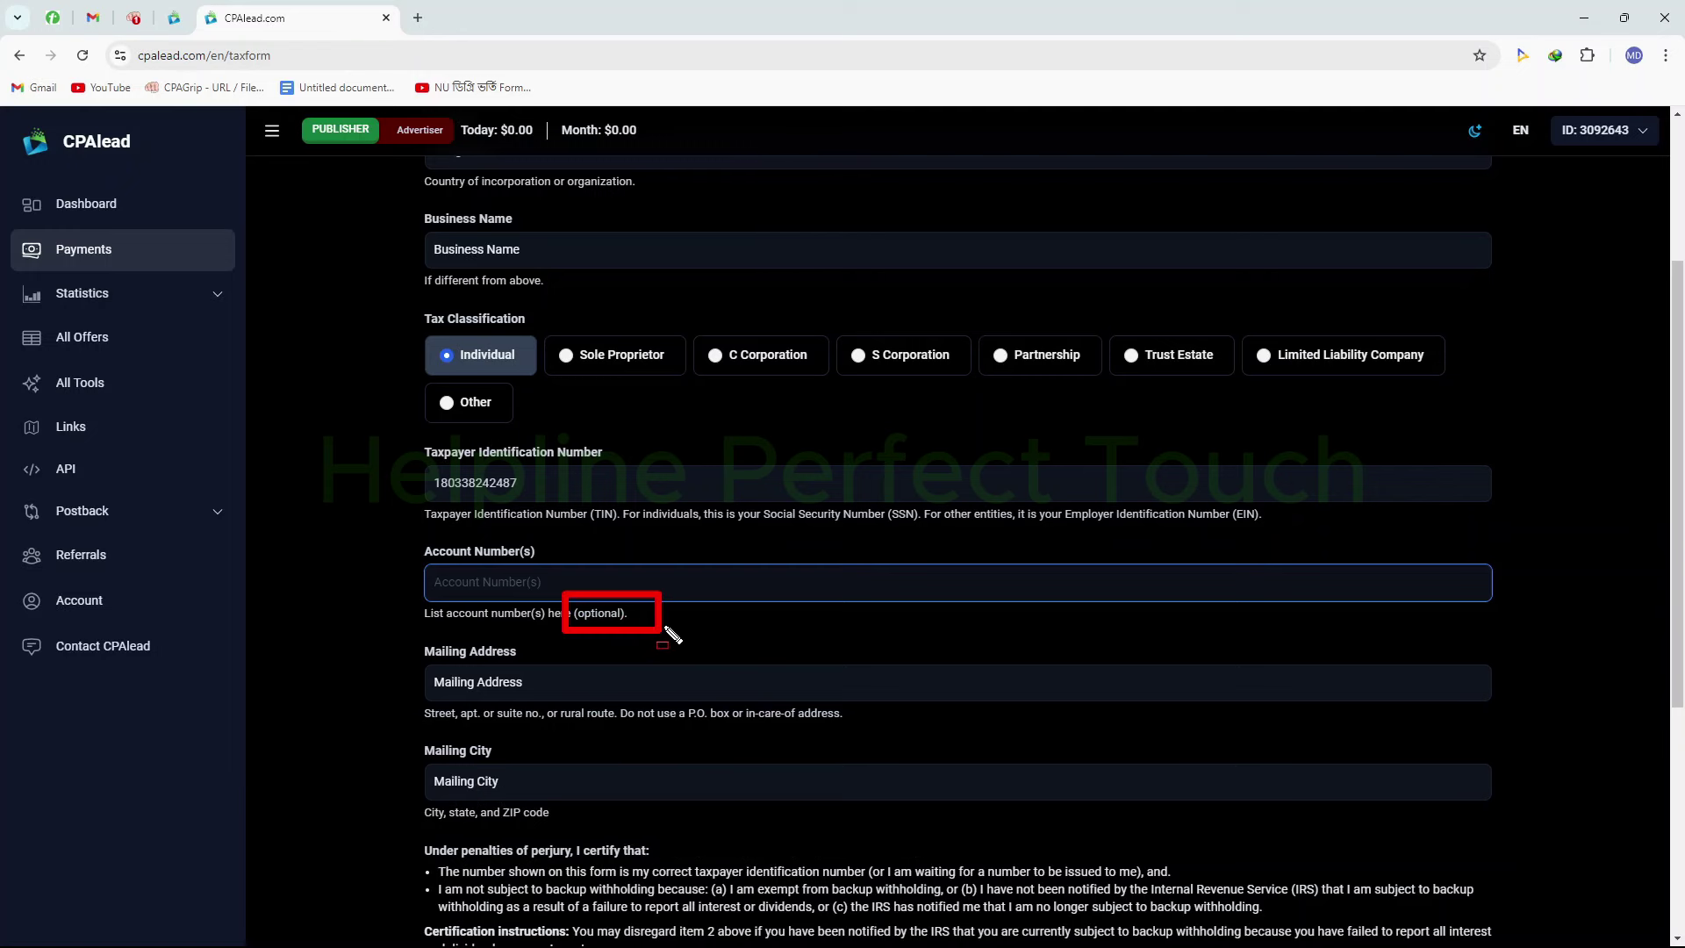
pyautogui.press('Escape')
# Enter the mailing address on the W9 form
pyautogui.scroll(-1, 689, 612)
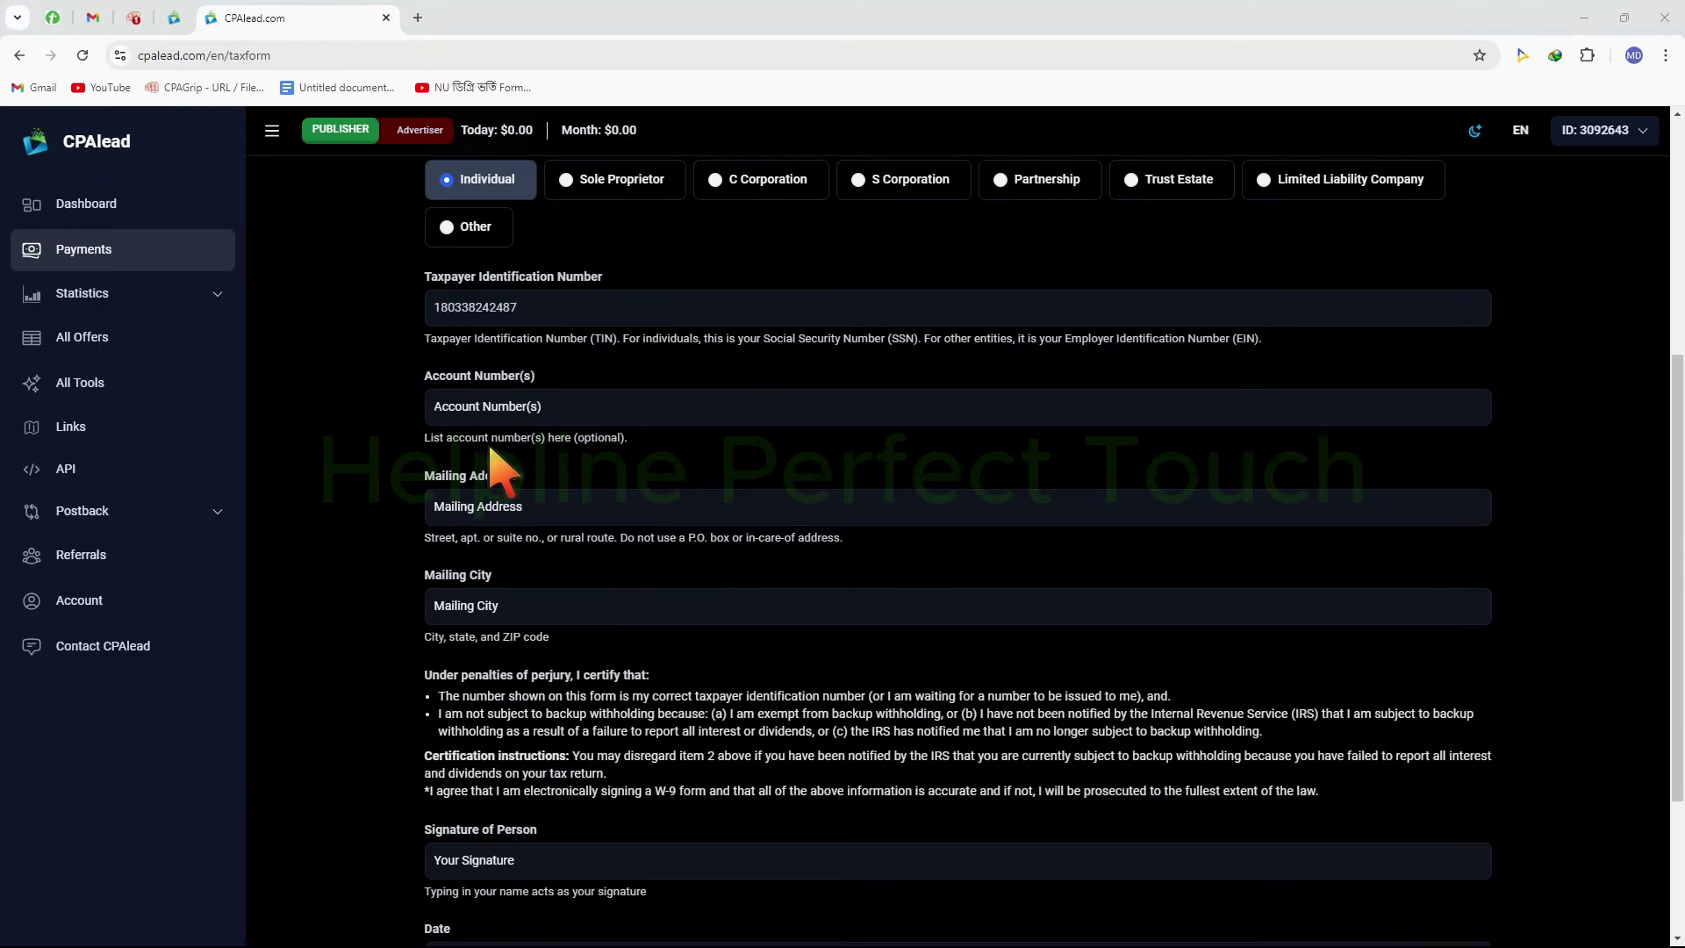
pyautogui.click(560, 506)
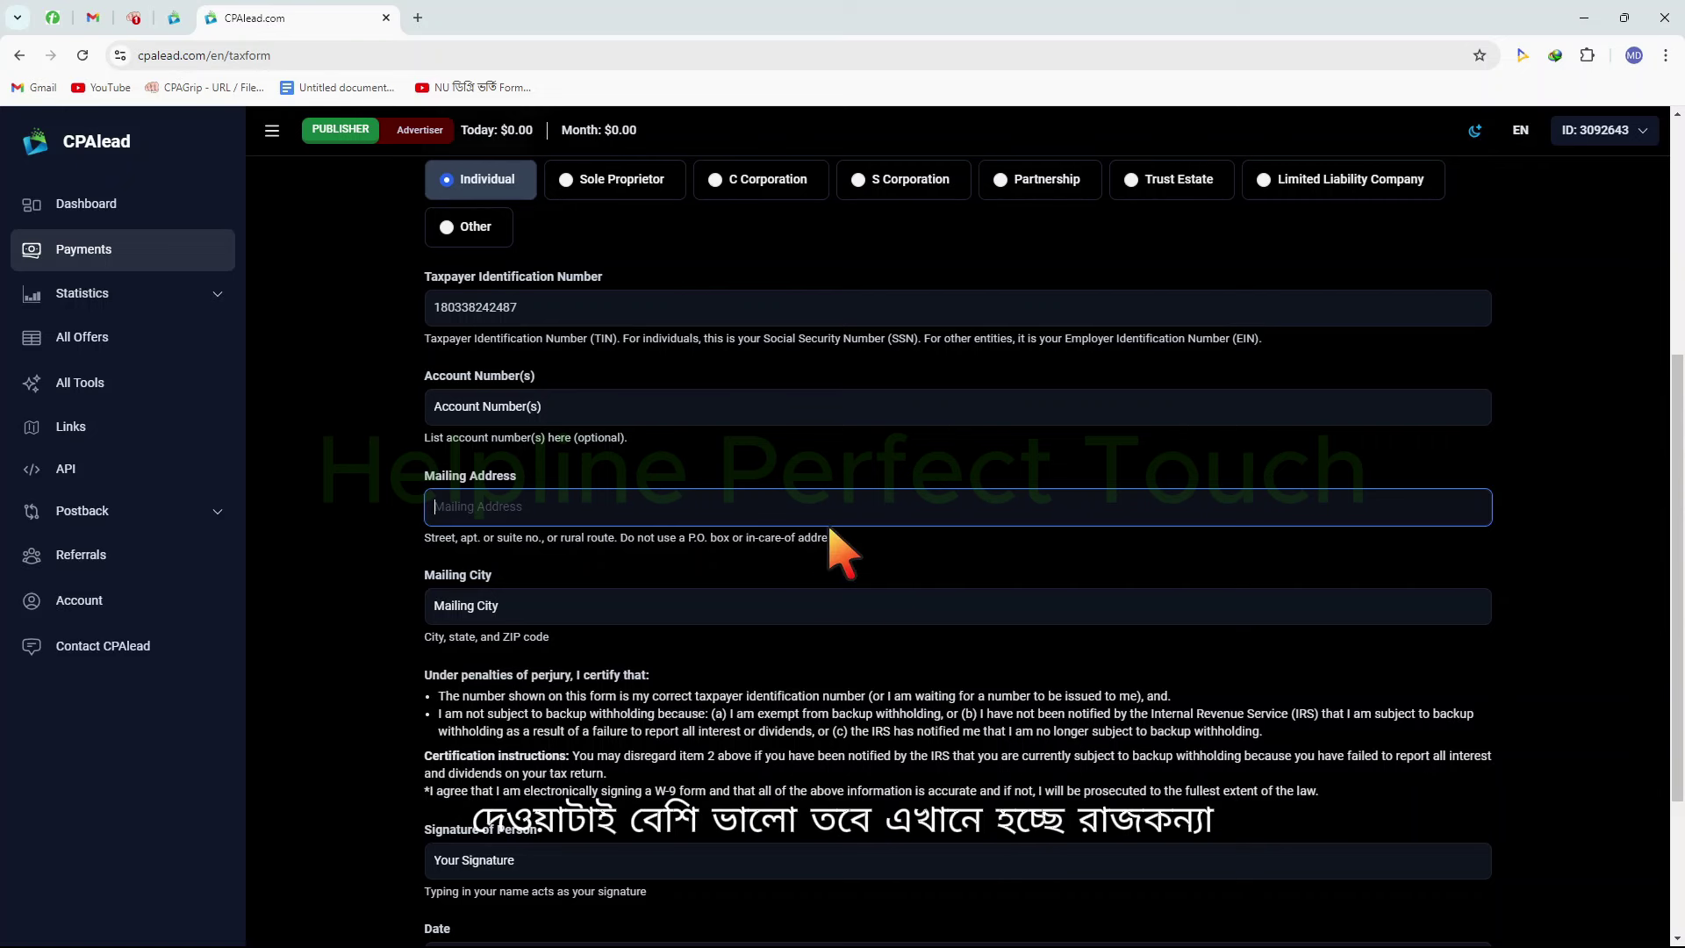
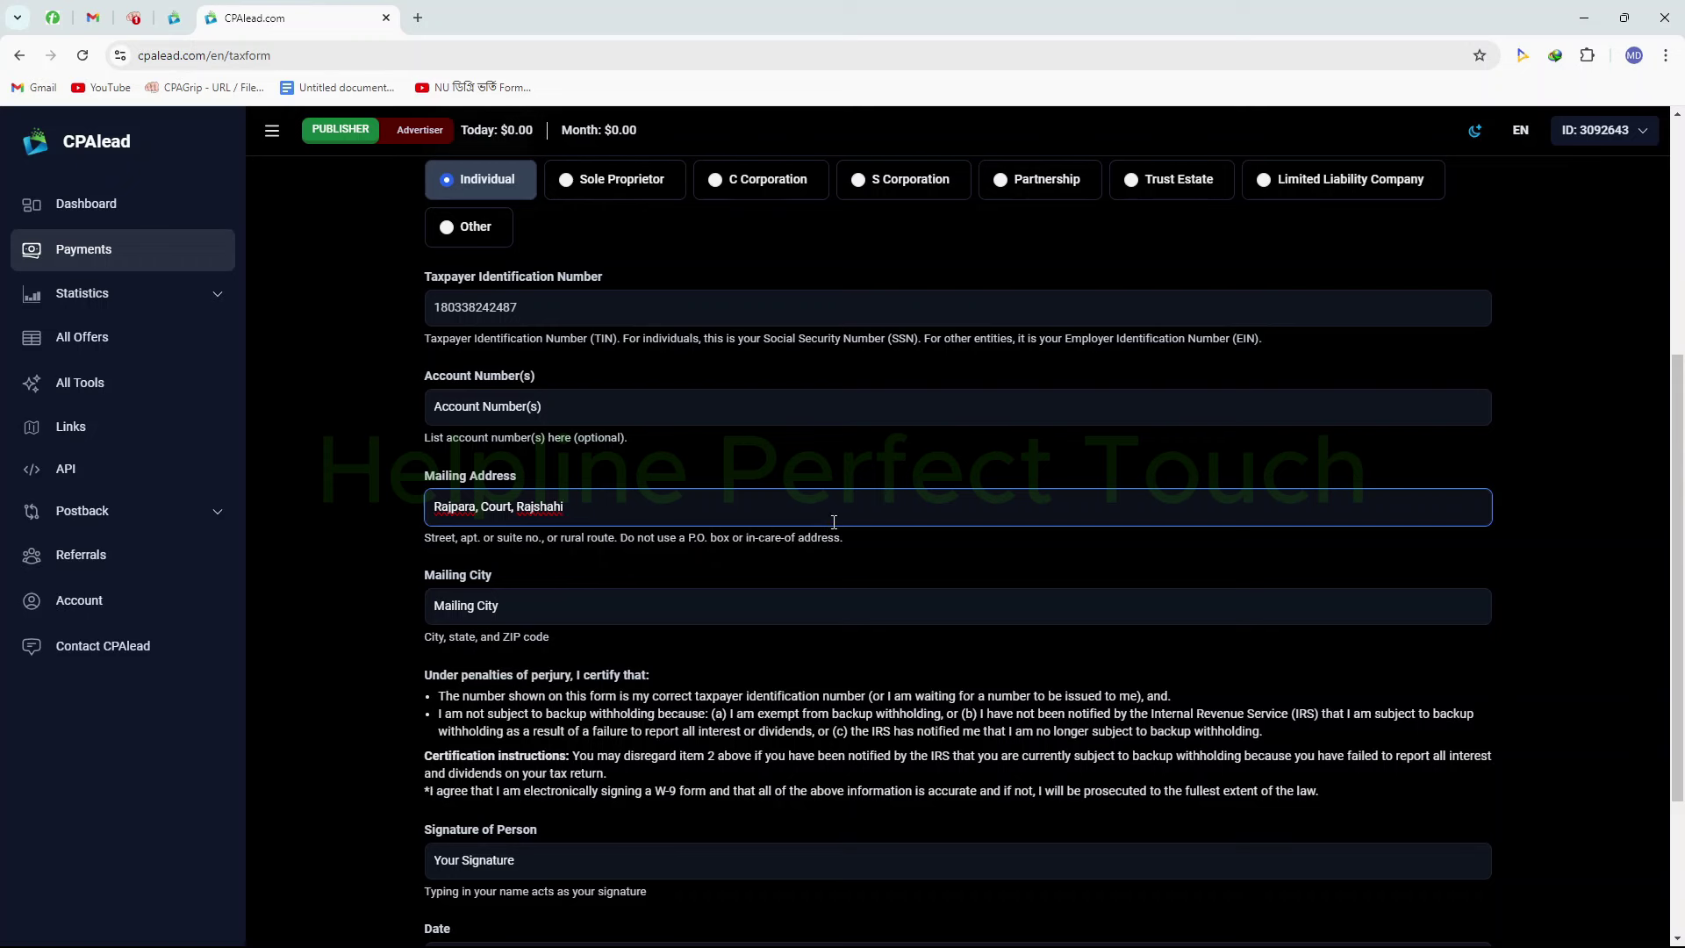
# Enter the mailing city with its ZIP code
pyautogui.scroll(-1, 829, 523)
pyautogui.click(570, 524)
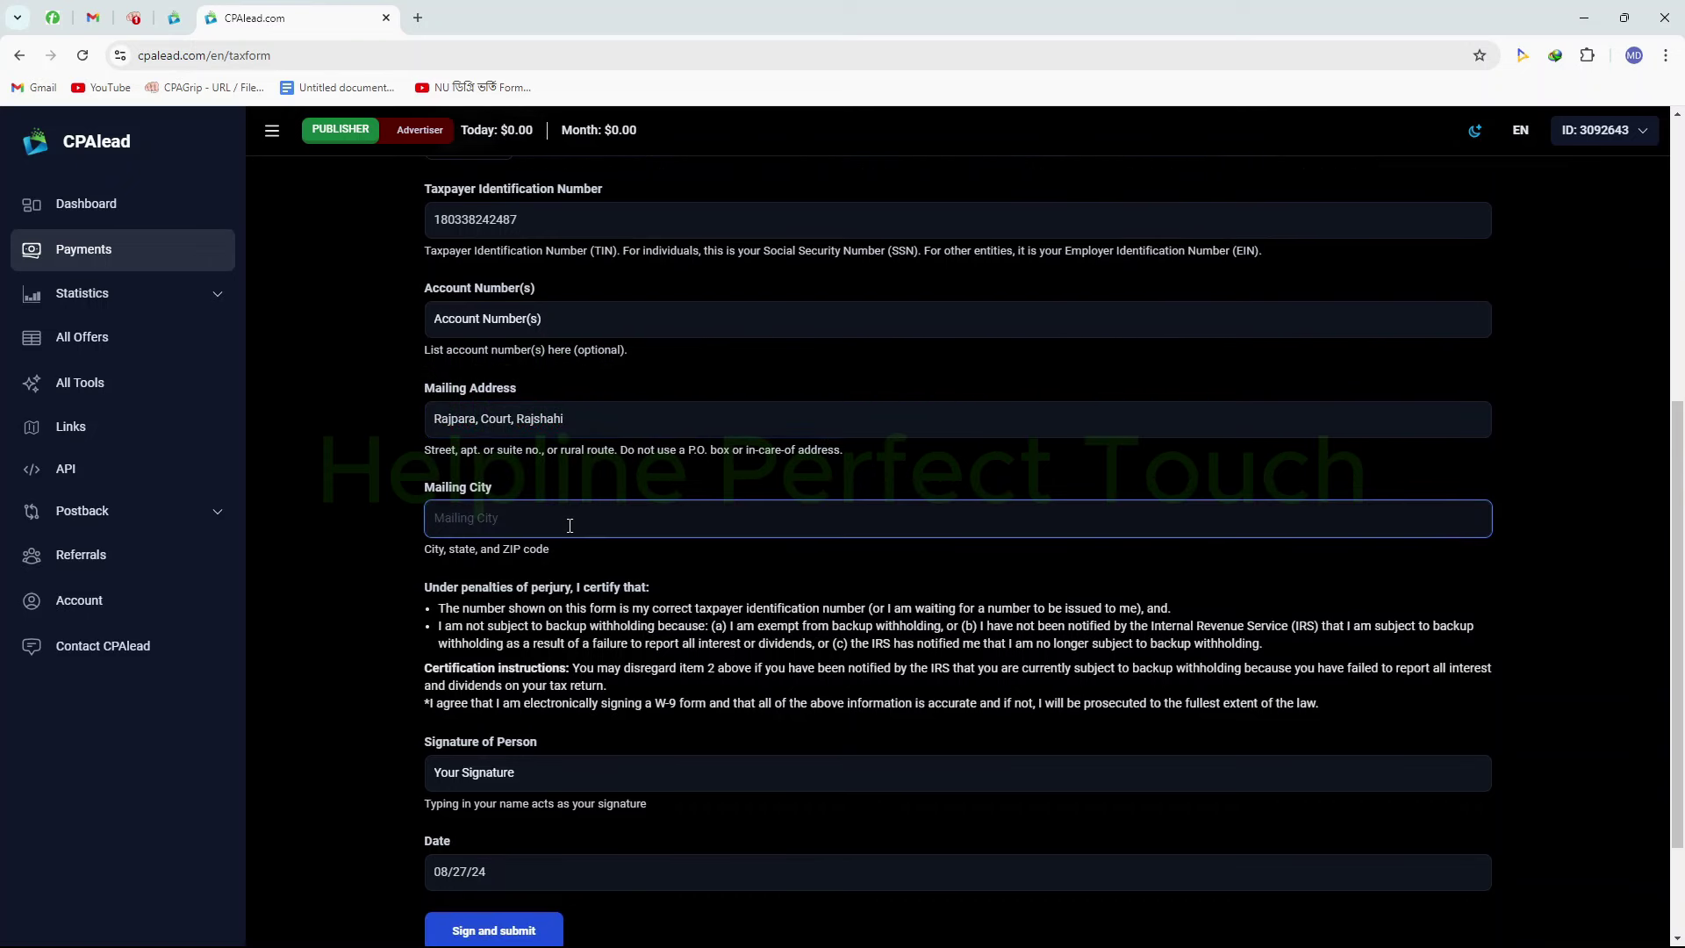
pyautogui.write('Rajshahi 6201')
pyautogui.scroll(-3, 693, 492)
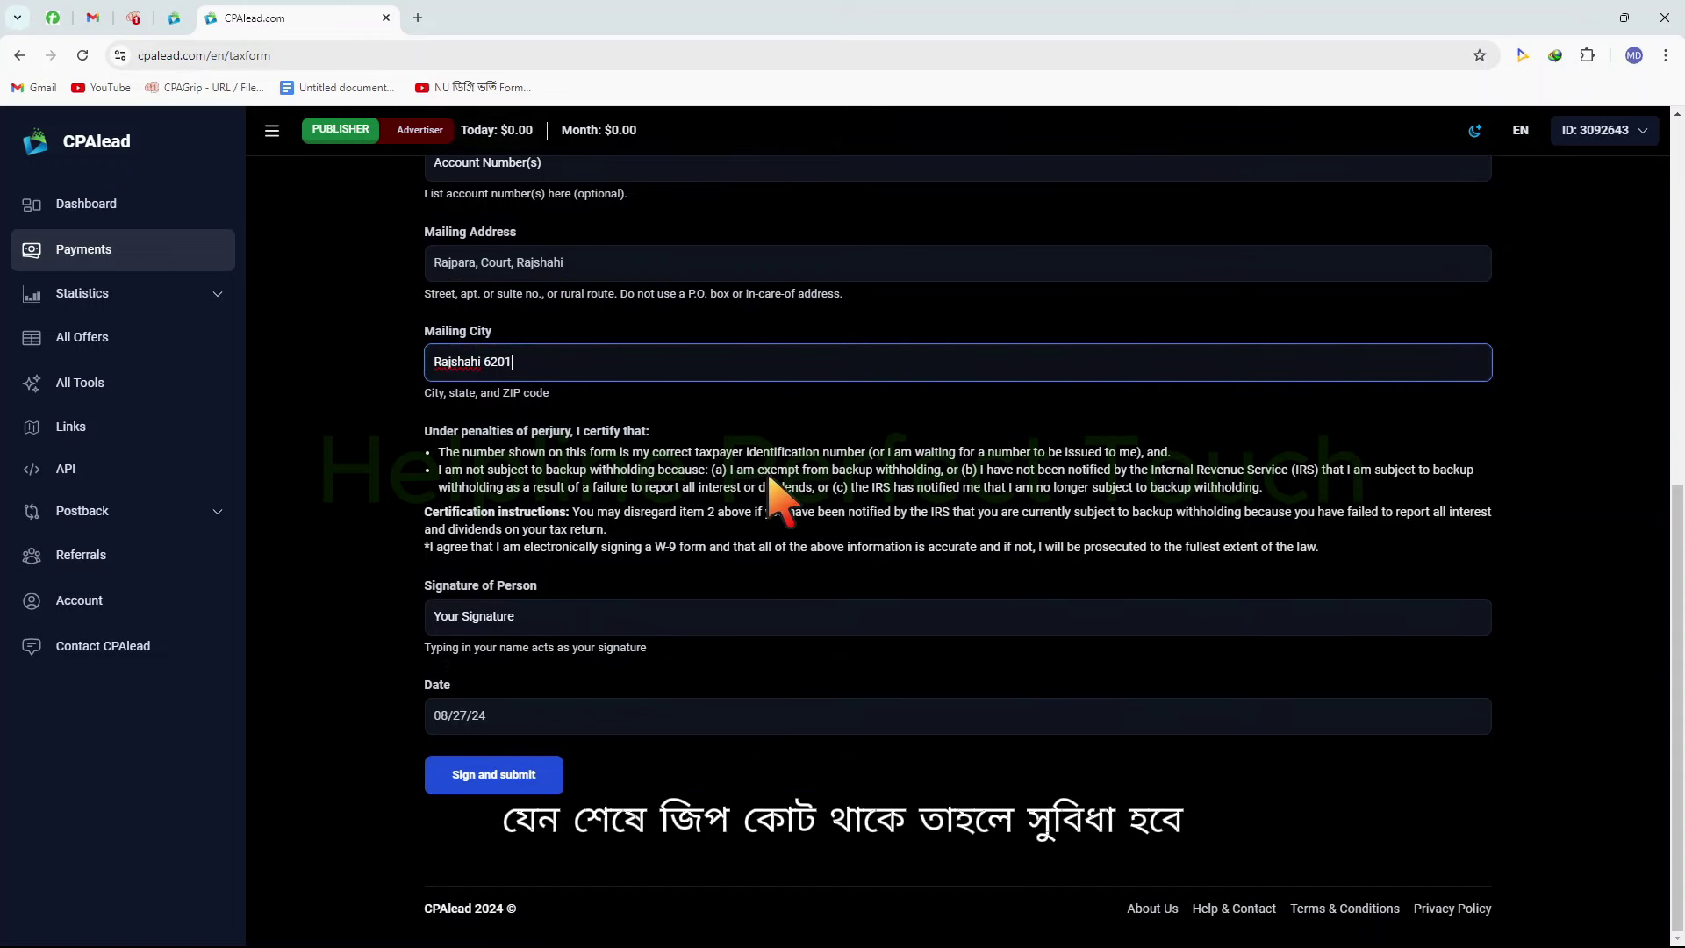
pyautogui.click(587, 623)
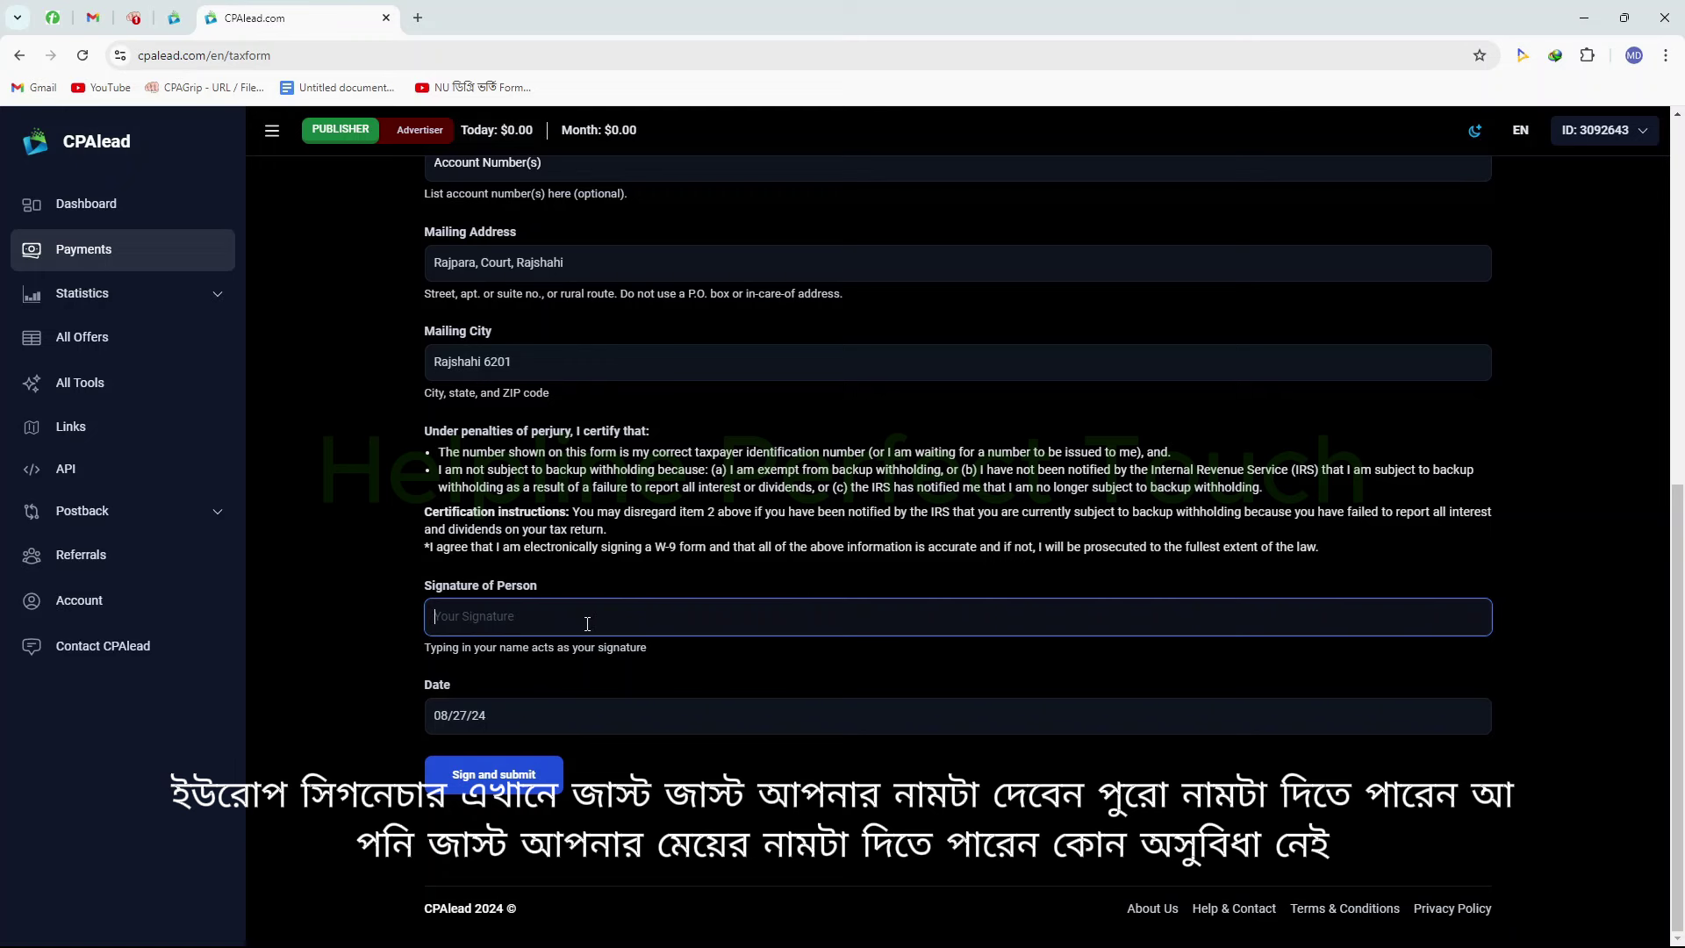
# Type the signer's name as signature, sign and submit the W9, and return to the dashboard
pyautogui.write('Osim')
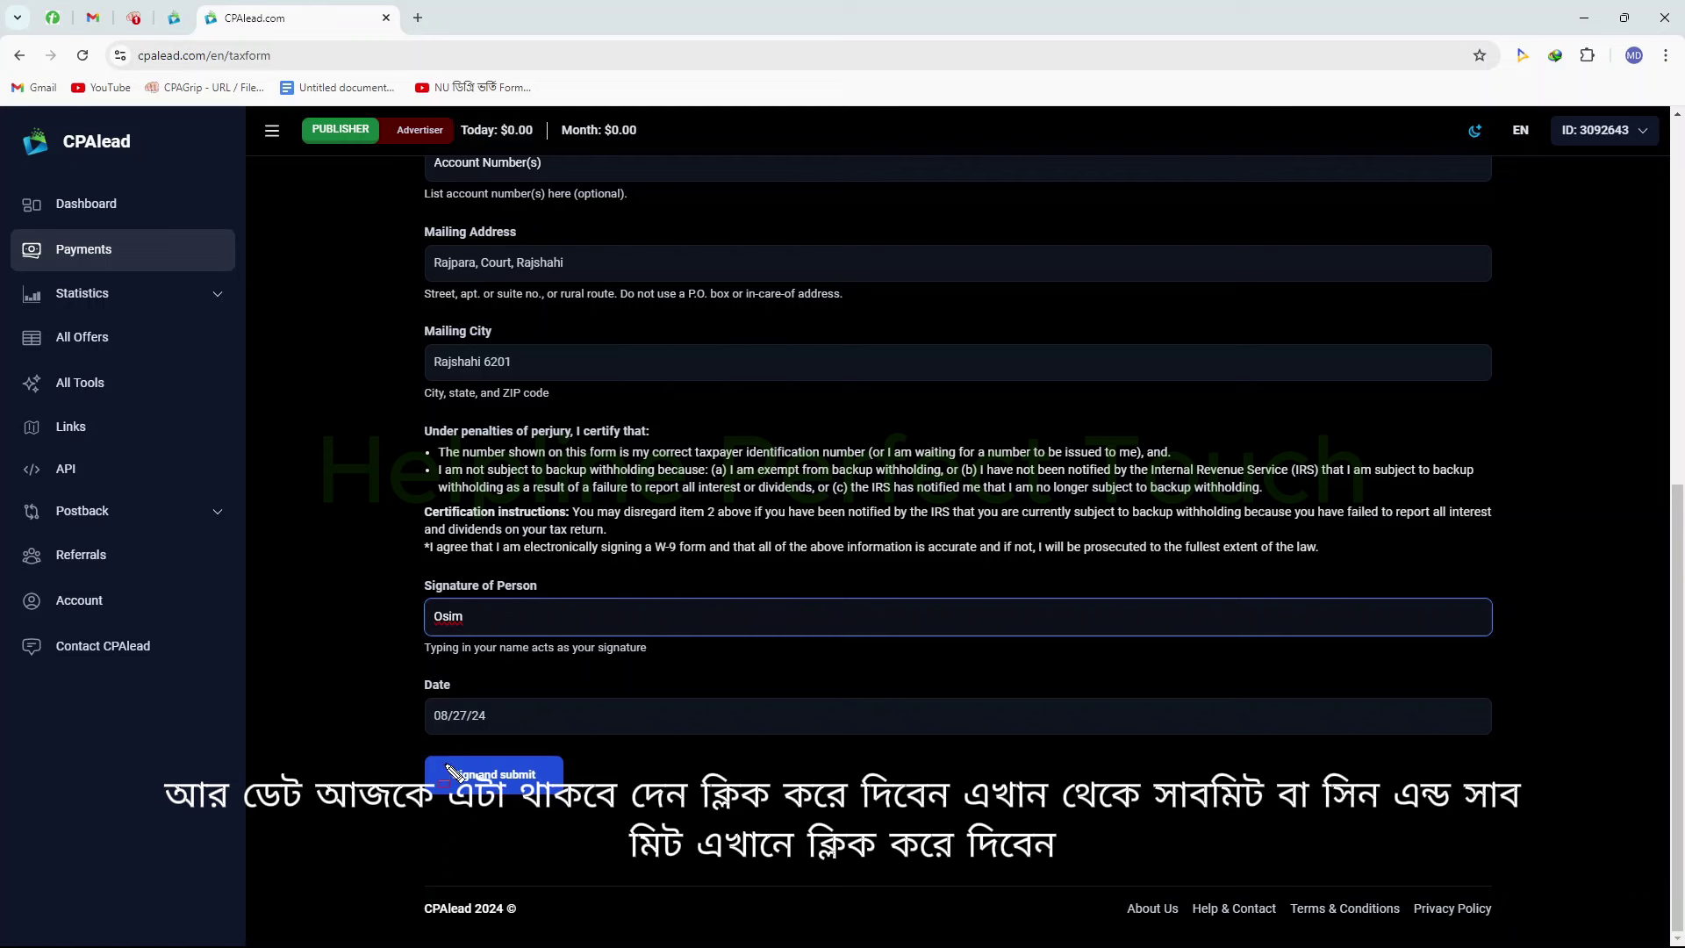
pyautogui.moveTo(435, 751); pyautogui.dragTo(648, 819)
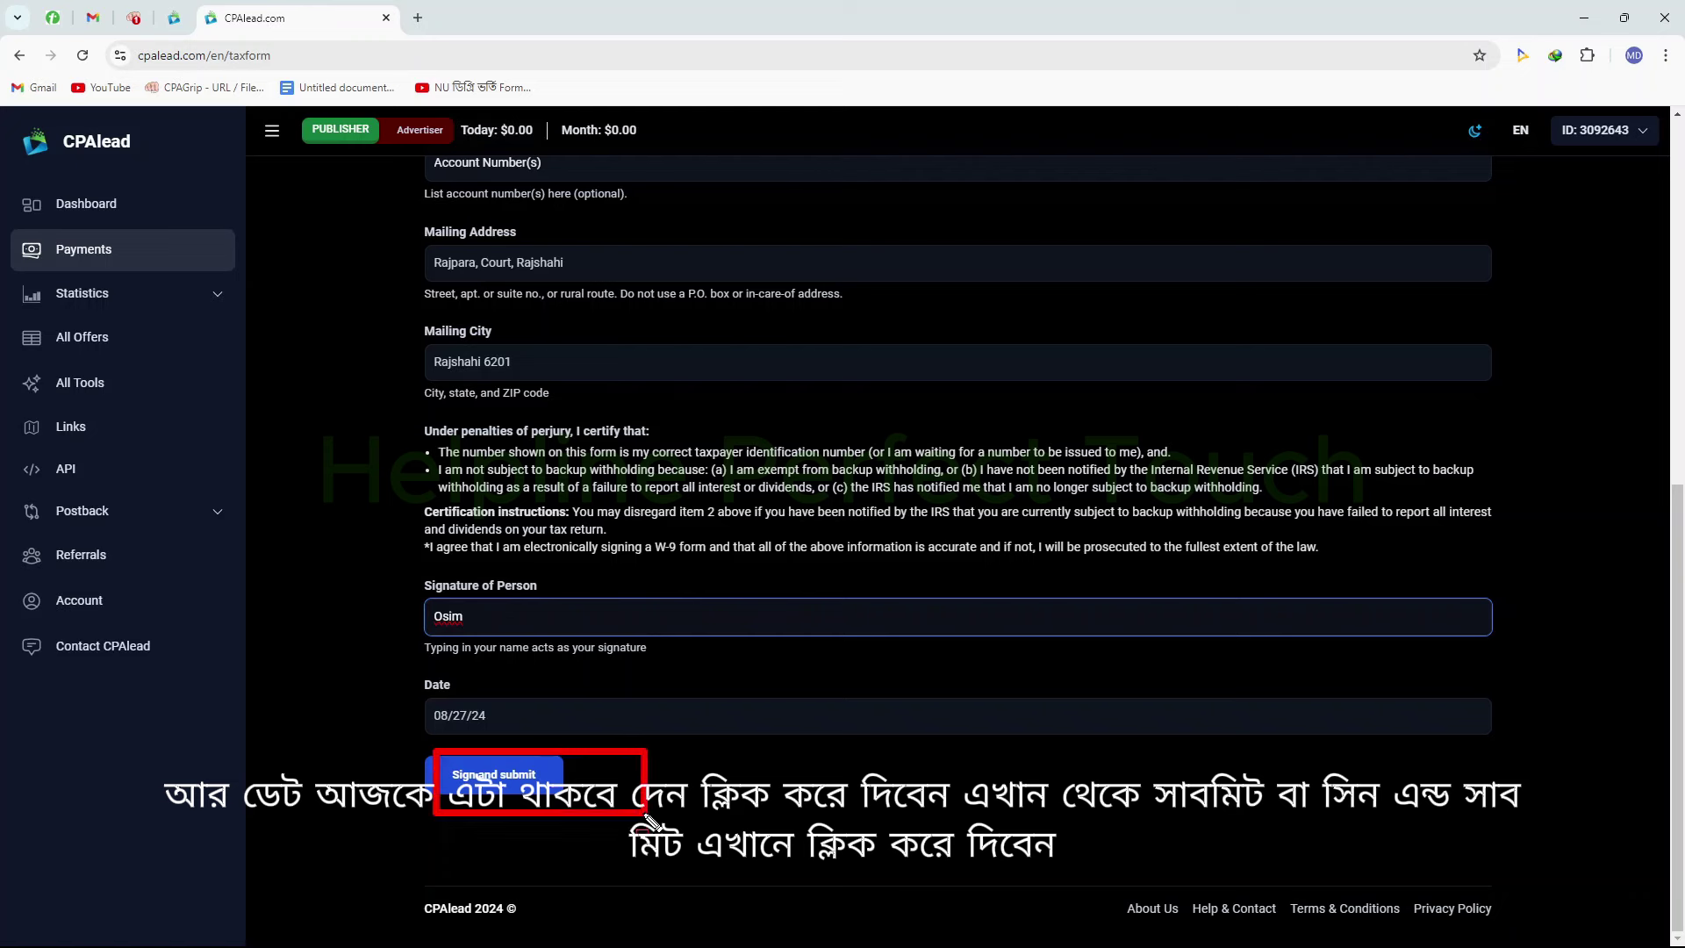
pyautogui.click(647, 817)
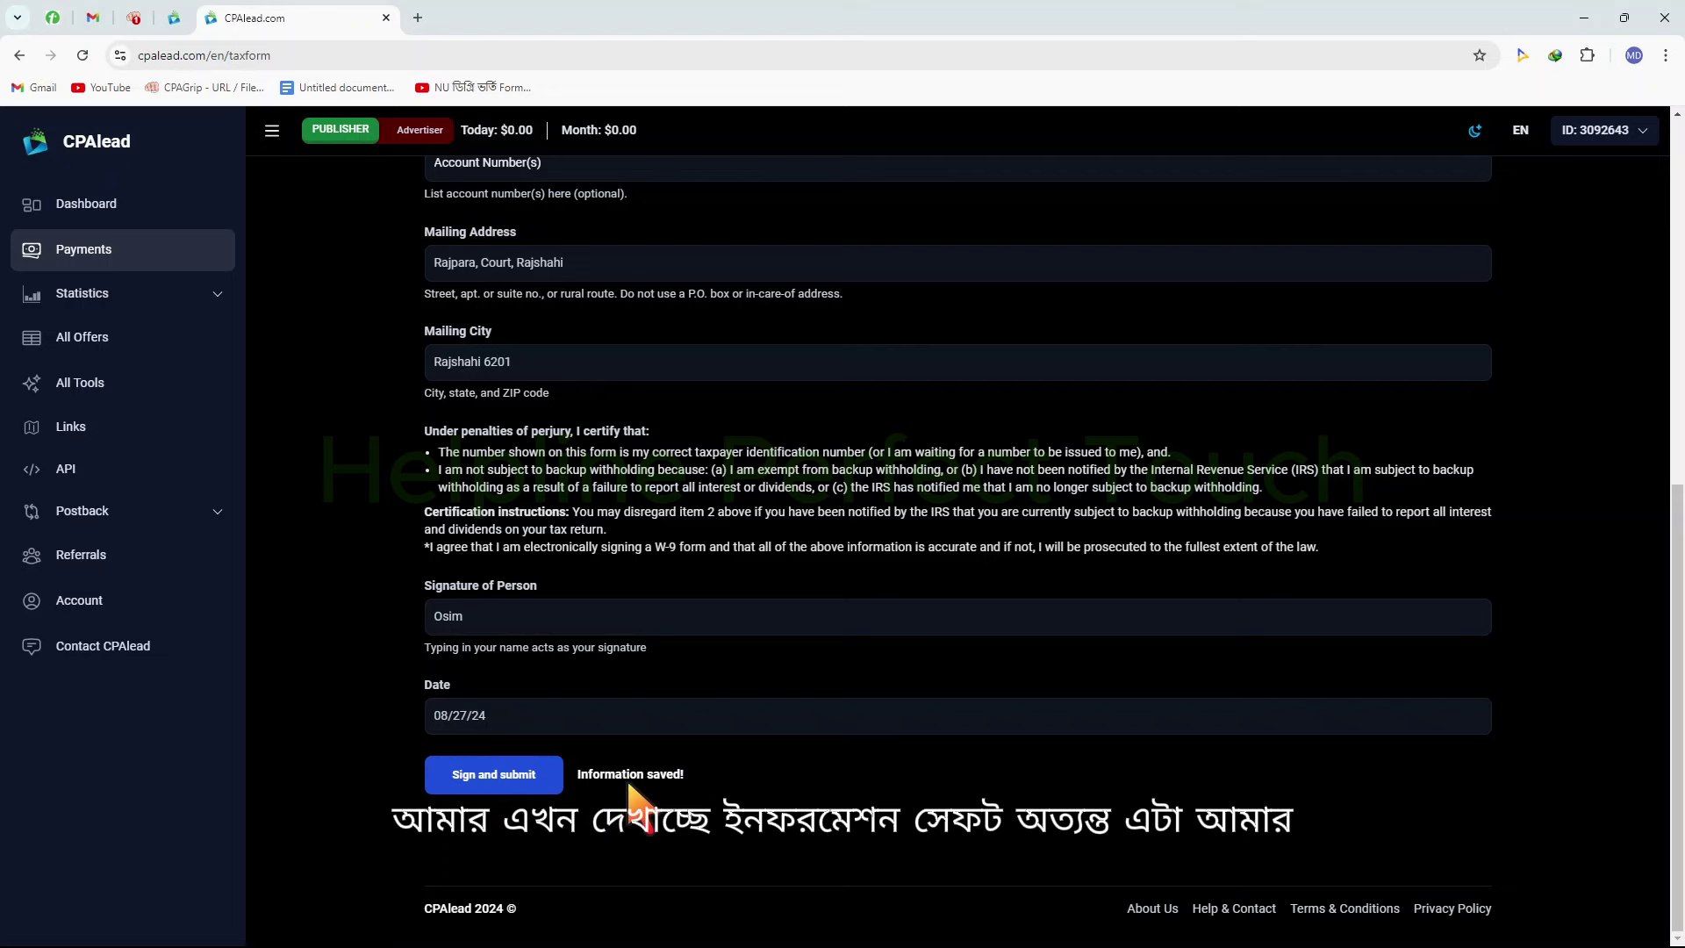
pyautogui.moveTo(582, 787); pyautogui.dragTo(752, 798)
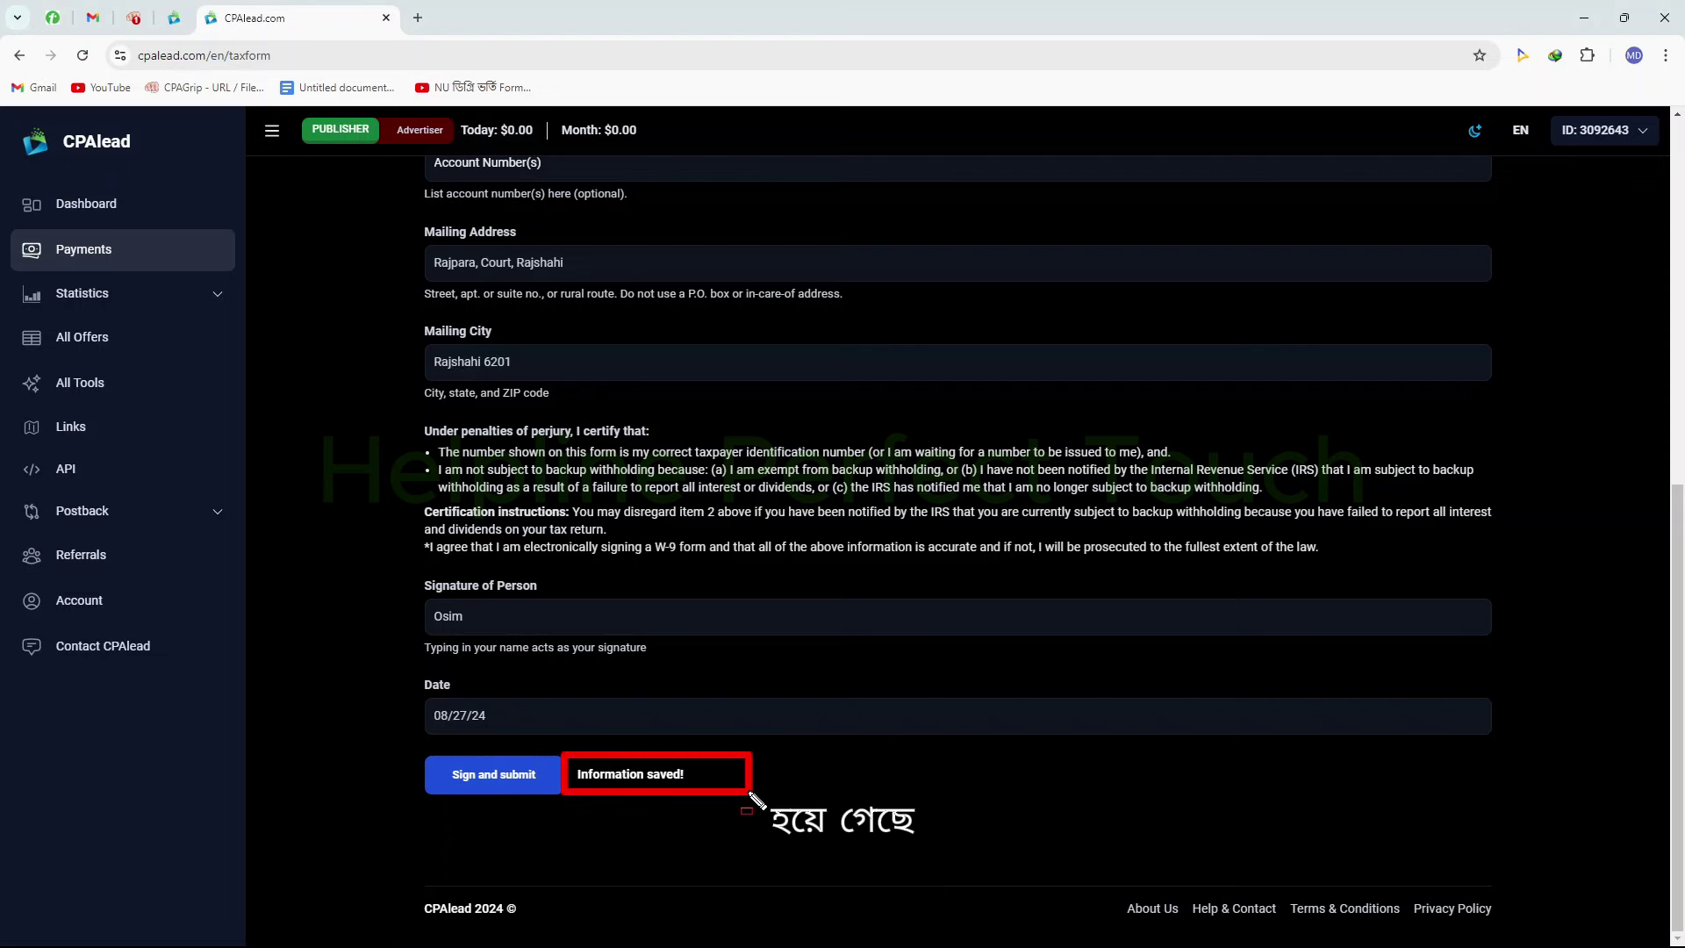
pyautogui.scroll(2, 747, 790)
pyautogui.scroll(1, 747, 790)
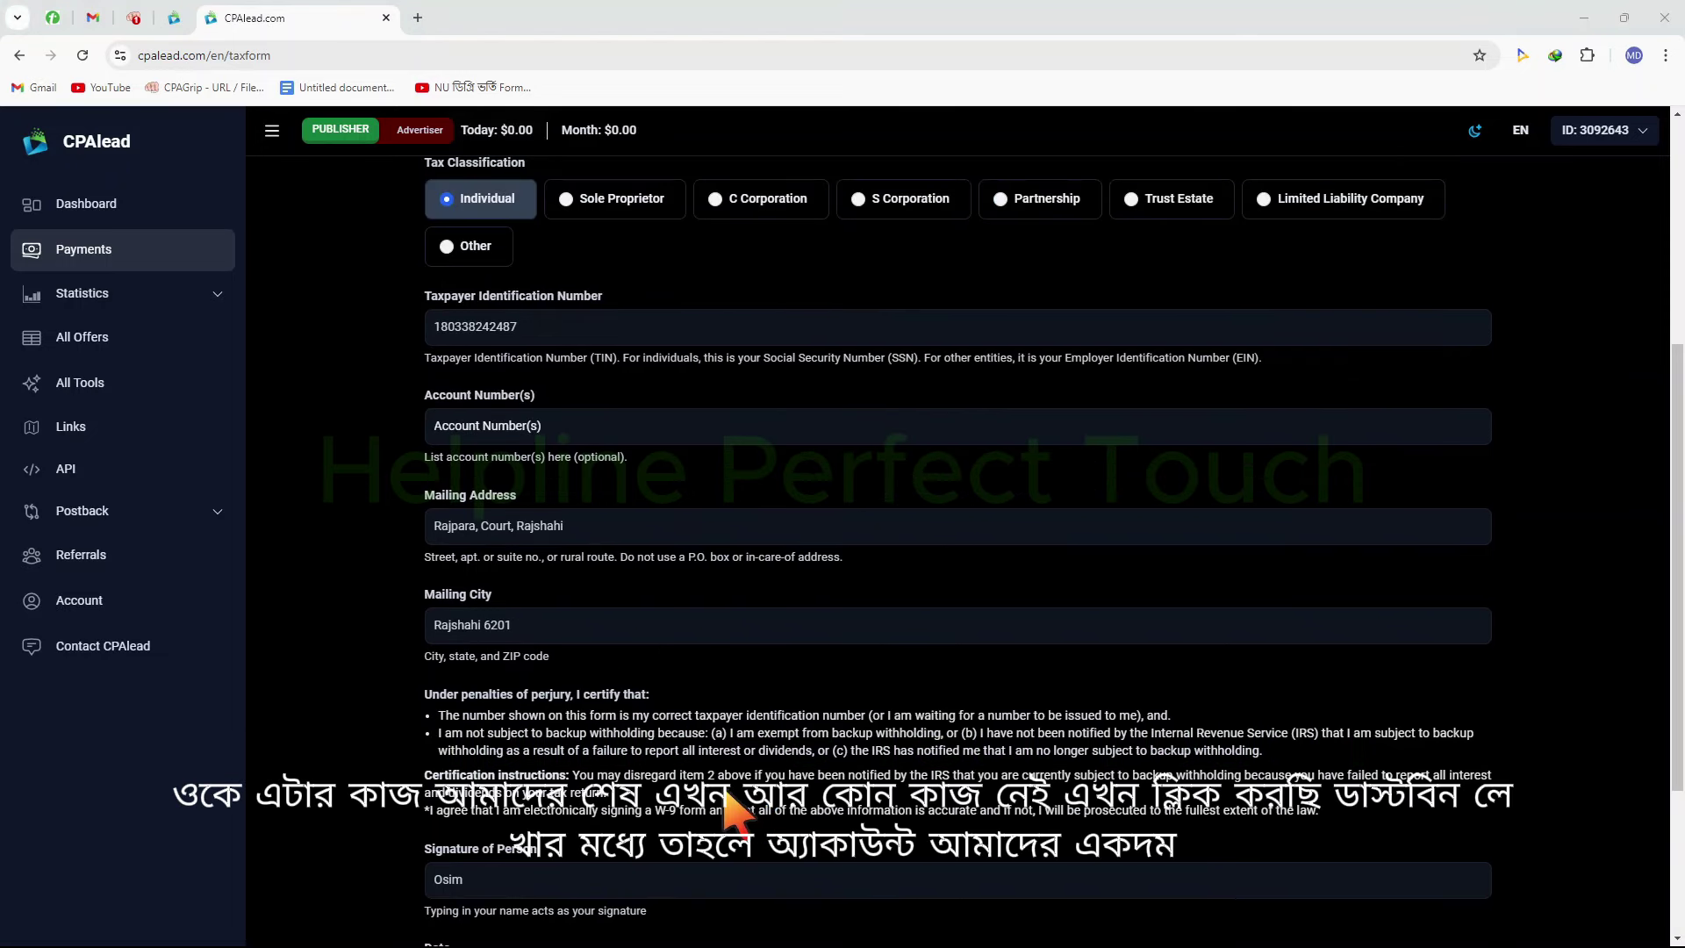
pyautogui.click(114, 207)
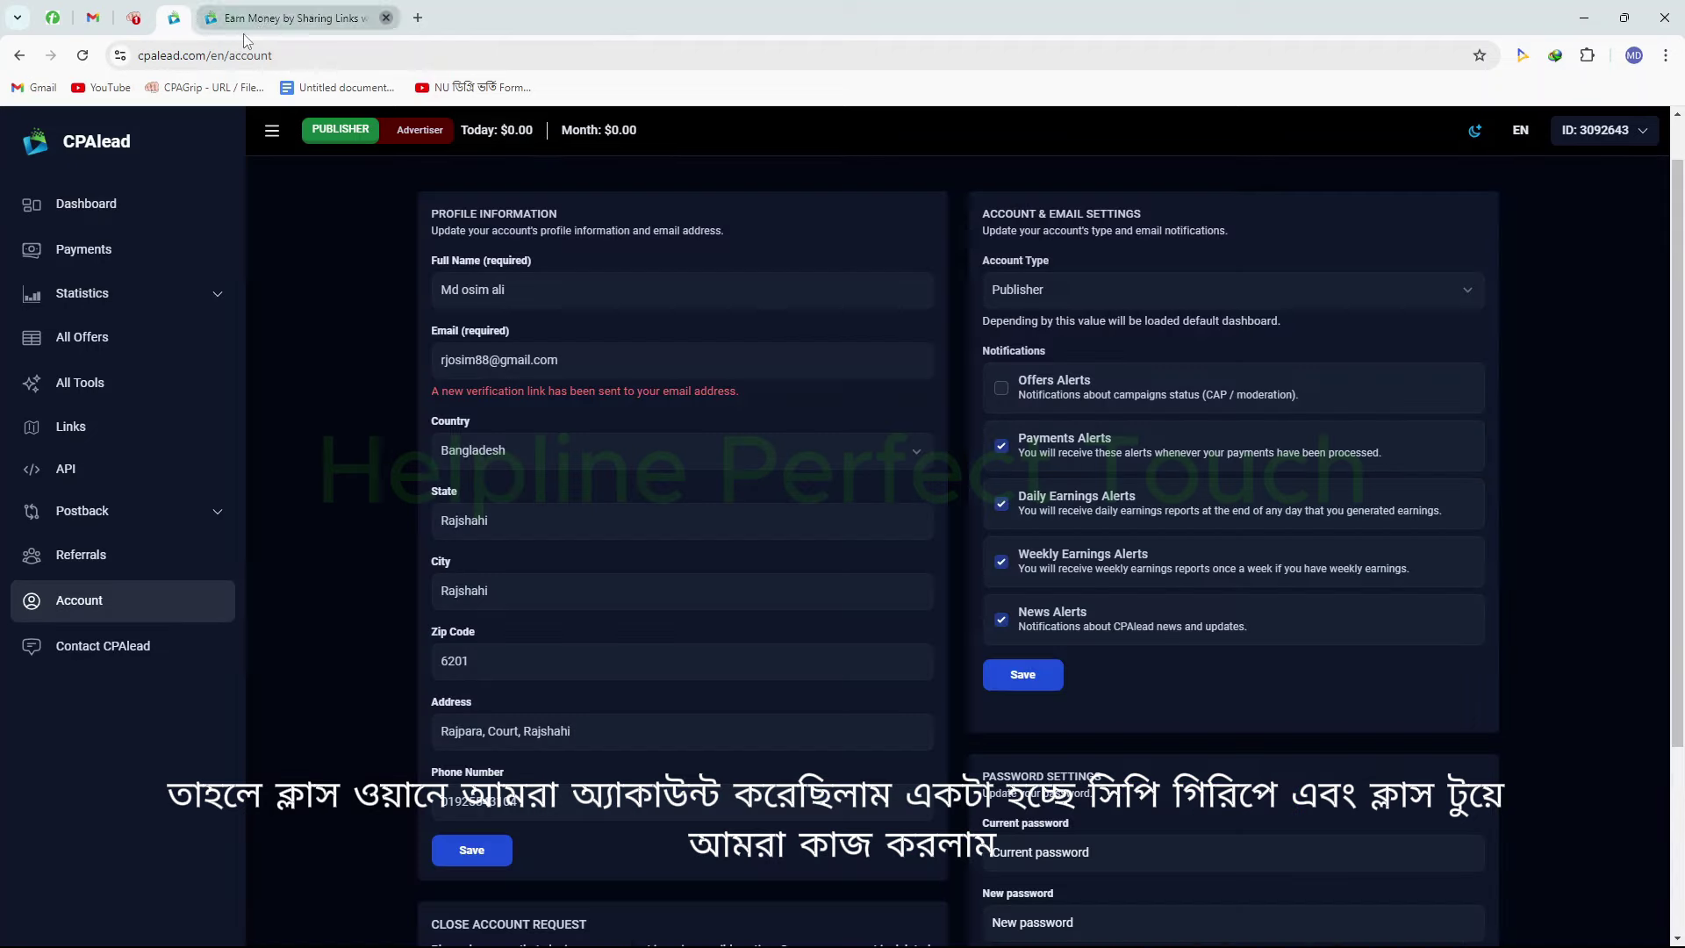
# Close the extra CPAlead tab, reload the page, and return to the dashboard
pyautogui.middleClick(245, 37)
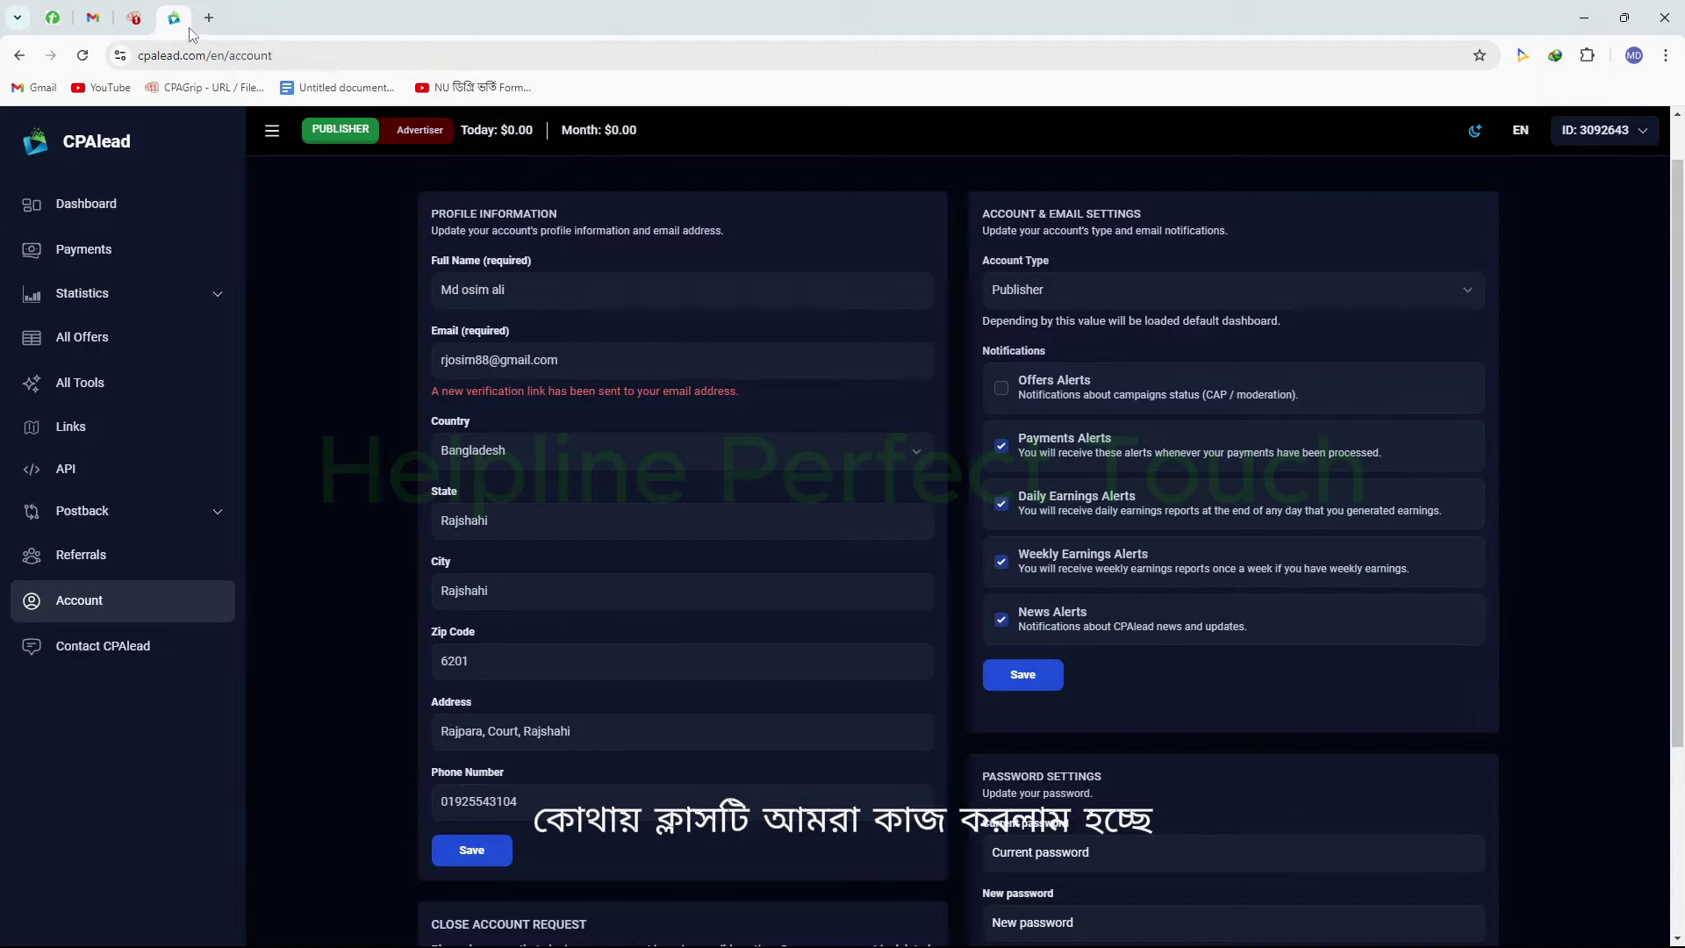
pyautogui.press('F5')
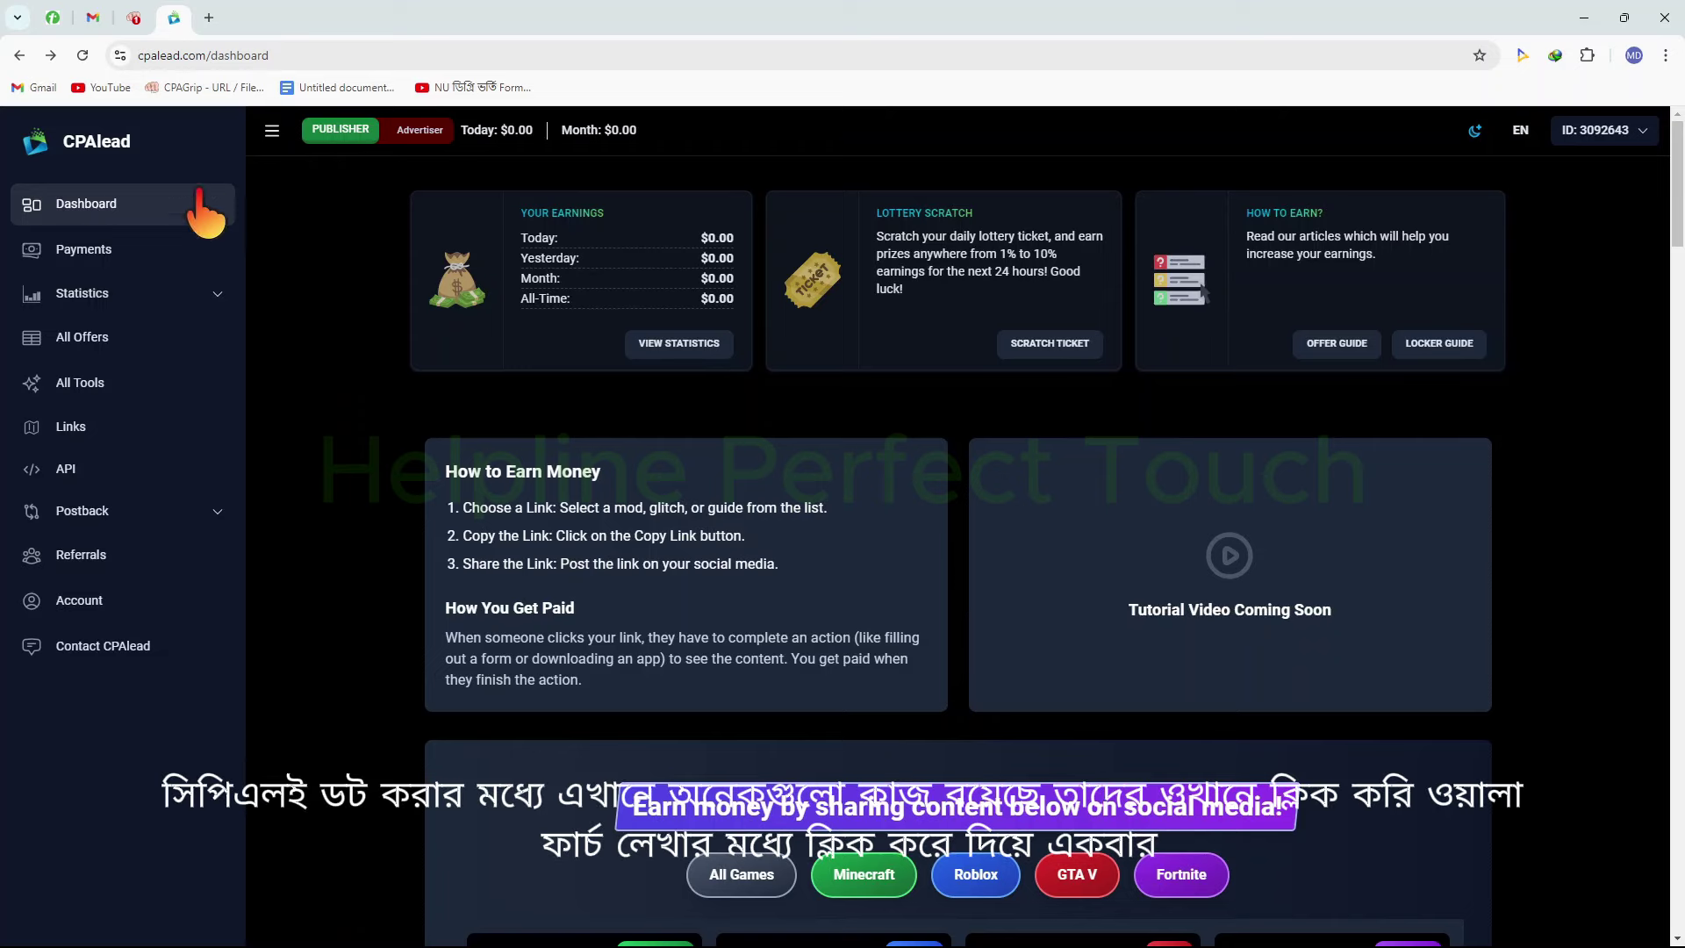
pyautogui.click(206, 211)
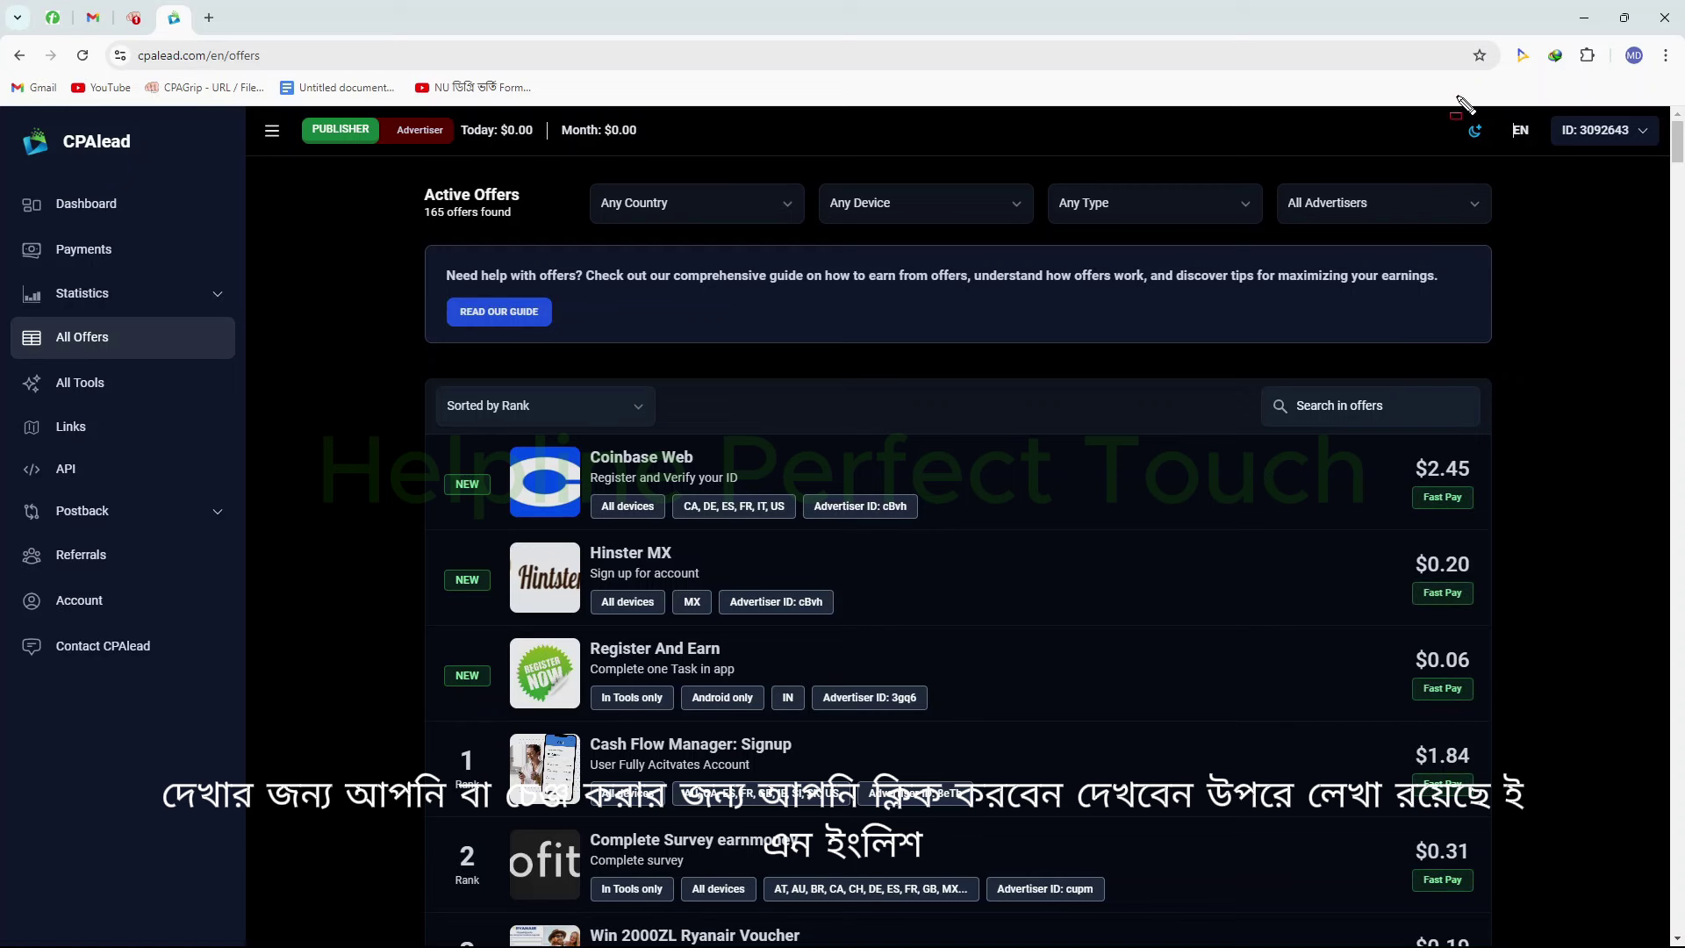
# Switch CPAlead from the dark theme to Light using the moon icon
pyautogui.moveTo(1439, 84); pyautogui.dragTo(1618, 186)
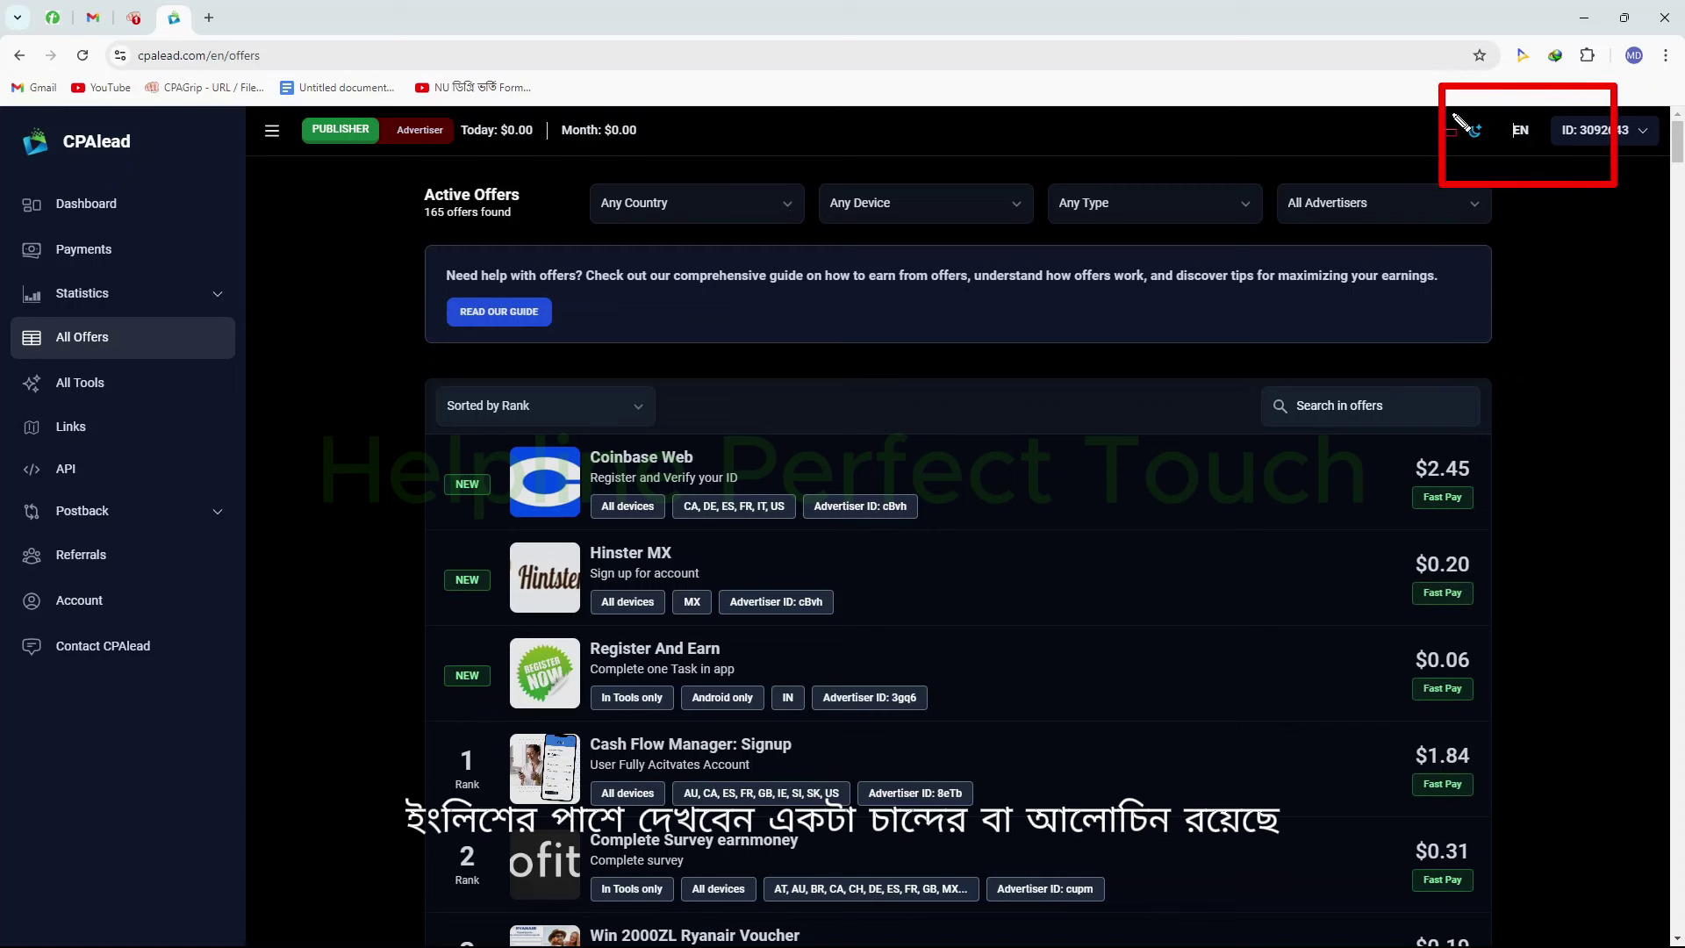
pyautogui.moveTo(1448, 105); pyautogui.dragTo(1501, 151)
pyautogui.press('Escape')
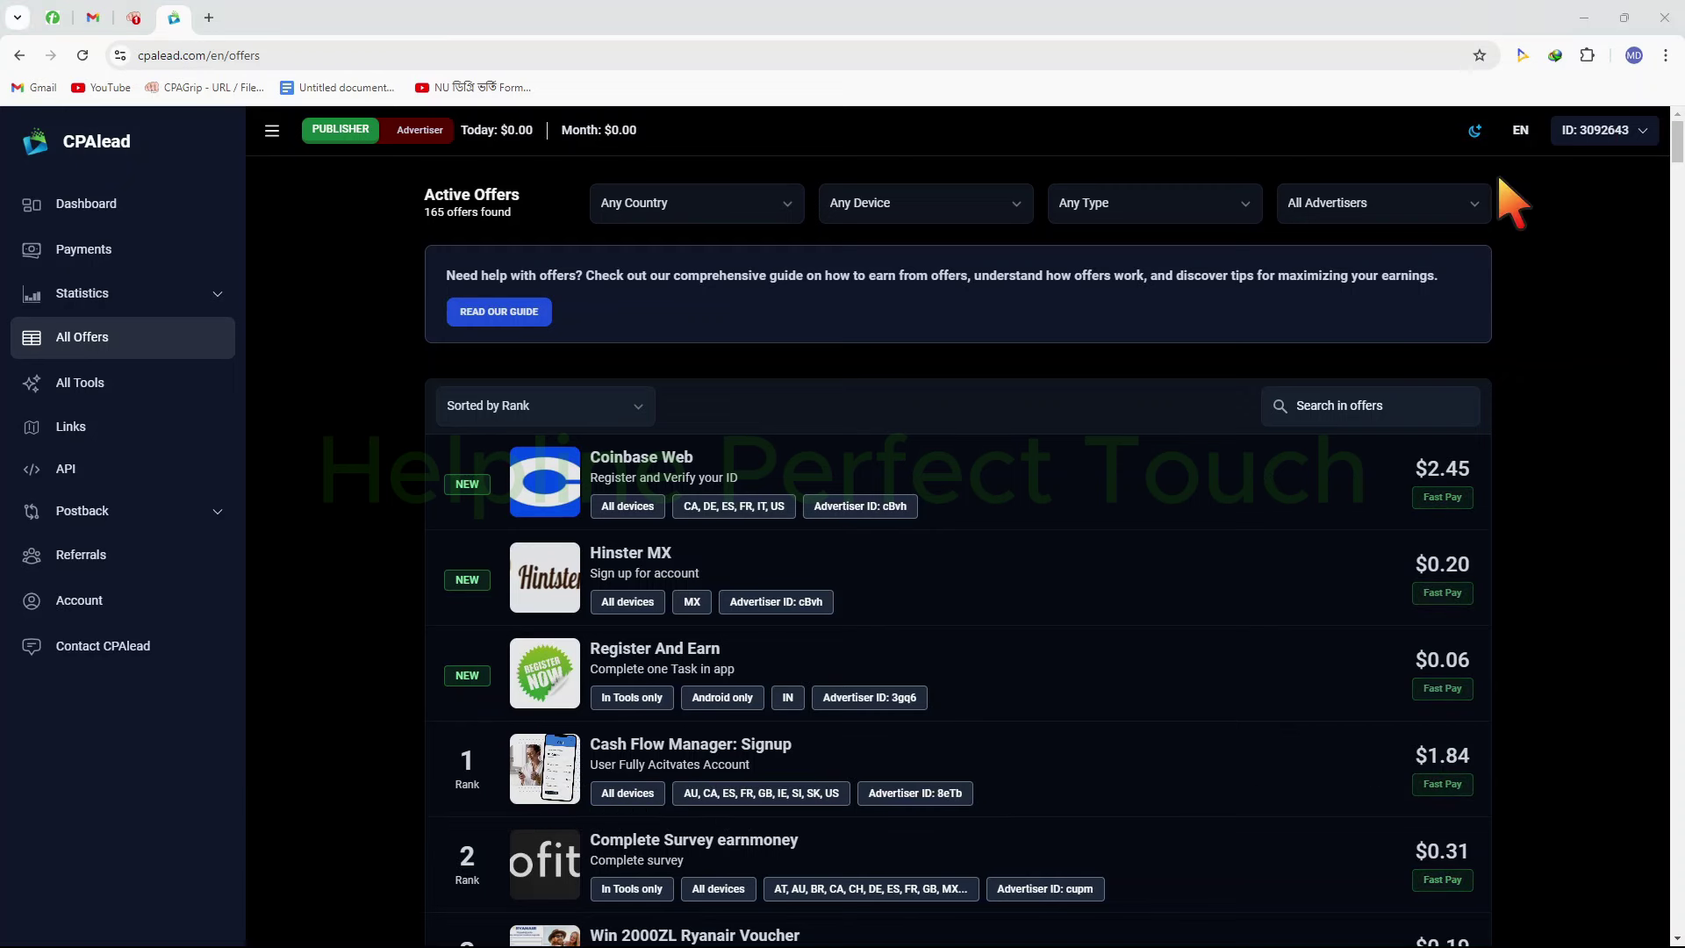
pyautogui.click(1478, 136)
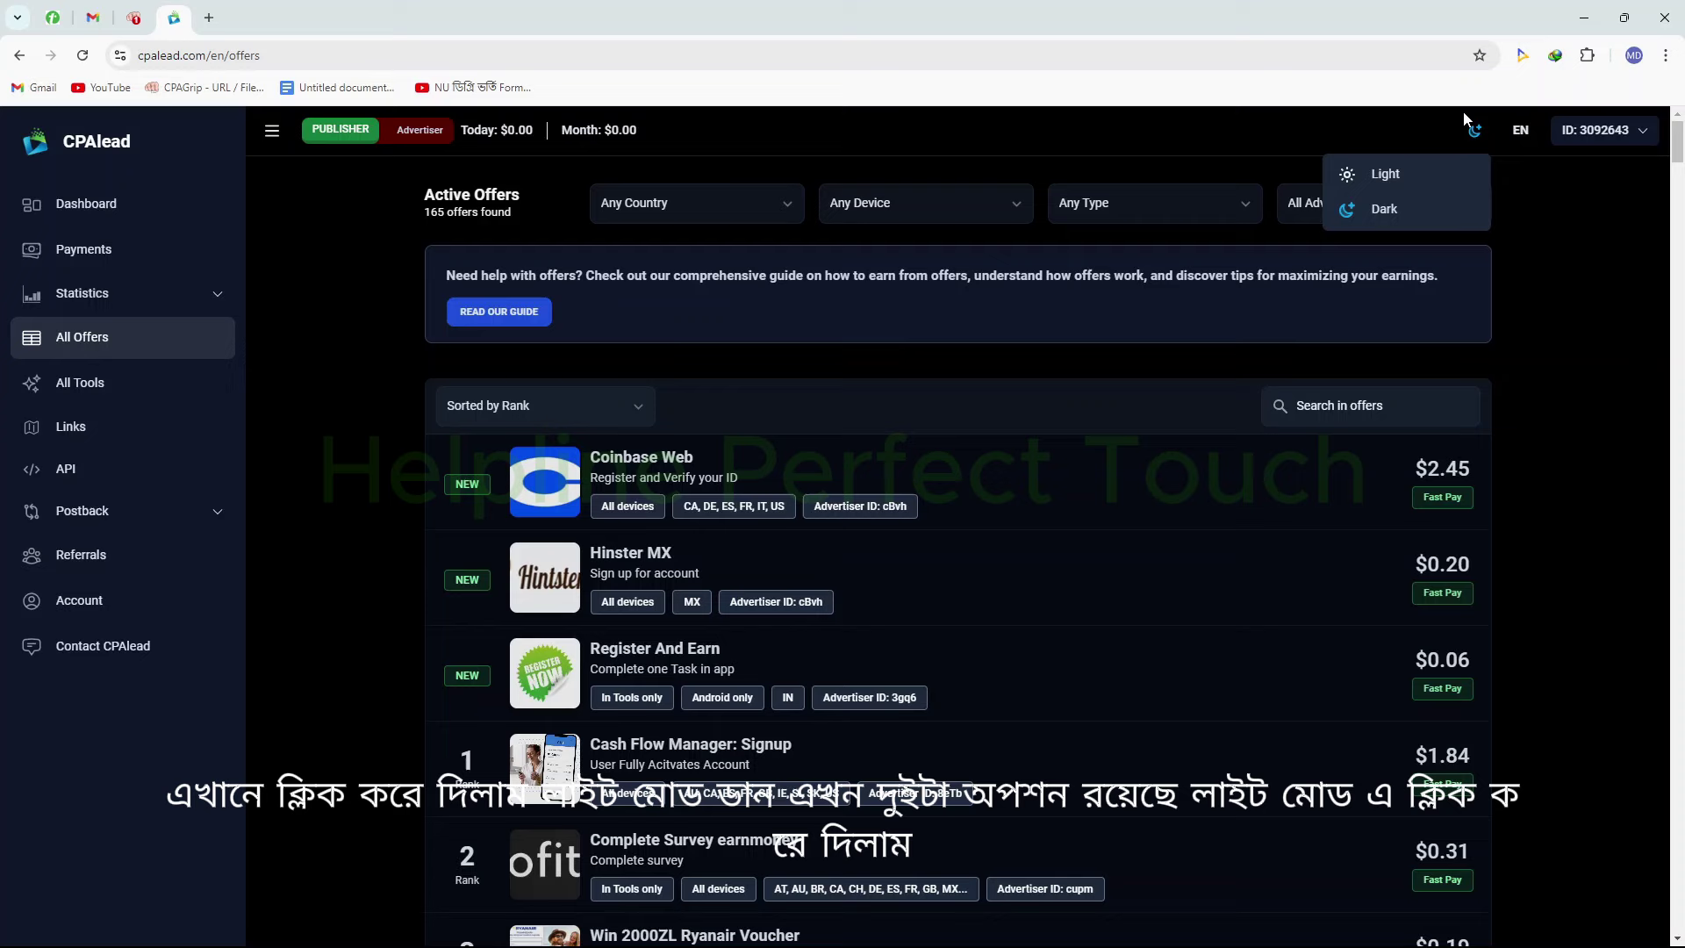
pyautogui.click(1404, 176)
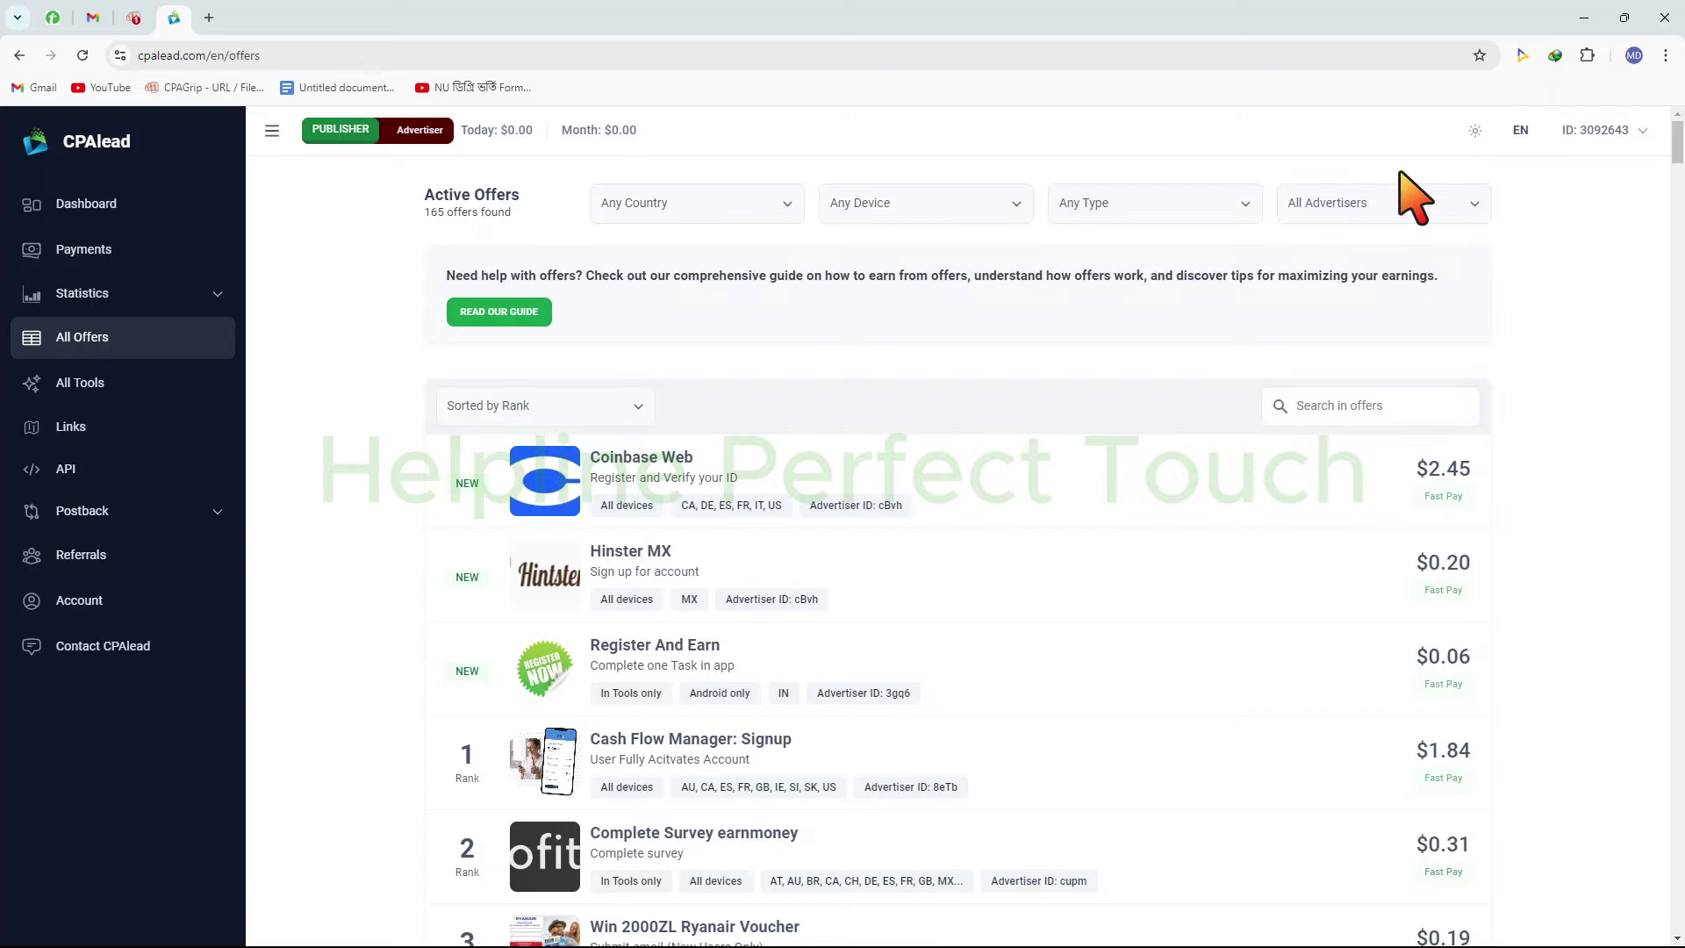
pyautogui.scroll(-10, 1105, 342)
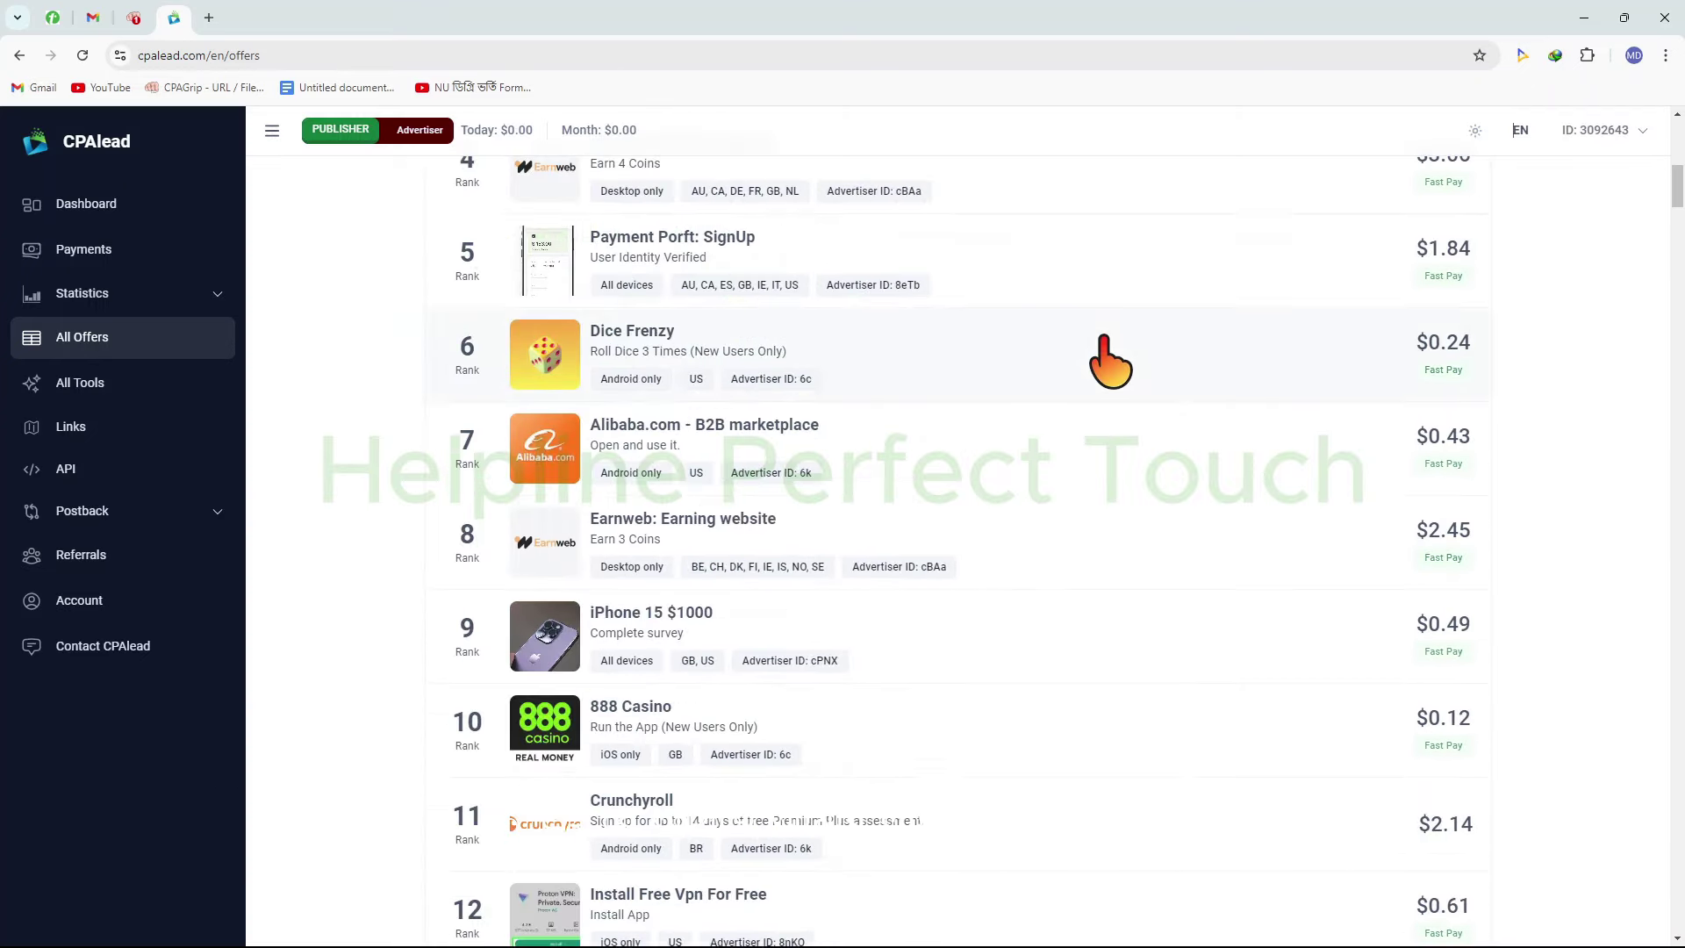
pyautogui.scroll(10, 1104, 343)
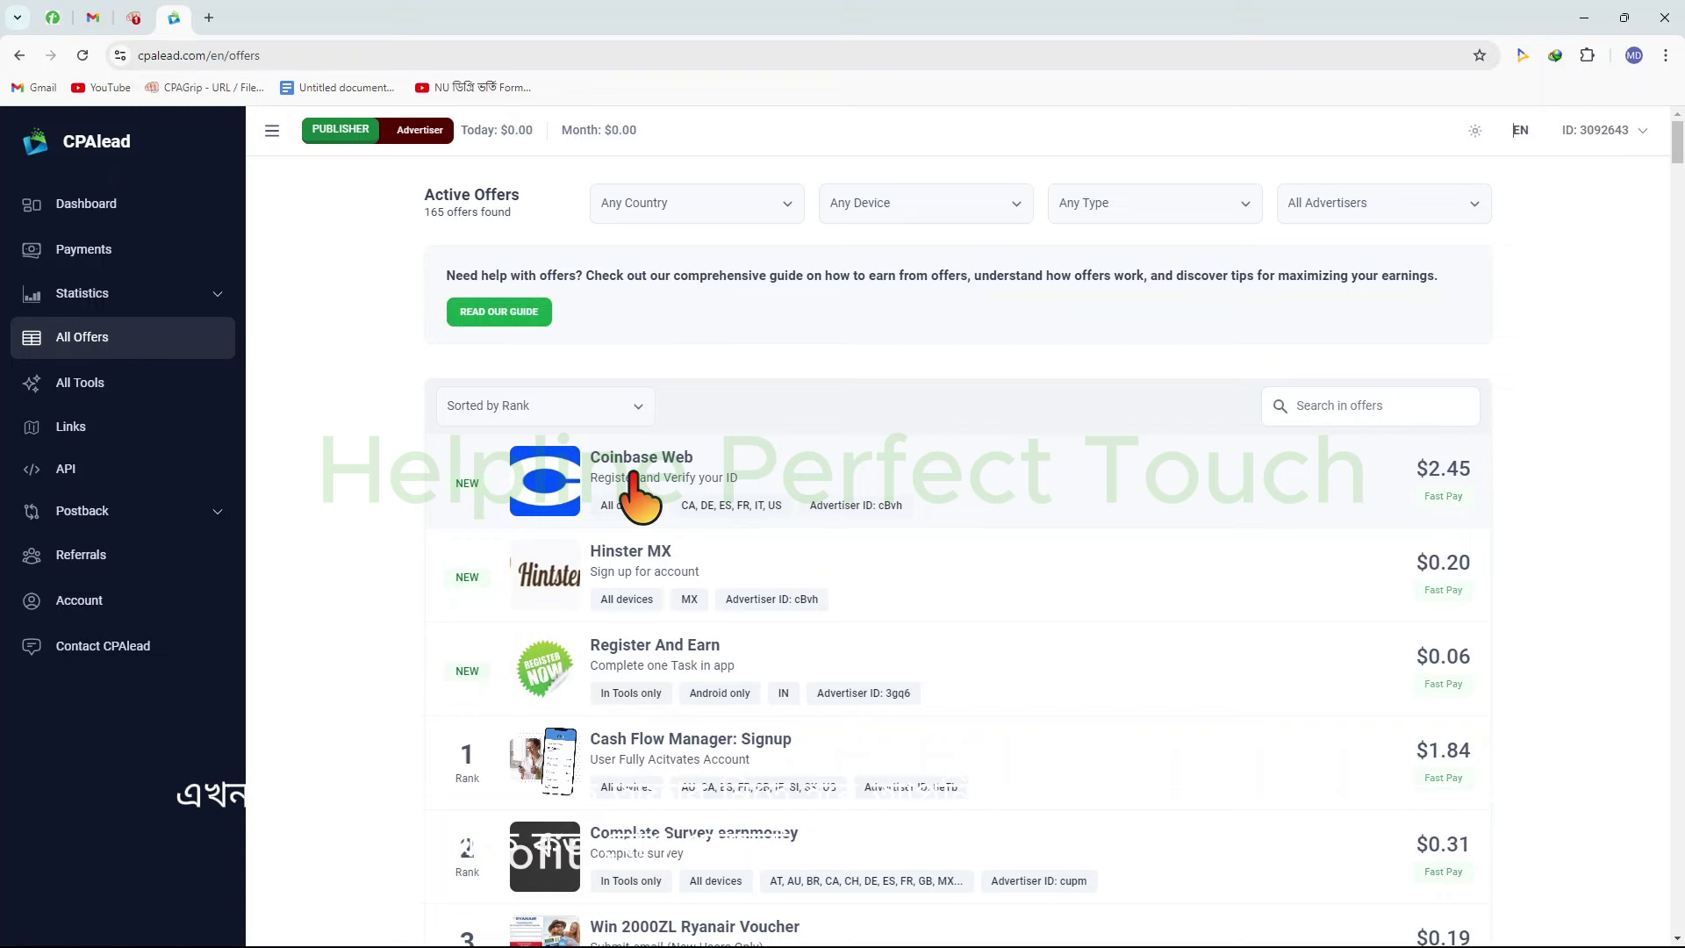
pyautogui.moveTo(1491, 693); pyautogui.dragTo(1502, 946)
pyautogui.moveTo(428, 392)
pyautogui.mouseDown()
pyautogui.moveTo(667, 530)
pyautogui.moveTo(874, 811)
pyautogui.moveTo(1038, 945)
pyautogui.mouseUp()
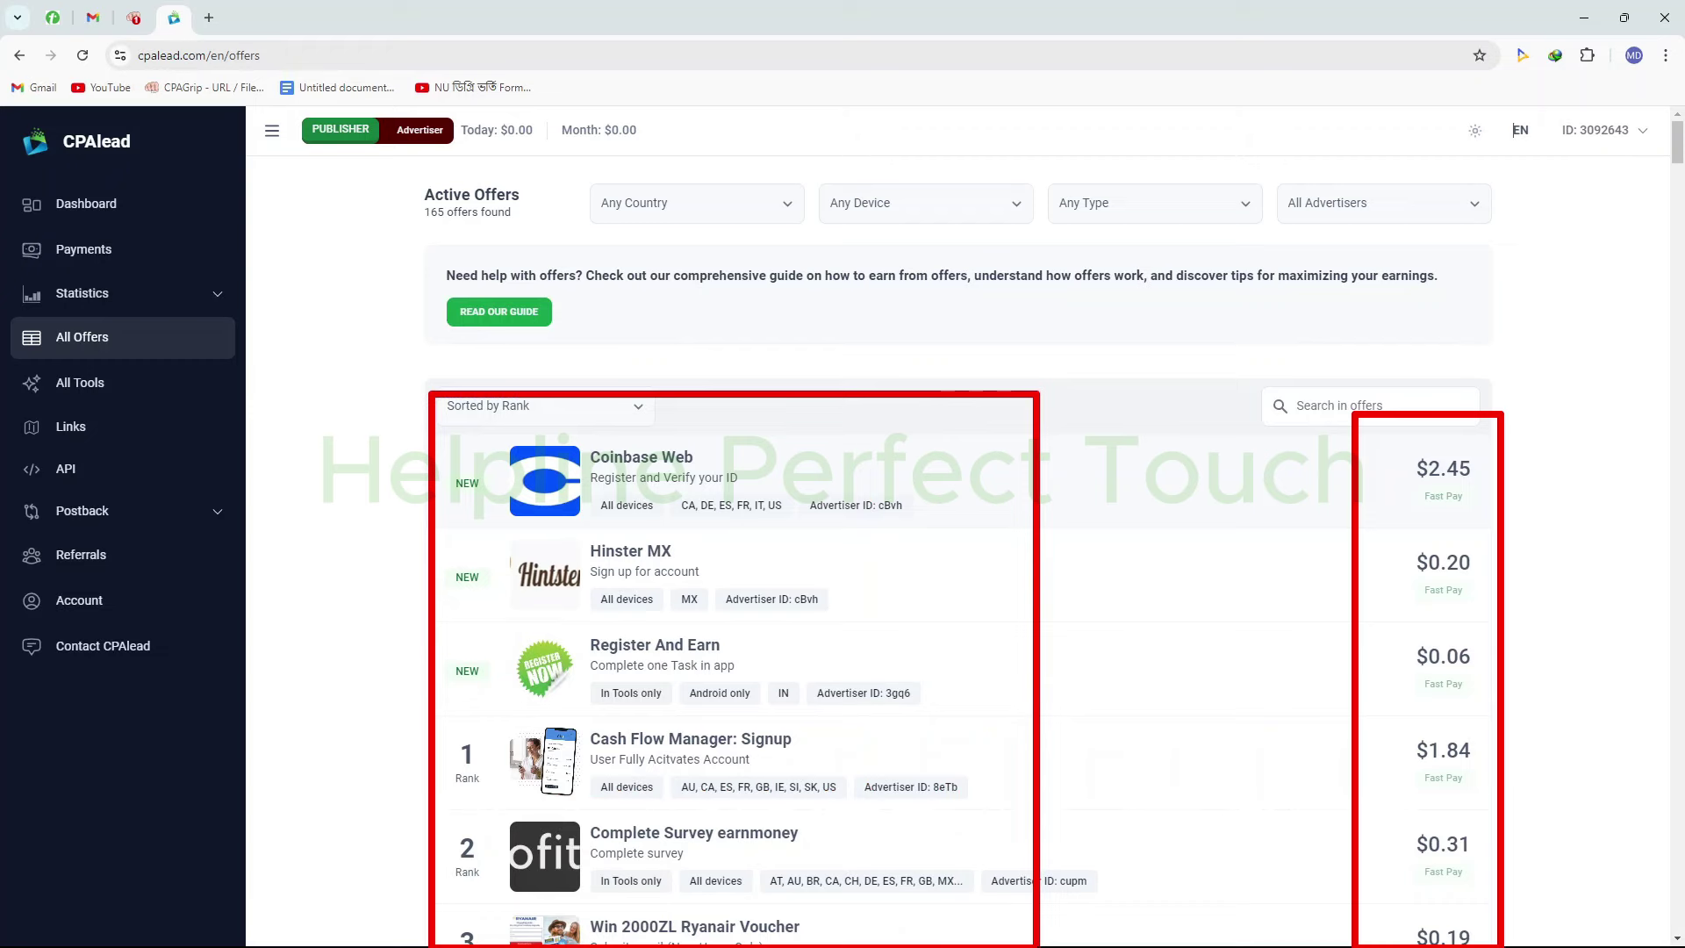
pyautogui.press('Escape')
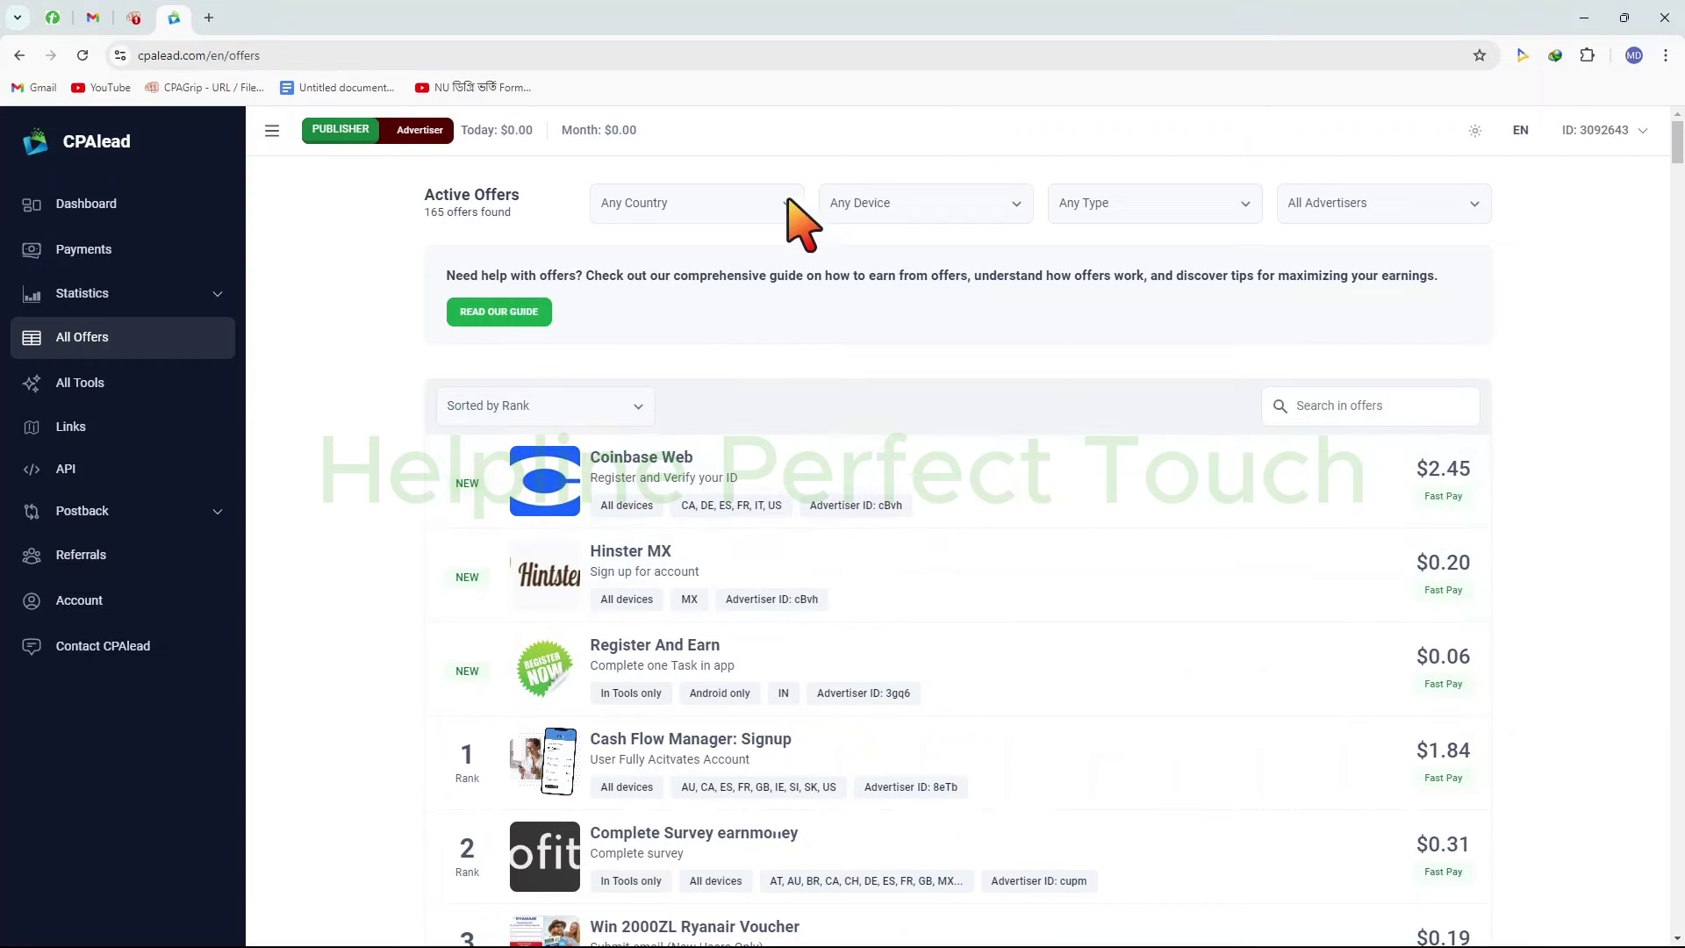
pyautogui.hotkey('ctrl', '2')
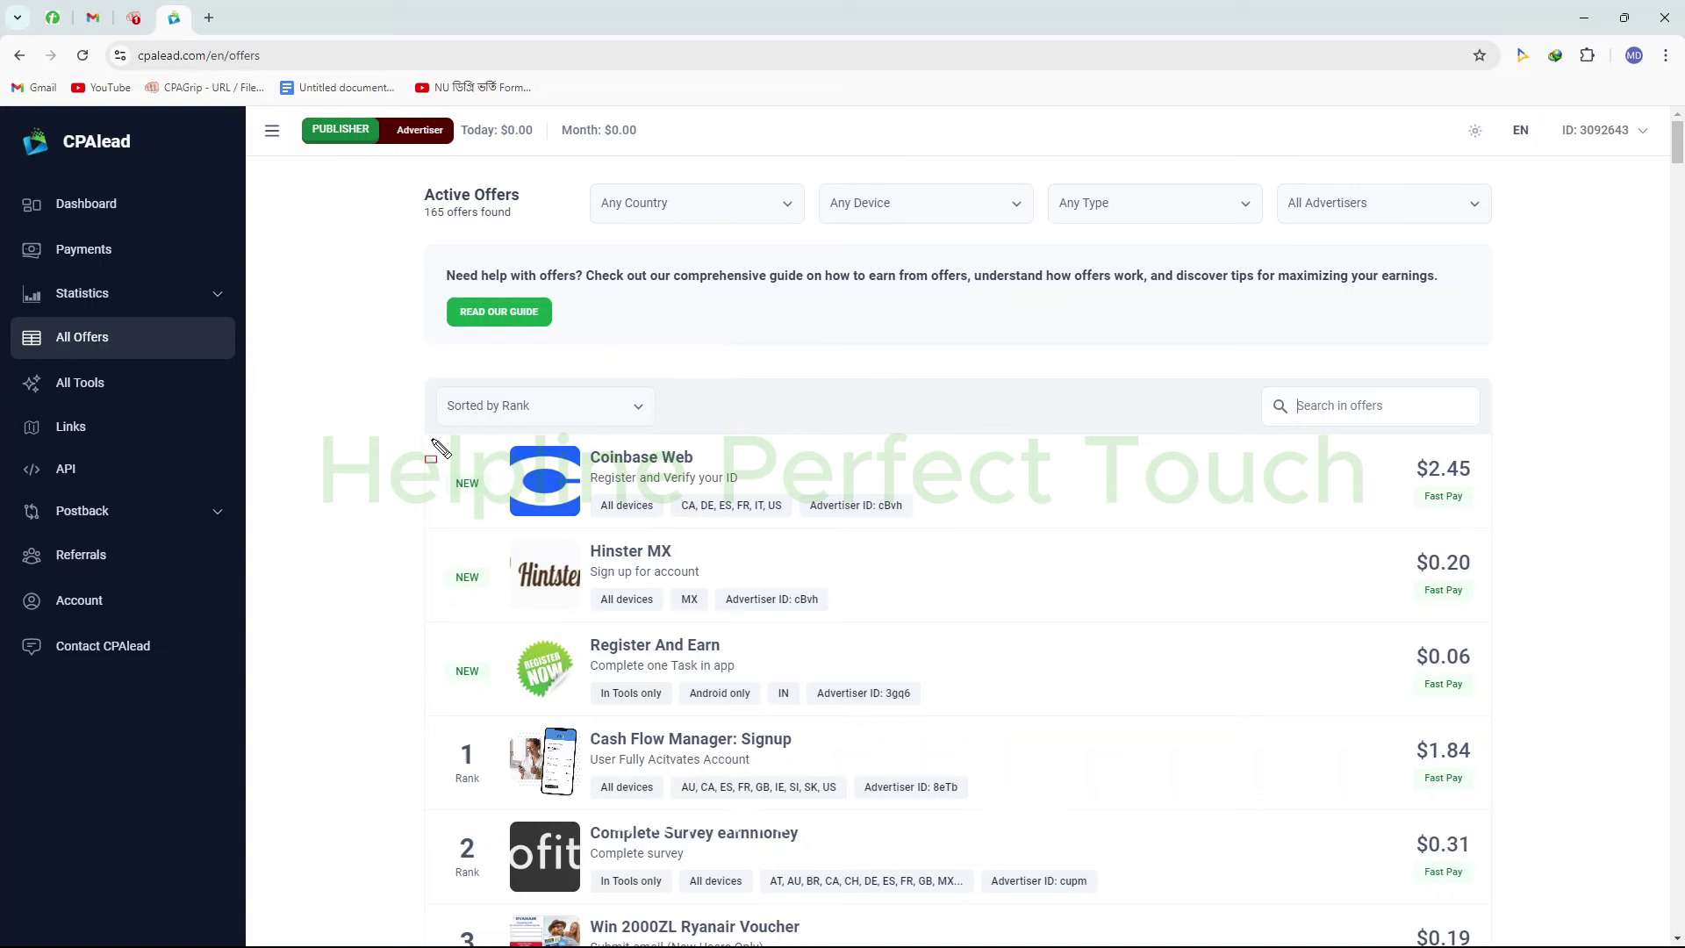
pyautogui.moveTo(425, 422)
pyautogui.mouseDown()
pyautogui.moveTo(677, 530)
pyautogui.moveTo(1046, 562)
pyautogui.moveTo(1546, 555)
pyautogui.mouseUp()
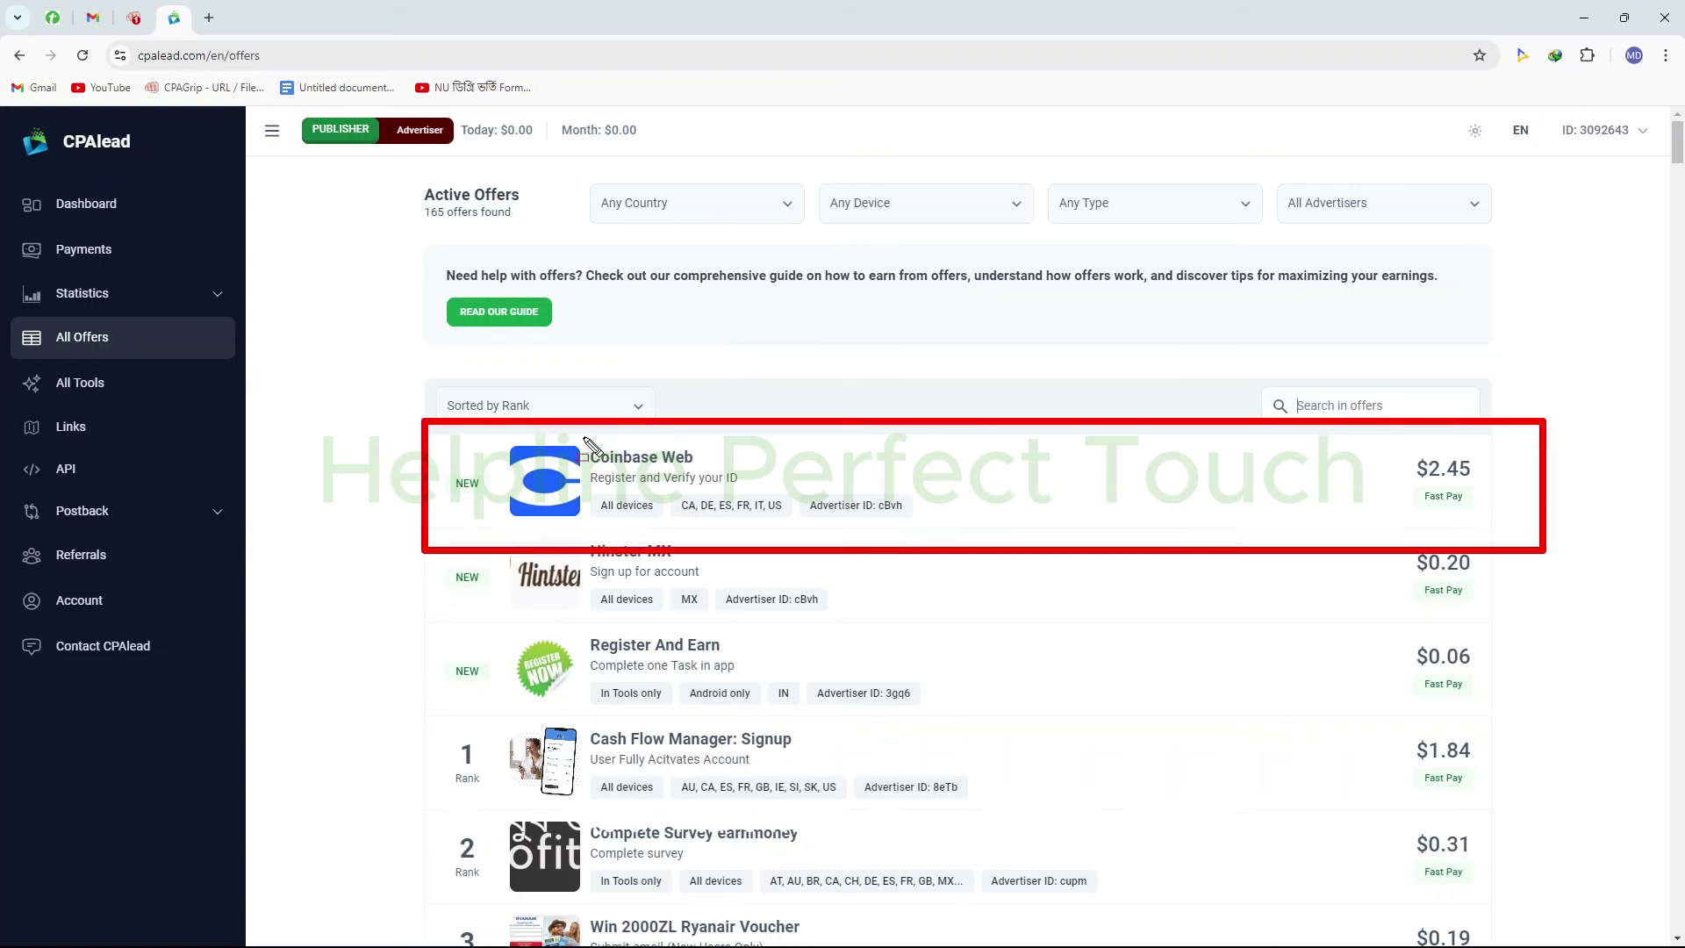
pyautogui.moveTo(585, 438); pyautogui.dragTo(703, 468)
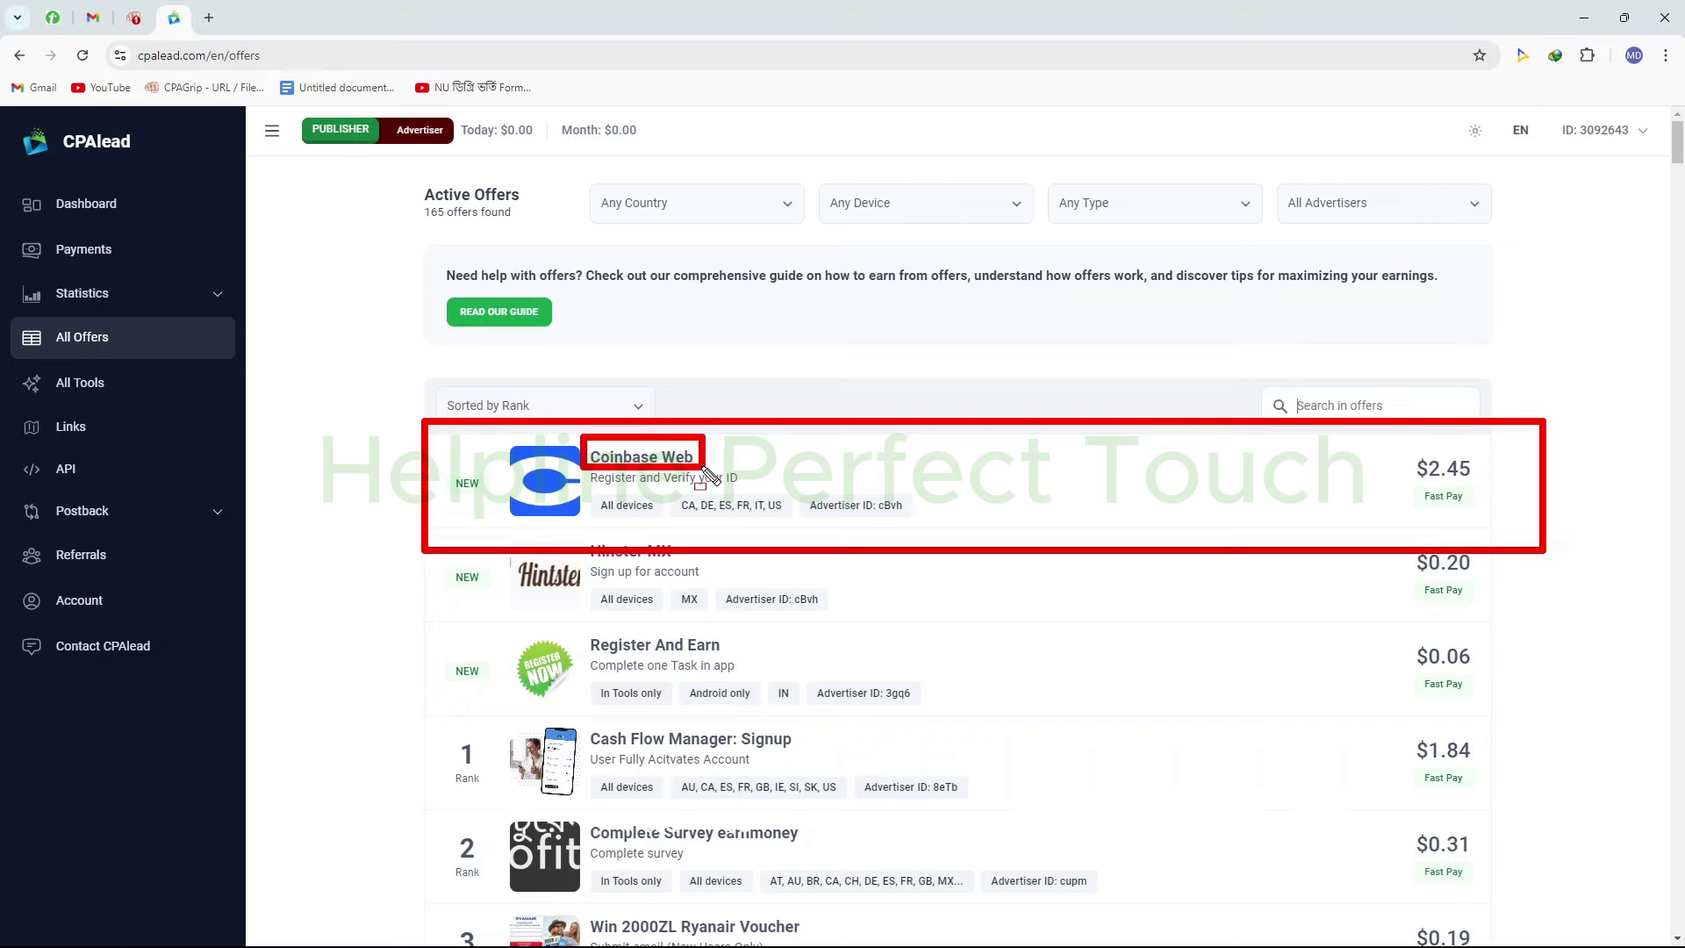
pyautogui.moveTo(704, 470); pyautogui.dragTo(780, 490)
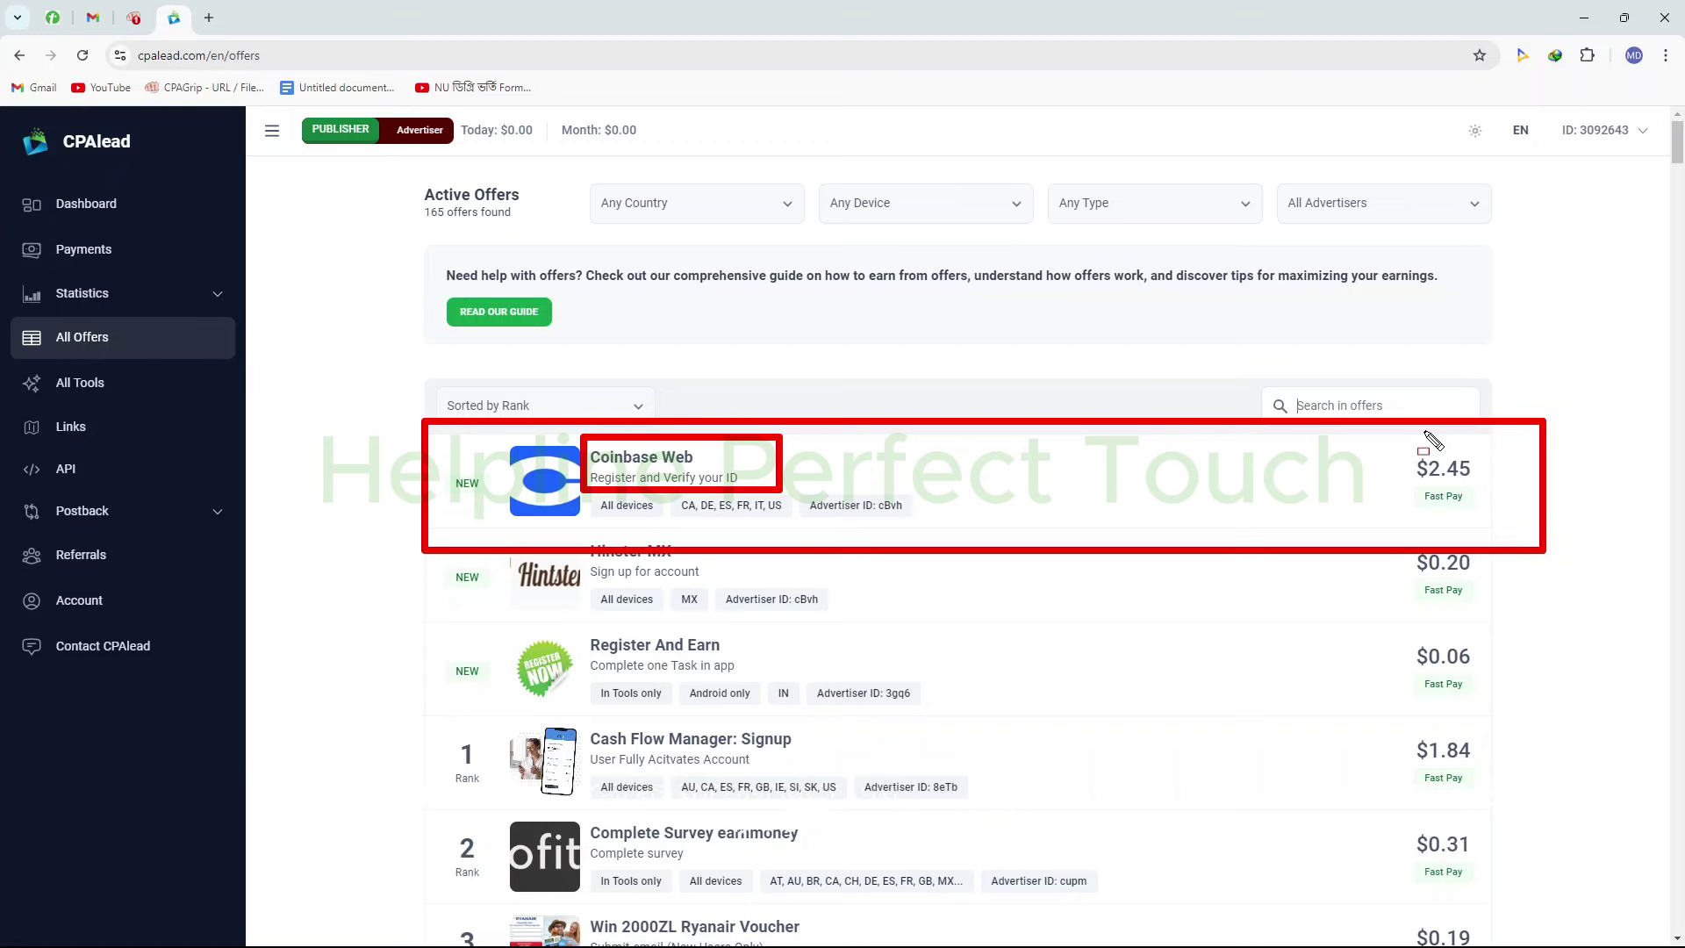
pyautogui.press('Escape')
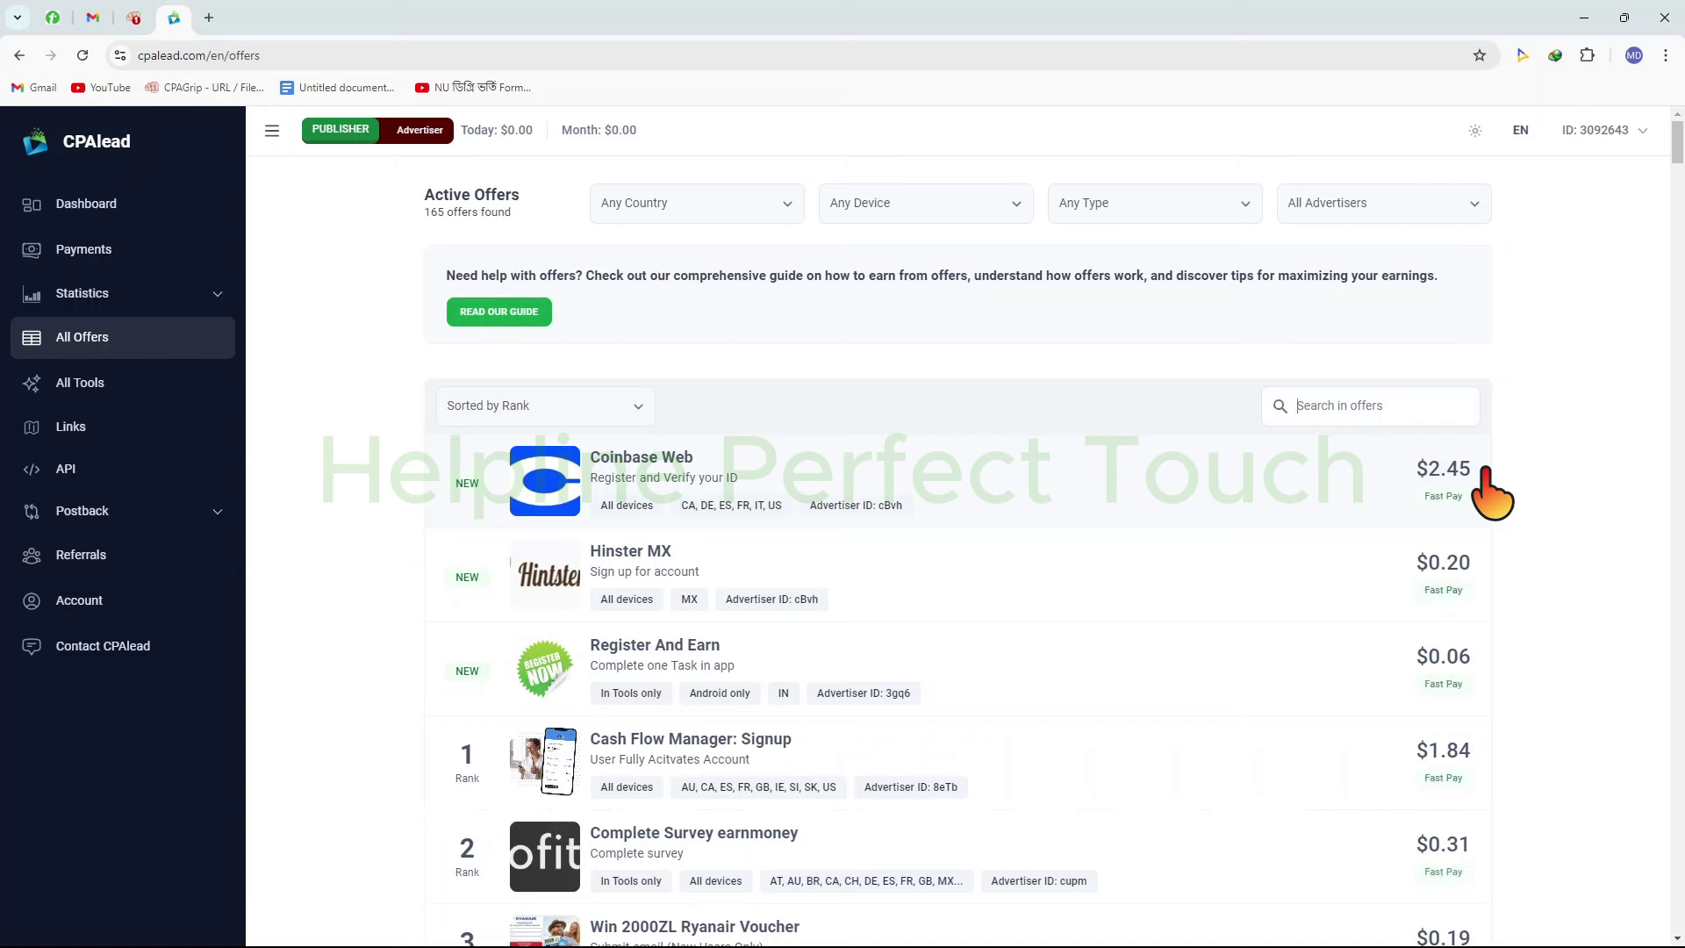
pyautogui.moveTo(426, 424)
pyautogui.mouseDown()
pyautogui.moveTo(1448, 575)
pyautogui.moveTo(1531, 579)
pyautogui.moveTo(1562, 546)
pyautogui.mouseUp()
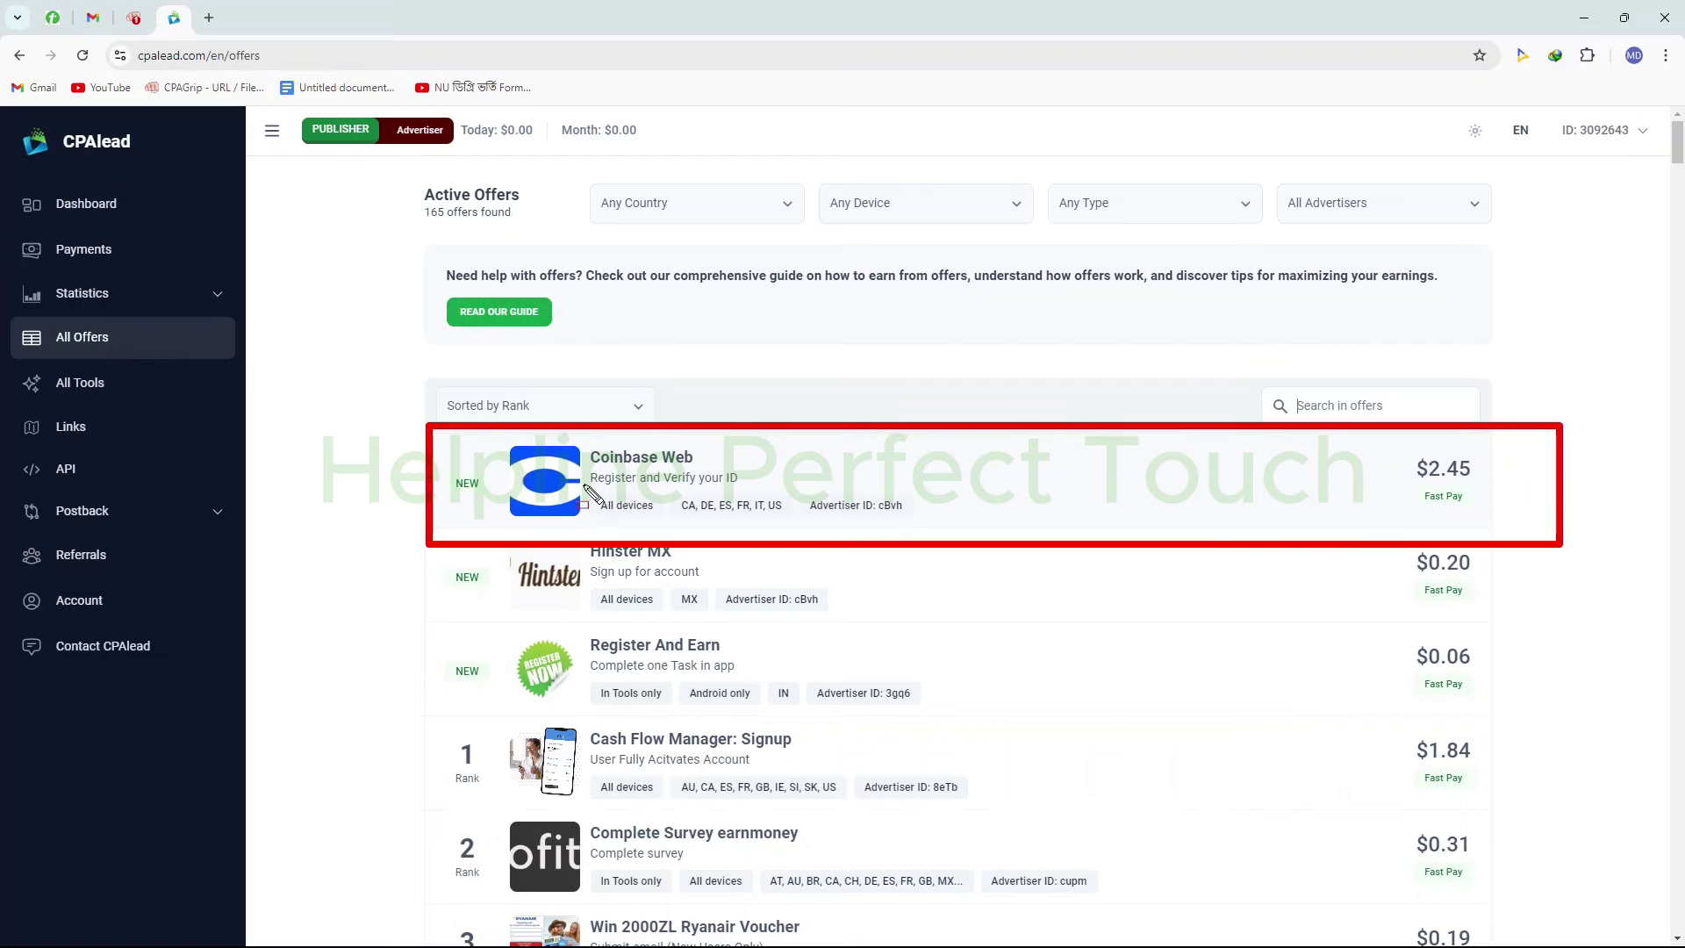
pyautogui.moveTo(582, 482); pyautogui.dragTo(670, 528)
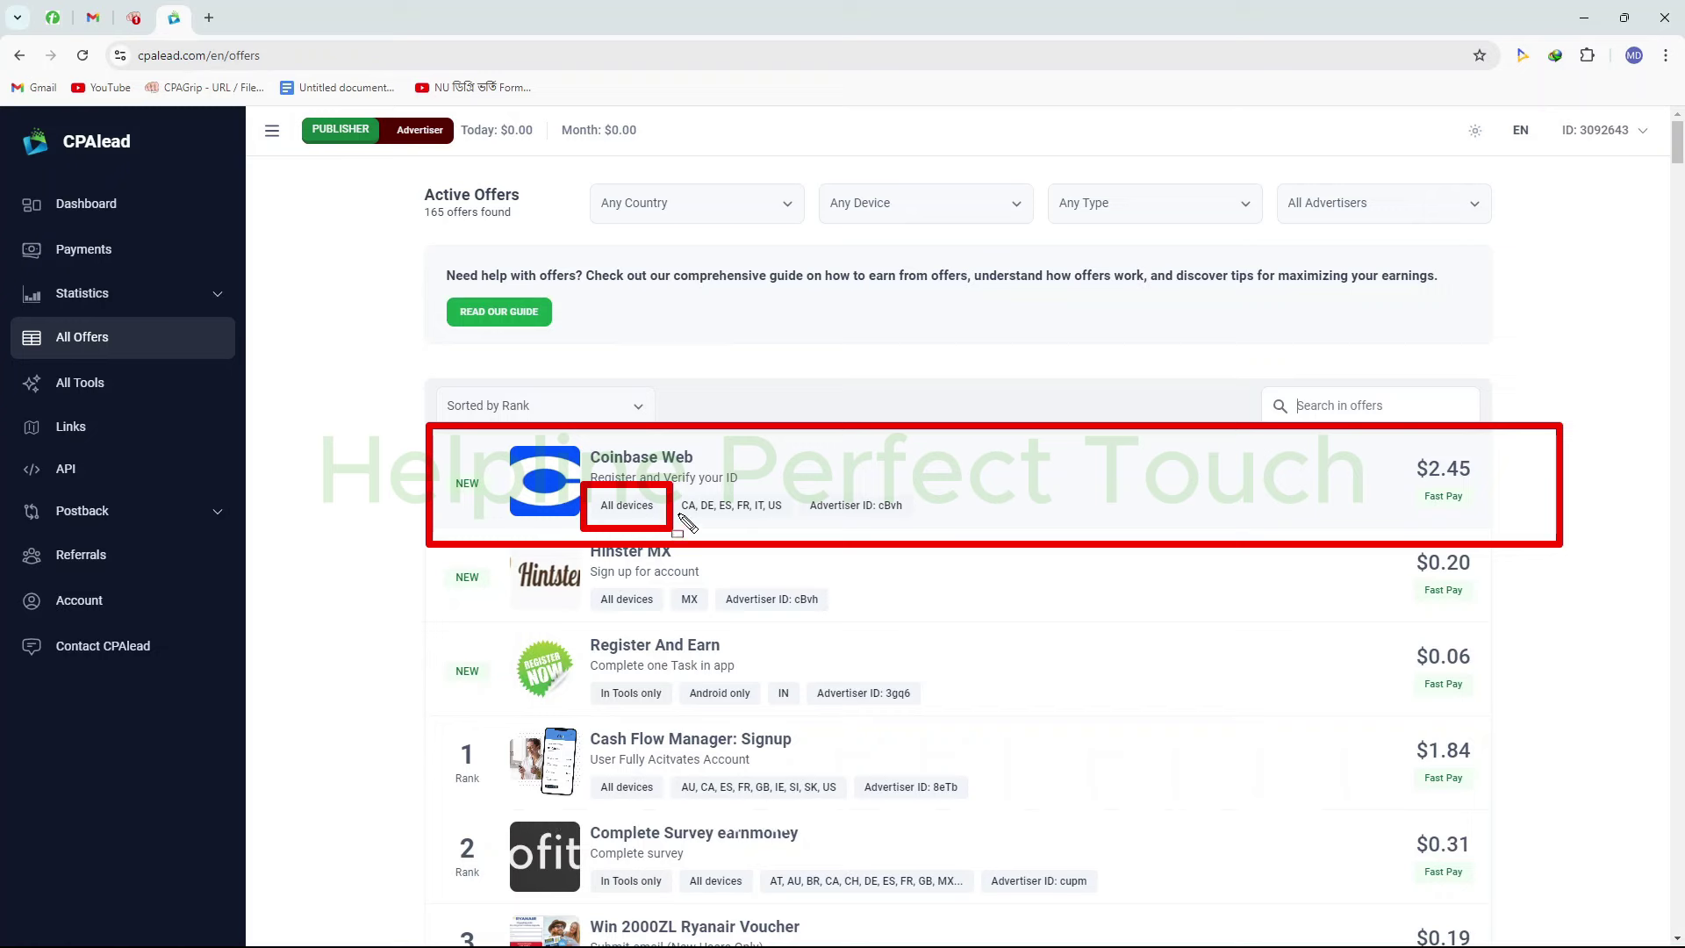
pyautogui.moveTo(674, 484)
pyautogui.mouseDown()
pyautogui.moveTo(733, 527)
pyautogui.moveTo(799, 538)
pyautogui.mouseUp()
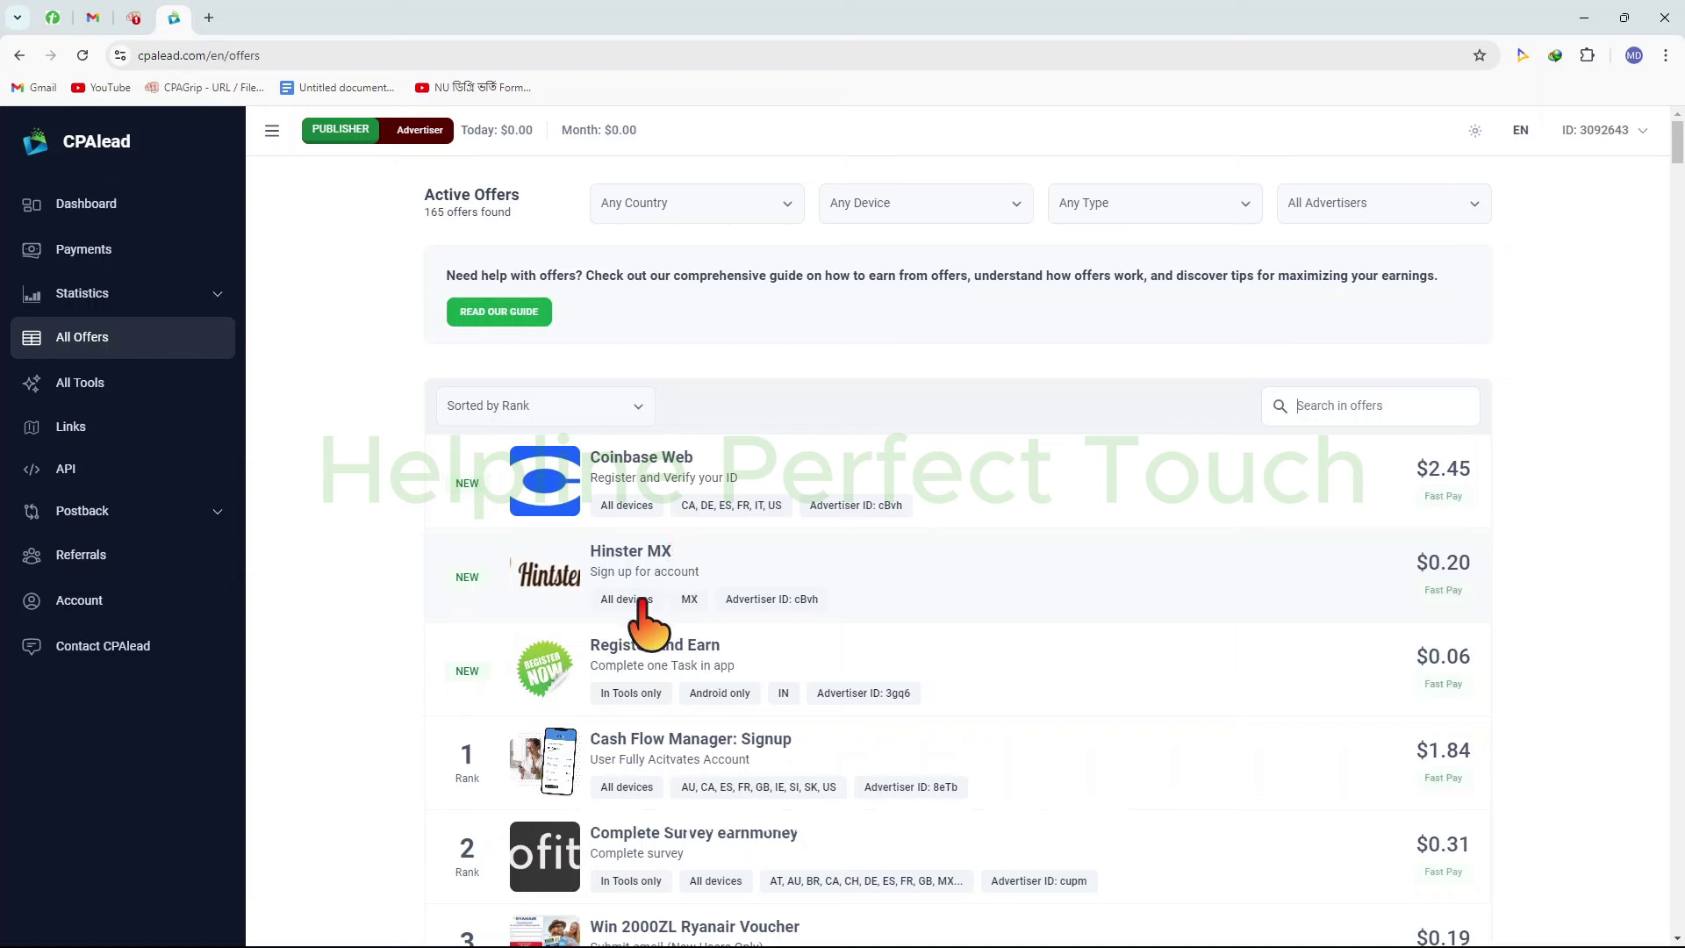
pyautogui.moveTo(588, 574)
pyautogui.mouseDown()
pyautogui.moveTo(637, 612)
pyautogui.moveTo(707, 618)
pyautogui.mouseUp()
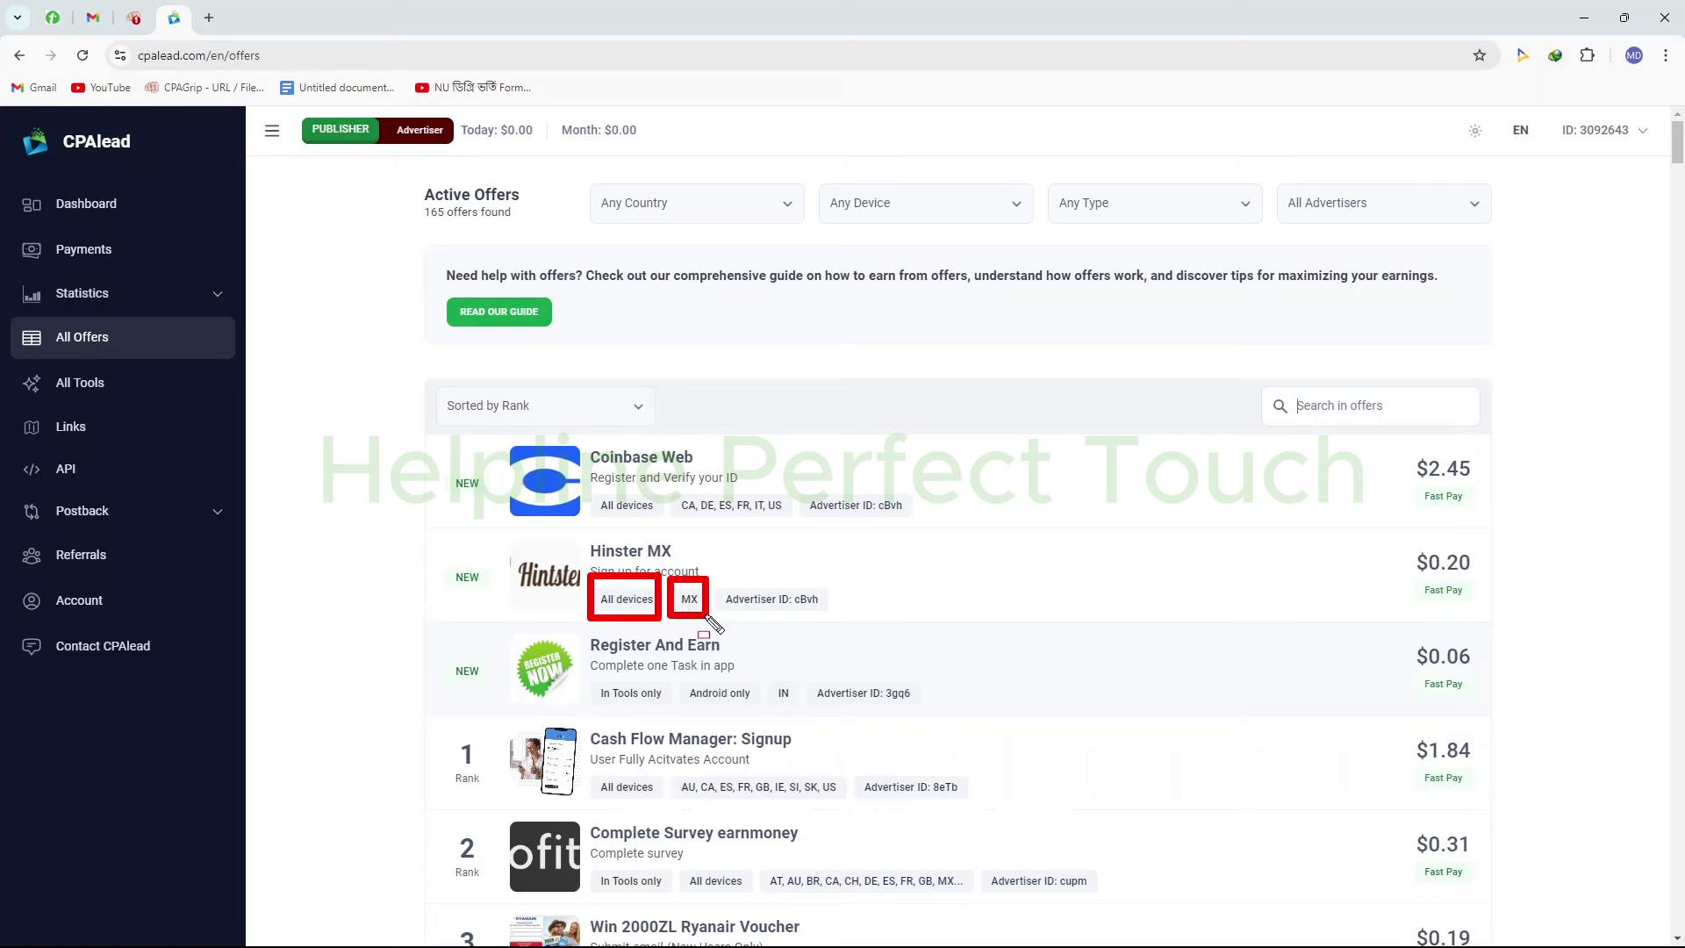
pyautogui.press('Escape')
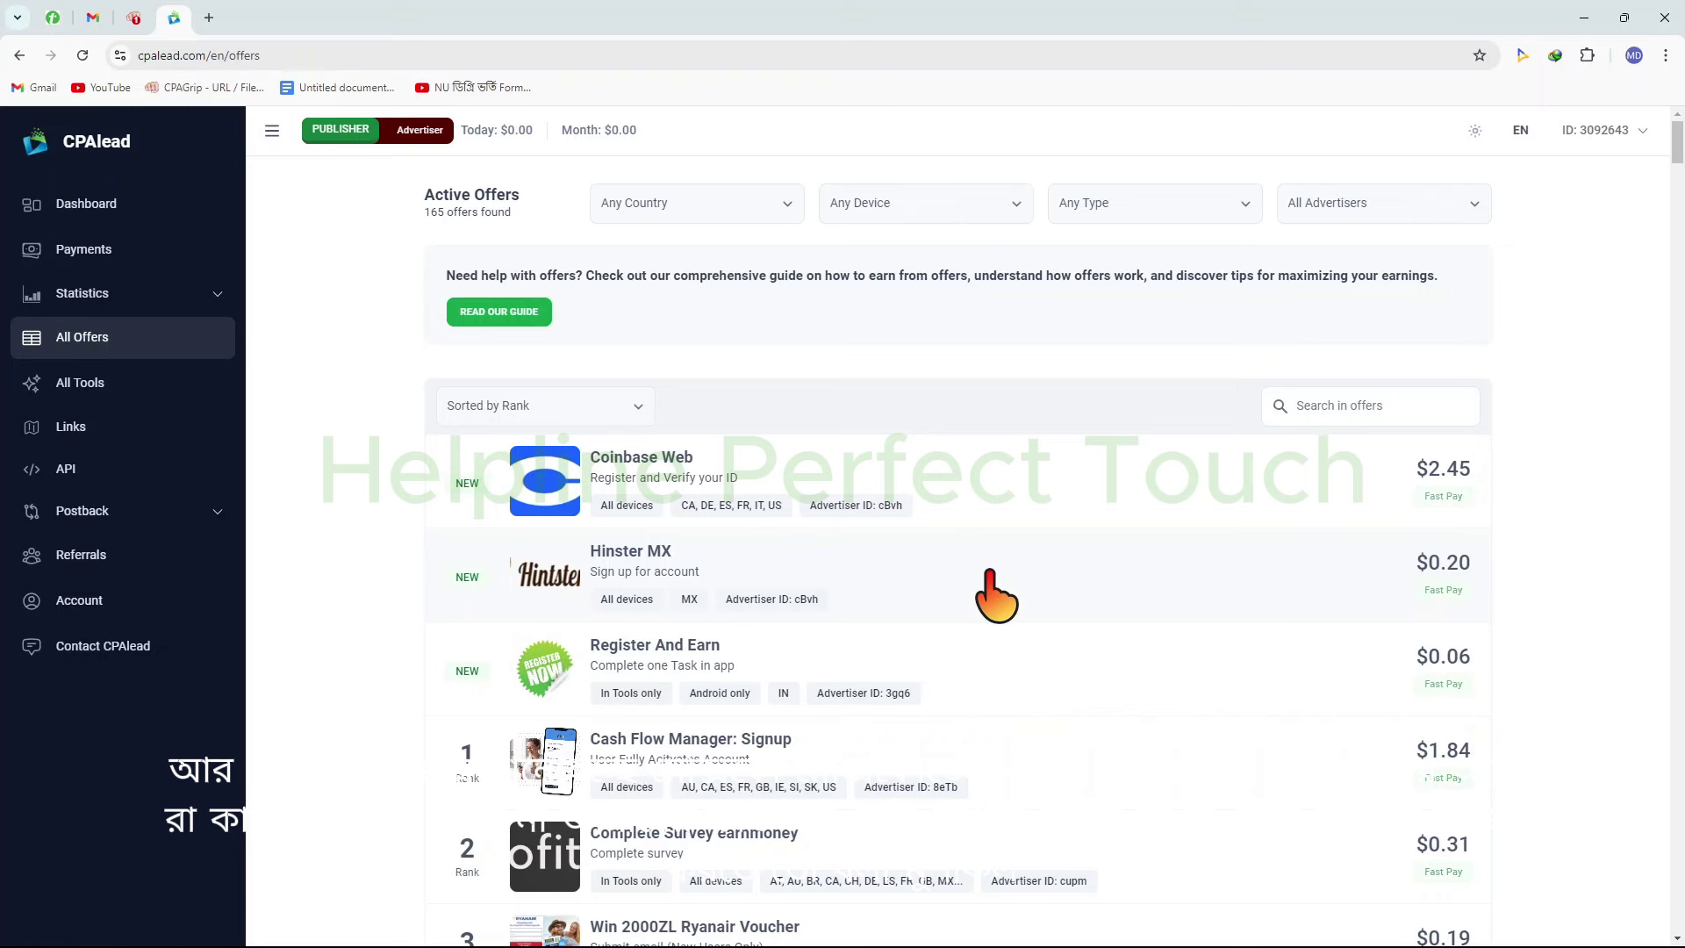
pyautogui.scroll(-6, 1309, 459)
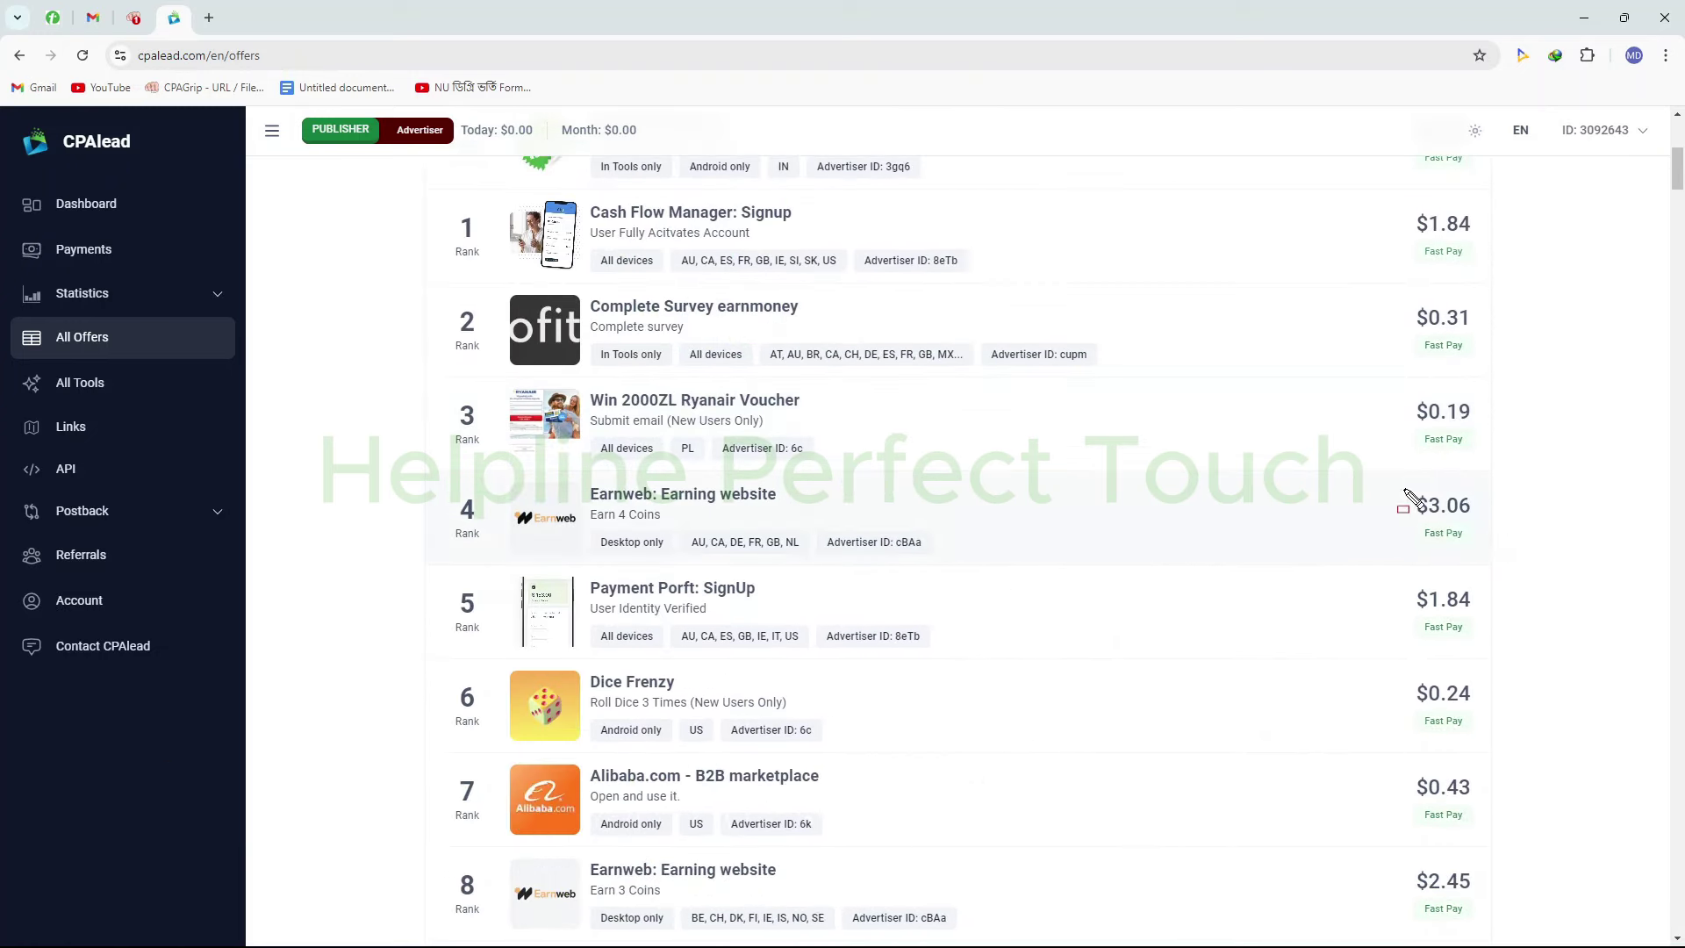
pyautogui.moveTo(1373, 457); pyautogui.dragTo(1492, 560)
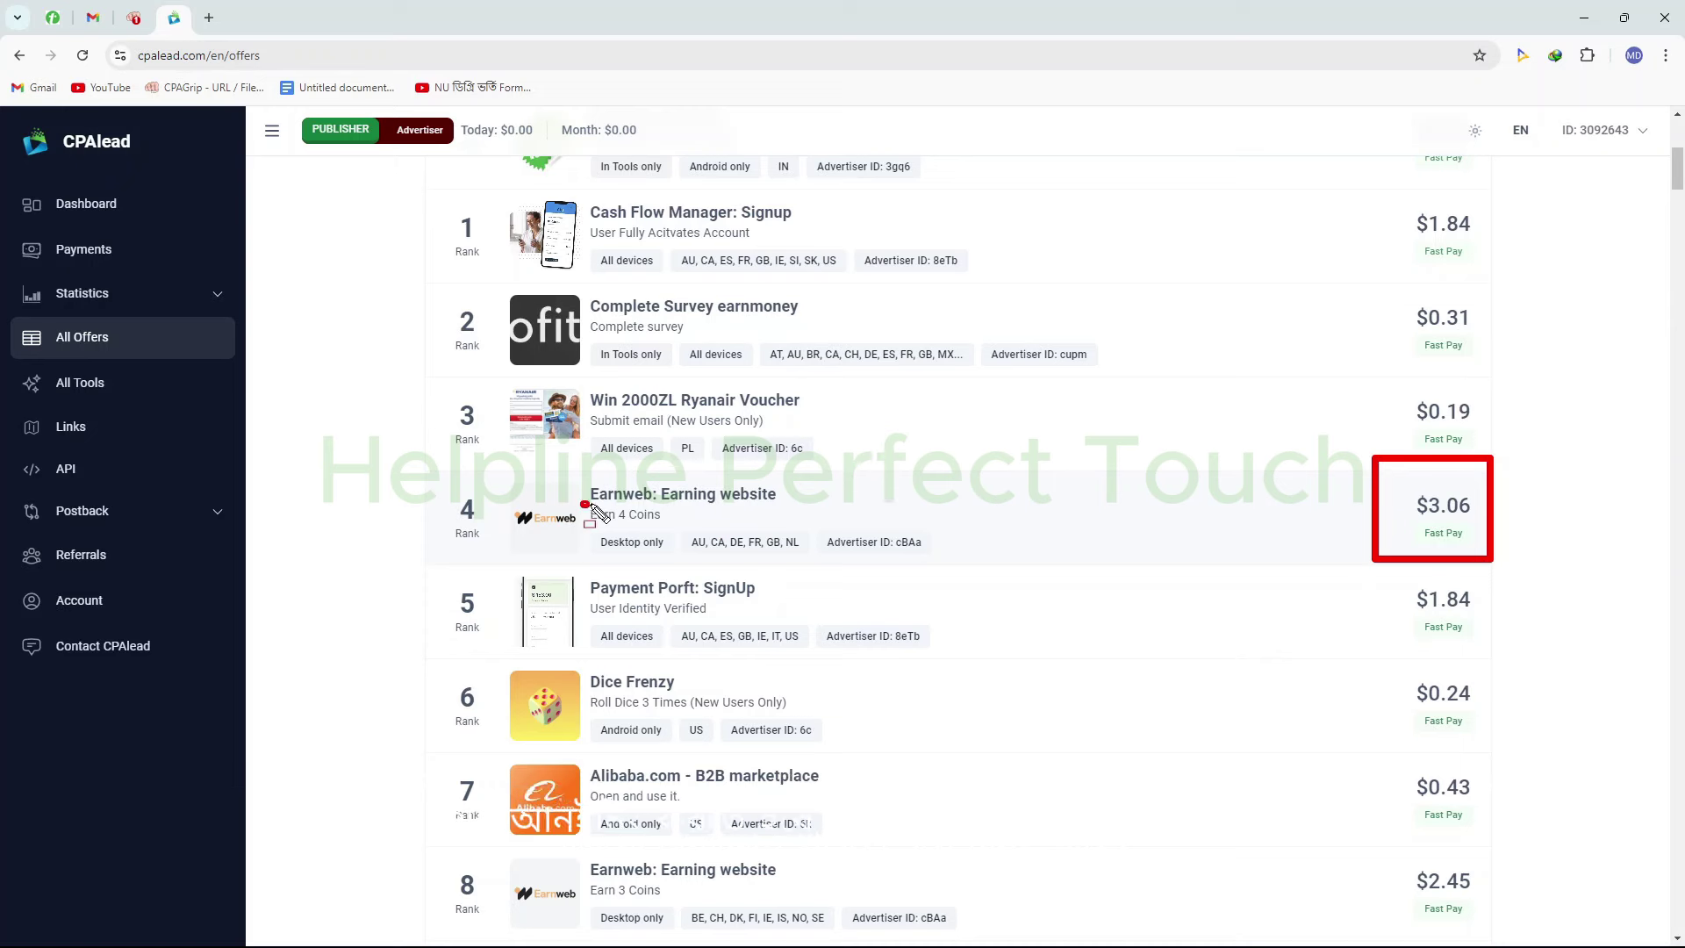
pyautogui.moveTo(582, 503); pyautogui.dragTo(682, 522)
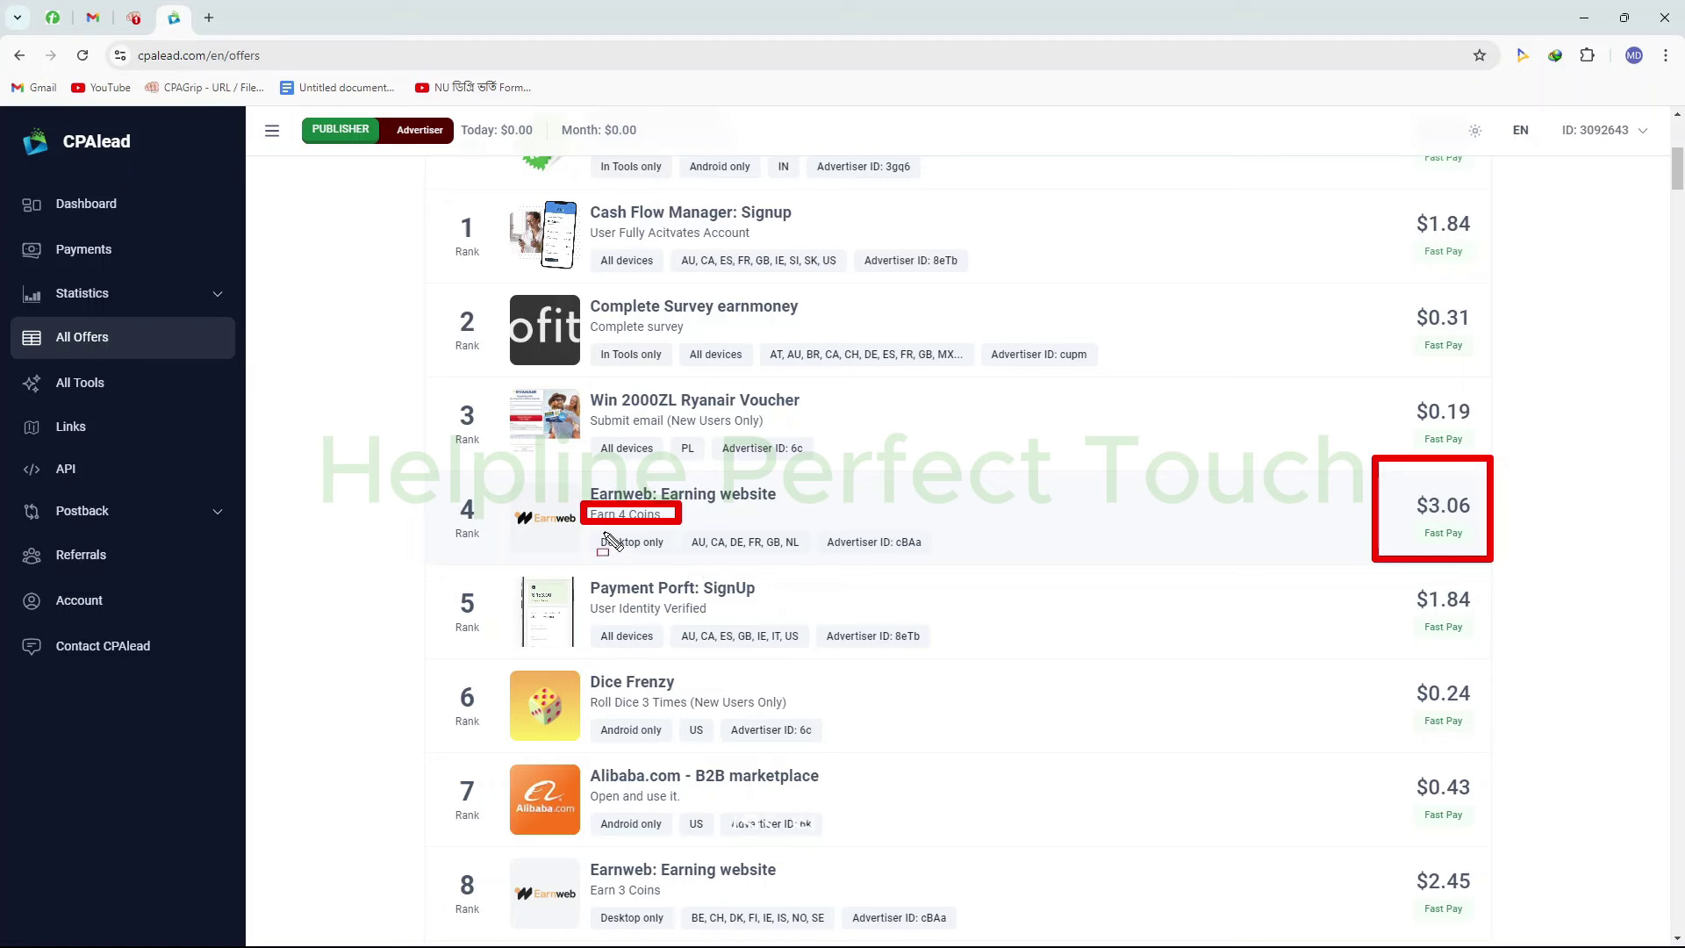
pyautogui.moveTo(578, 530); pyautogui.dragTo(682, 555)
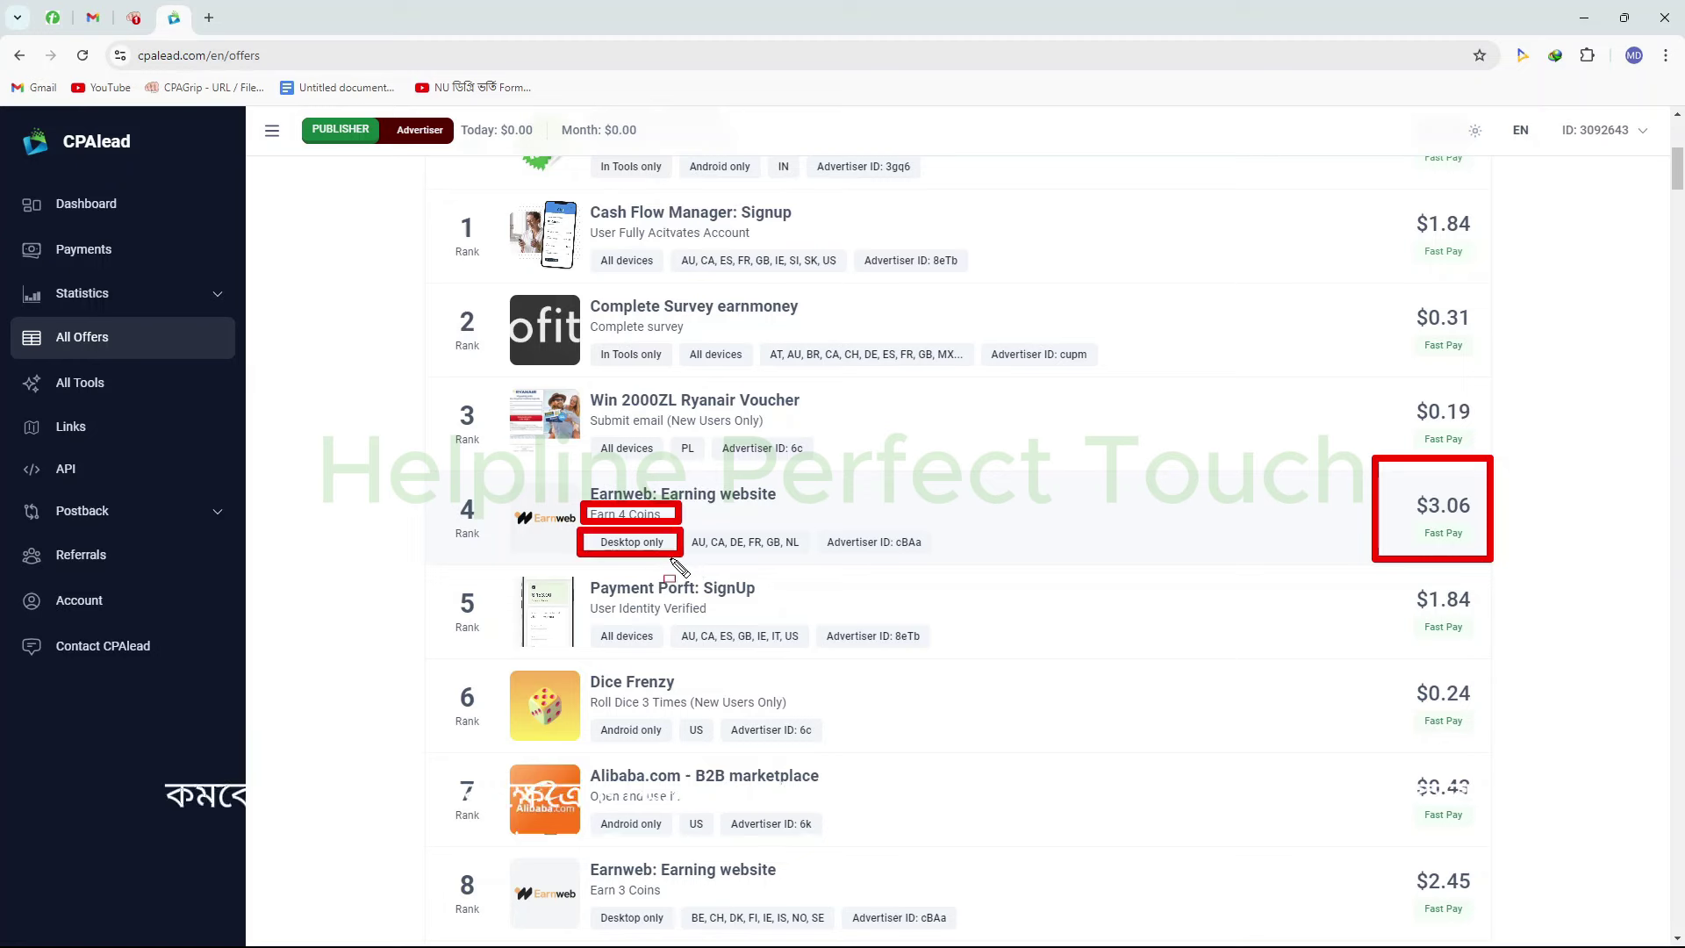
pyautogui.press('Escape')
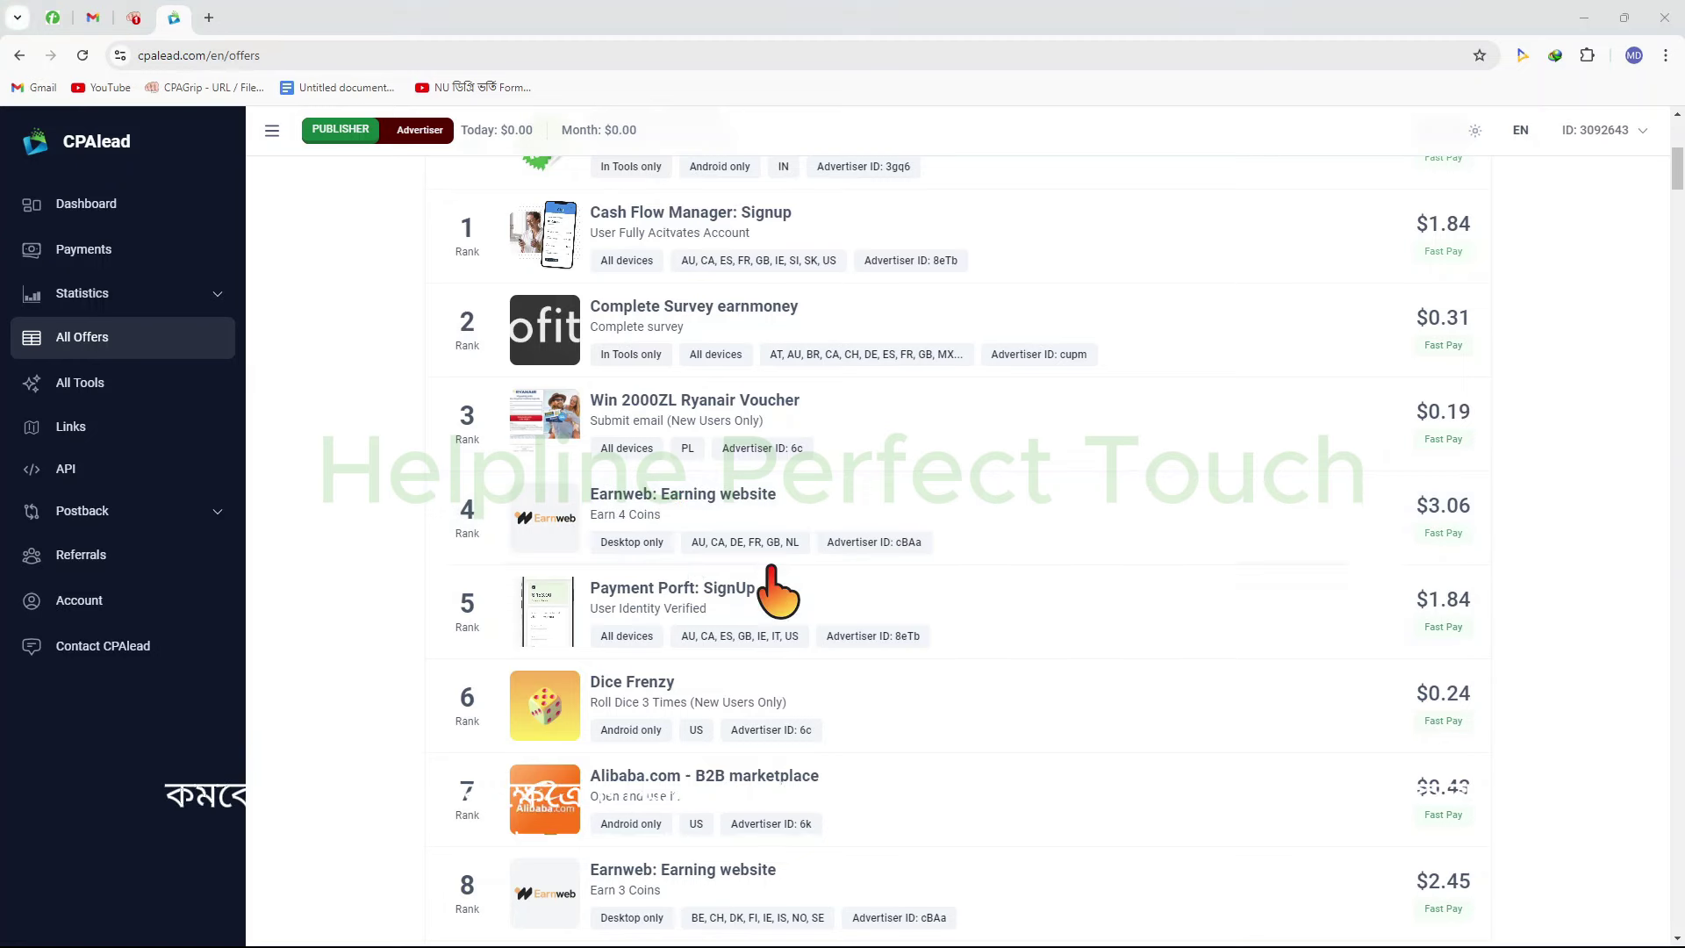
pyautogui.scroll(-2, 737, 597)
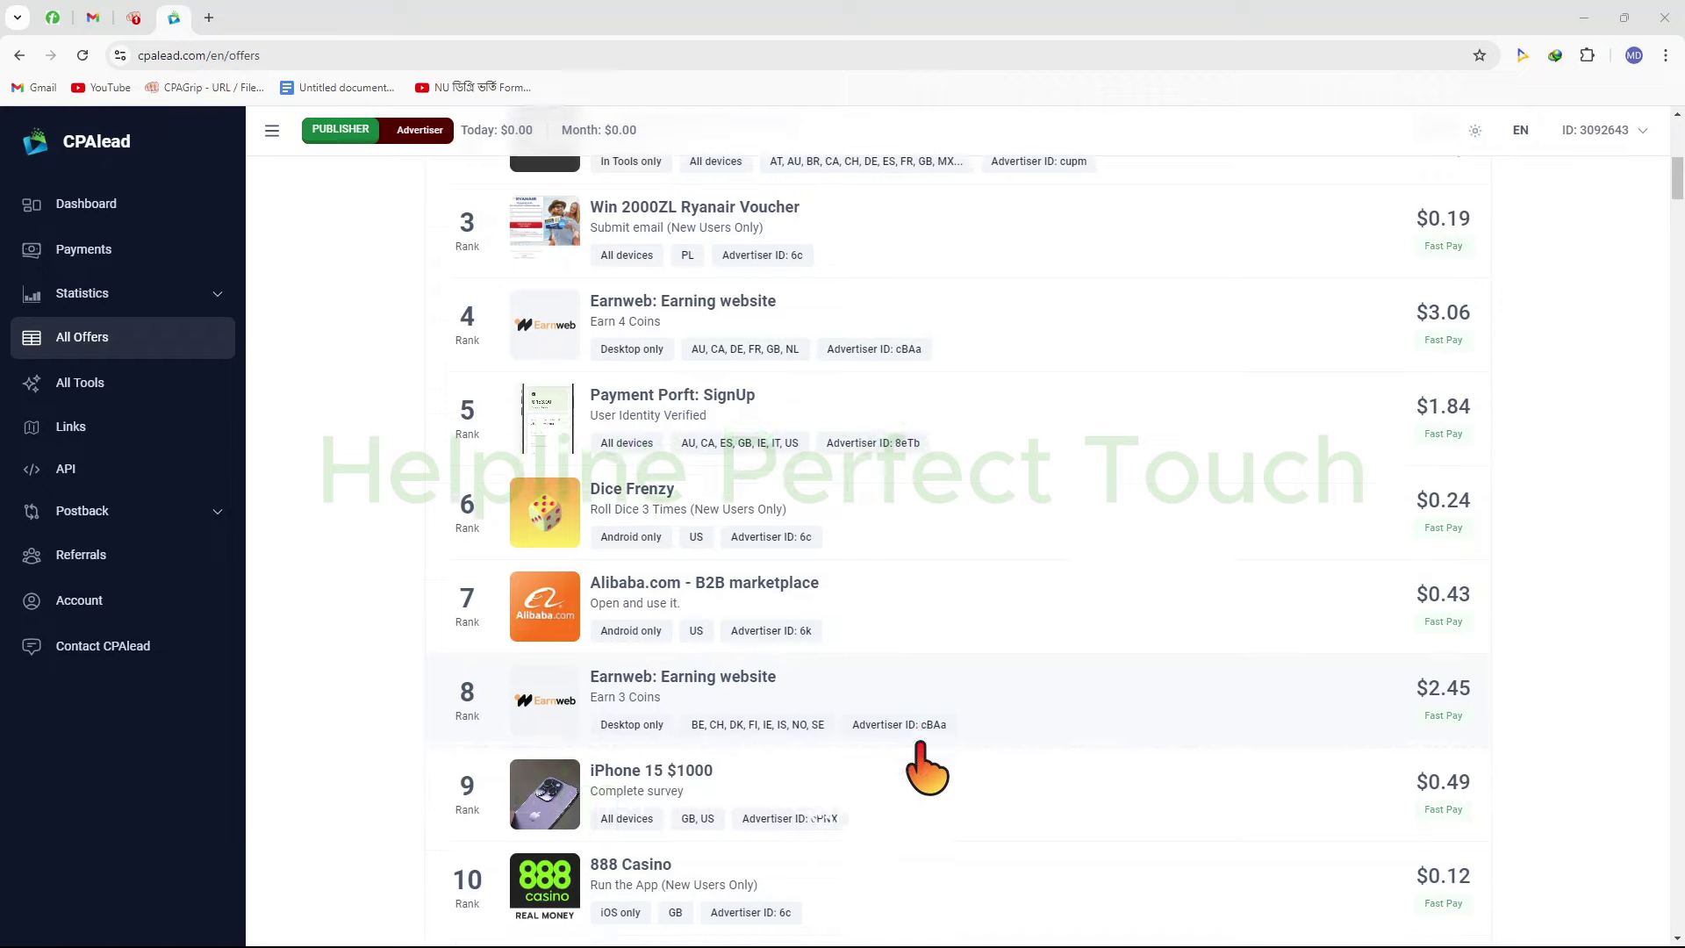
pyautogui.scroll(-4, 920, 759)
pyautogui.scroll(-3, 855, 575)
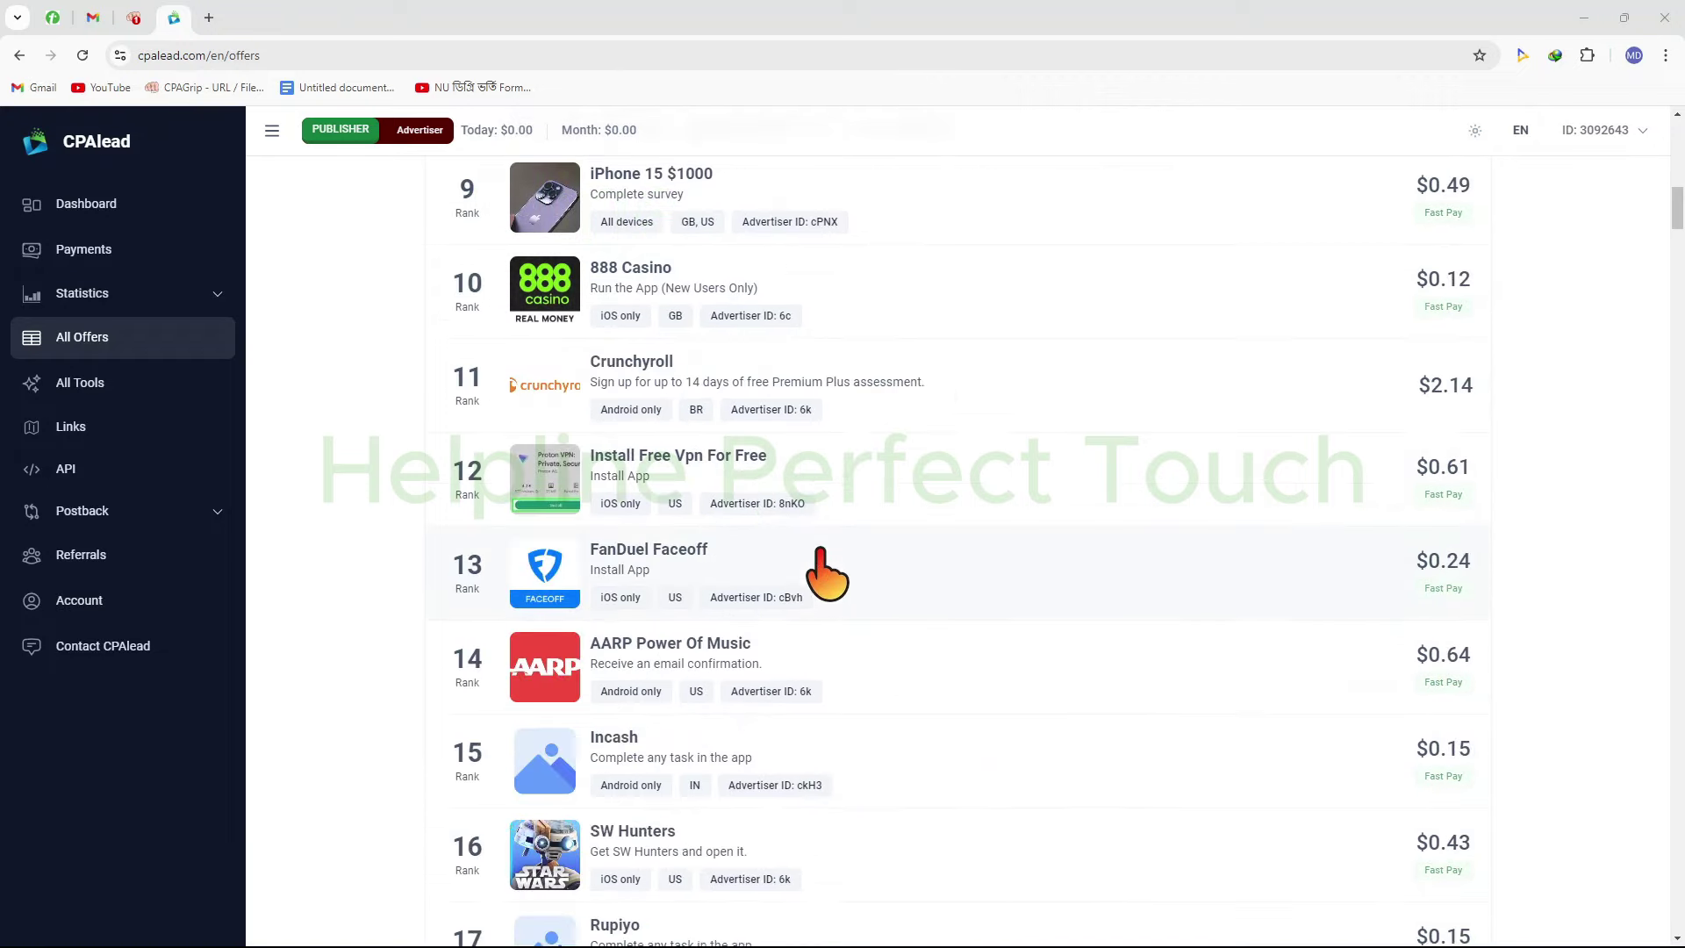
pyautogui.scroll(-20, 742, 615)
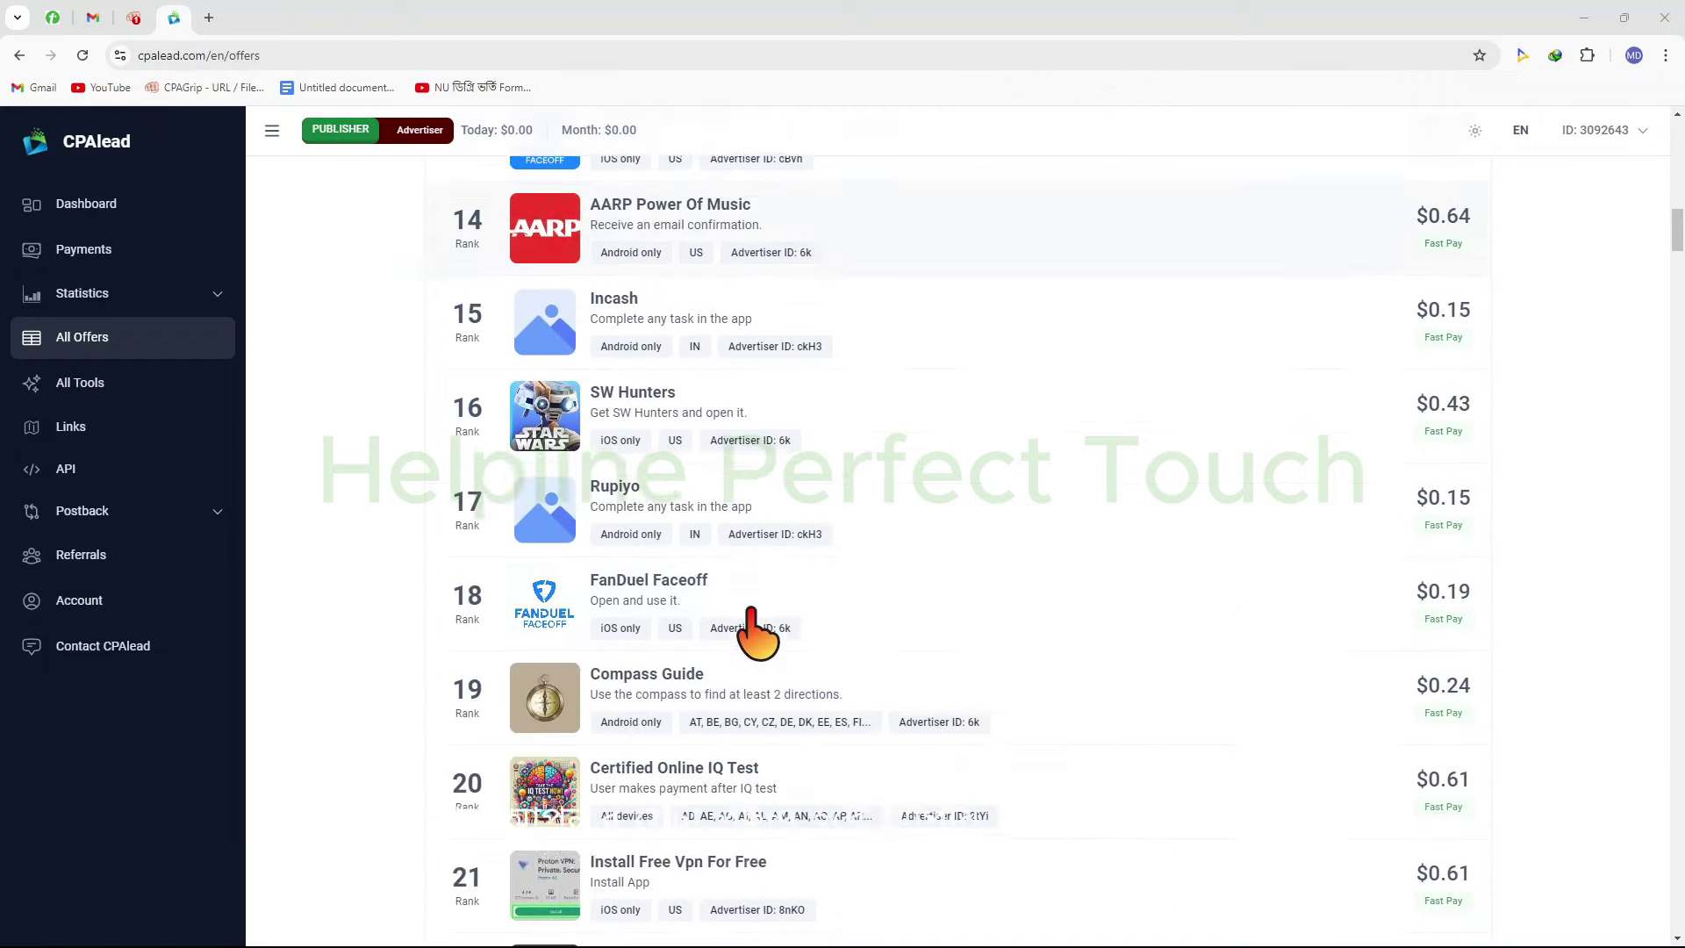
pyautogui.scroll(-4, 753, 633)
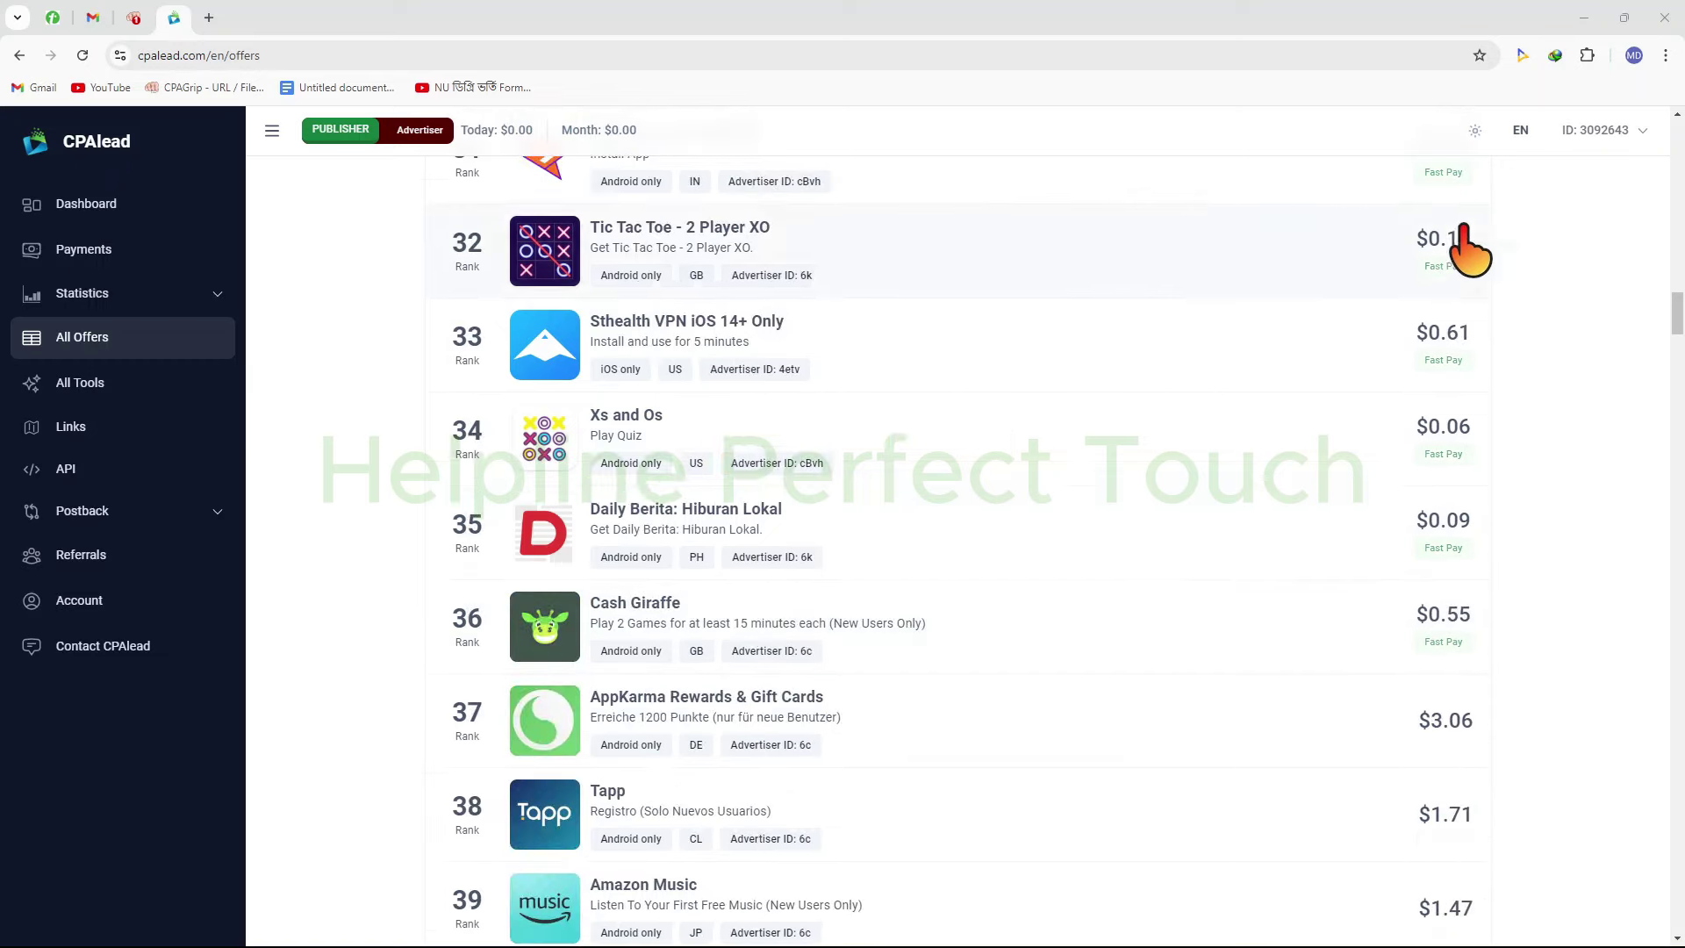
# Switch to CPAGrip's My Offers page and box the Net CR and Net EPC columns
pyautogui.click(146, 24)
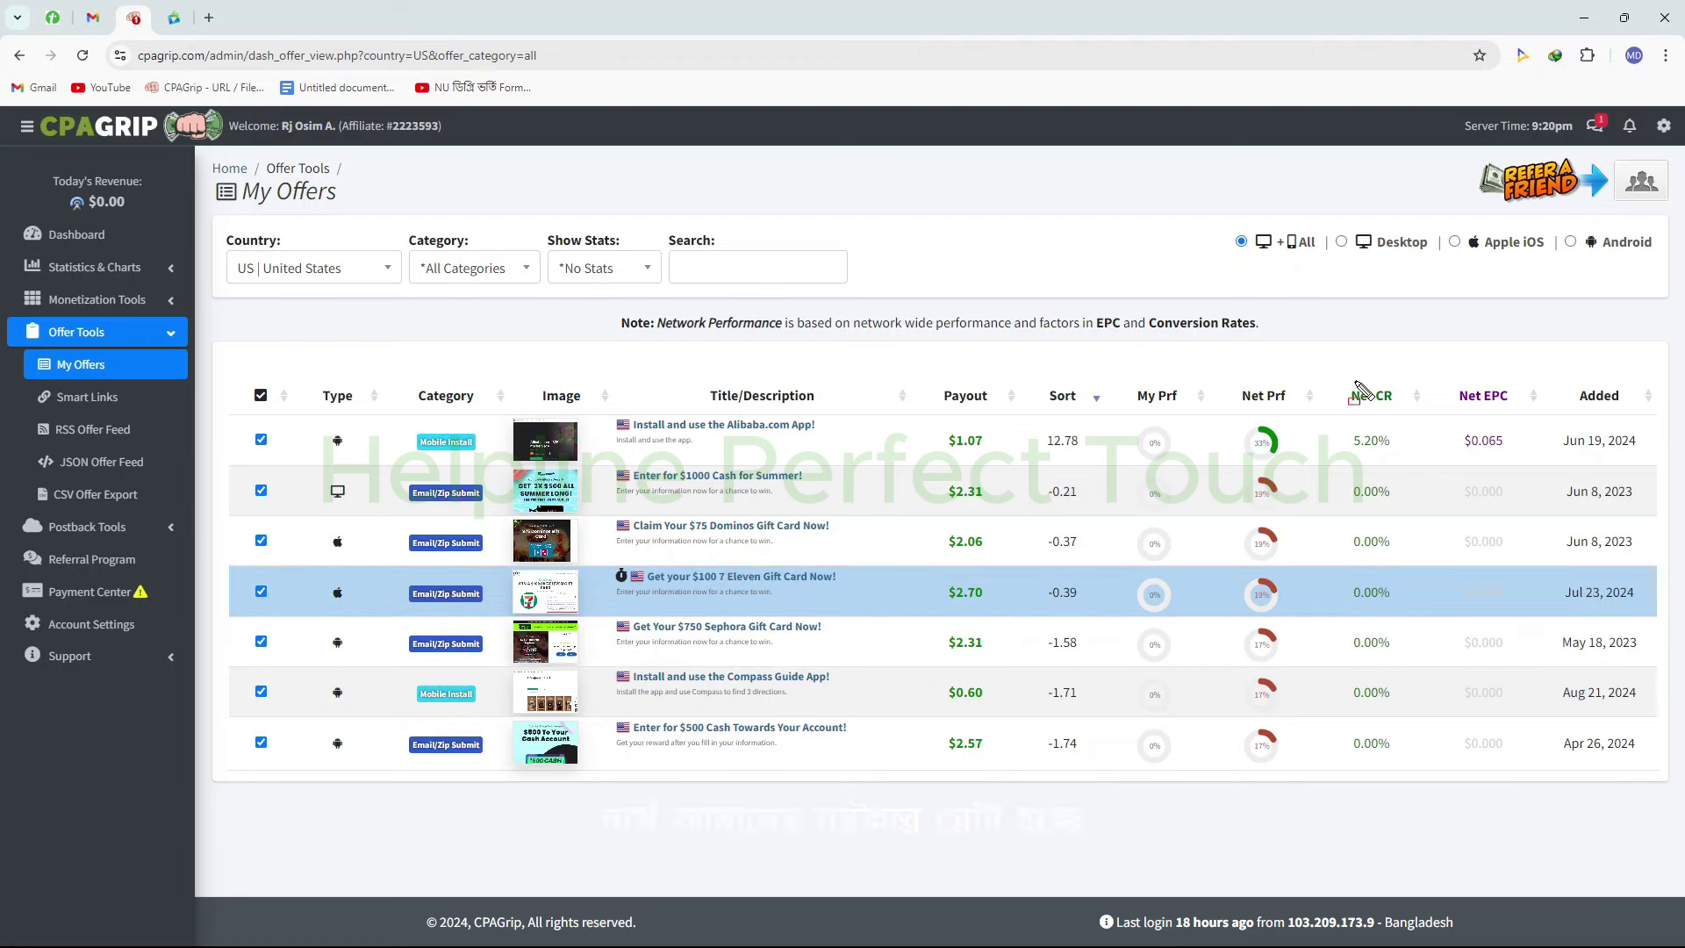
pyautogui.moveTo(1332, 345); pyautogui.dragTo(1409, 460)
pyautogui.moveTo(1432, 750); pyautogui.dragTo(1422, 796)
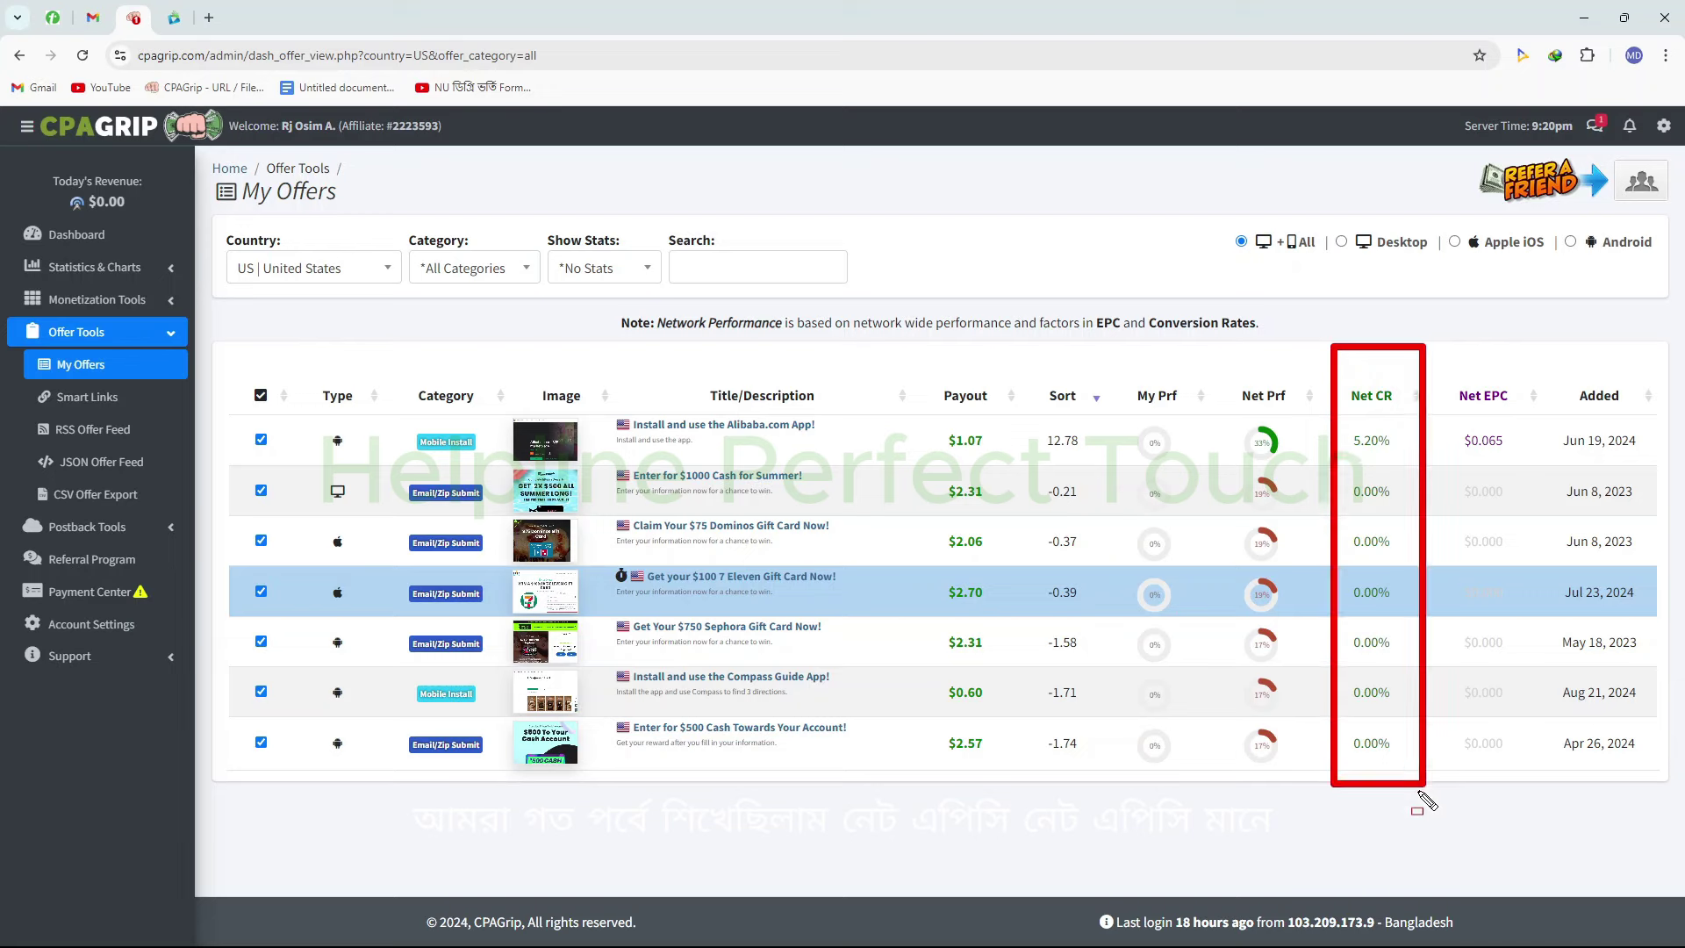
pyautogui.moveTo(1443, 346)
pyautogui.mouseDown()
pyautogui.moveTo(1547, 590)
pyautogui.moveTo(1520, 779)
pyautogui.moveTo(1550, 767)
pyautogui.mouseUp()
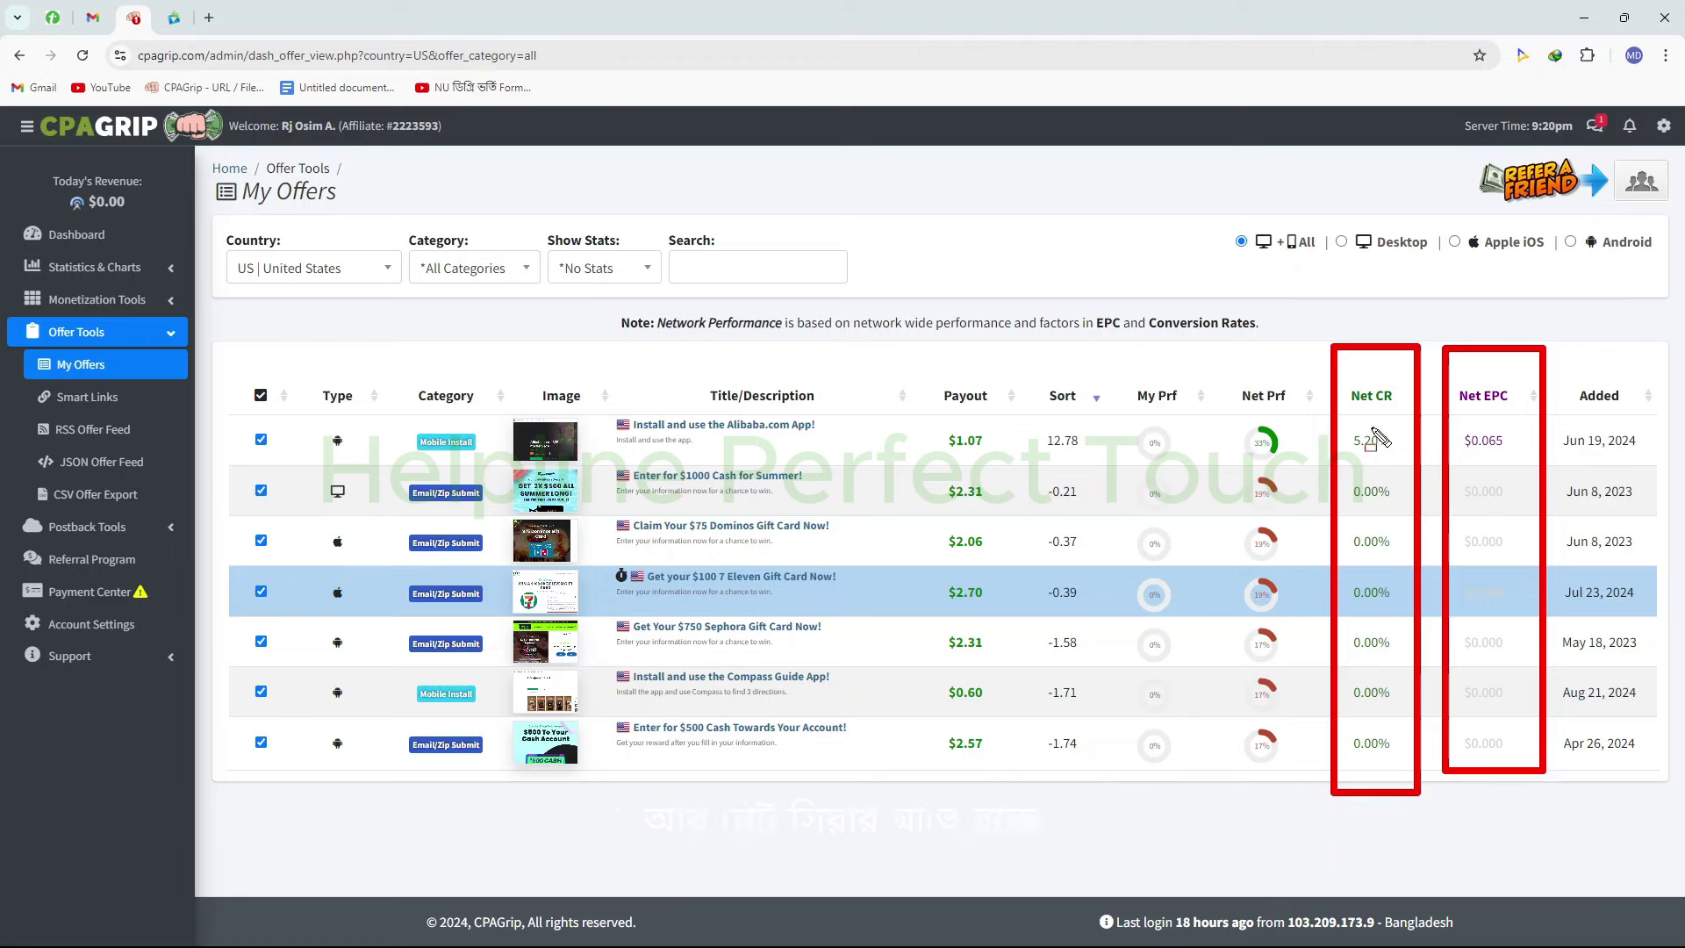
pyautogui.moveTo(1307, 342)
pyautogui.mouseDown()
pyautogui.moveTo(1383, 530)
pyautogui.moveTo(1397, 746)
pyautogui.moveTo(1424, 785)
pyautogui.mouseUp()
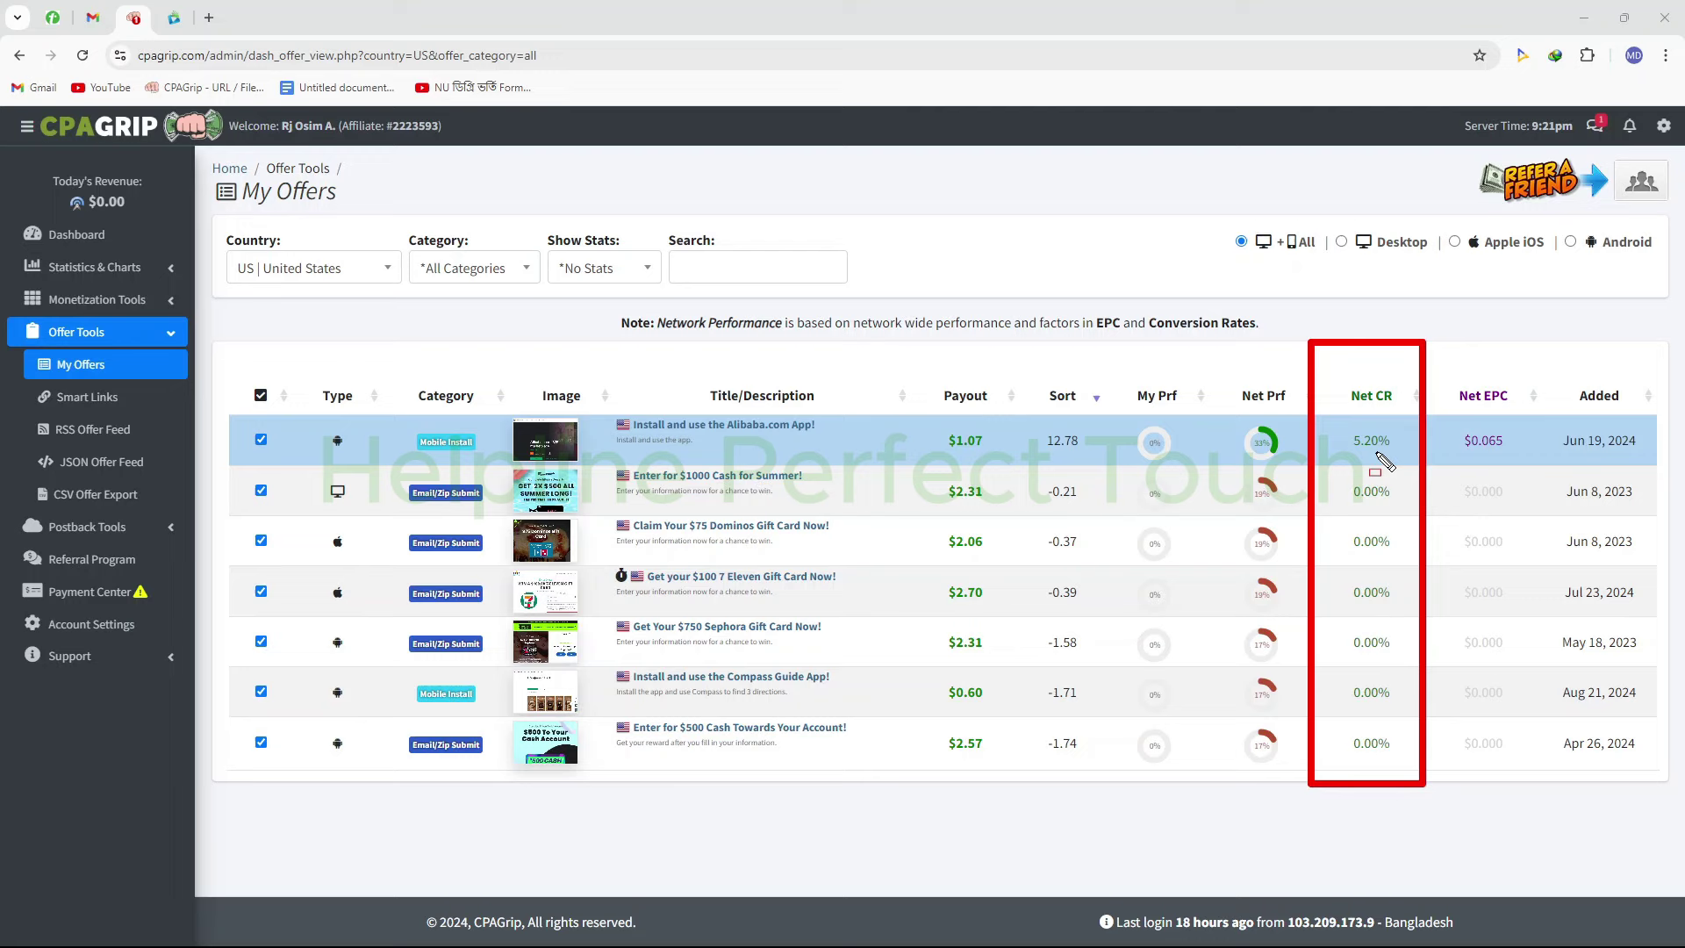
pyautogui.click(736, 529)
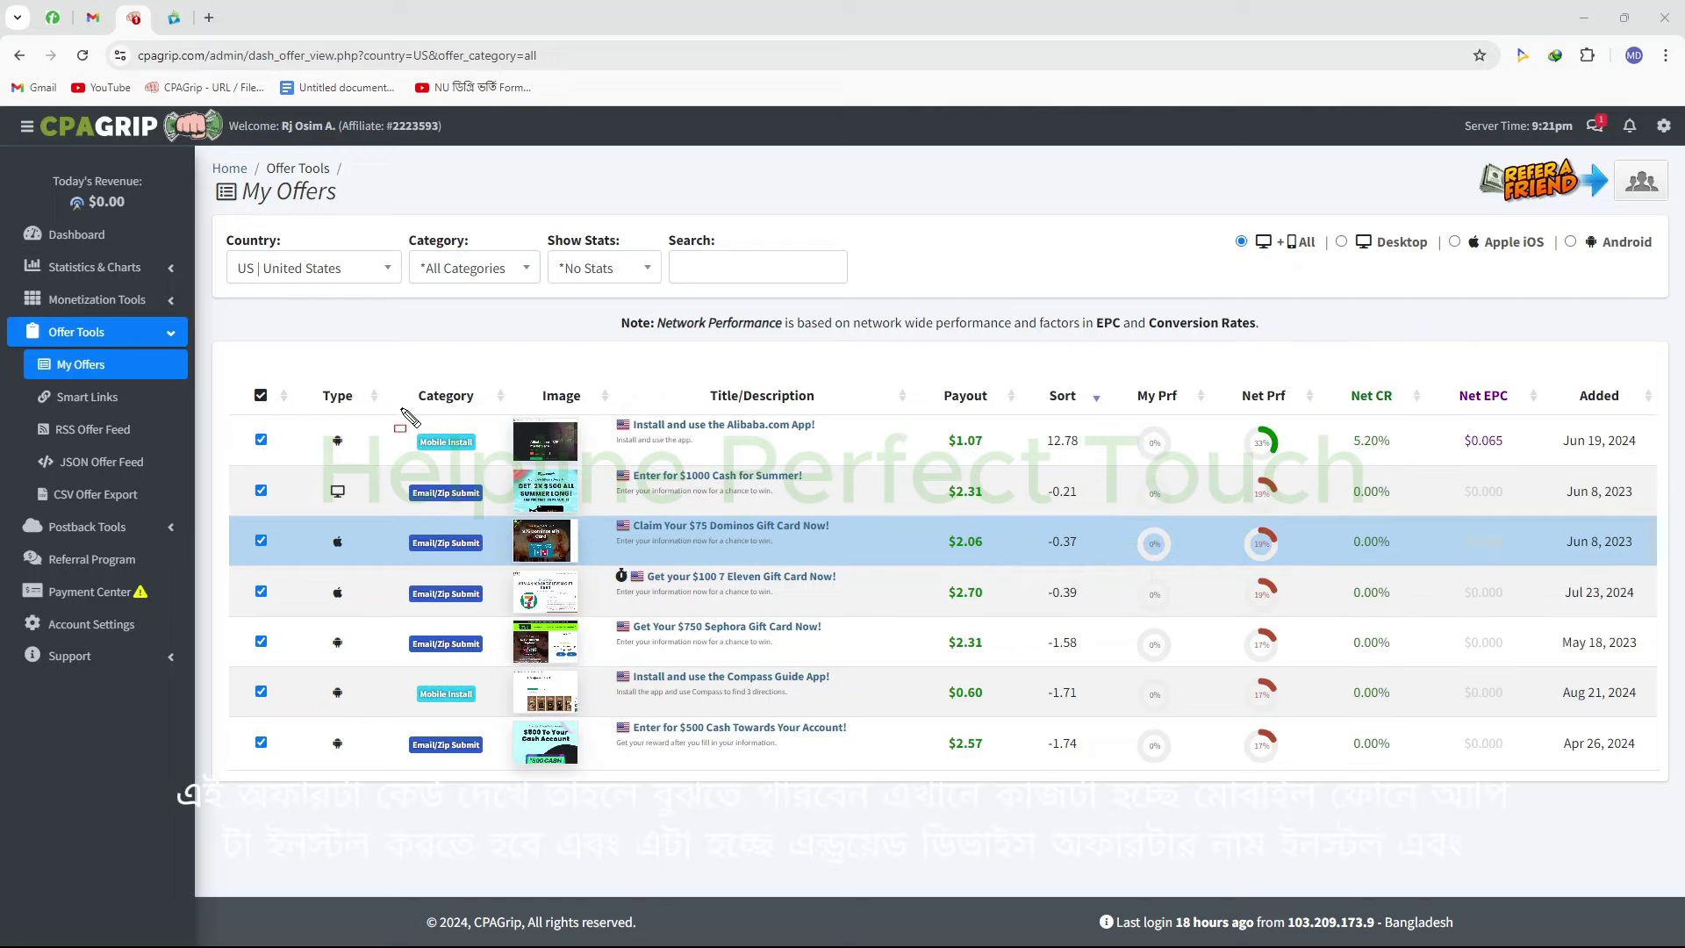
pyautogui.moveTo(393, 405); pyautogui.dragTo(500, 458)
pyautogui.moveTo(307, 416); pyautogui.dragTo(378, 455)
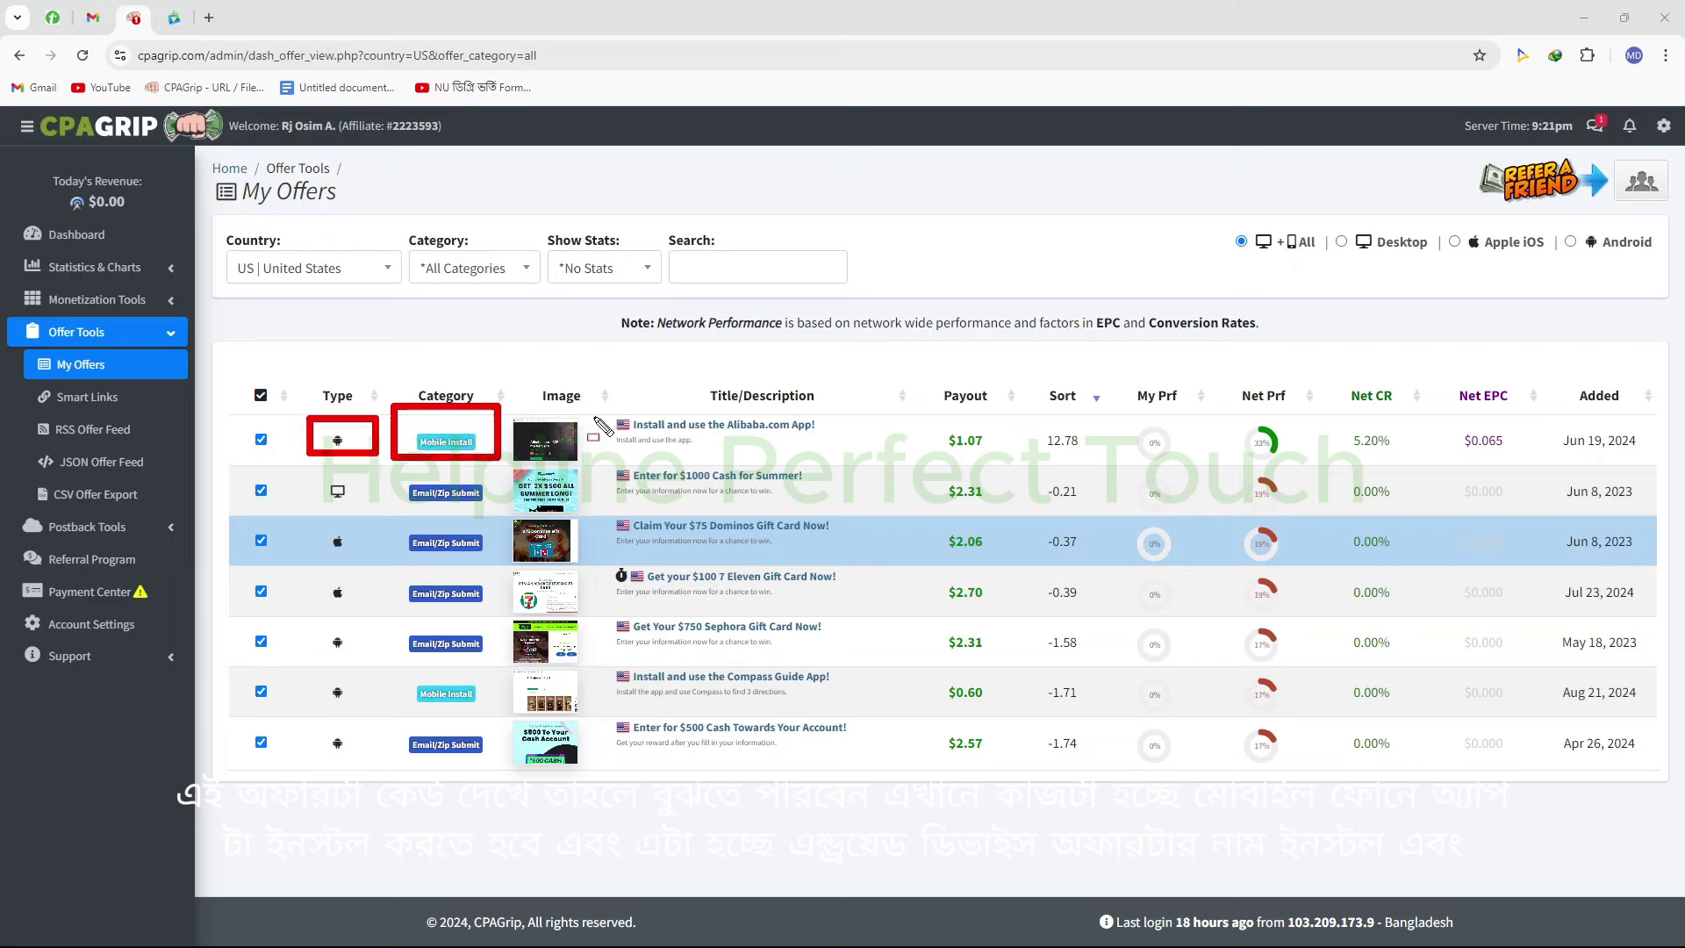
pyautogui.moveTo(604, 400); pyautogui.dragTo(847, 465)
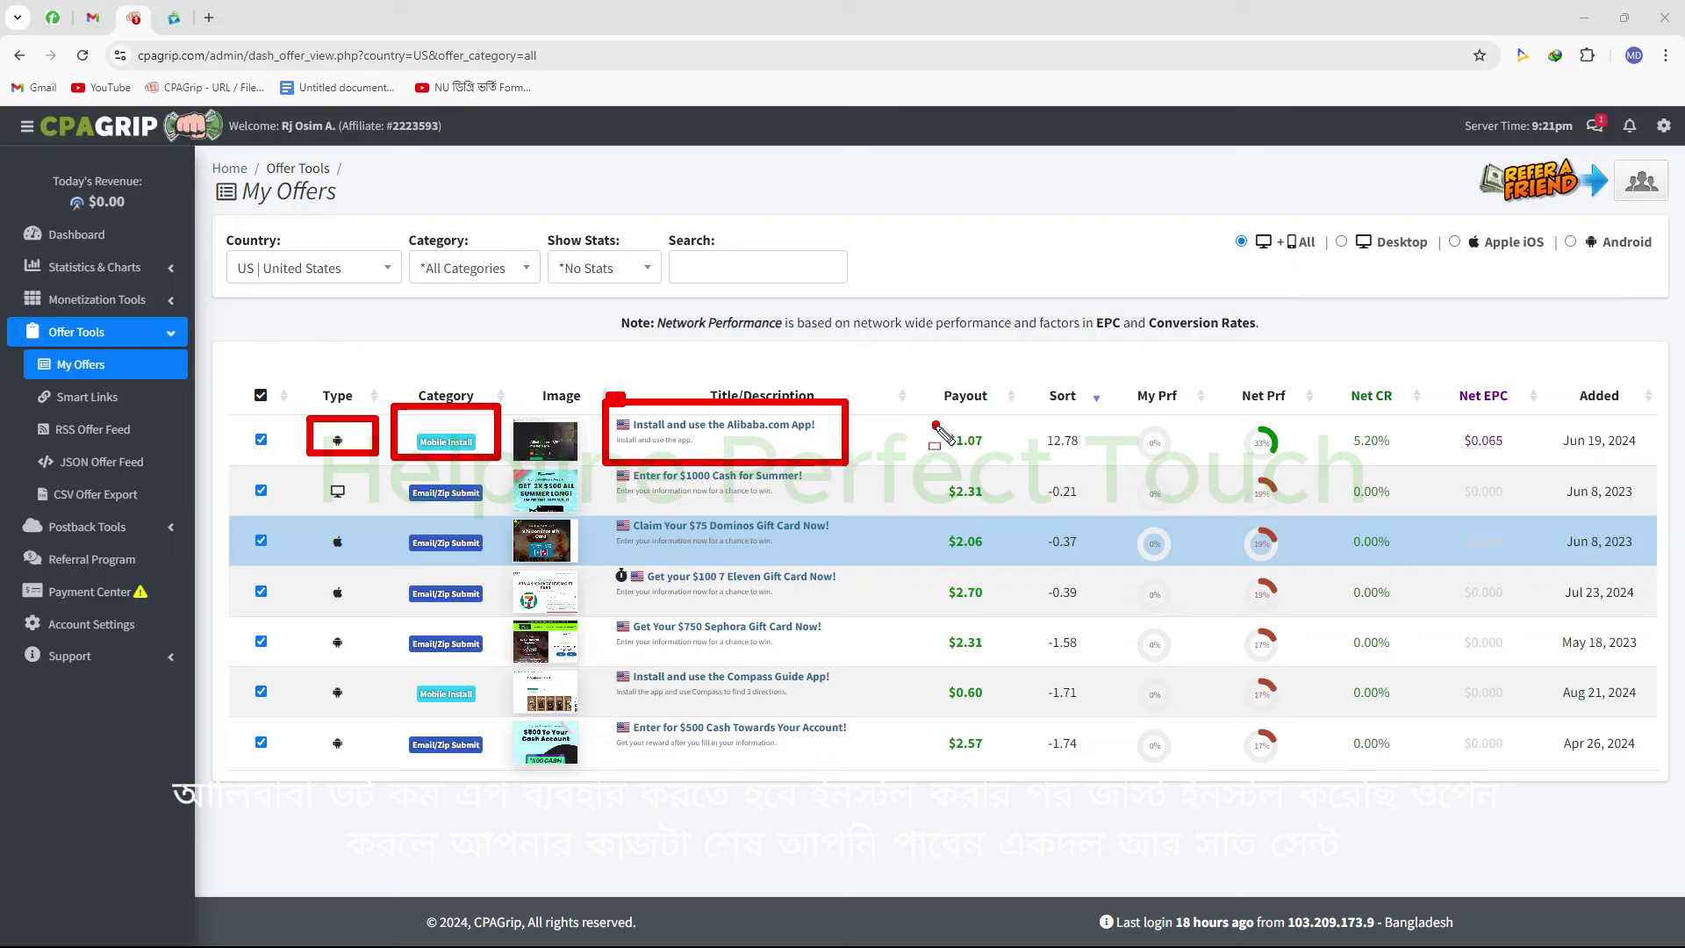
pyautogui.moveTo(933, 420); pyautogui.dragTo(1028, 460)
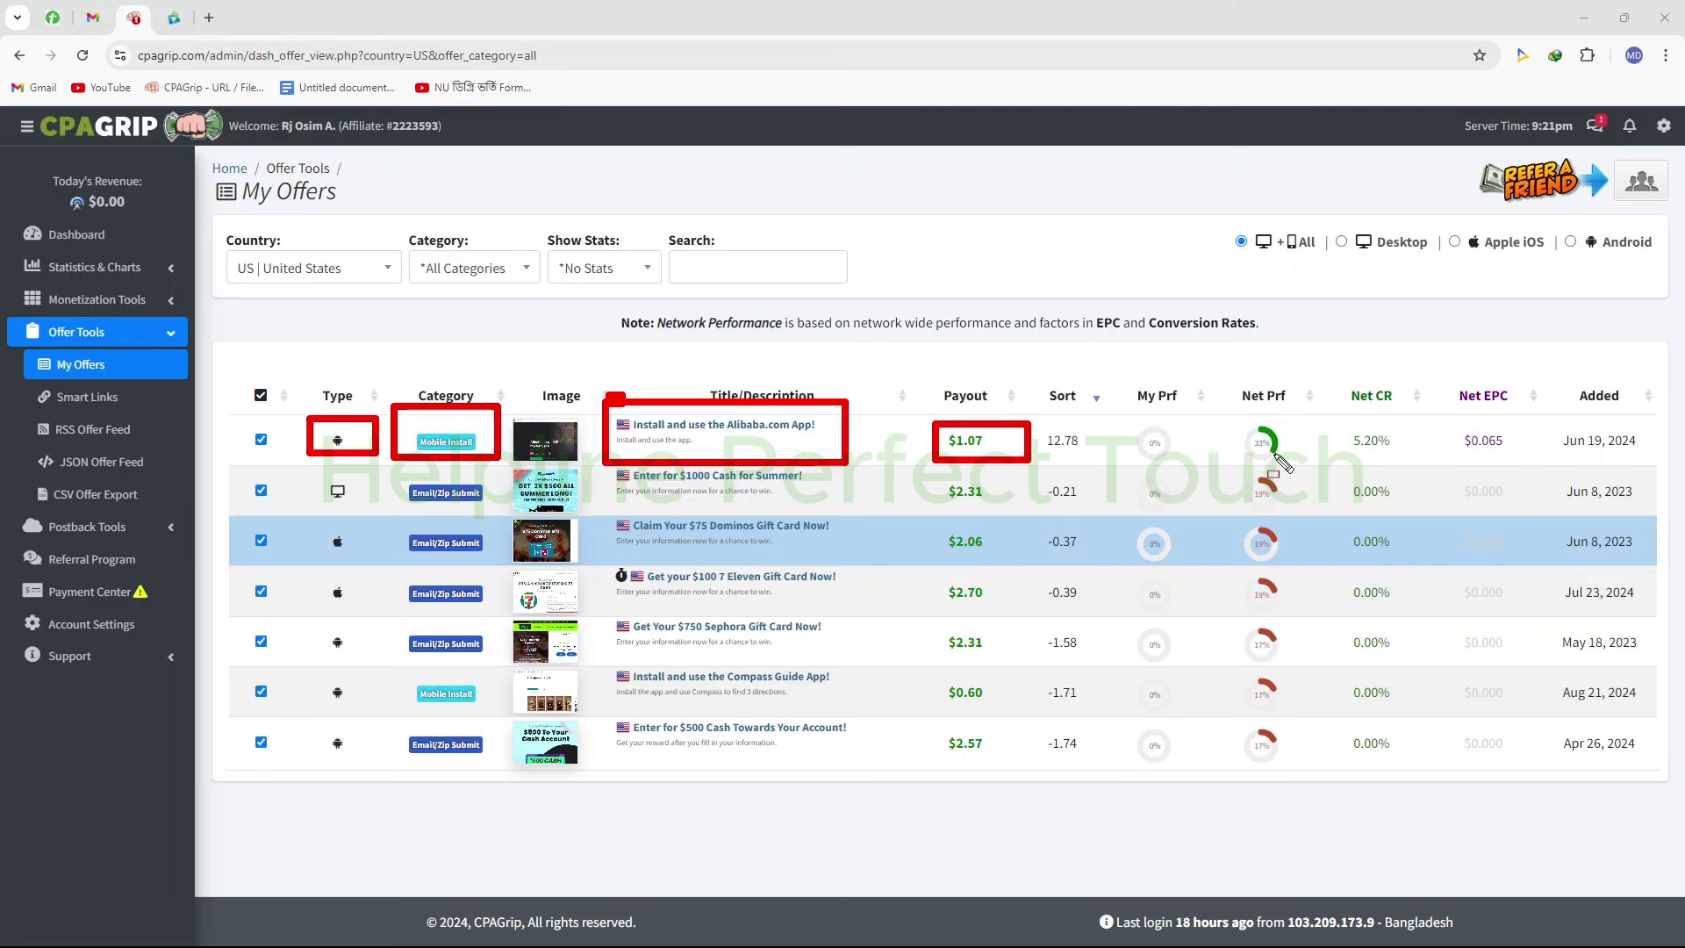
pyautogui.moveTo(1323, 368)
pyautogui.mouseDown()
pyautogui.moveTo(1381, 452)
pyautogui.moveTo(1421, 459)
pyautogui.mouseUp()
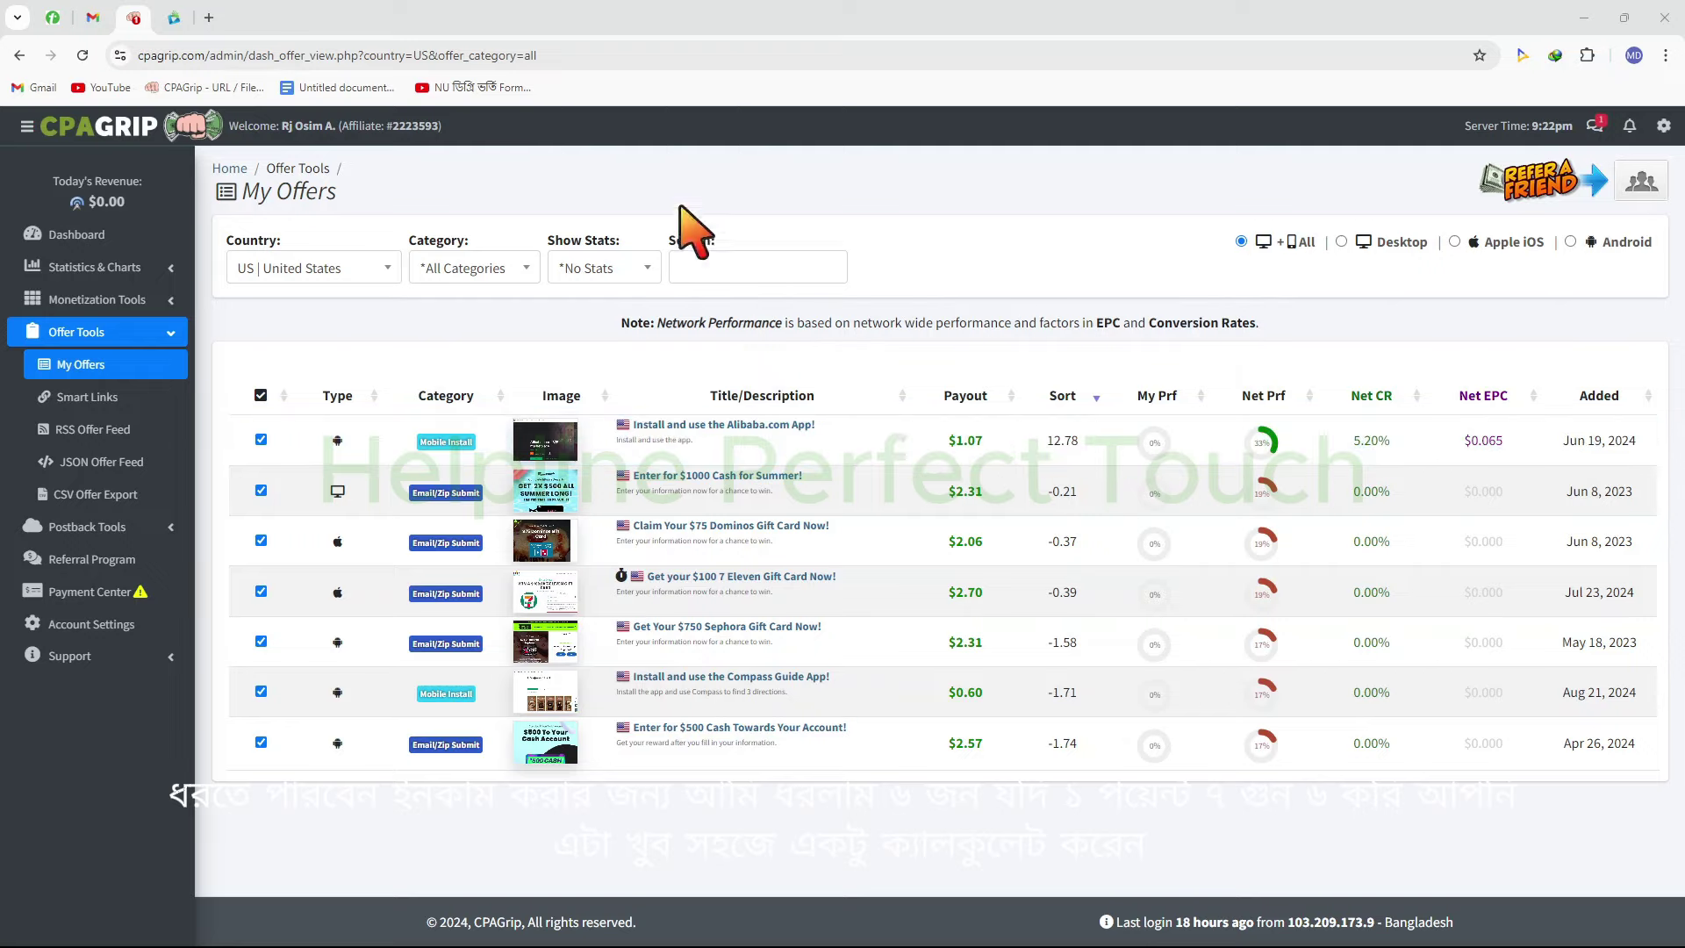
# Bring up Google's calculator in a new tab by searching 'cal'
pyautogui.click(208, 12)
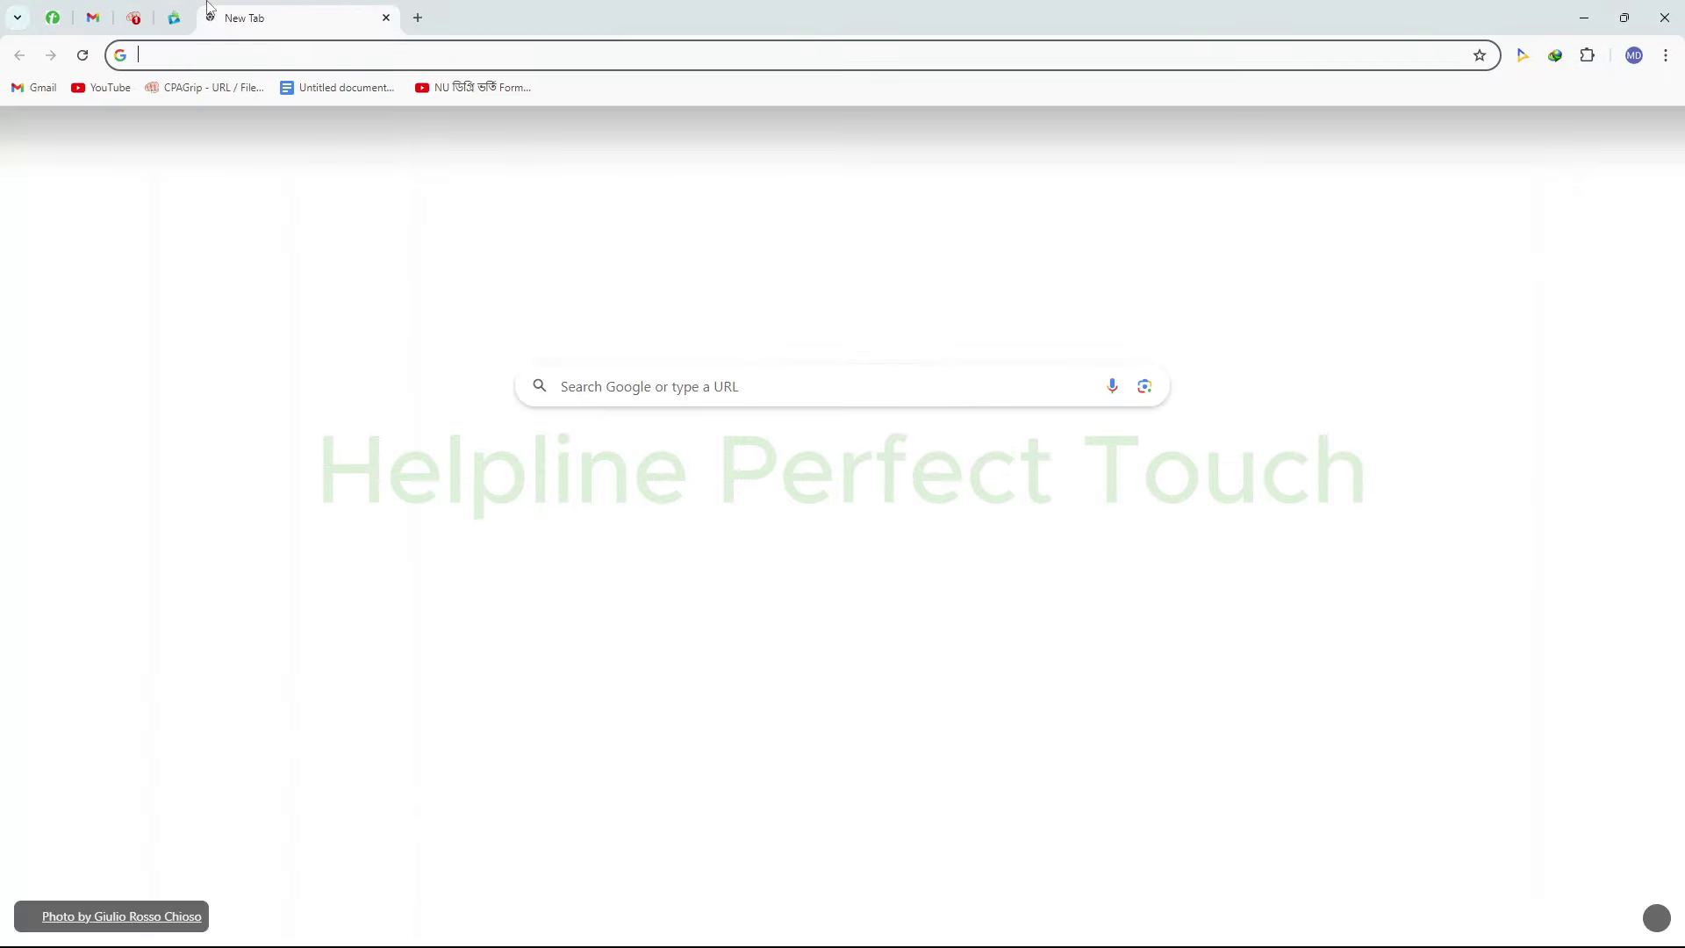
pyautogui.write('cal')
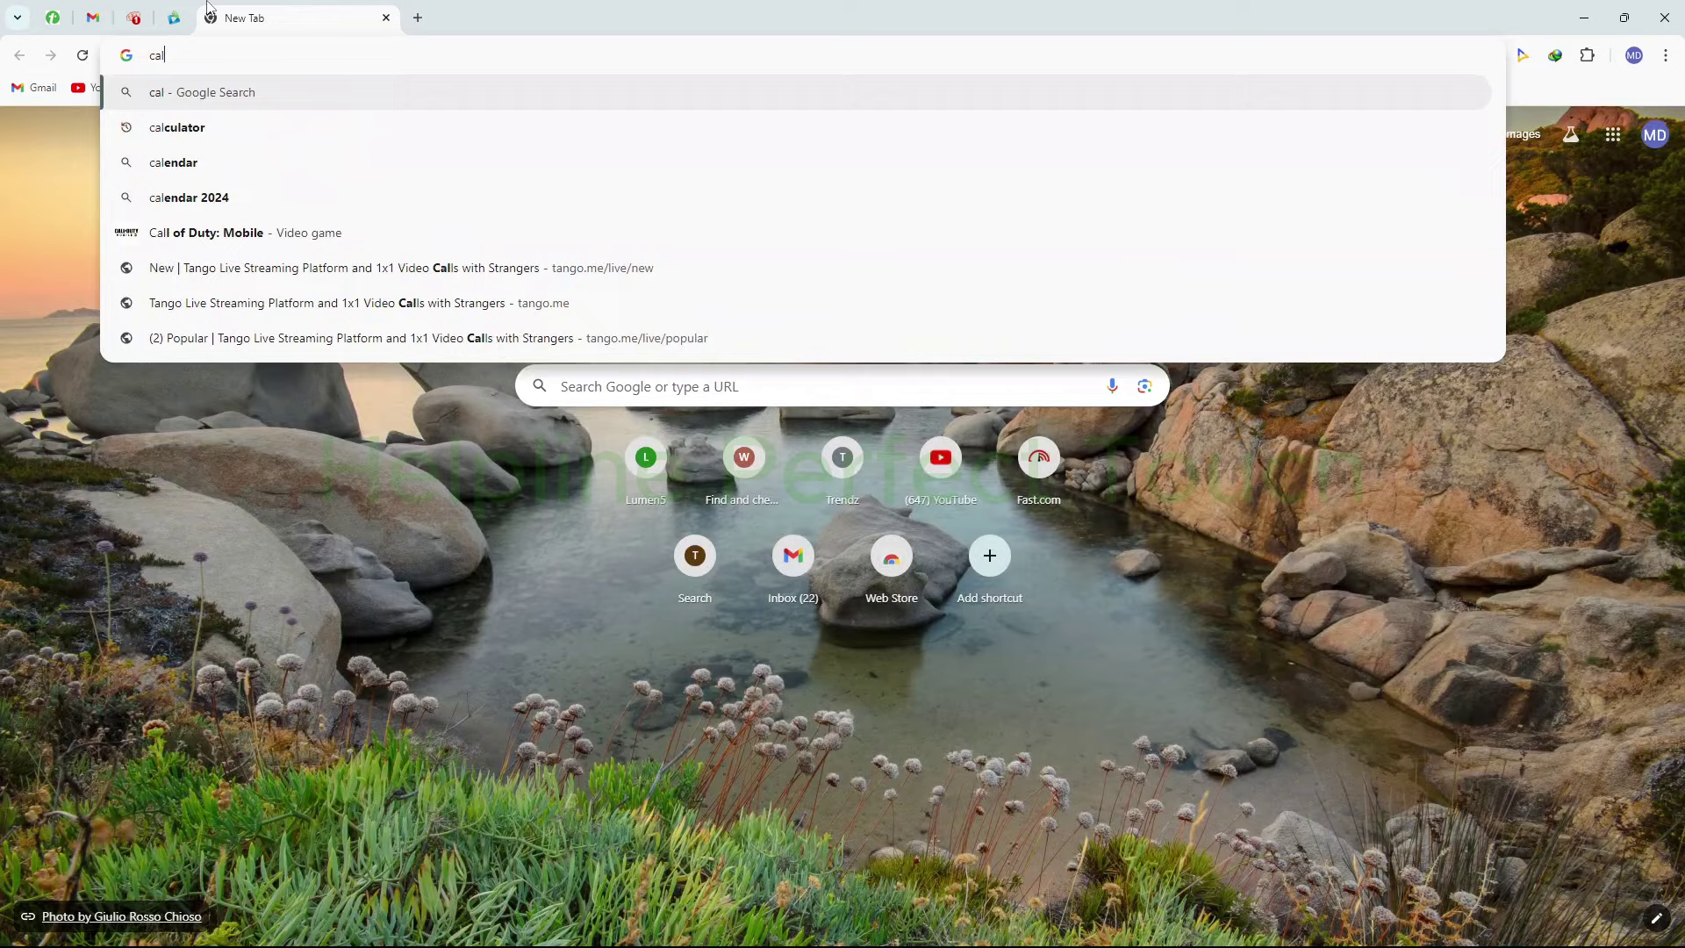
pyautogui.press('Down')
pyautogui.press('Return')
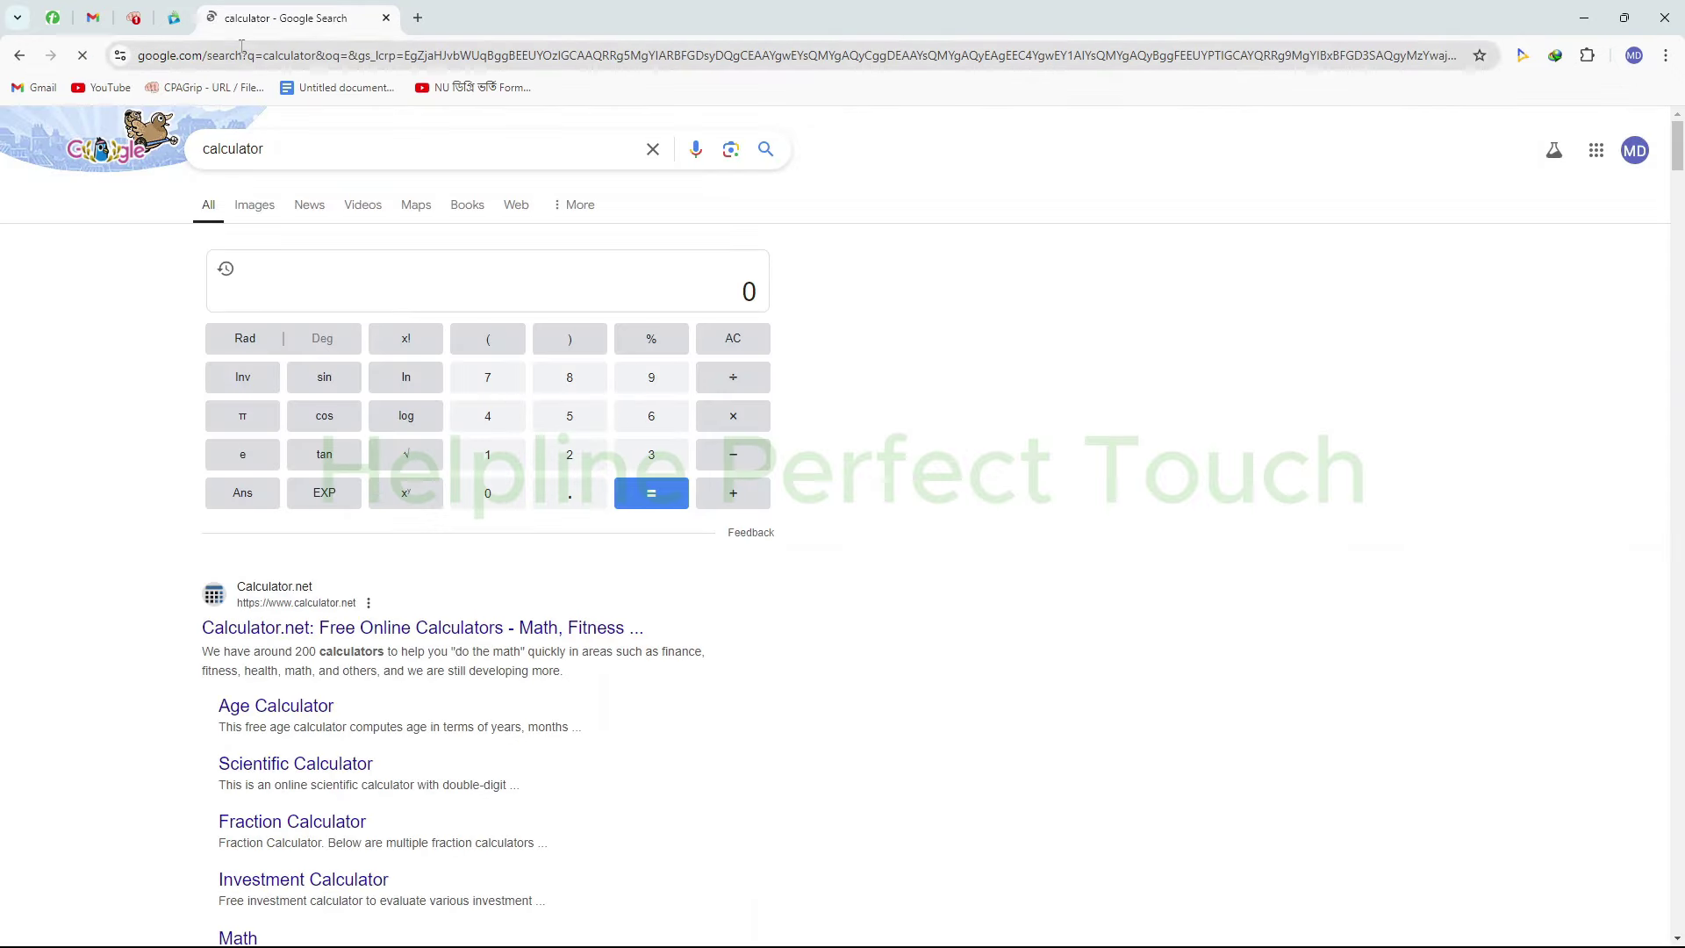
# Multiply the Alibaba offer's 1.07 payout by 6 on the calculator, getting 6.42
pyautogui.click(485, 454)
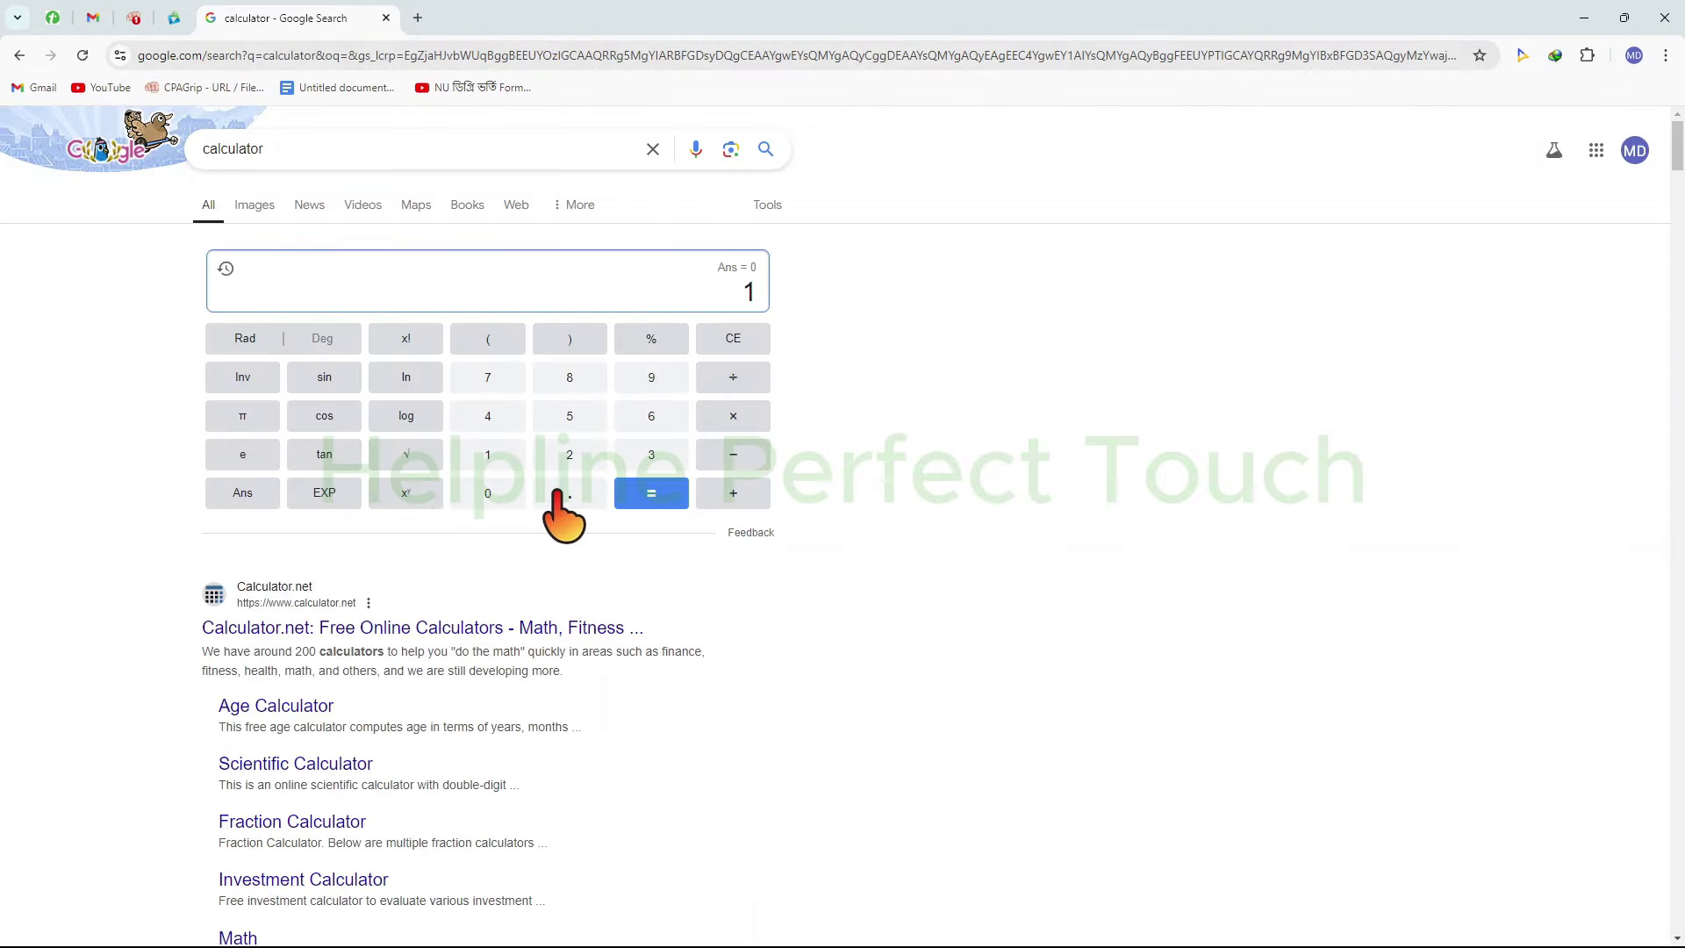
pyautogui.click(590, 487)
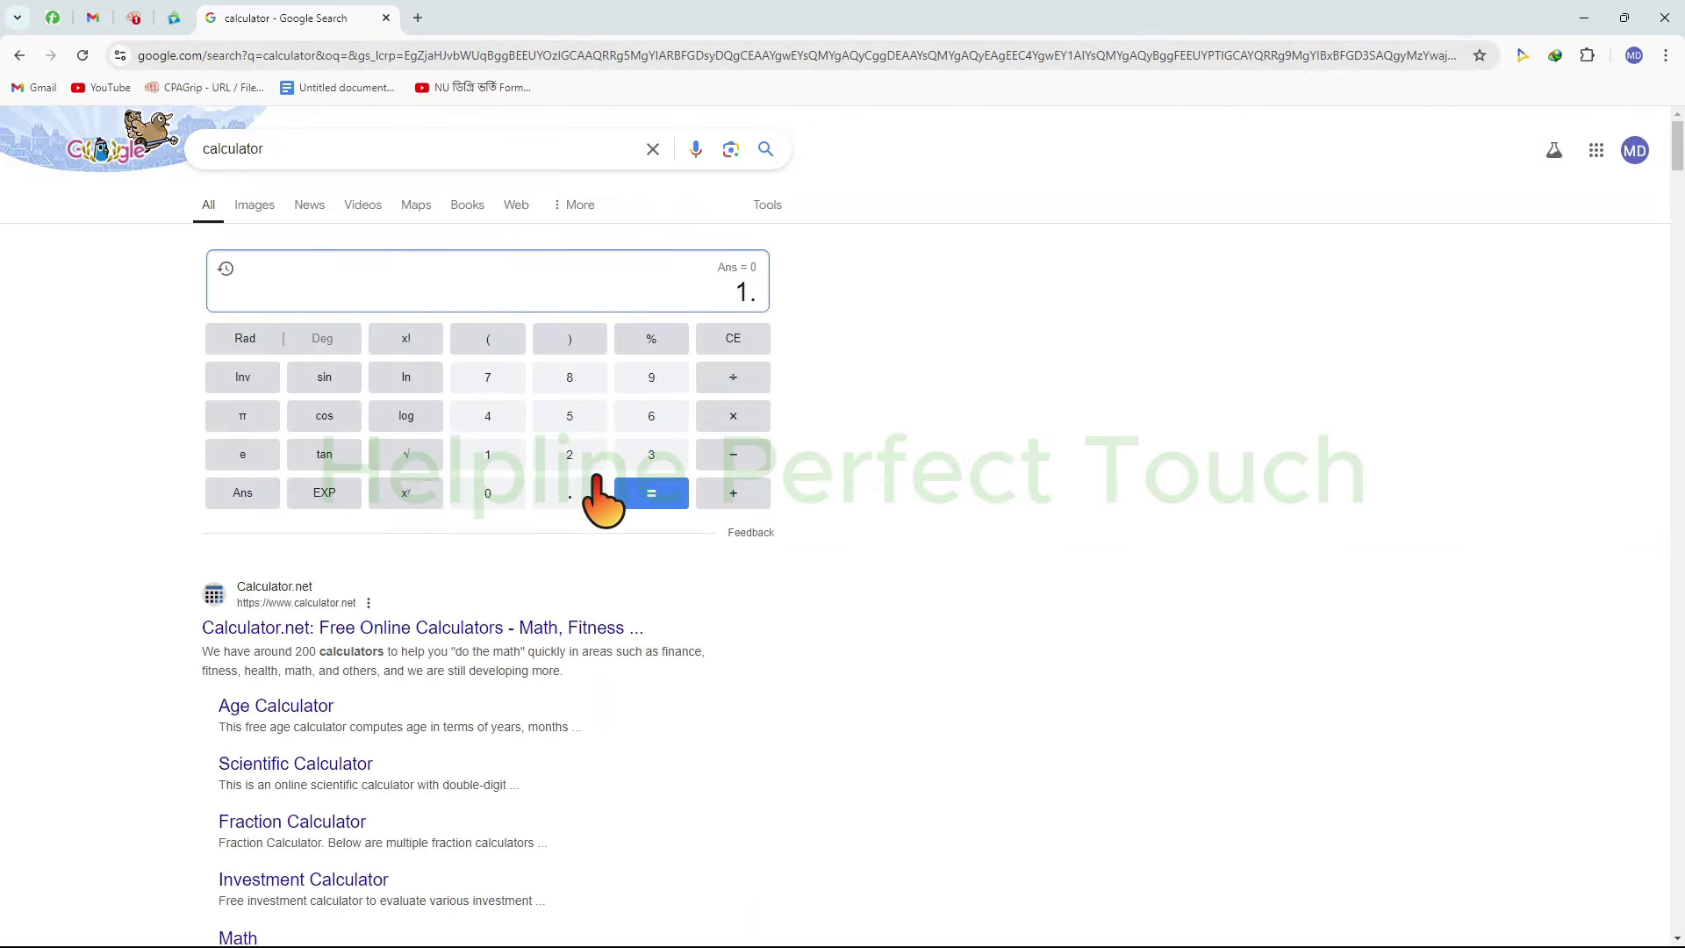
pyautogui.click(133, 17)
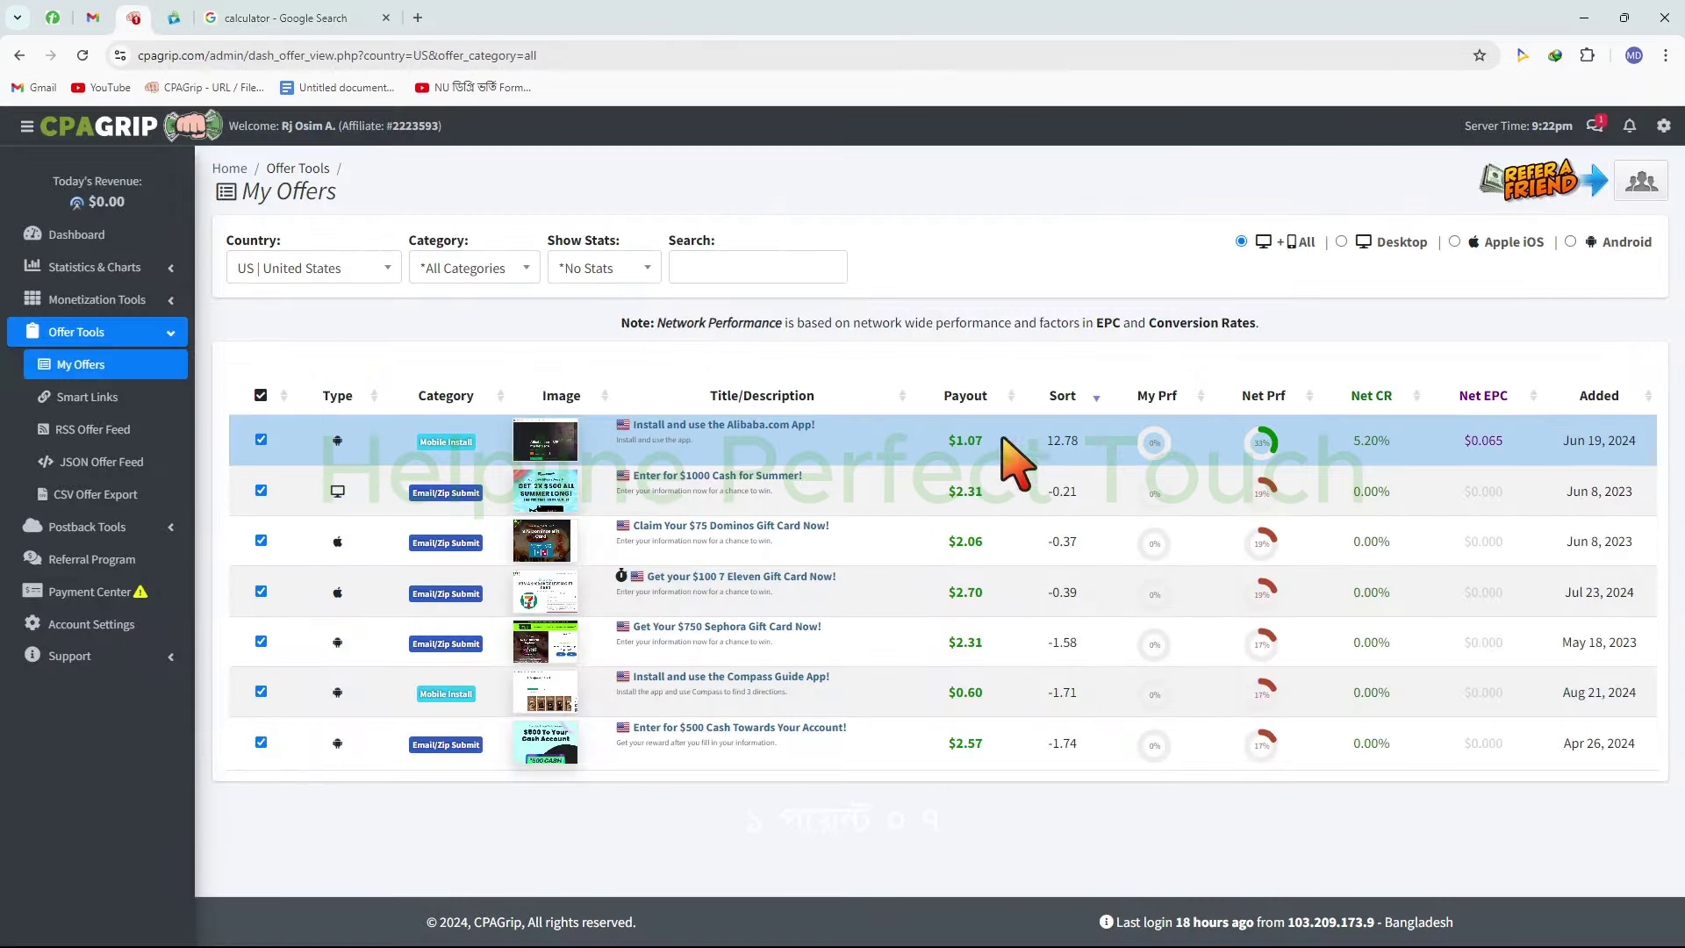
pyautogui.click(198, 19)
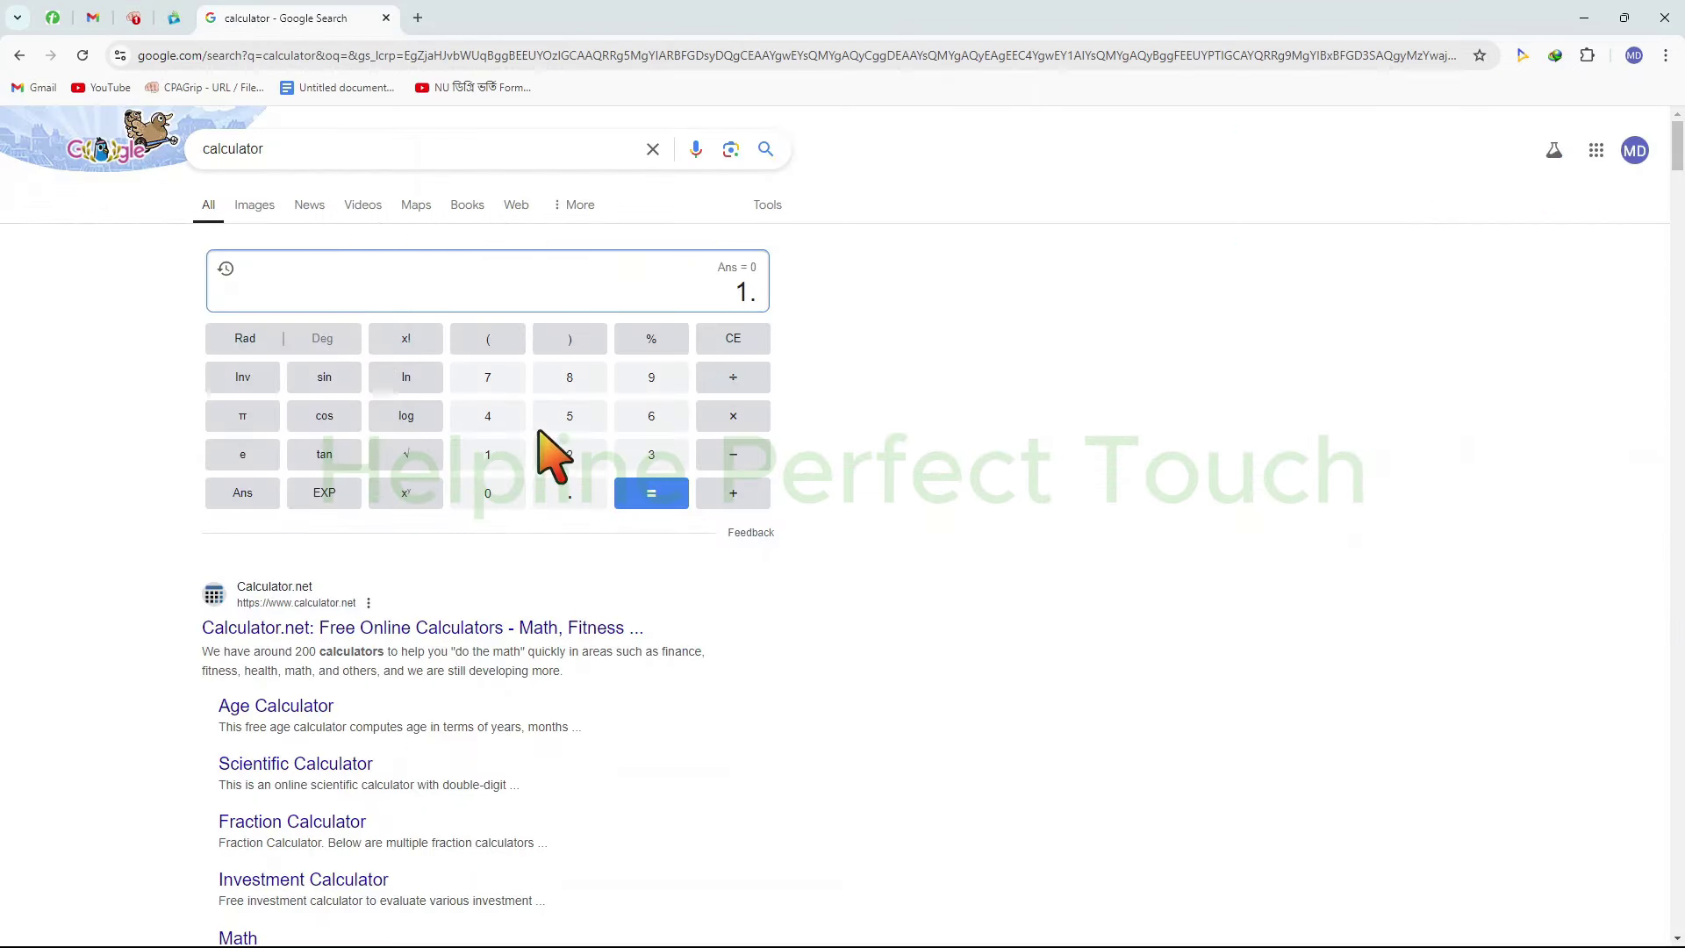
pyautogui.click(488, 493)
pyautogui.click(488, 377)
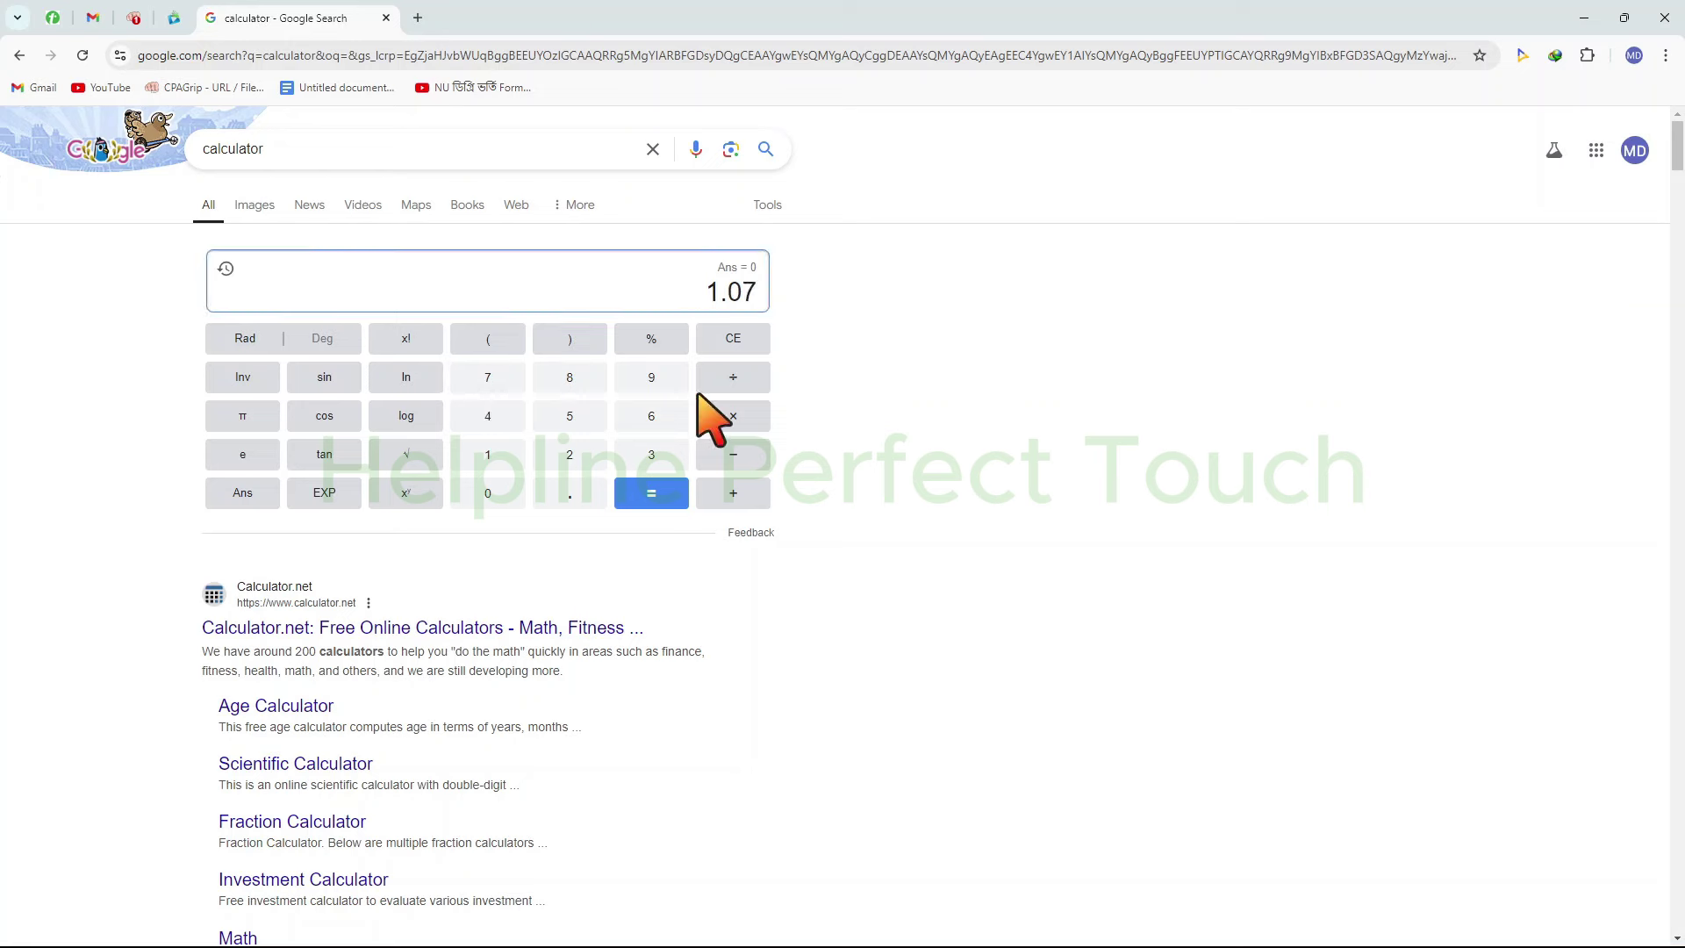
pyautogui.click(762, 419)
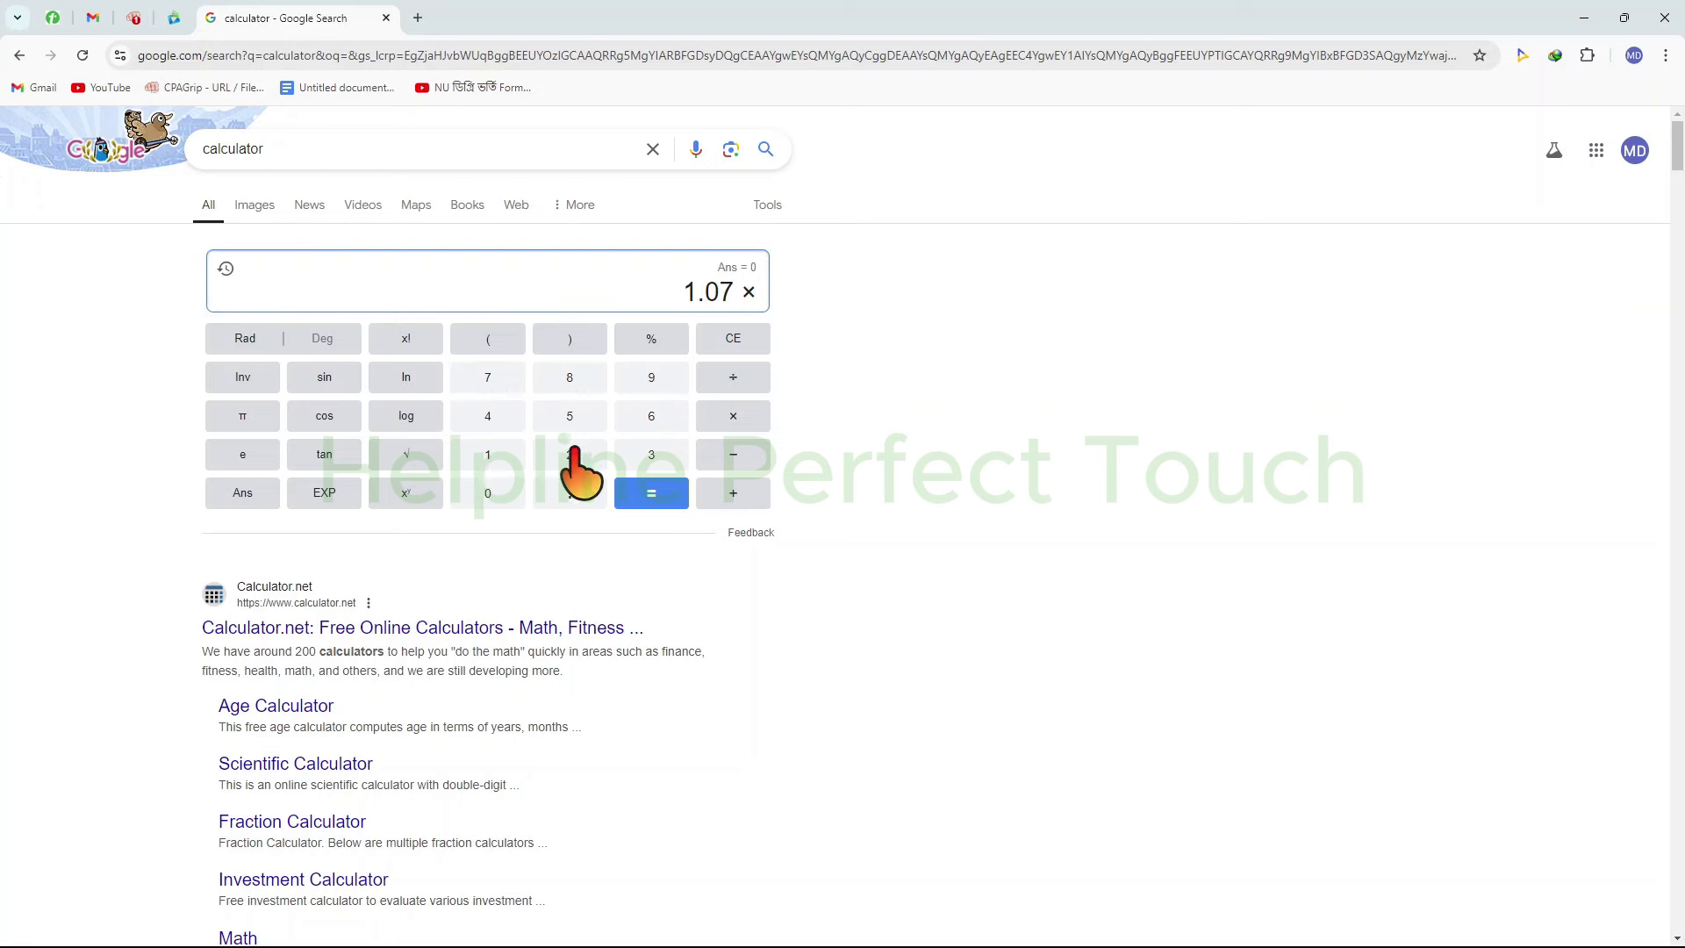
pyautogui.click(653, 418)
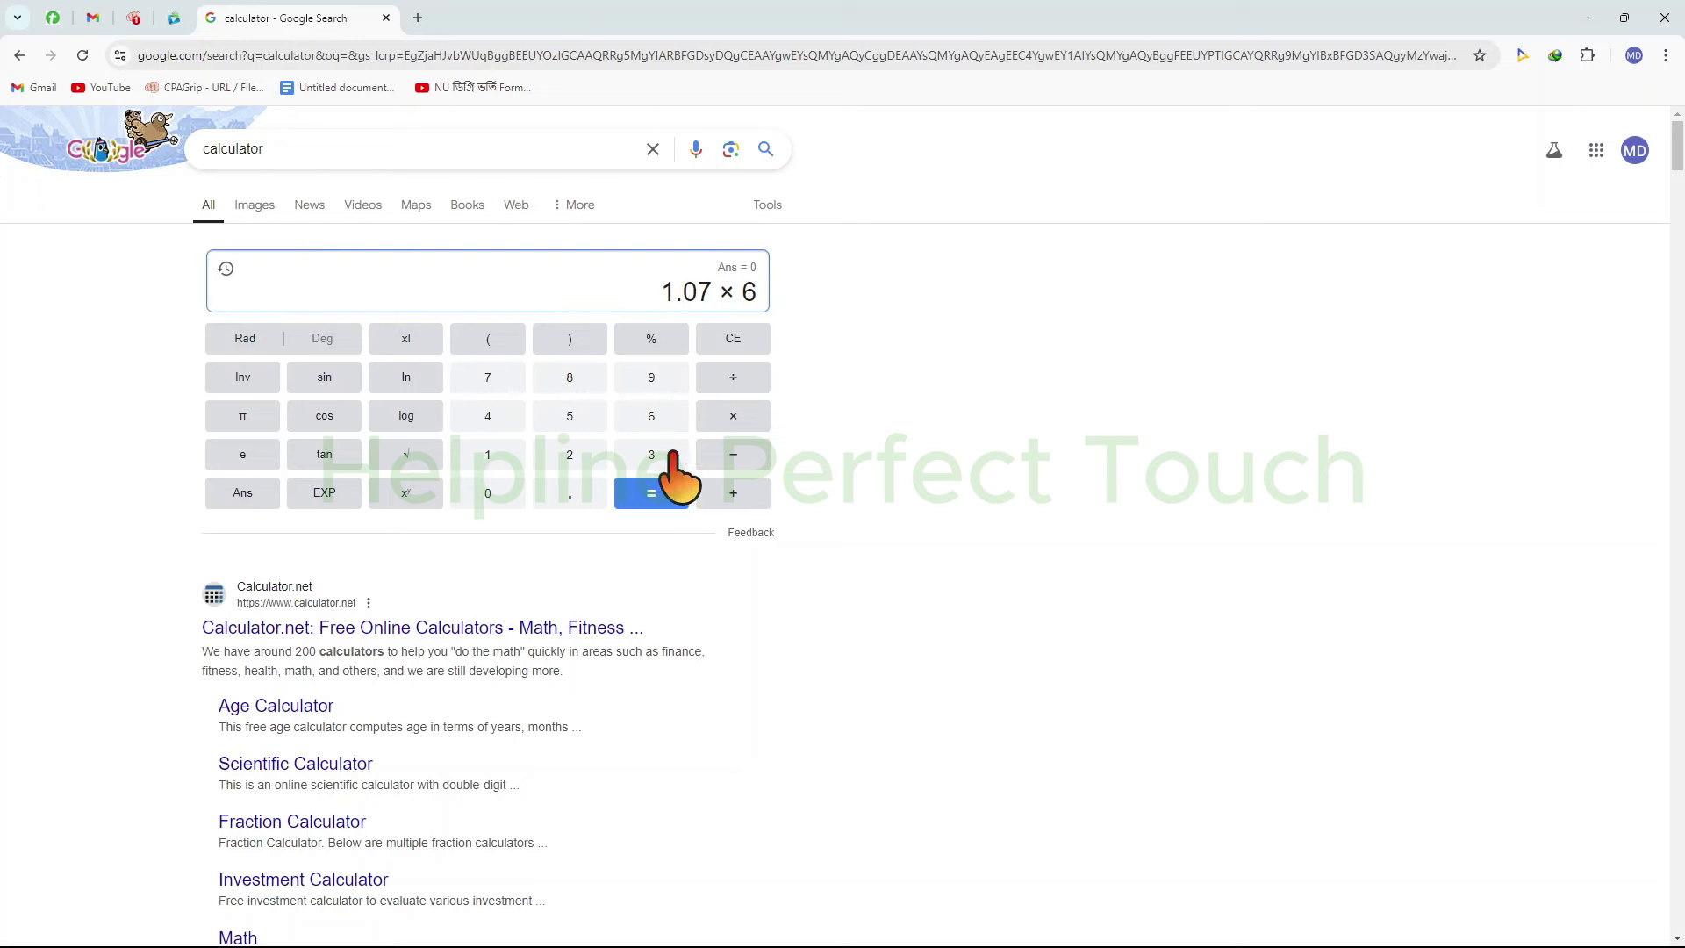
pyautogui.click(660, 494)
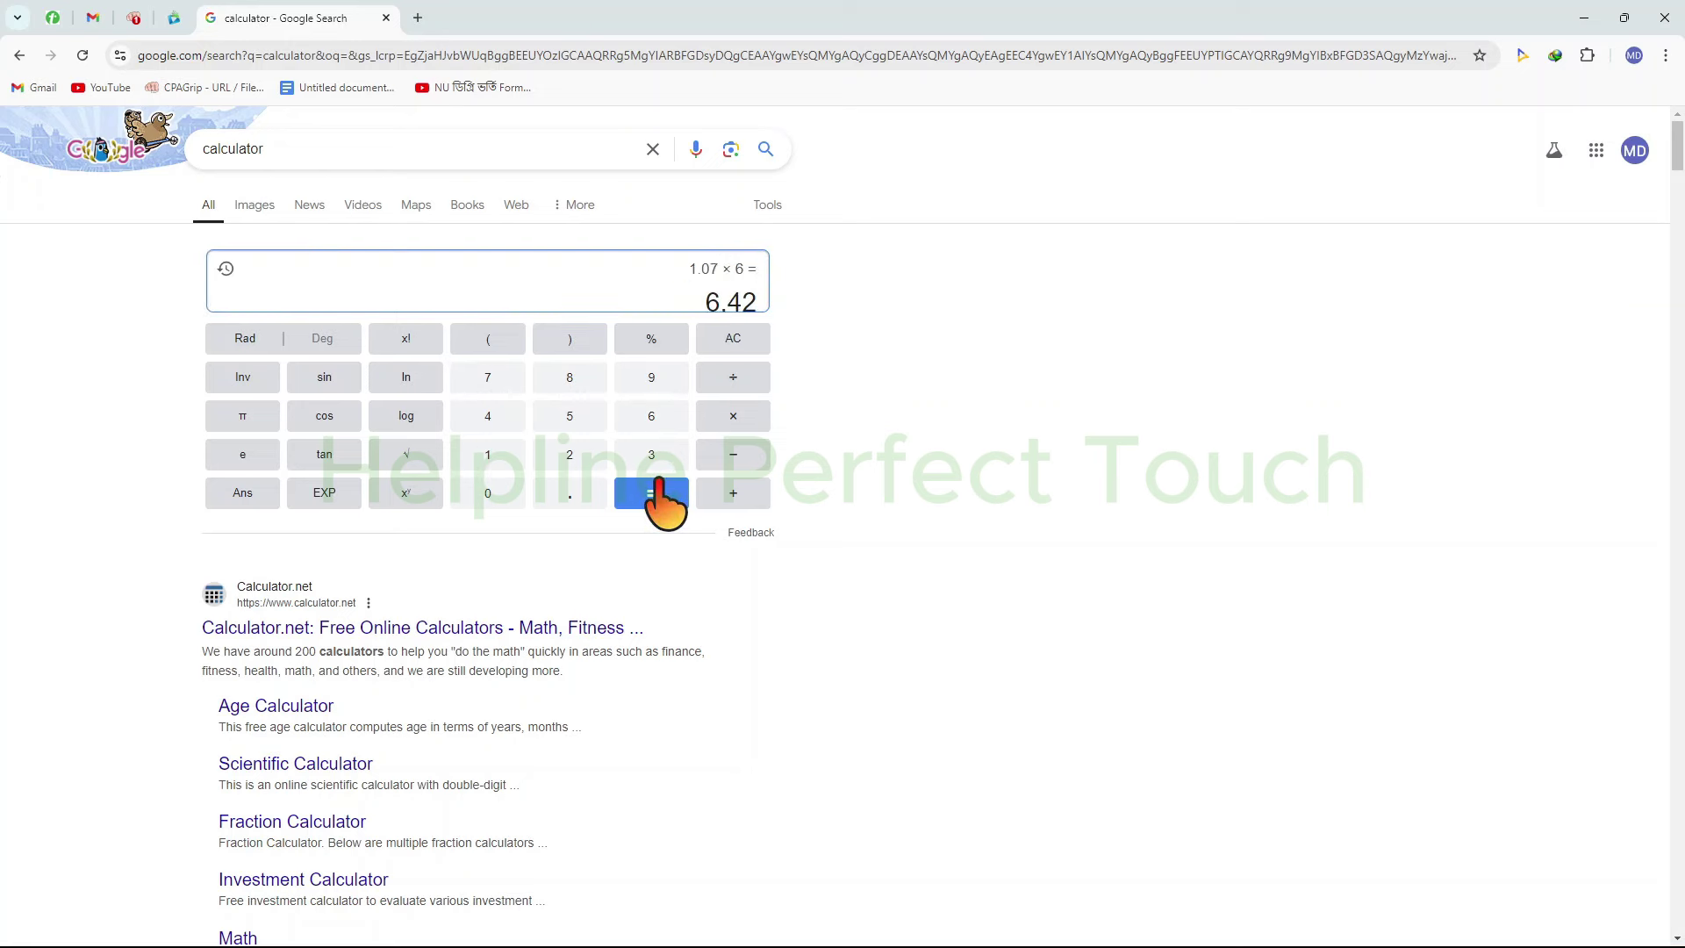
pyautogui.click(342, 57)
# Convert 6.42 US dollars to Bangladeshi Taka (767.05), then go back to the CPAlead offers
pyautogui.write('usd')
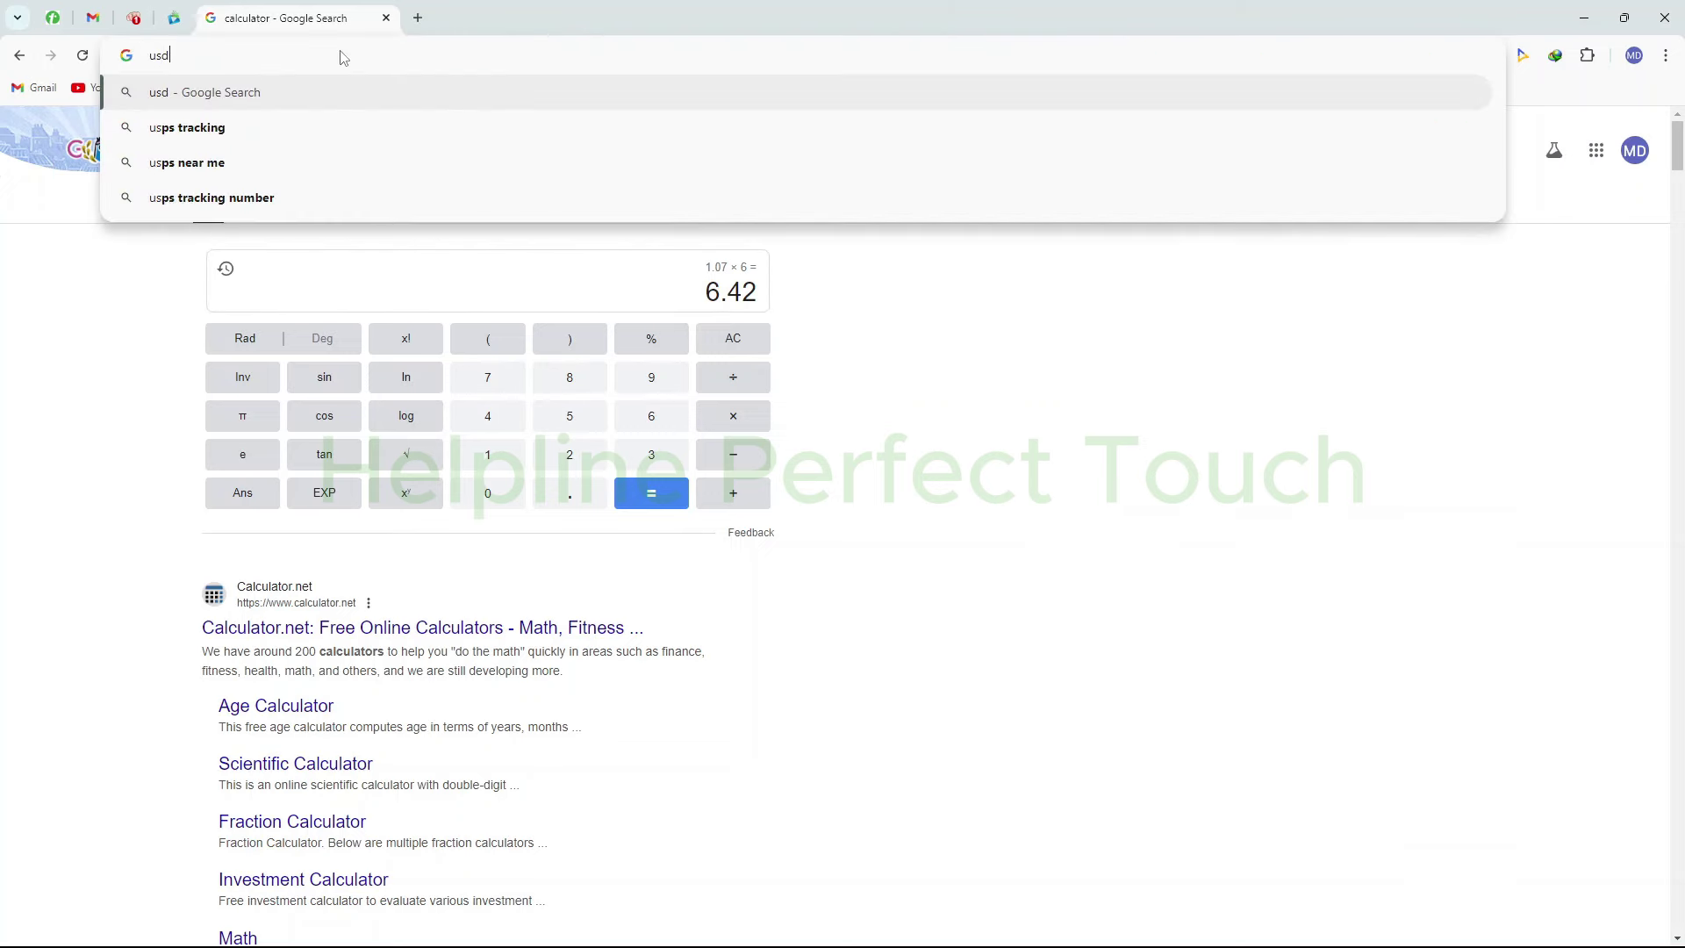
pyautogui.write(' to bdt')
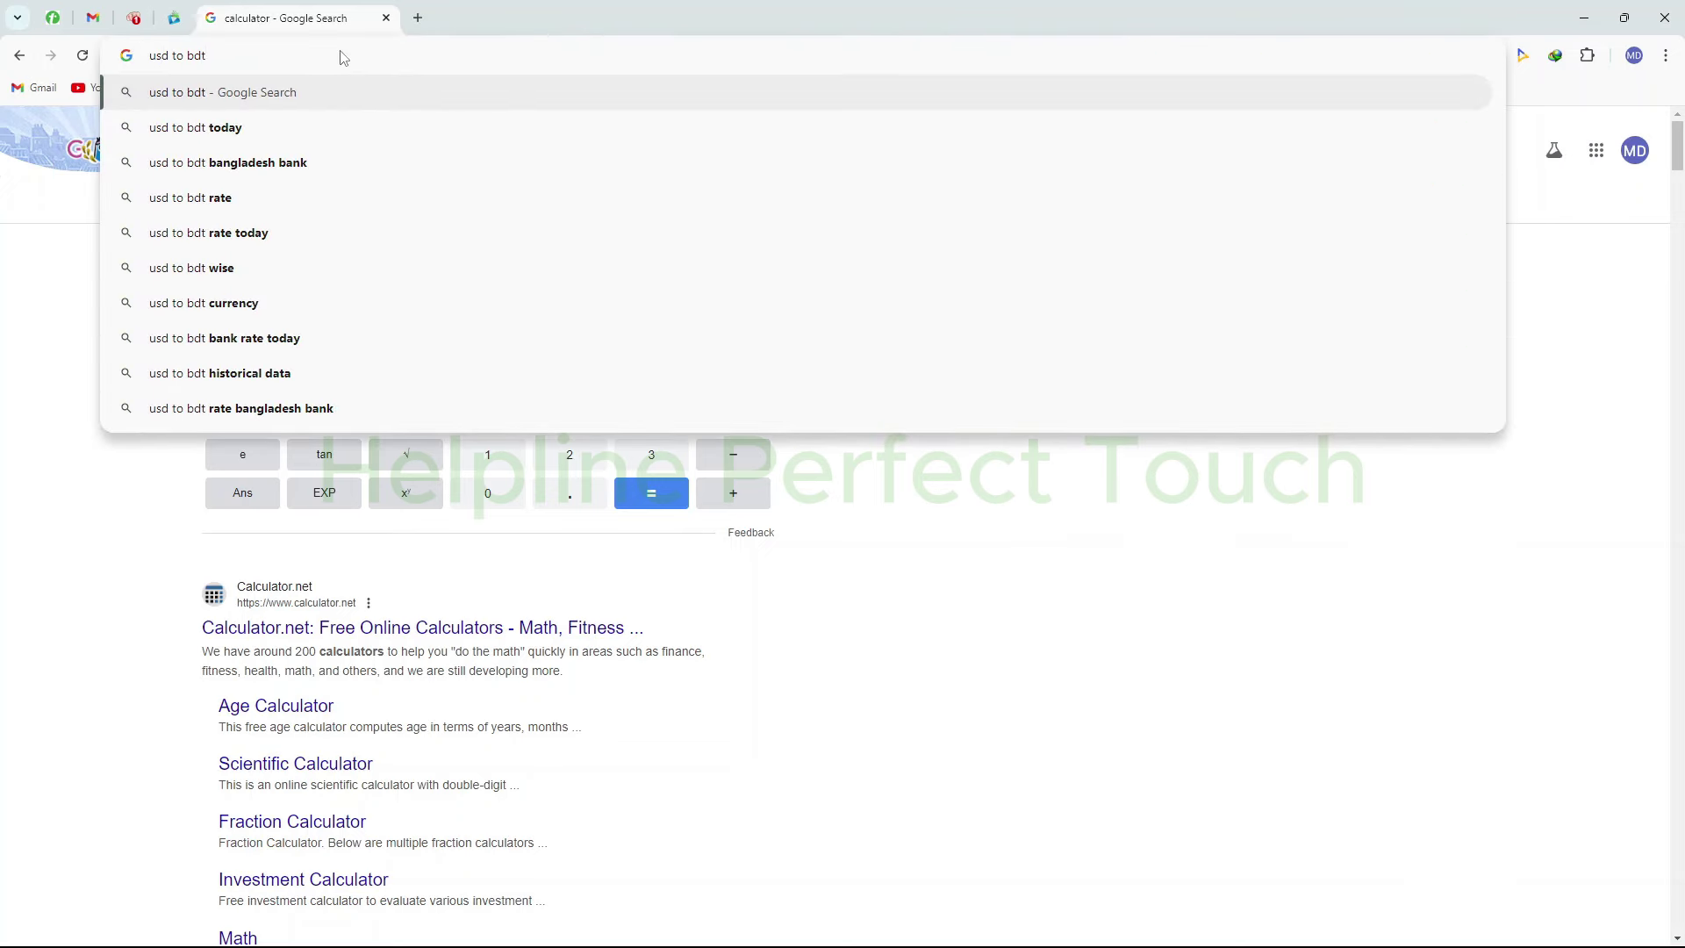
pyautogui.press('Return')
pyautogui.click(242, 414)
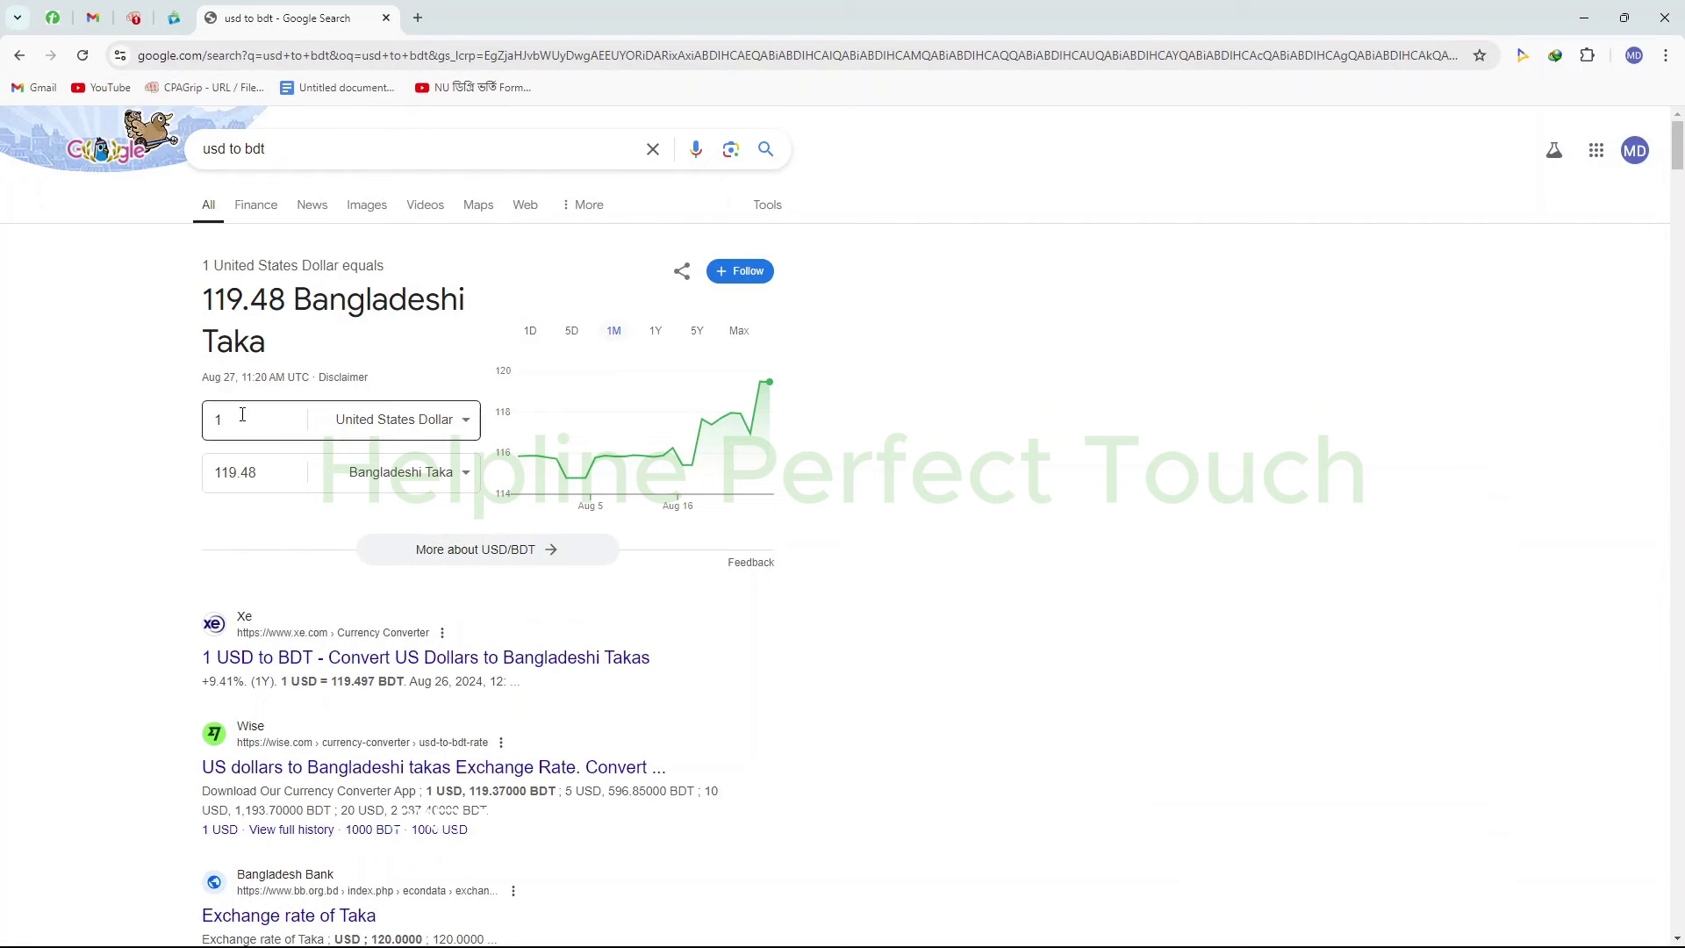
pyautogui.click(243, 414)
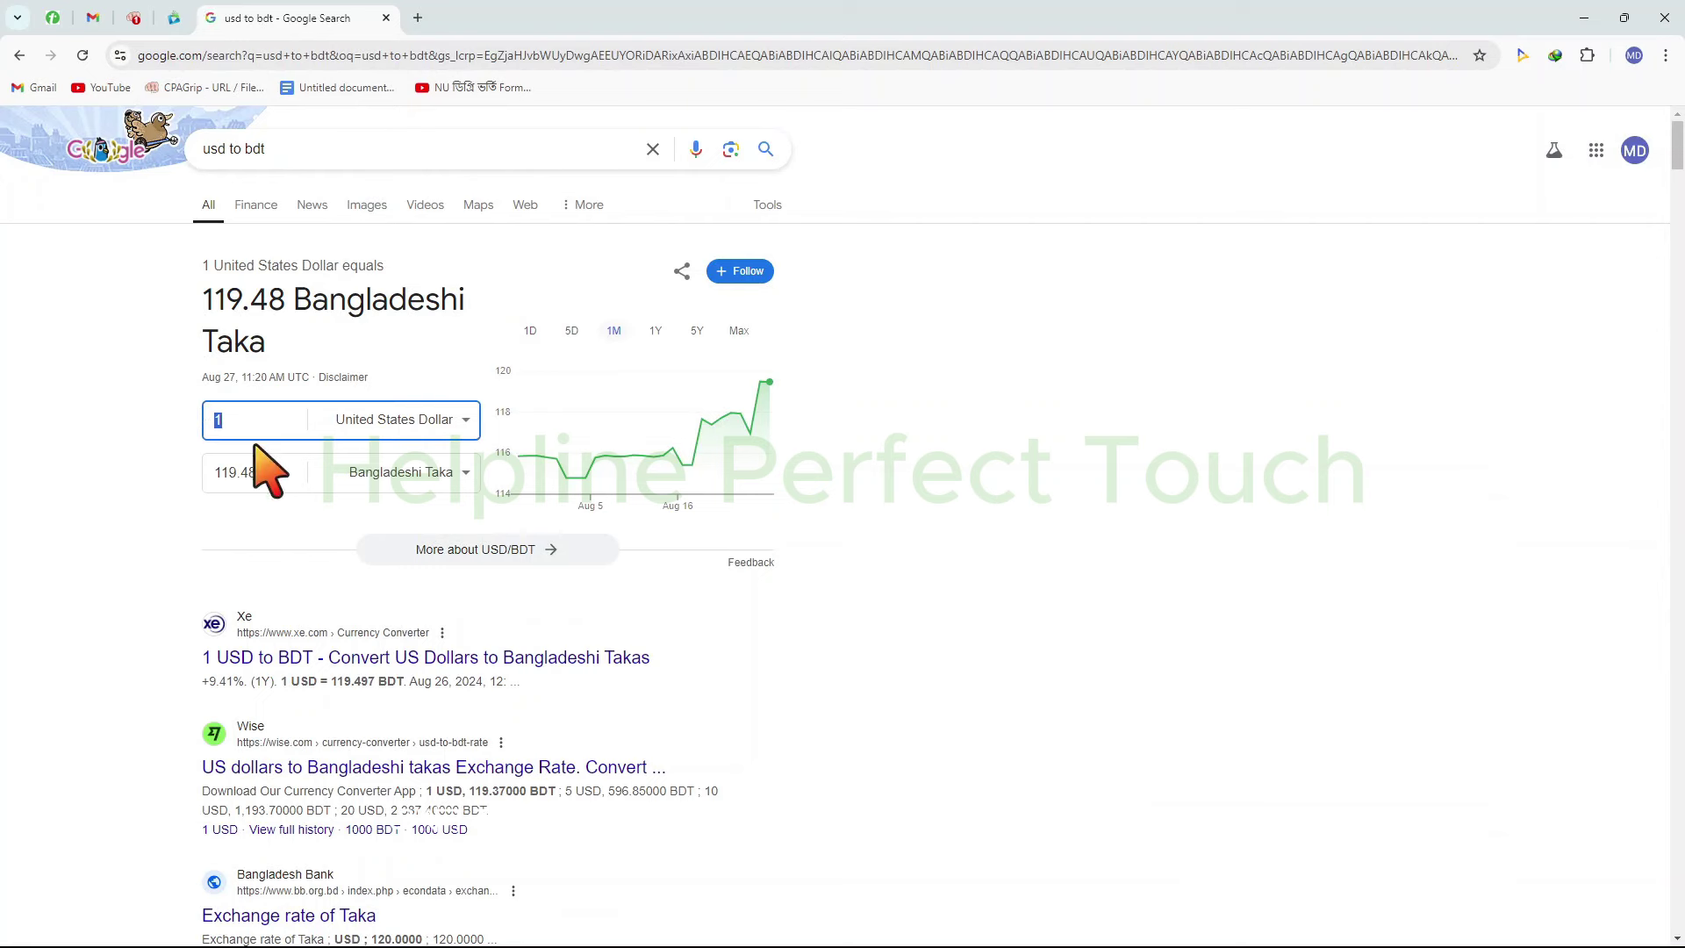
pyautogui.write('6.42')
pyautogui.click(1176, 488)
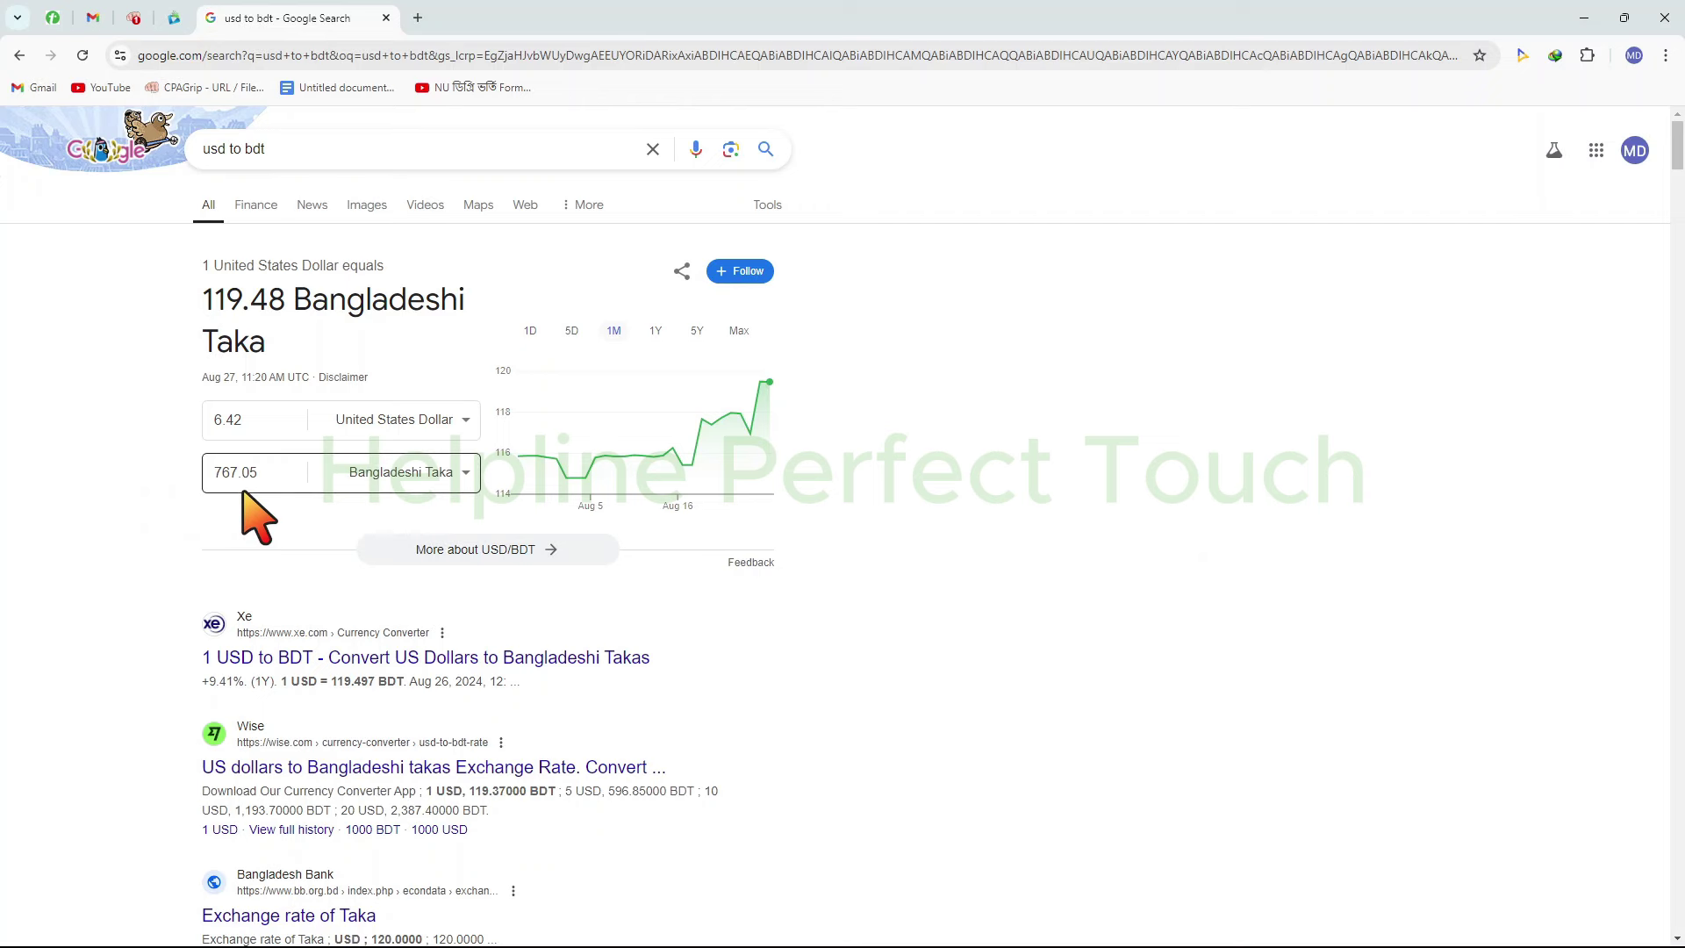
pyautogui.click(173, 17)
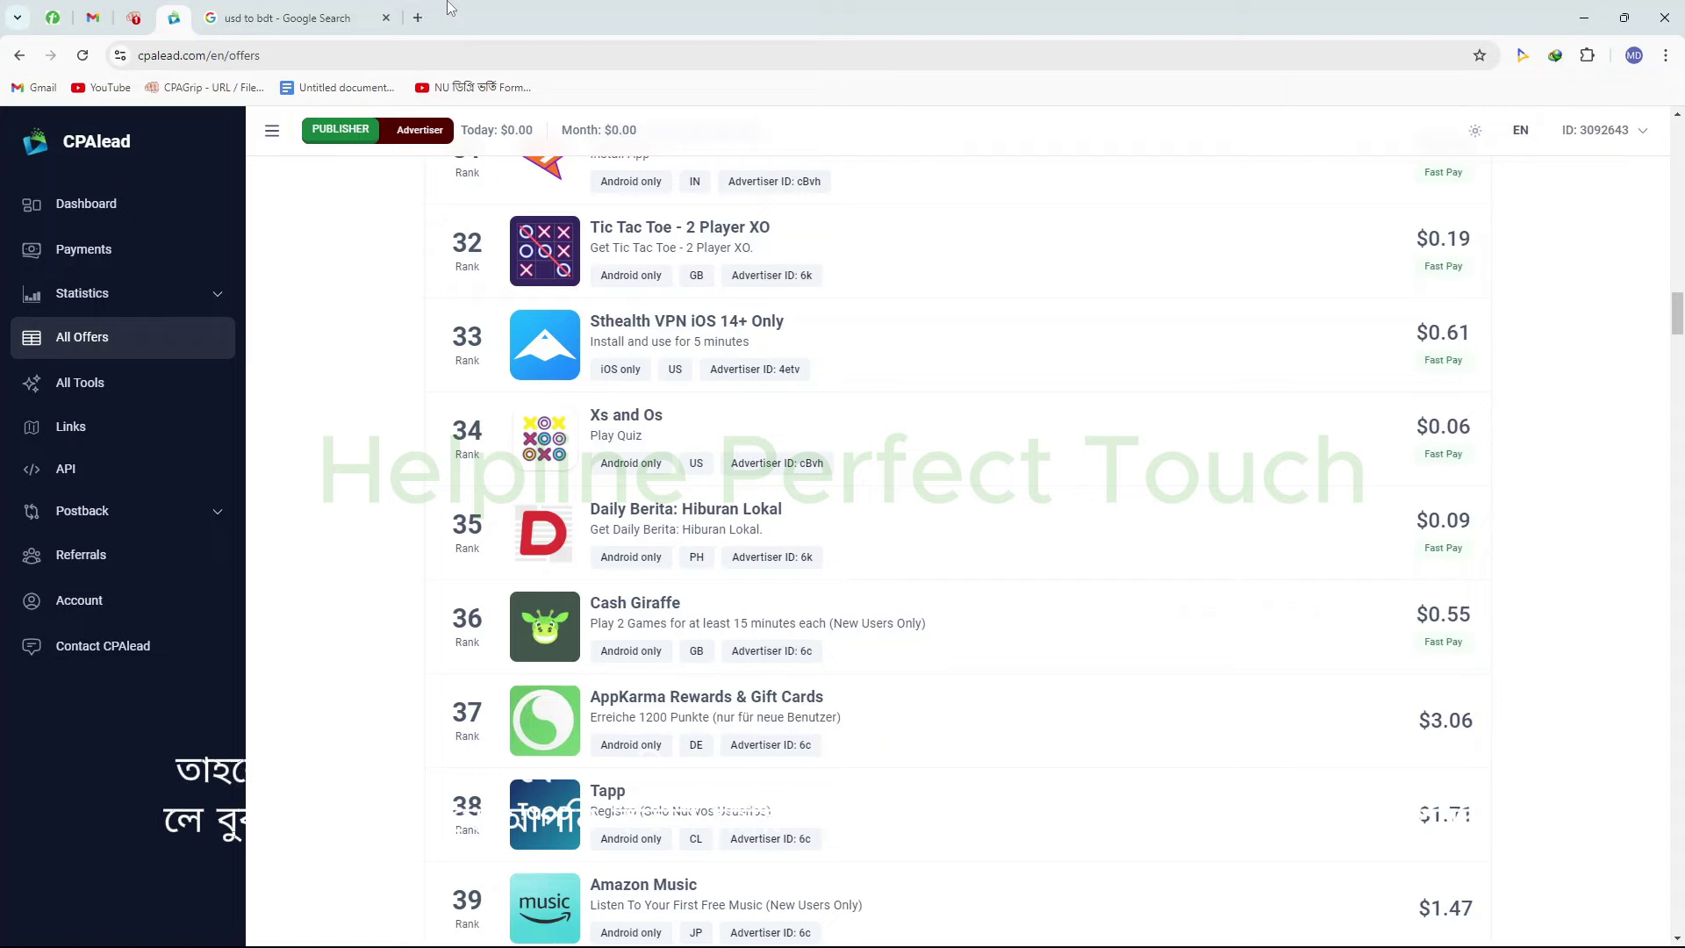
# Close the Google tab, show CPAGrip's My Offers list, and outline the refer-a-friend promotion
pyautogui.click(384, 19)
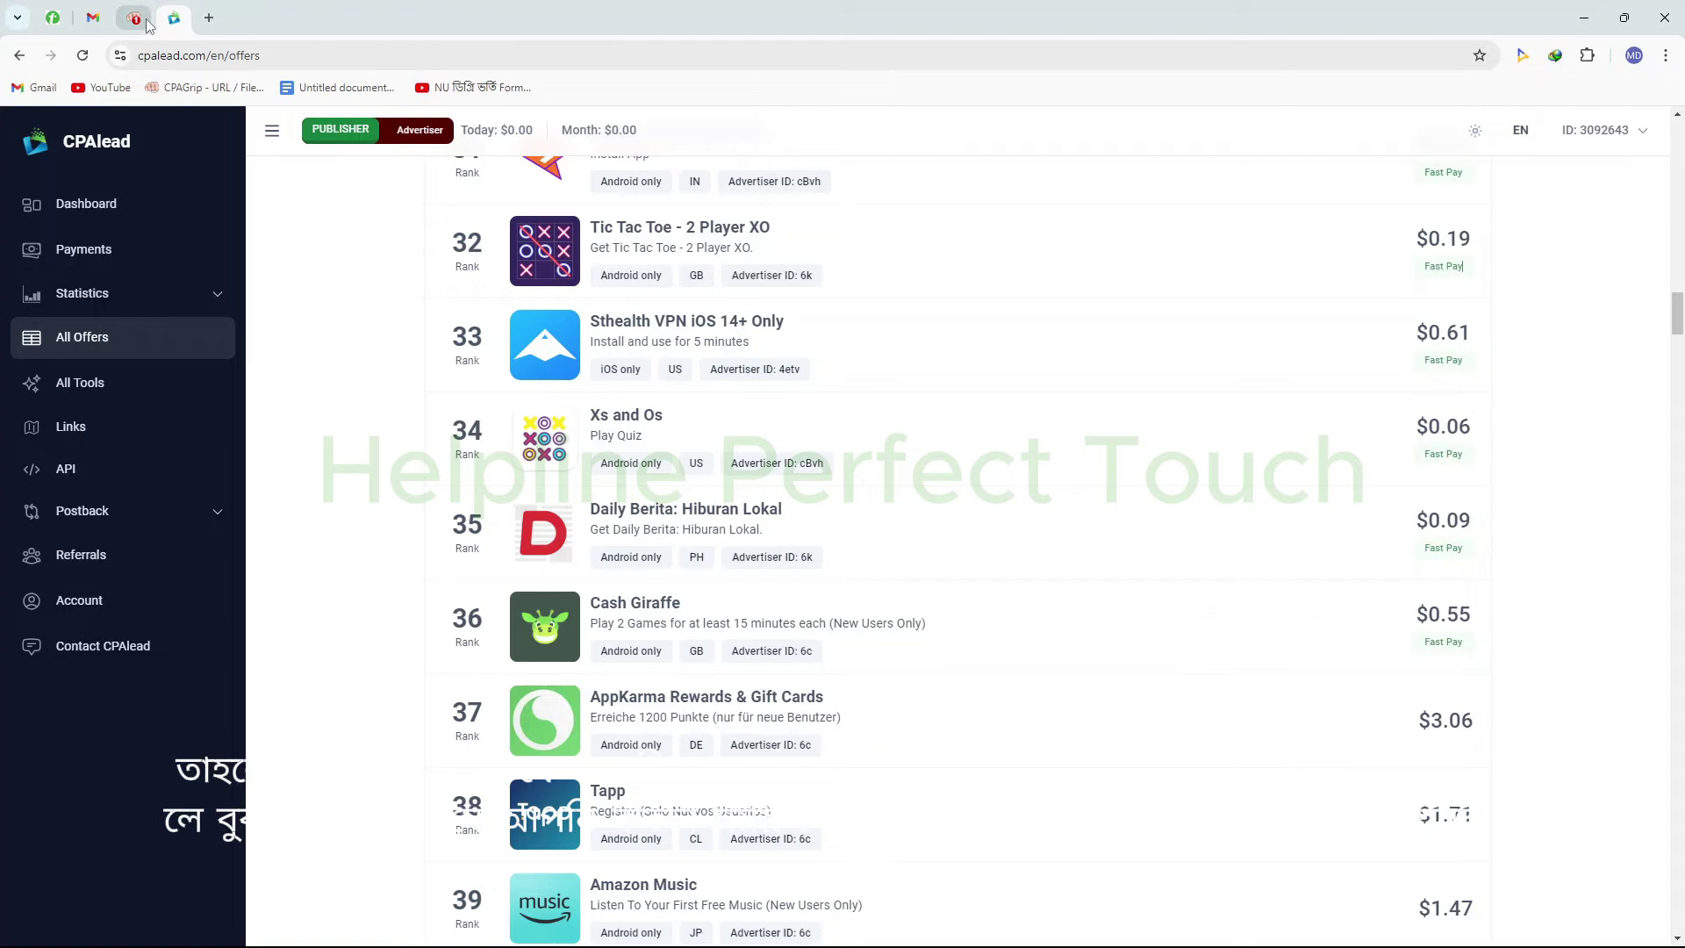
pyautogui.click(158, 25)
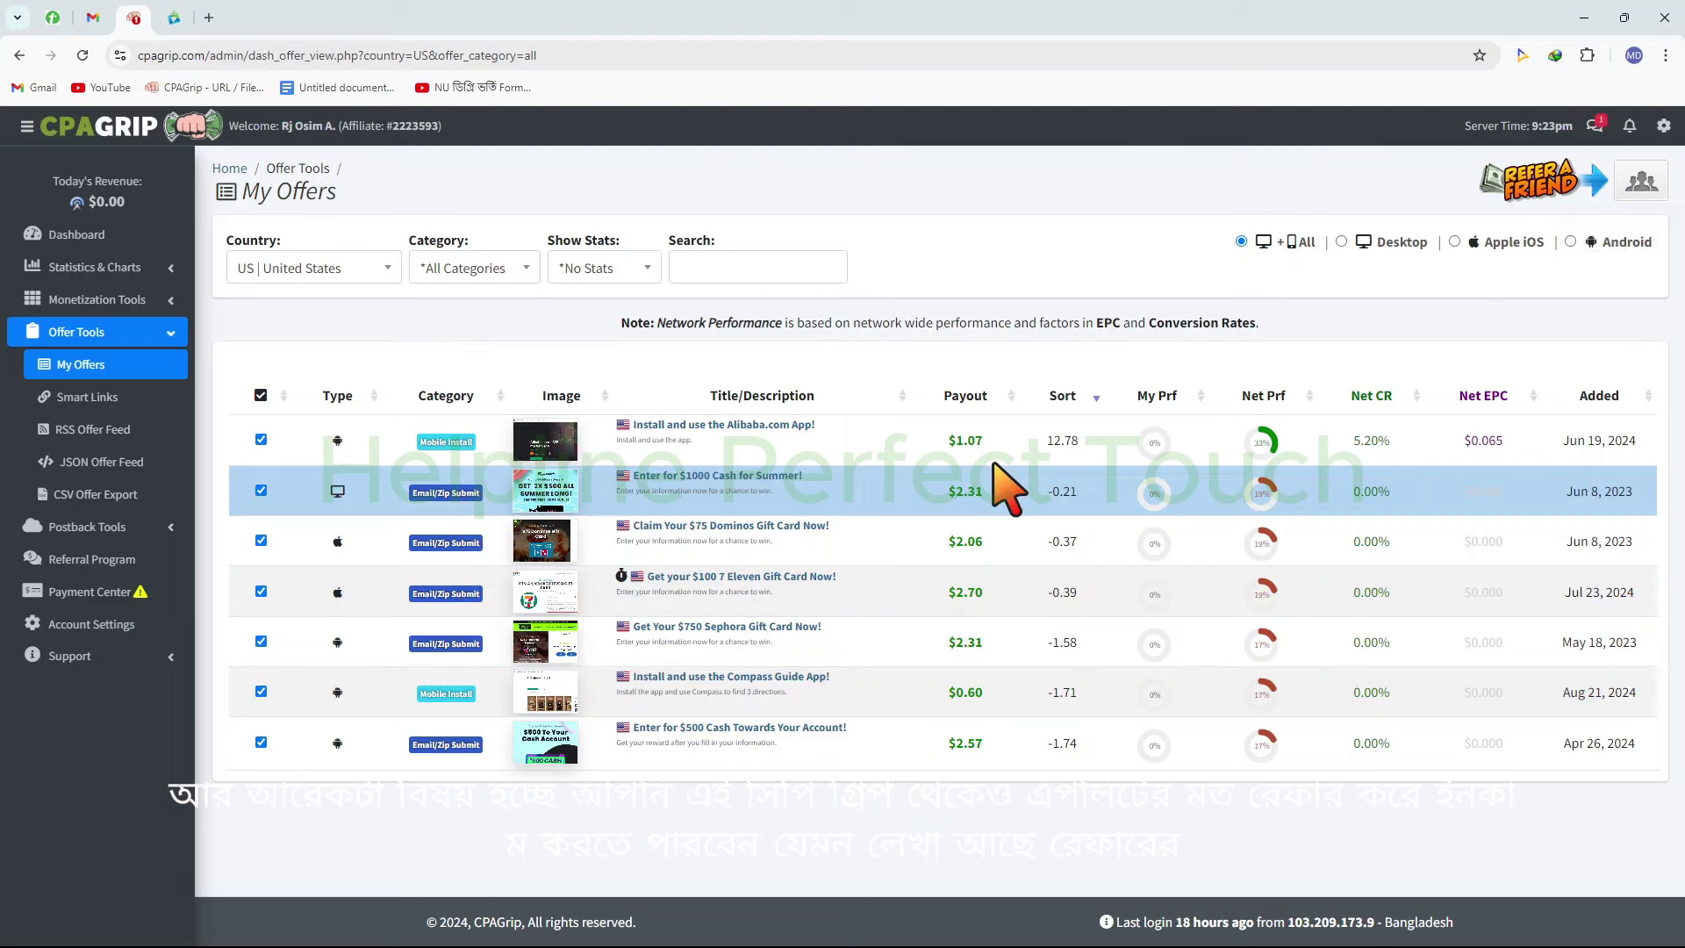
pyautogui.moveTo(1001, 487); pyautogui.dragTo(1097, 407)
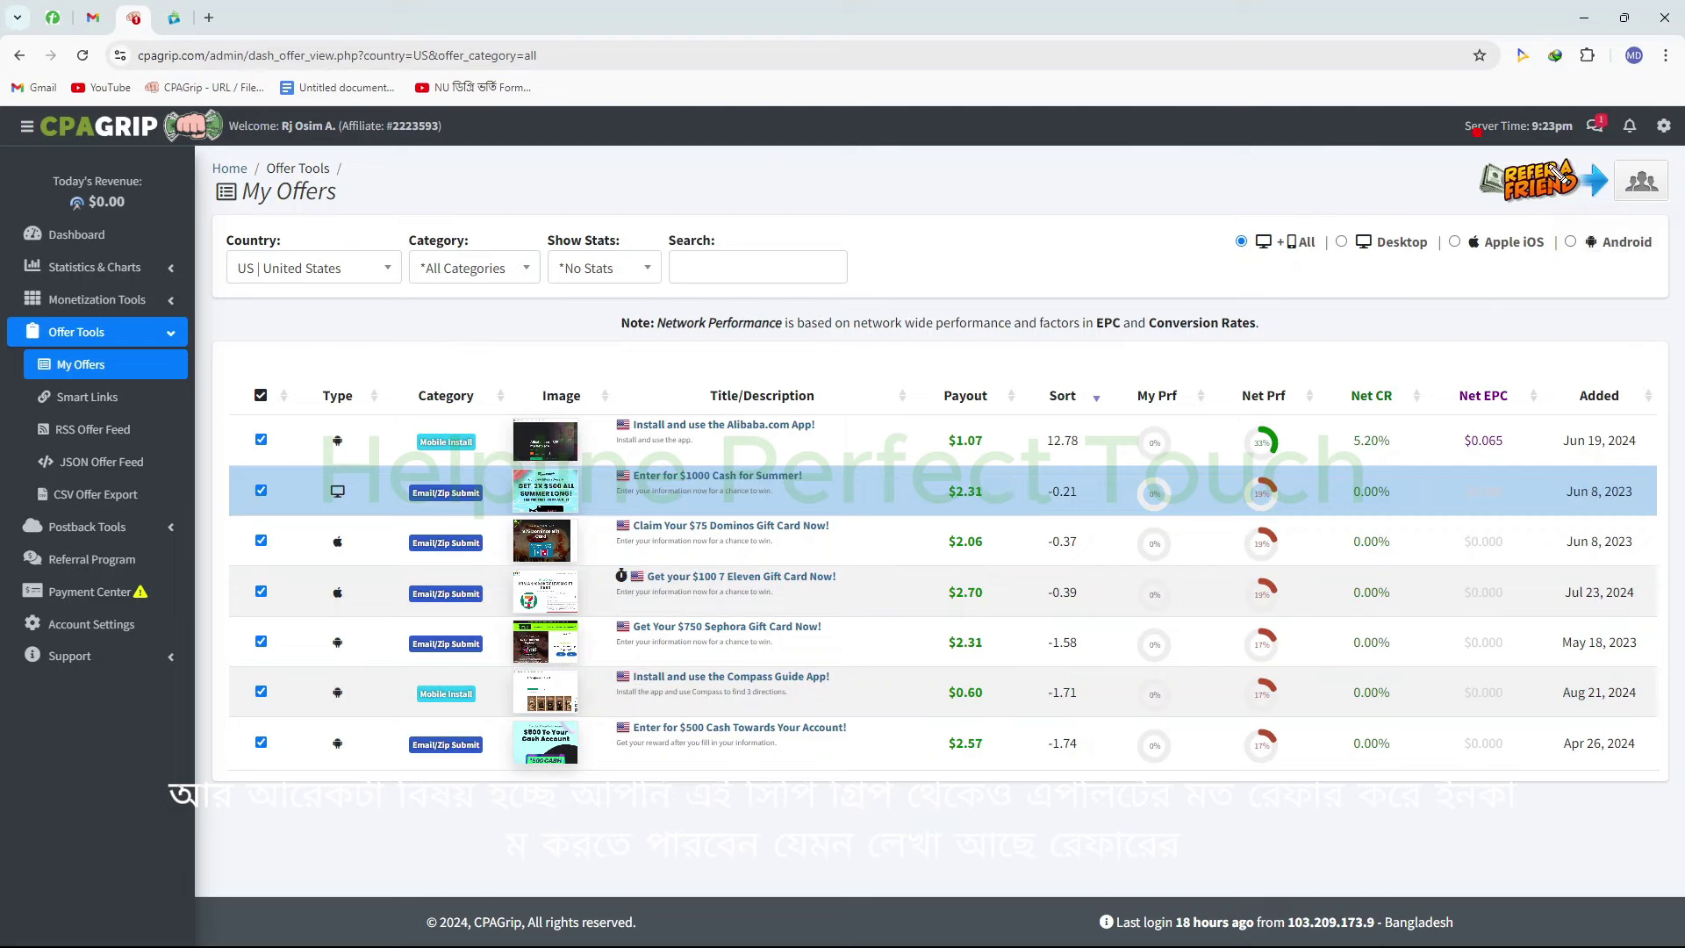
pyautogui.moveTo(1475, 133); pyautogui.dragTo(1677, 230)
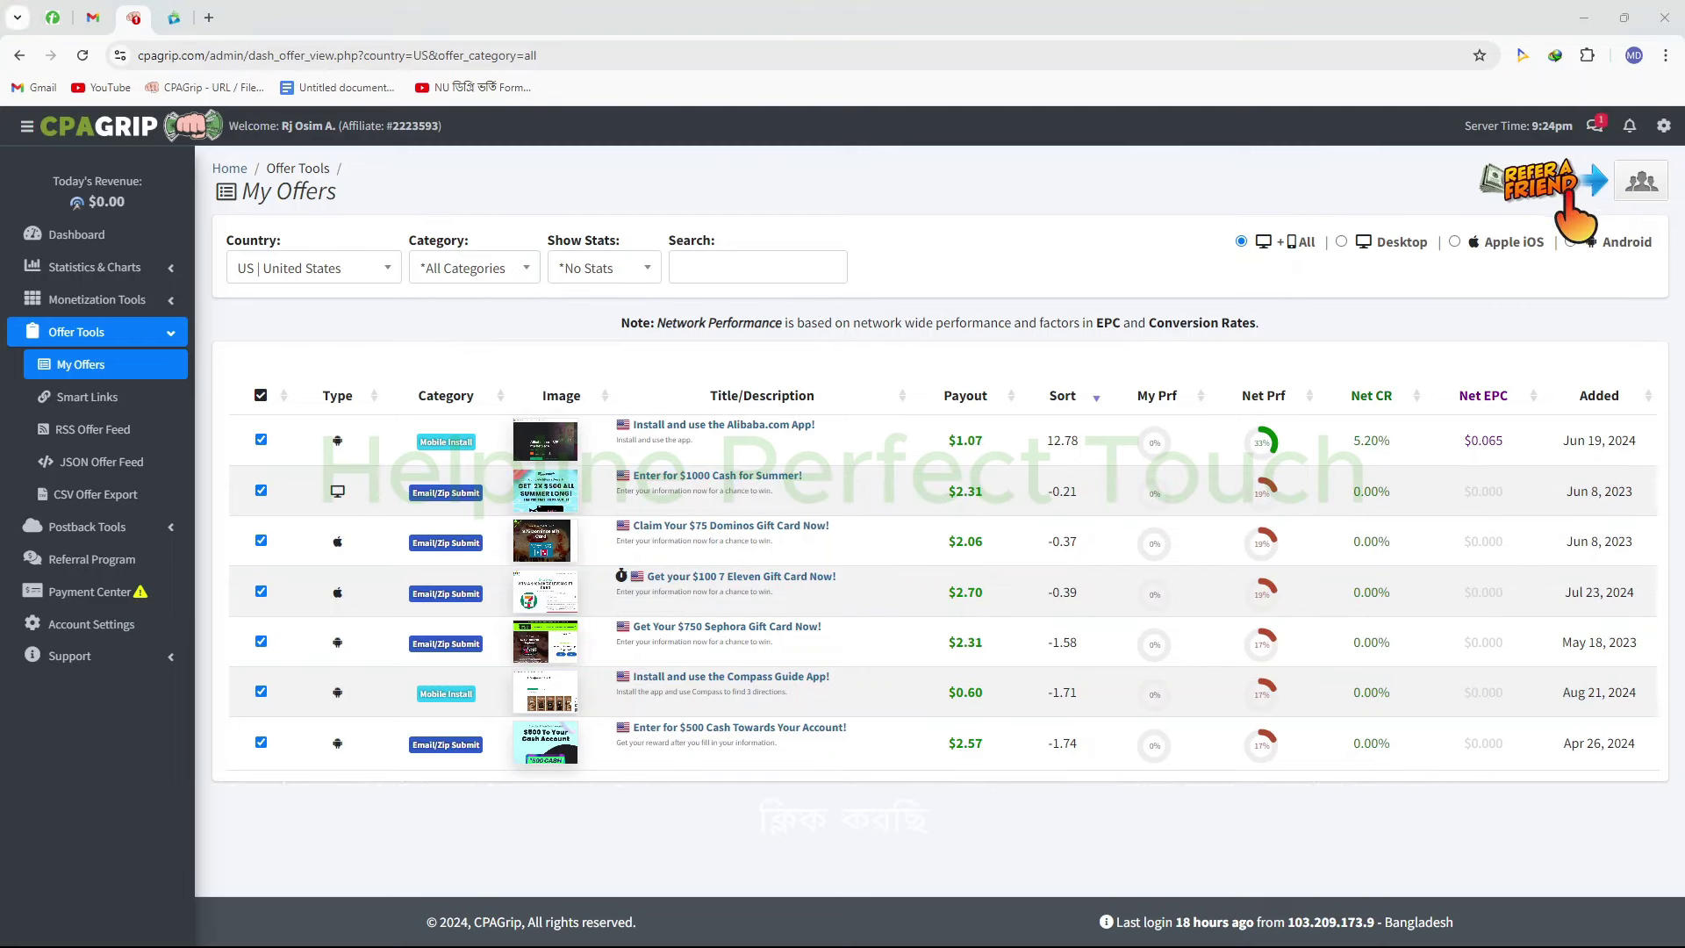
# Open the Referral Program and highlight its zero commissions and signup link before returning to the Dashboard
pyautogui.click(1557, 190)
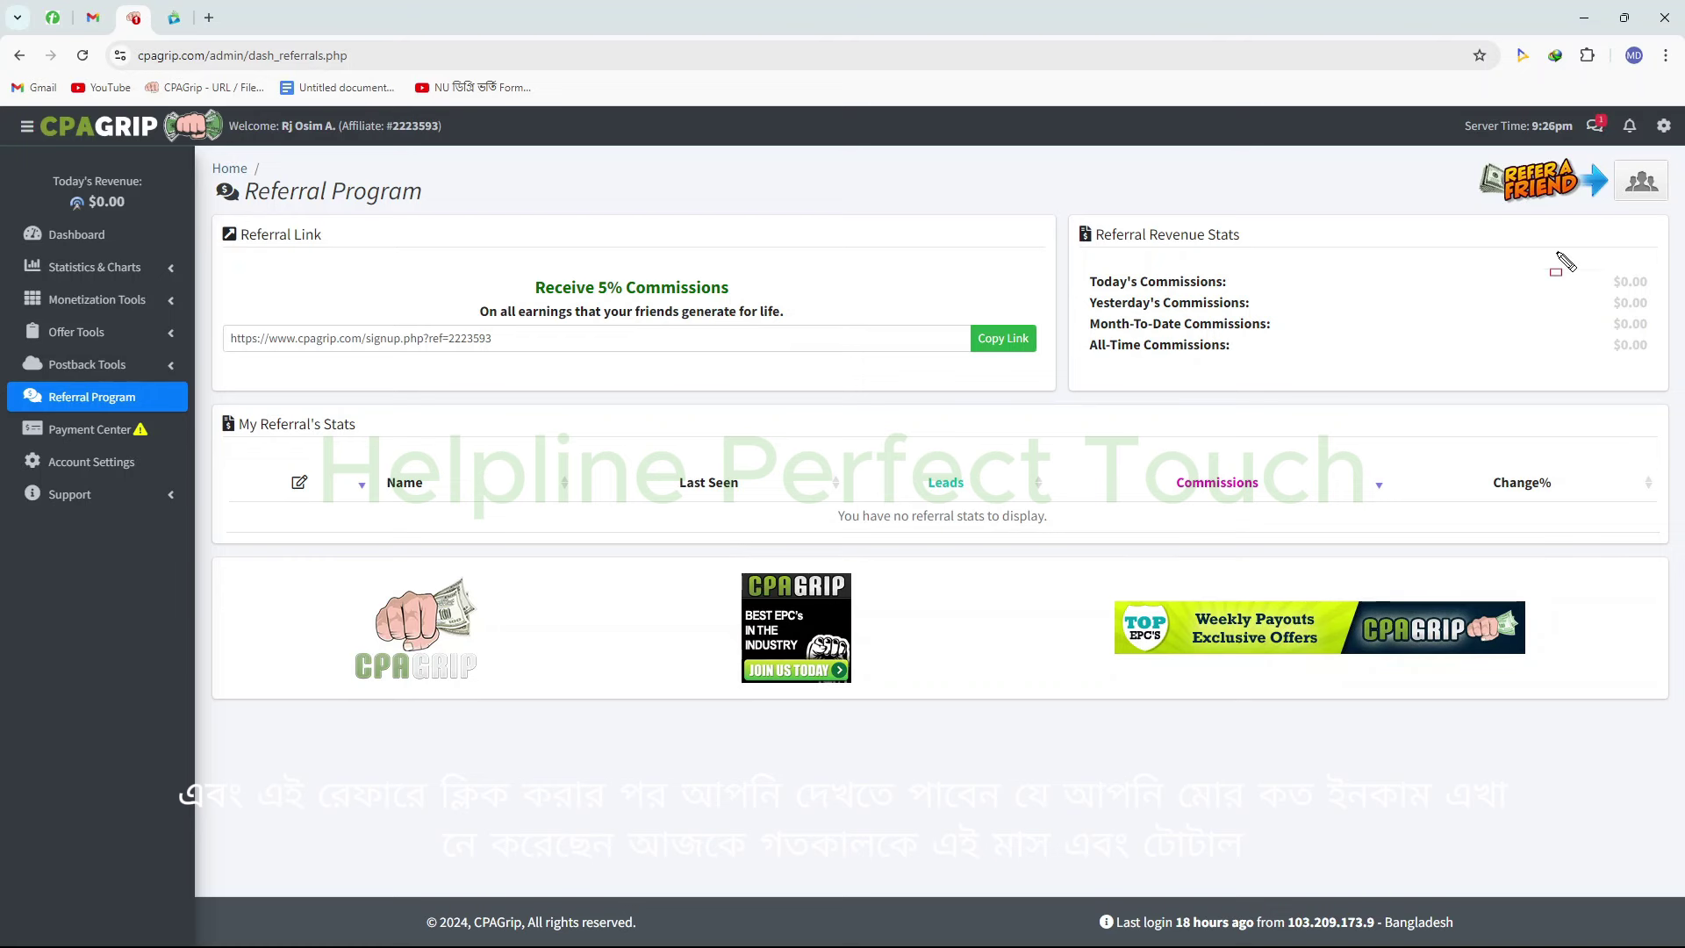
pyautogui.moveTo(1574, 221); pyautogui.dragTo(1675, 377)
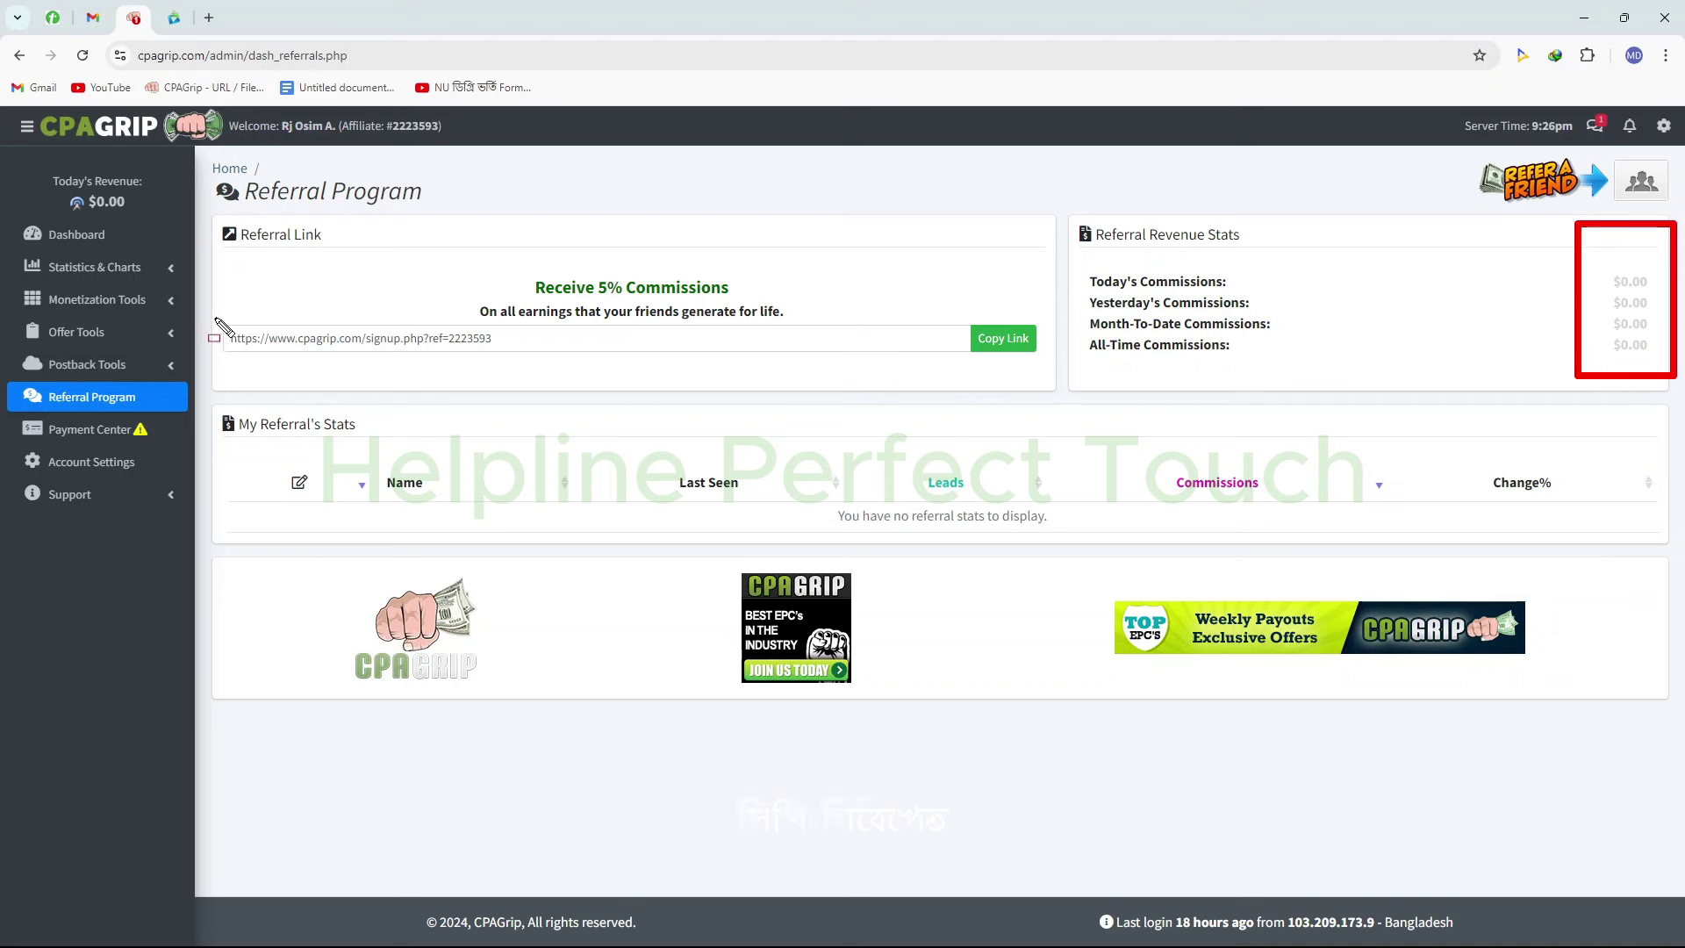
pyautogui.moveTo(215, 318)
pyautogui.mouseDown()
pyautogui.moveTo(549, 383)
pyautogui.moveTo(569, 367)
pyautogui.mouseUp()
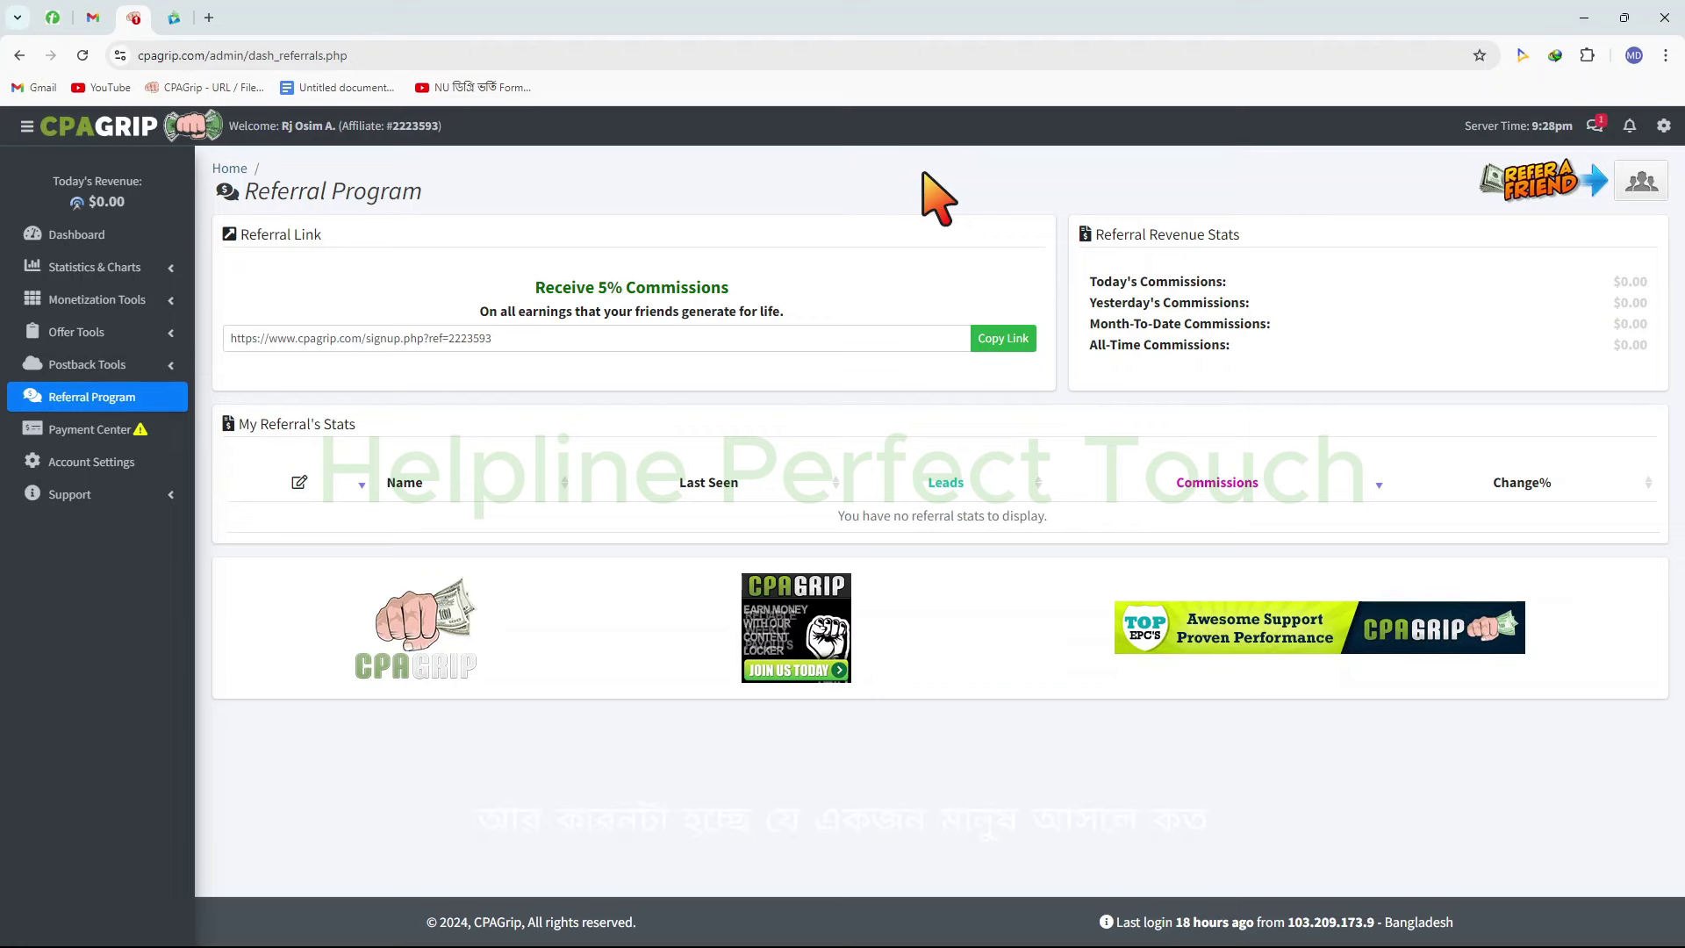
pyautogui.click(121, 233)
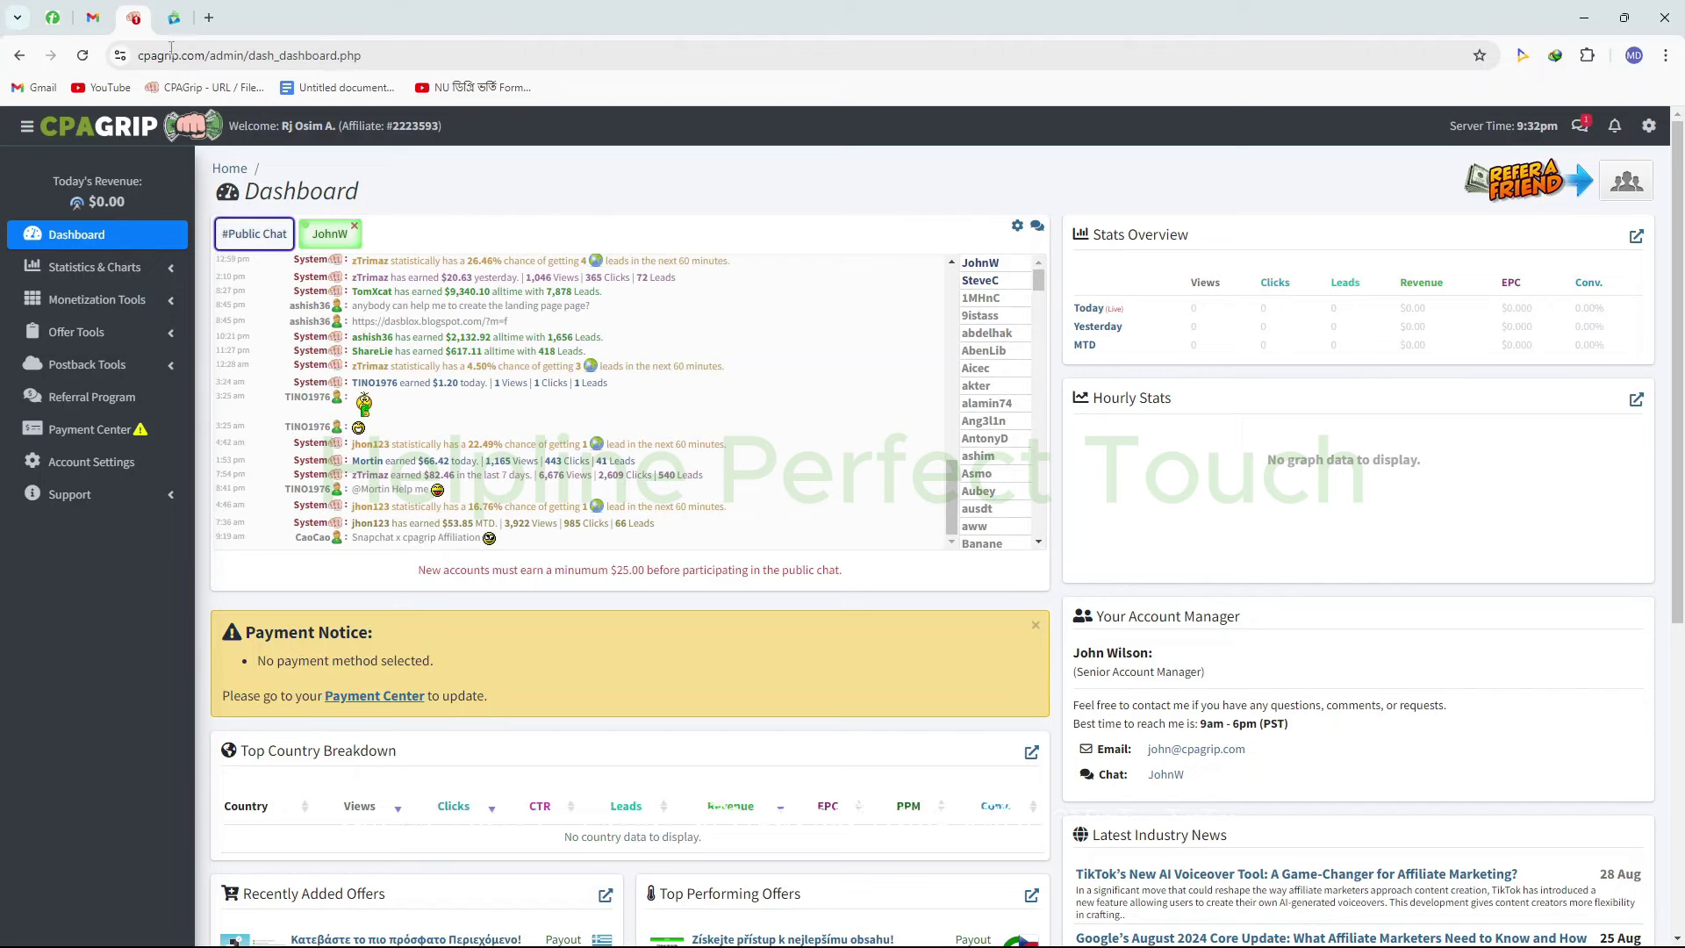
# Search Google for 'mylead' in a new tab and open the MyLead affiliate network site
pyautogui.click(191, 29)
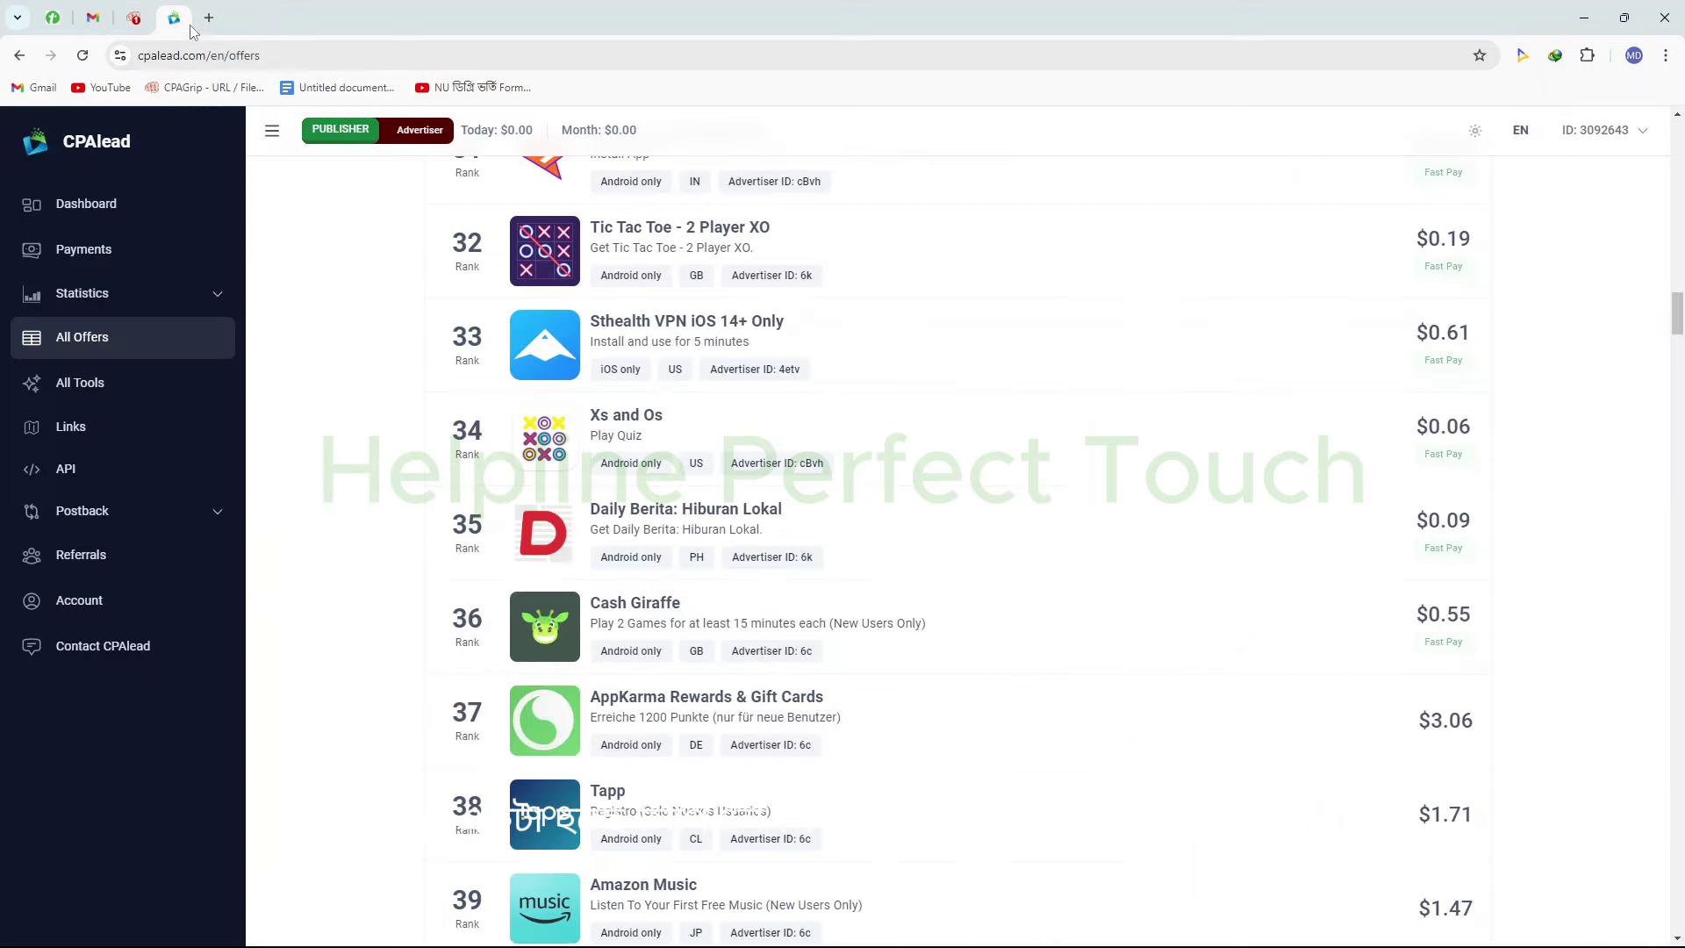
pyautogui.click(209, 18)
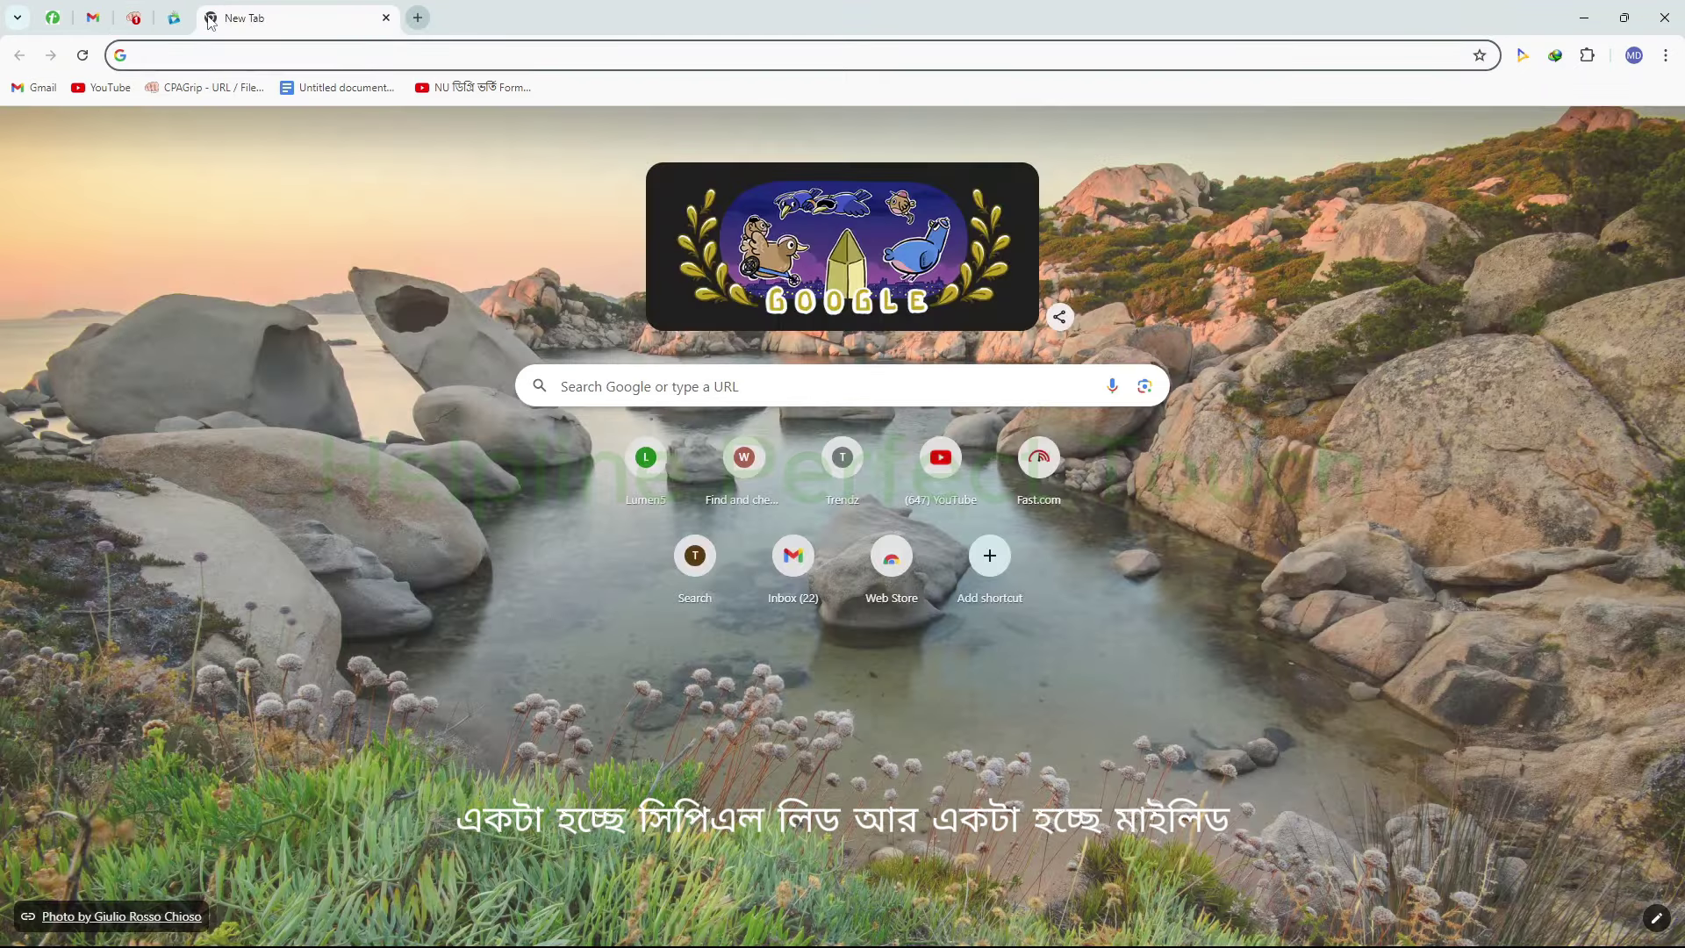
pyautogui.write('mylead')
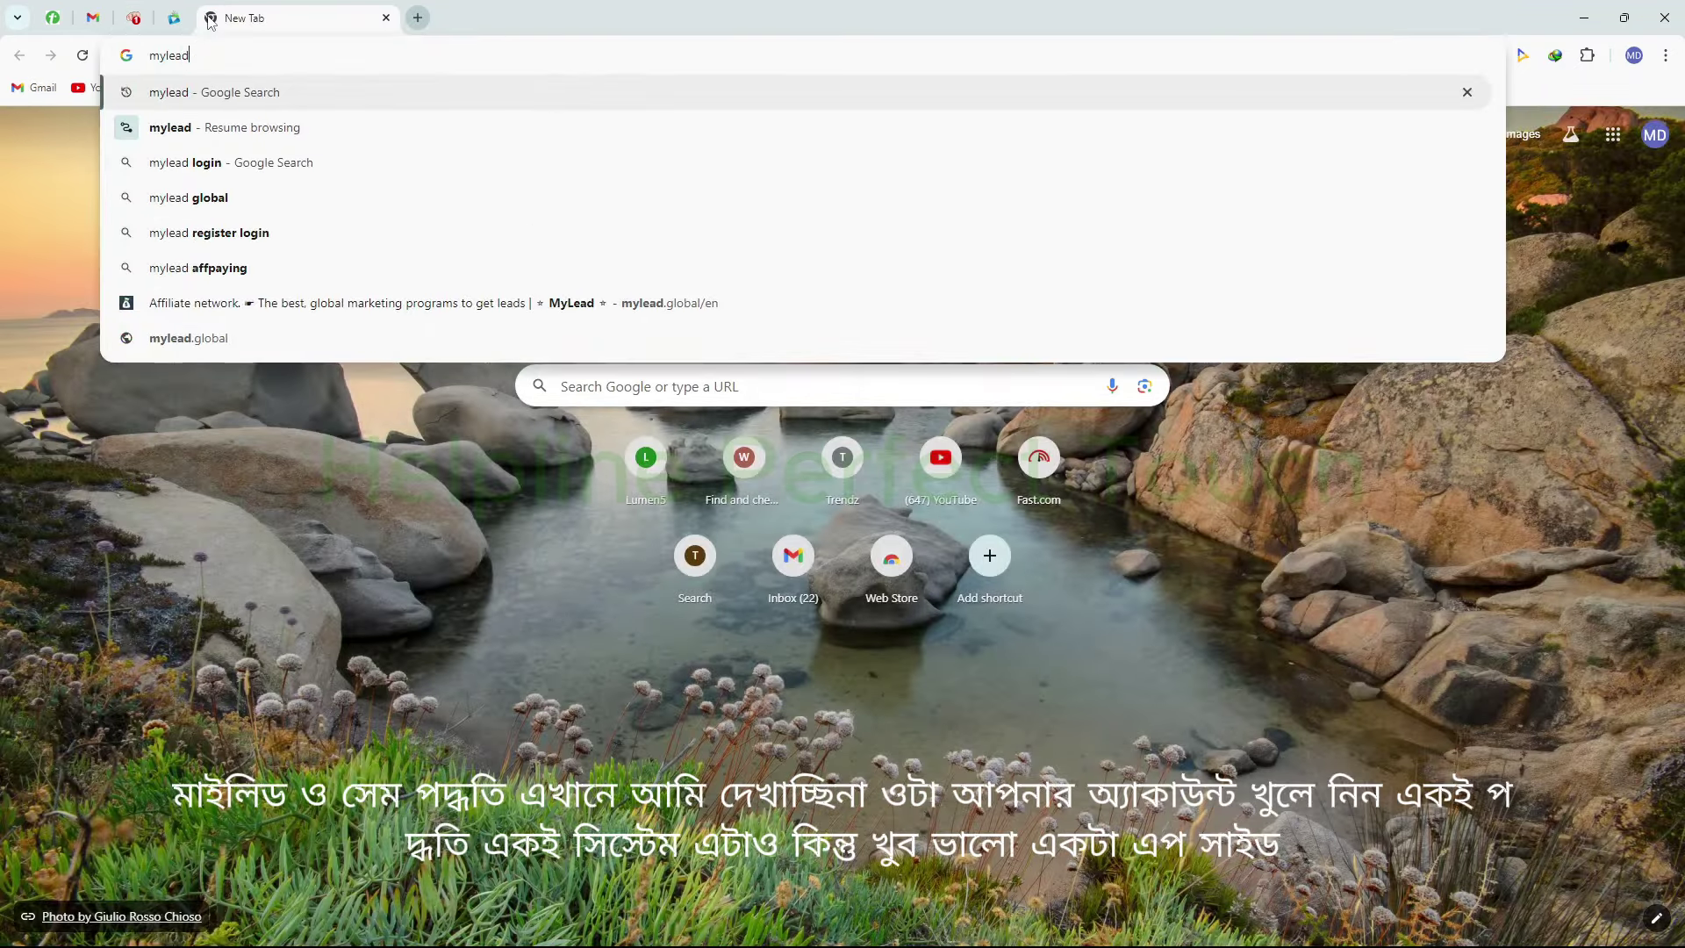
pyautogui.press('Return')
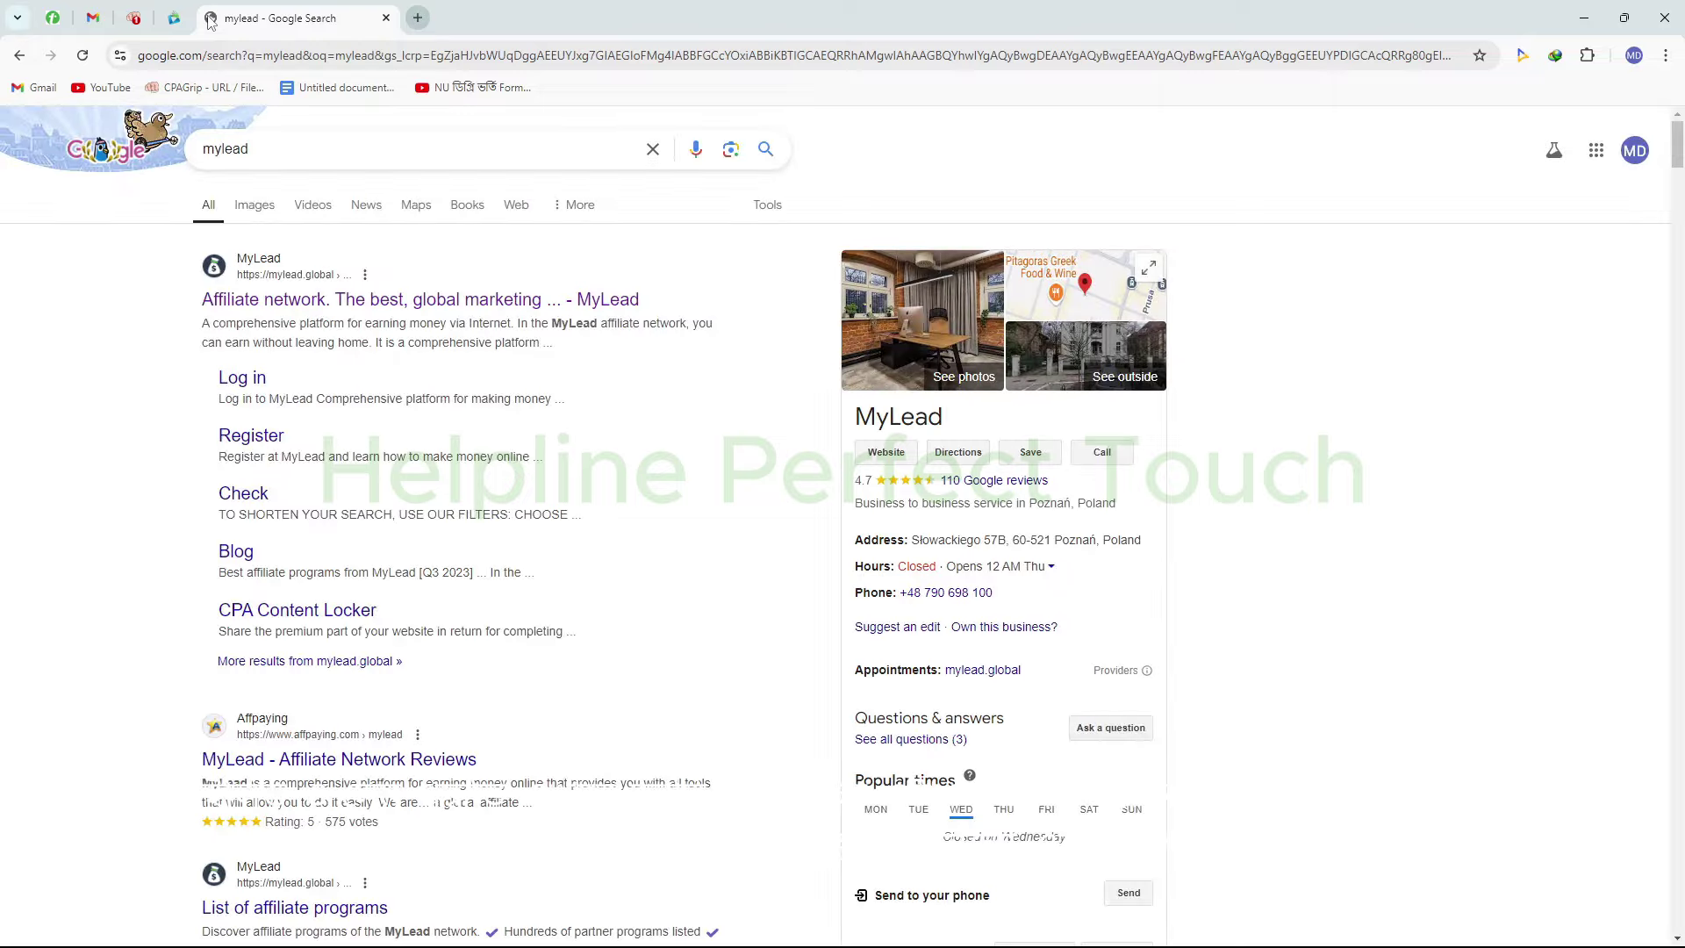
pyautogui.click(363, 303)
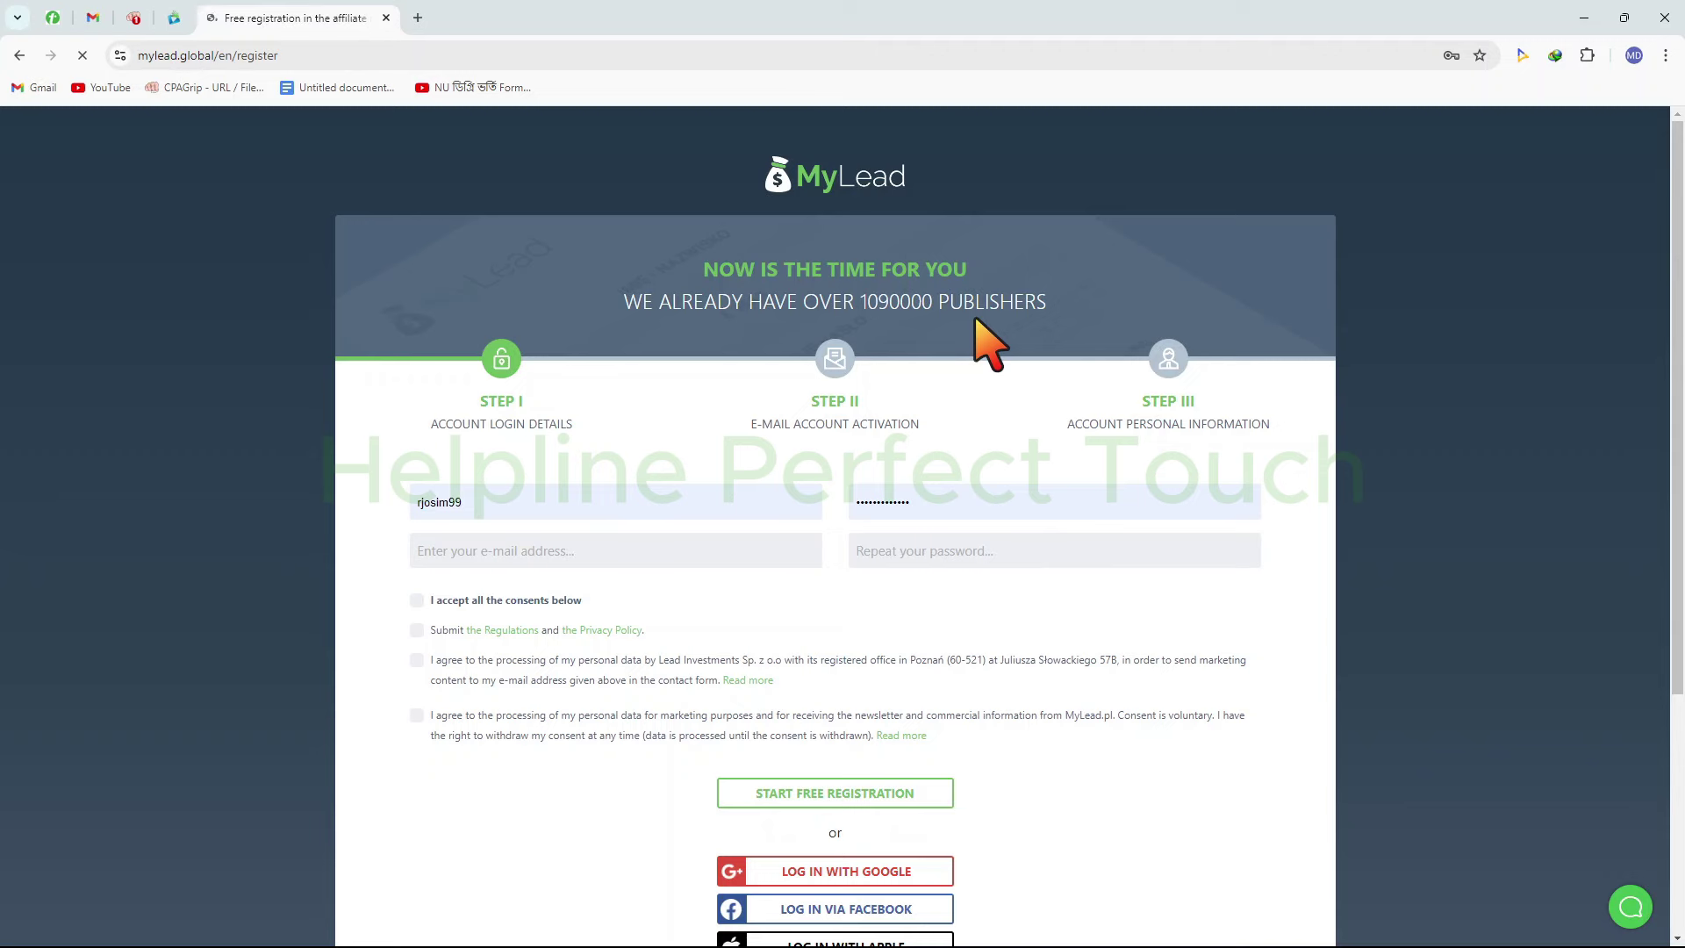
# Scroll down the MyLead registration form
pyautogui.scroll(-2, 1009, 297)
pyautogui.scroll(-1, 1025, 297)
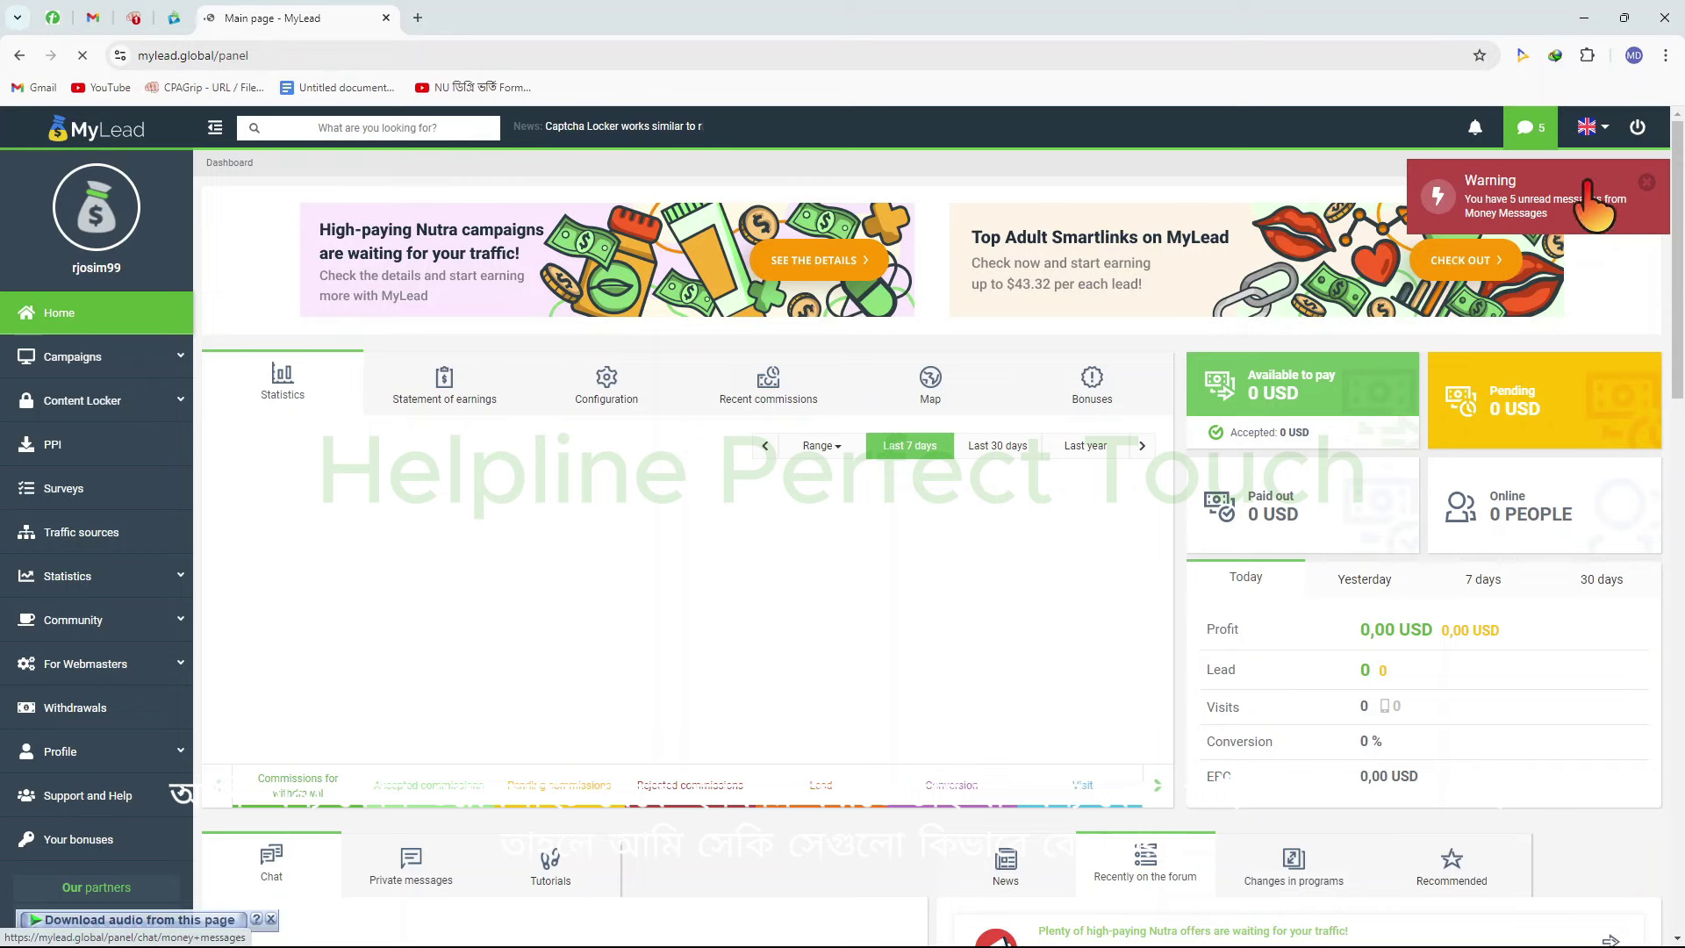
# Dismiss the unread-messages warning and highlight the Available, Pending, Paid out and Online figures
pyautogui.click(1641, 186)
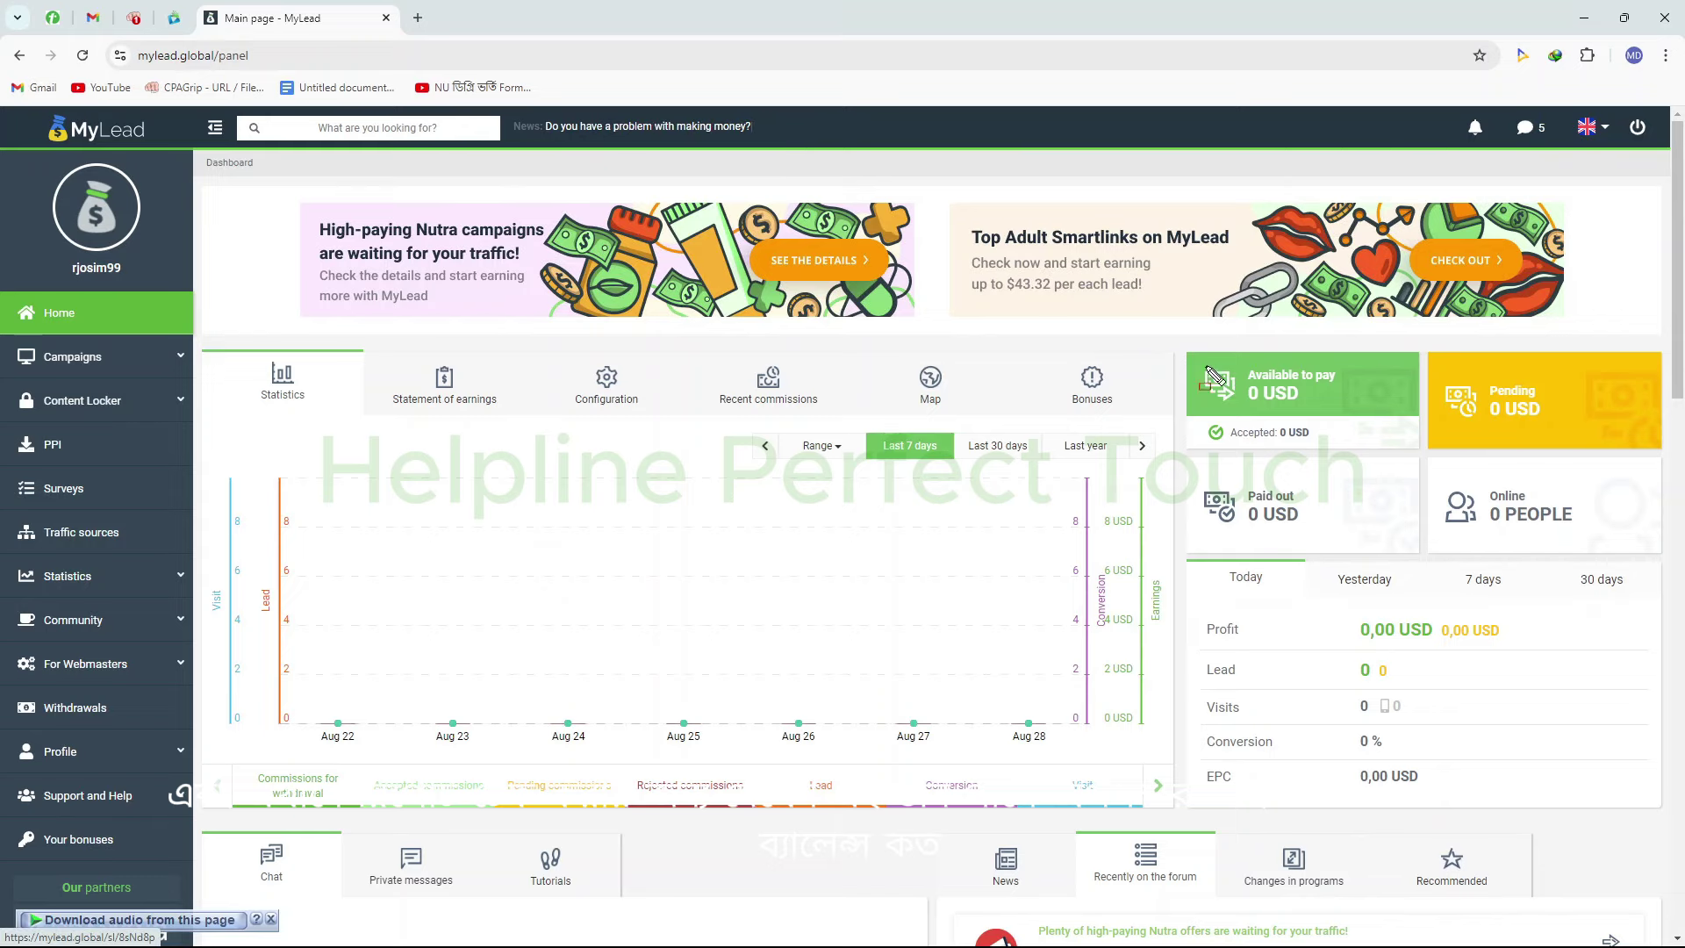
pyautogui.moveTo(1127, 346); pyautogui.dragTo(1379, 412)
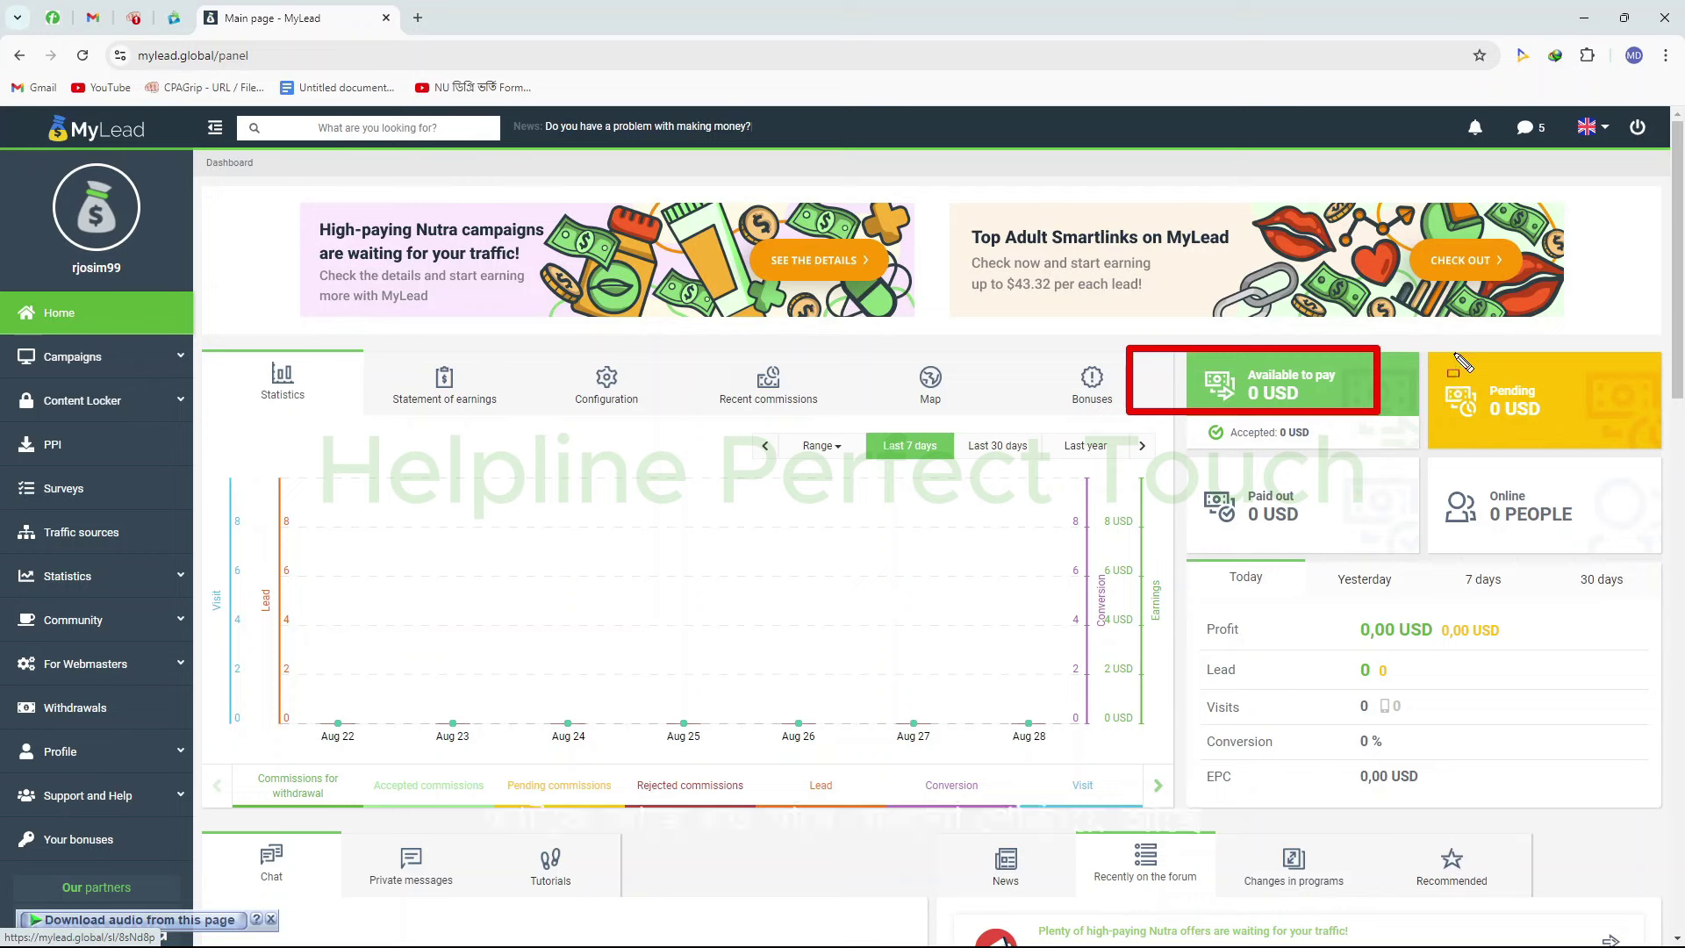
pyautogui.moveTo(1419, 354)
pyautogui.mouseDown()
pyautogui.moveTo(1523, 428)
pyautogui.moveTo(1641, 446)
pyautogui.mouseUp()
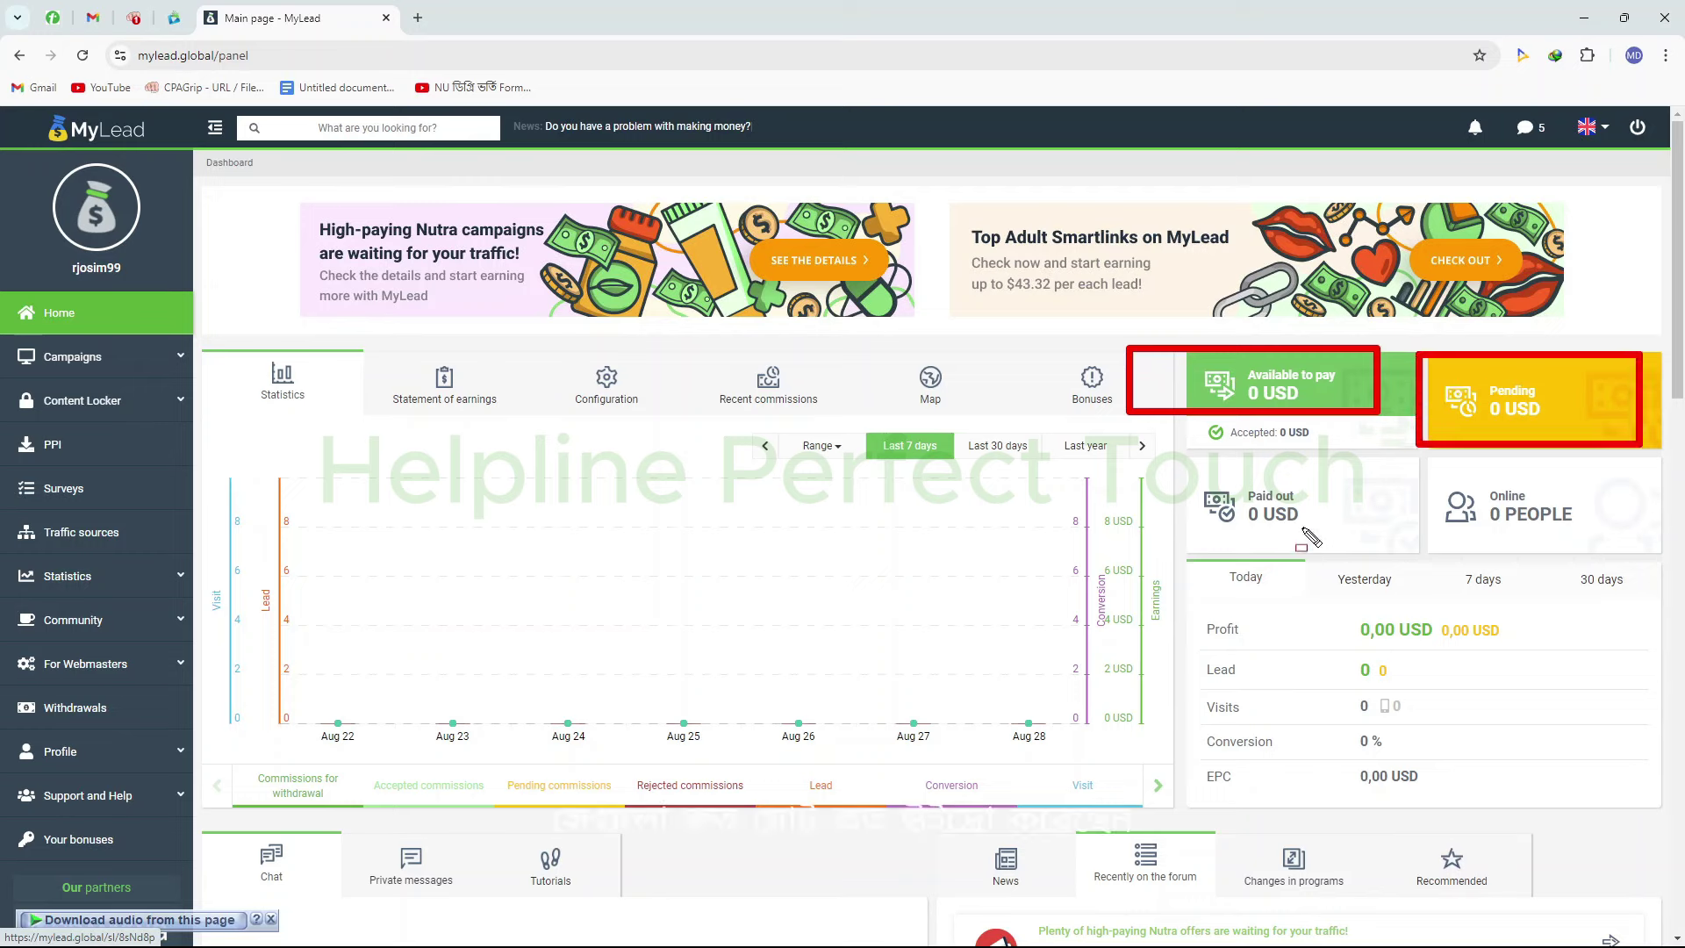
pyautogui.moveTo(1186, 461)
pyautogui.mouseDown()
pyautogui.moveTo(1330, 537)
pyautogui.moveTo(1355, 532)
pyautogui.mouseUp()
pyautogui.moveTo(1427, 454)
pyautogui.mouseDown()
pyautogui.moveTo(1549, 525)
pyautogui.moveTo(1591, 527)
pyautogui.mouseUp()
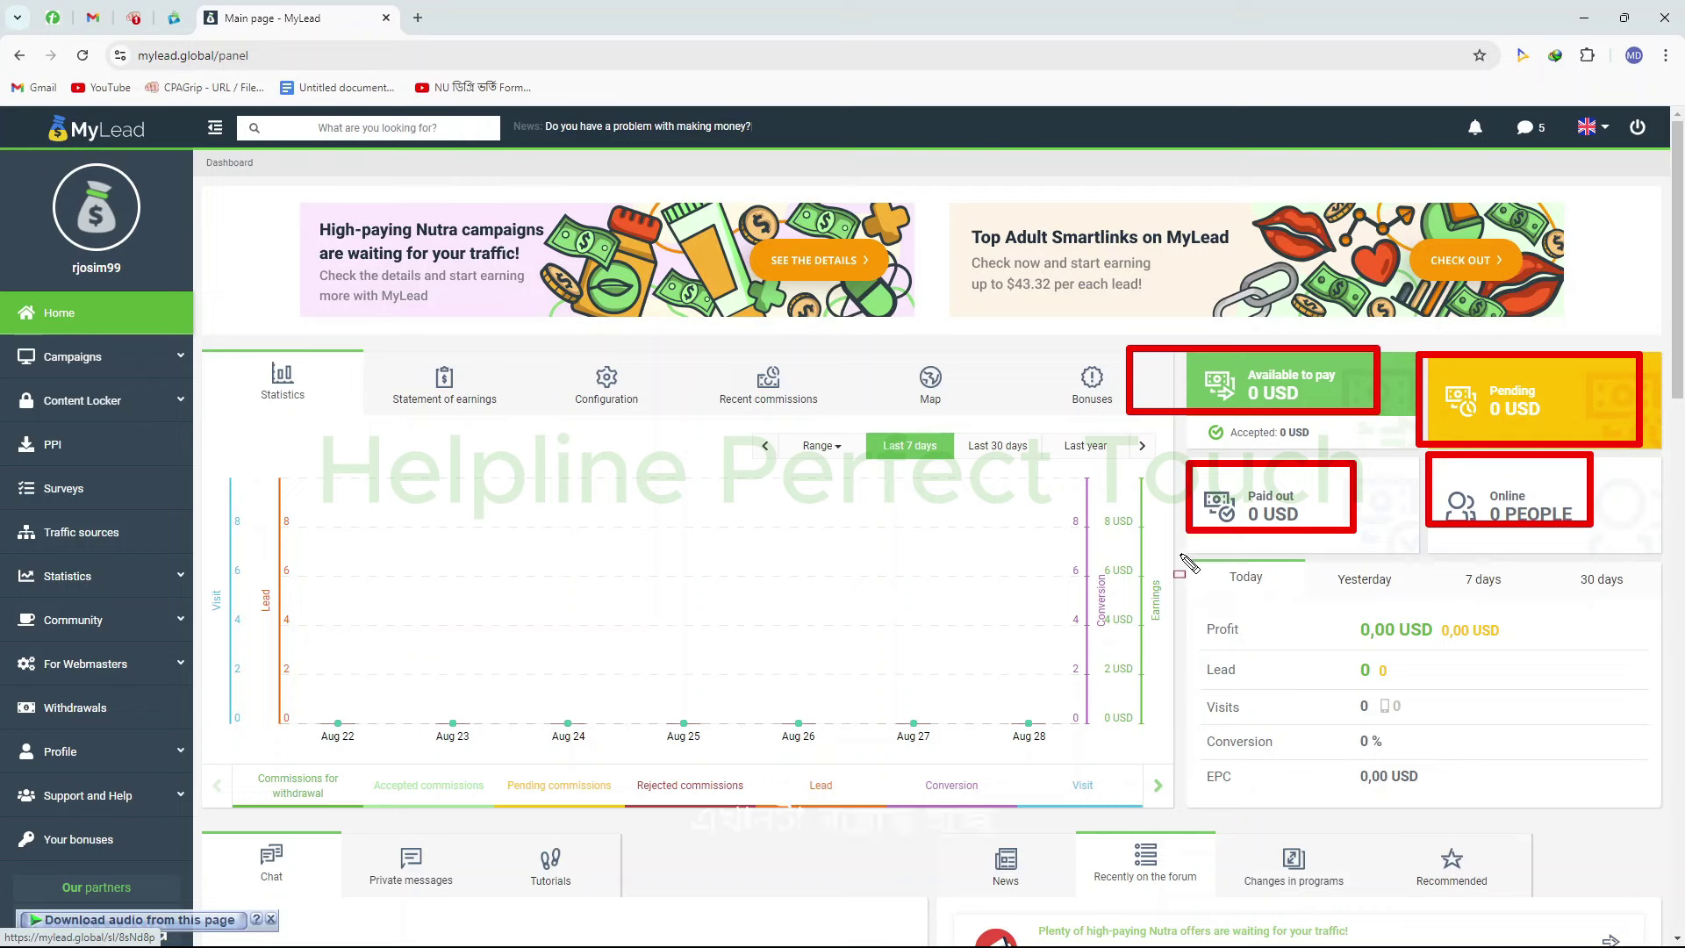
# Highlight the profit summary's Today and Yesterday periods, then switch it to the last 7 days
pyautogui.moveTo(1179, 552)
pyautogui.mouseDown()
pyautogui.moveTo(1659, 834)
pyautogui.moveTo(1681, 829)
pyautogui.mouseUp()
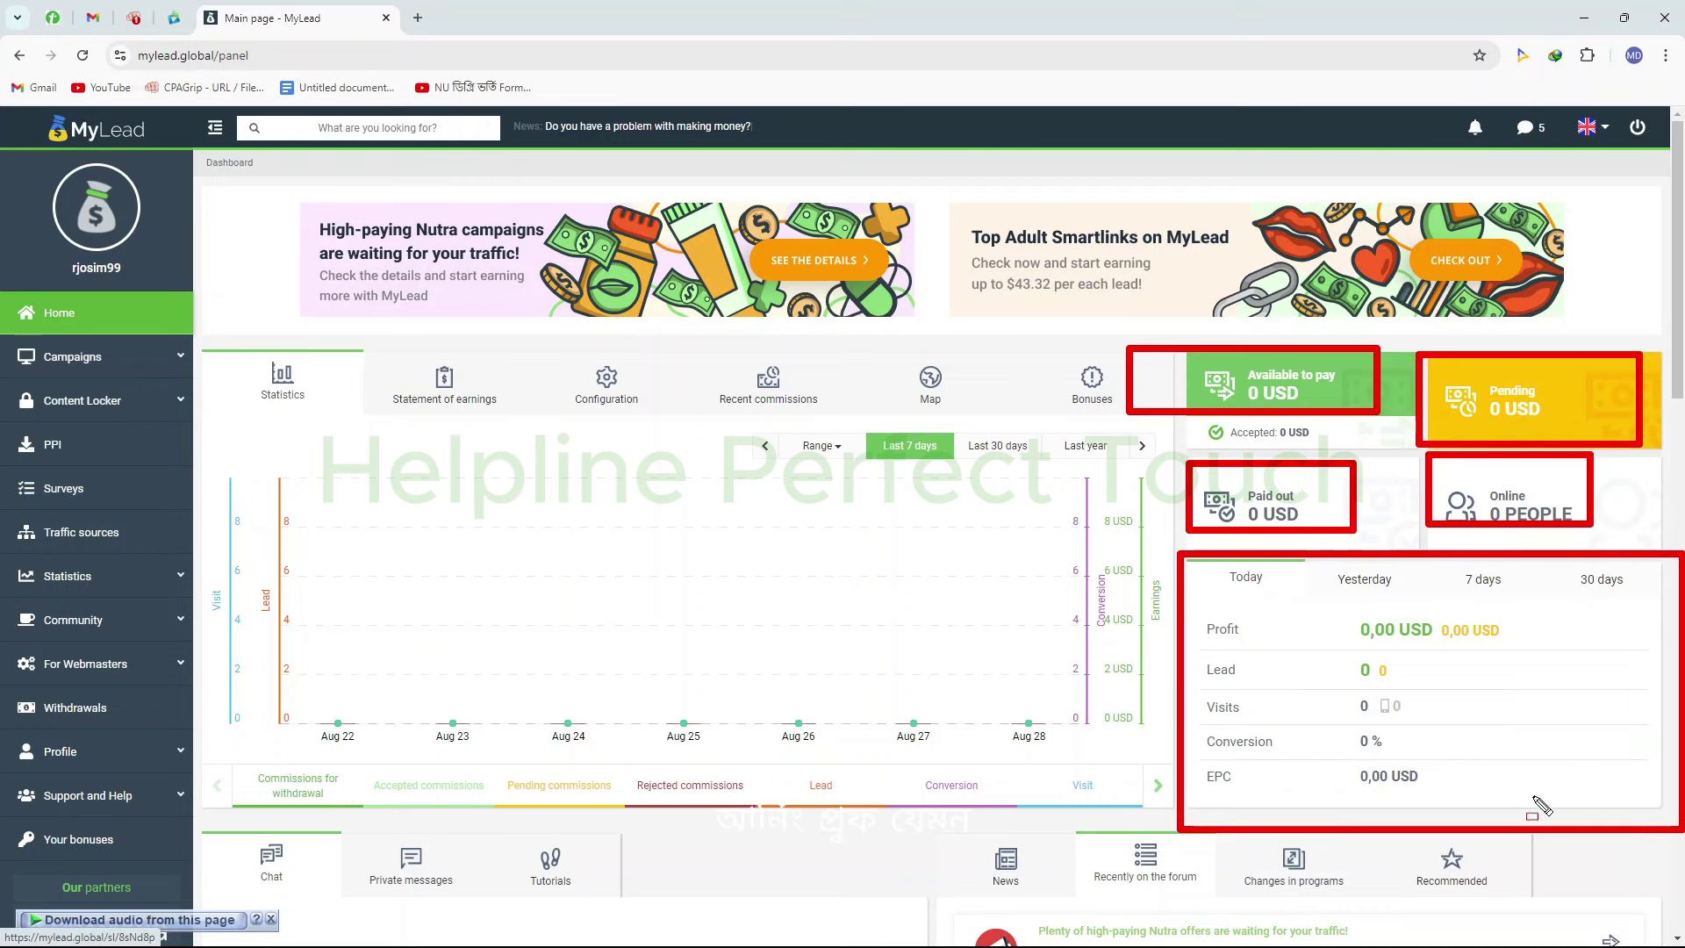
pyautogui.moveTo(1219, 560)
pyautogui.mouseDown()
pyautogui.moveTo(1290, 670)
pyautogui.moveTo(1278, 609)
pyautogui.mouseUp()
pyautogui.moveTo(1334, 559)
pyautogui.mouseDown()
pyautogui.moveTo(1382, 593)
pyautogui.moveTo(1654, 604)
pyautogui.mouseUp()
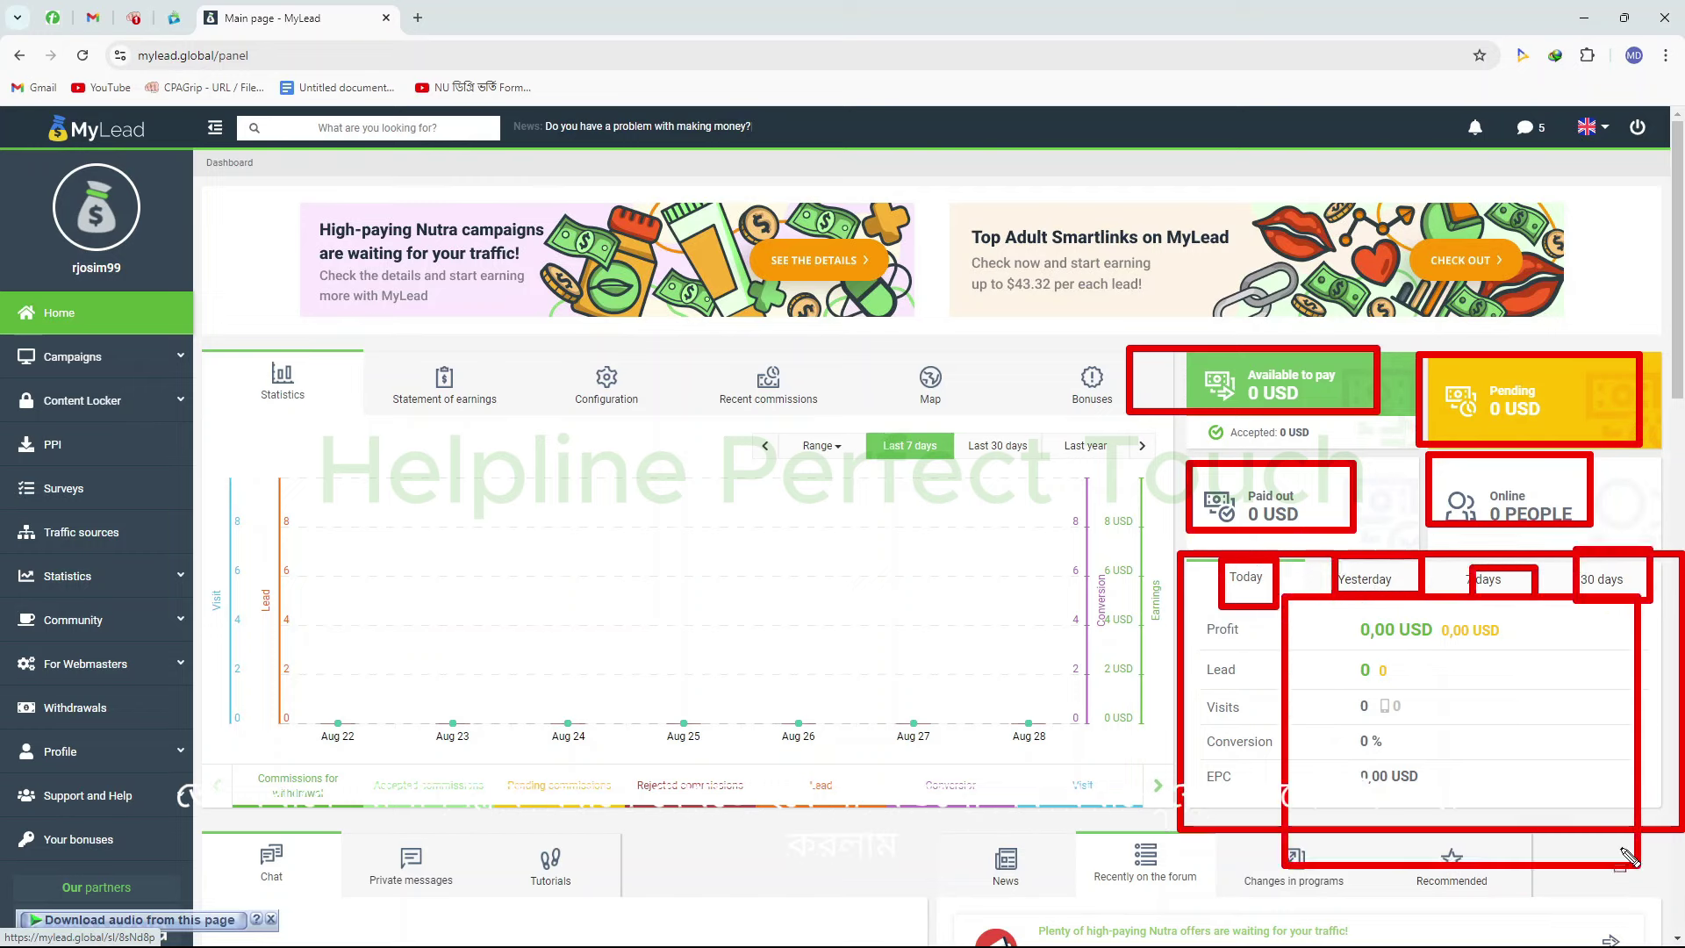
pyautogui.press('Escape')
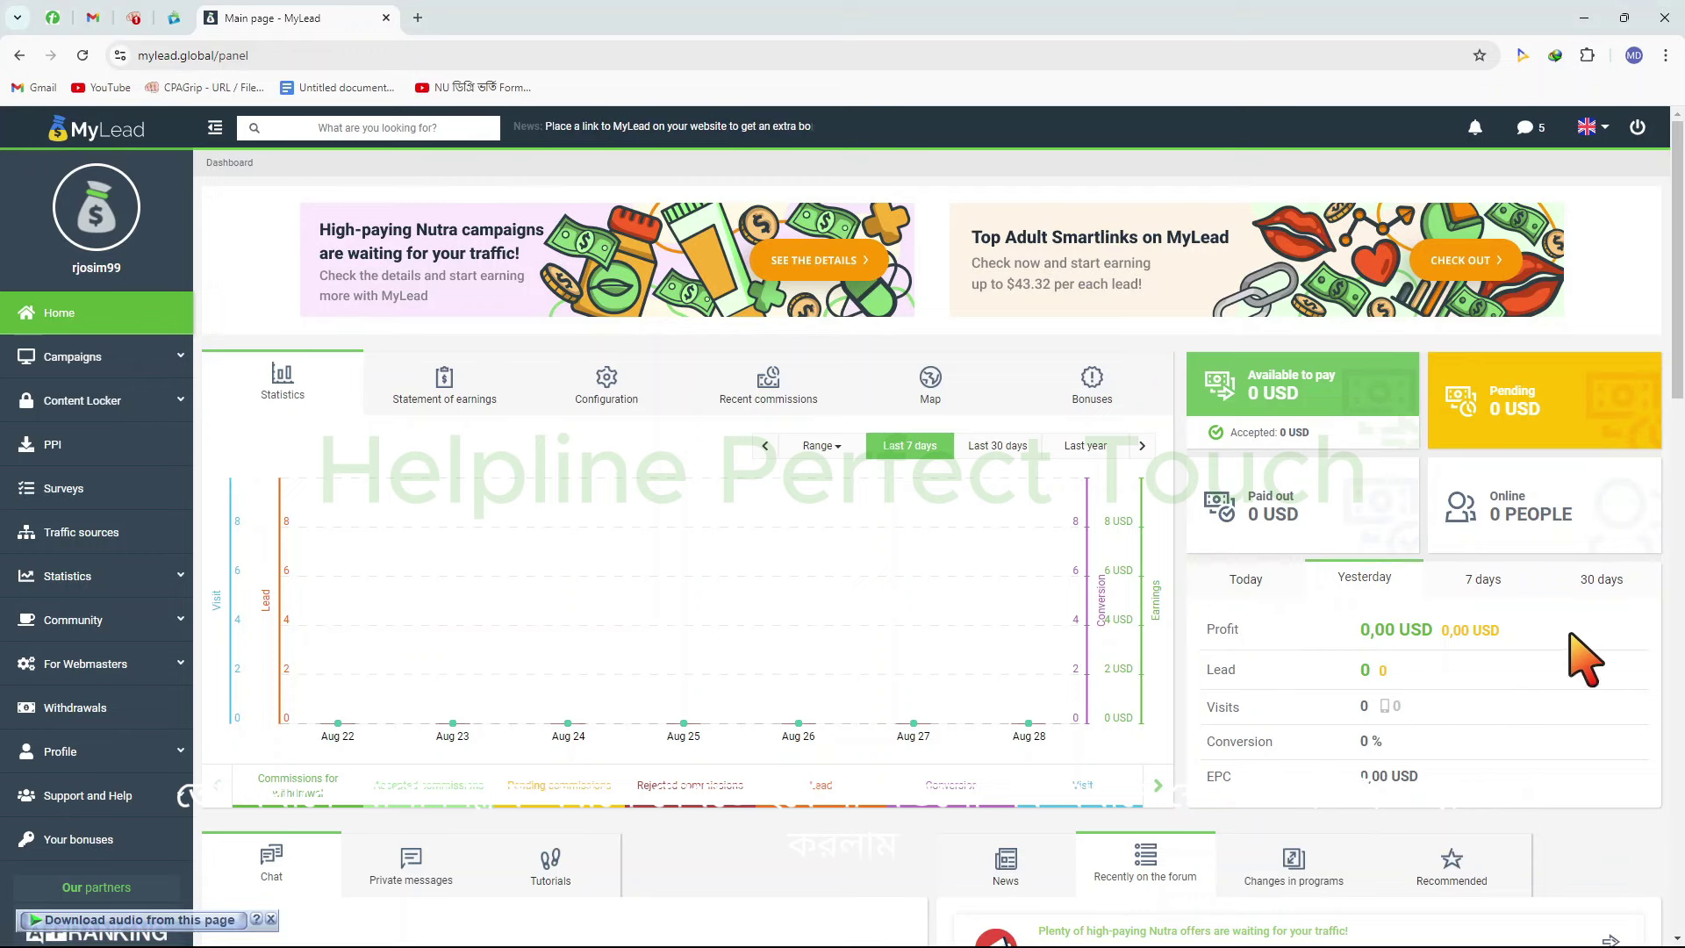
pyautogui.click(1492, 586)
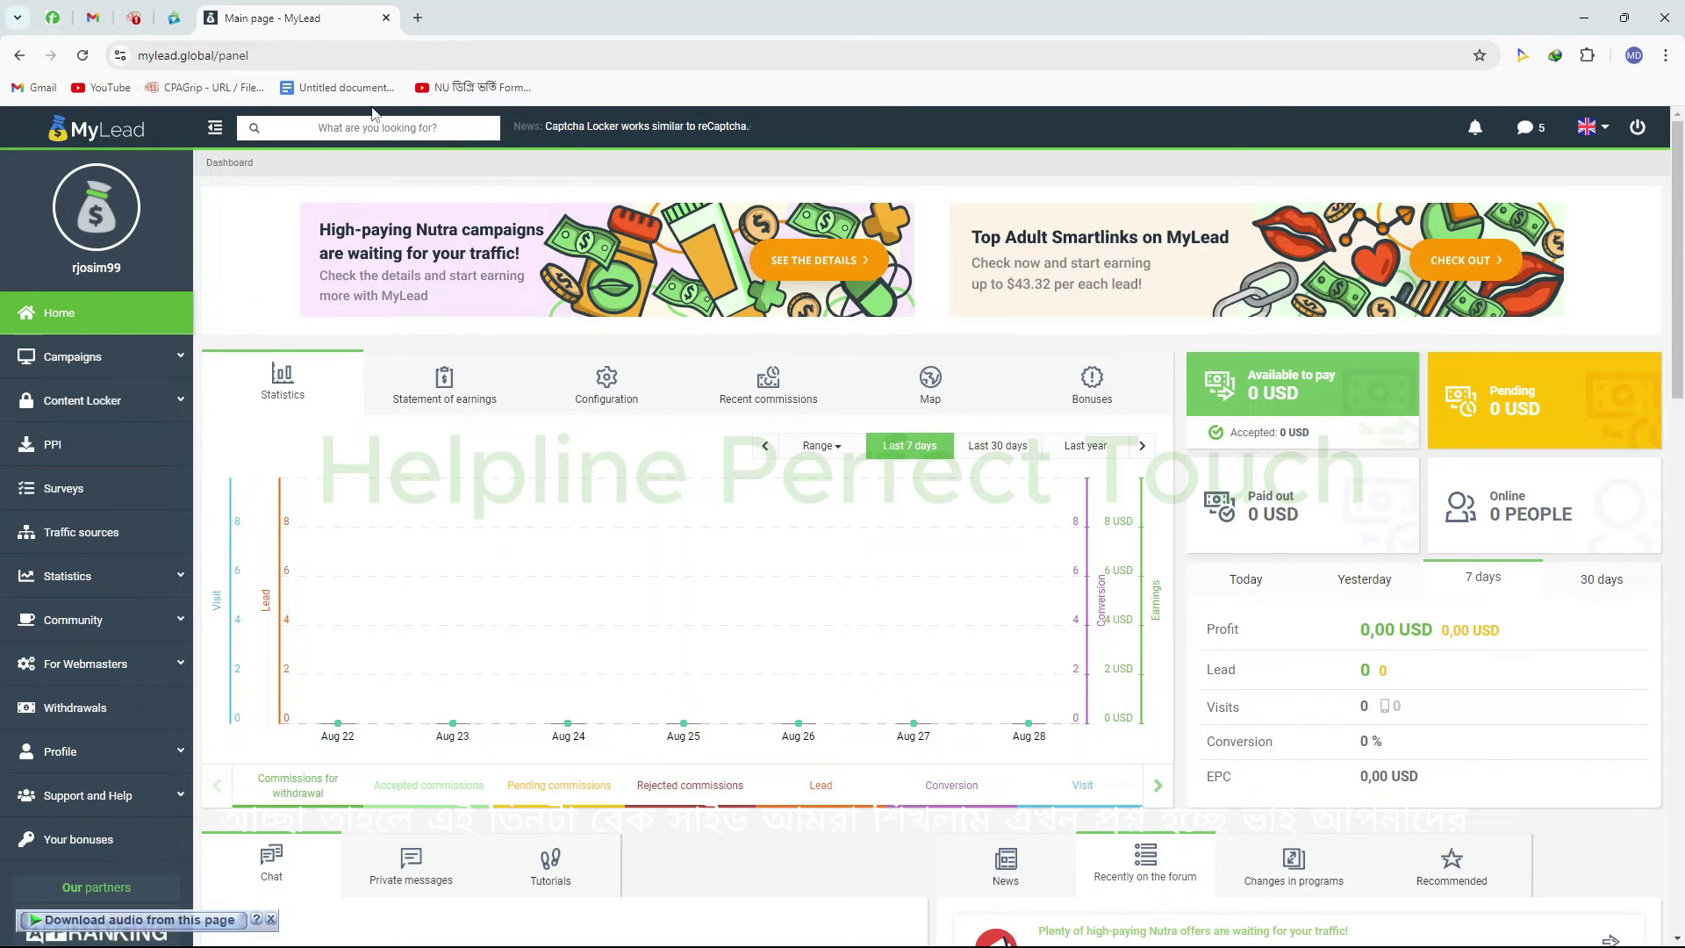
# Close the MyLead tab and check the CPAlead and CPAGrip dashboards
pyautogui.click(387, 18)
pyautogui.scroll(4, 282, 181)
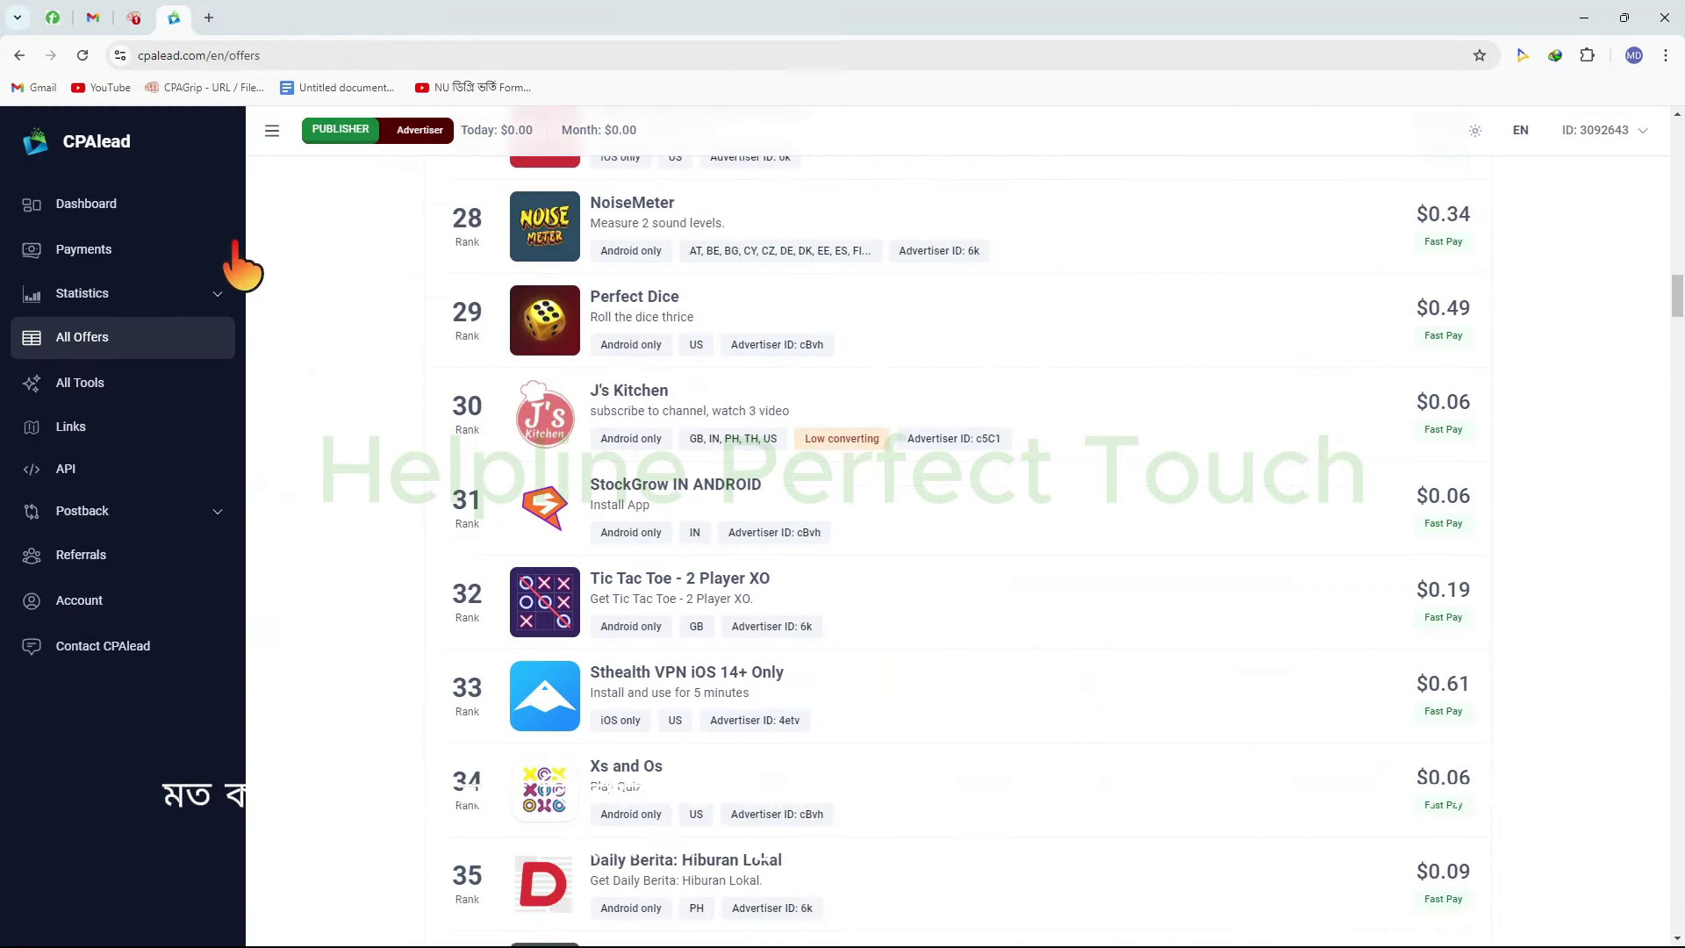
pyautogui.click(180, 193)
pyautogui.click(133, 18)
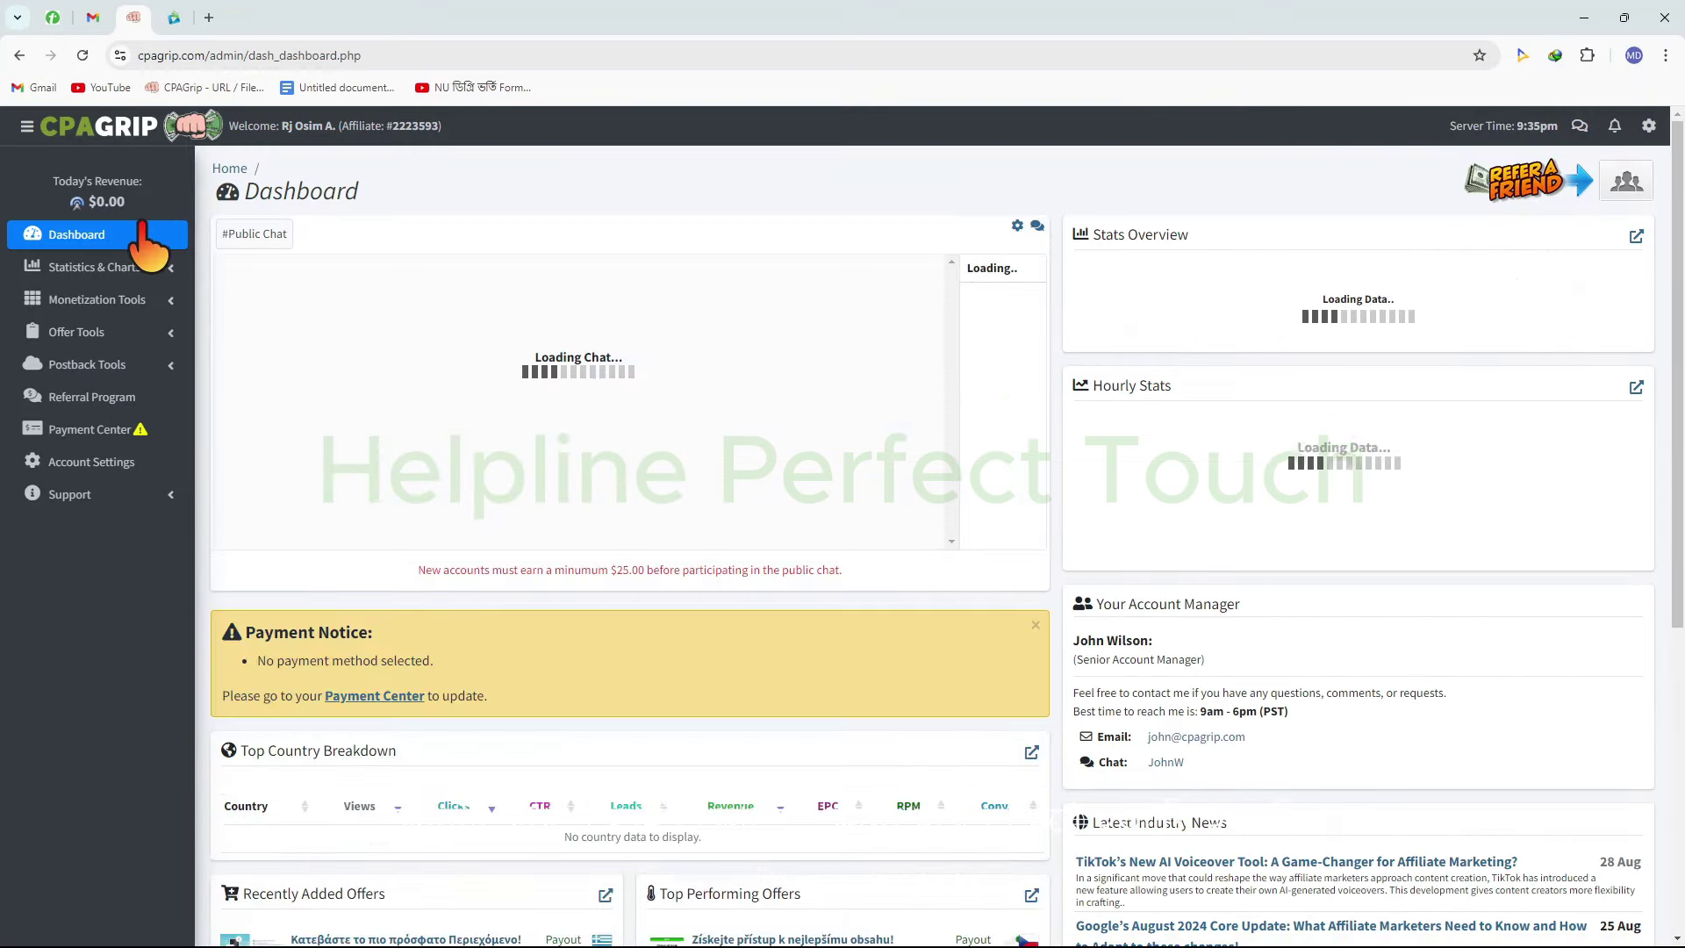
# Search Google for 'offervault' in a new tab
pyautogui.click(209, 18)
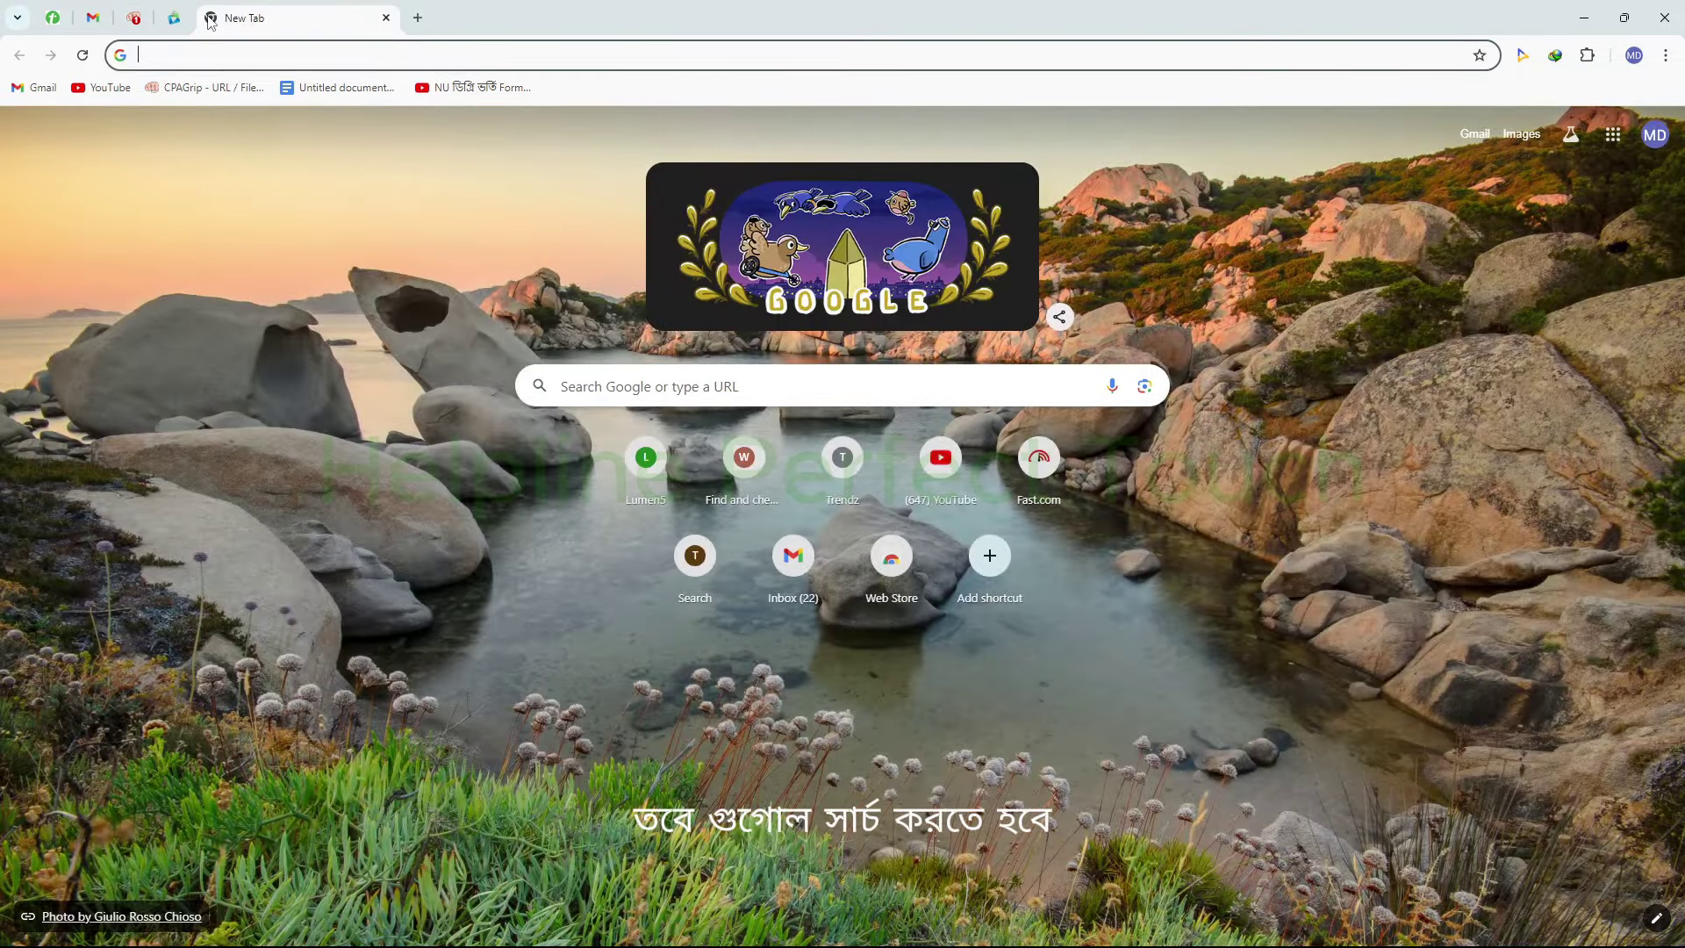
pyautogui.write('o')
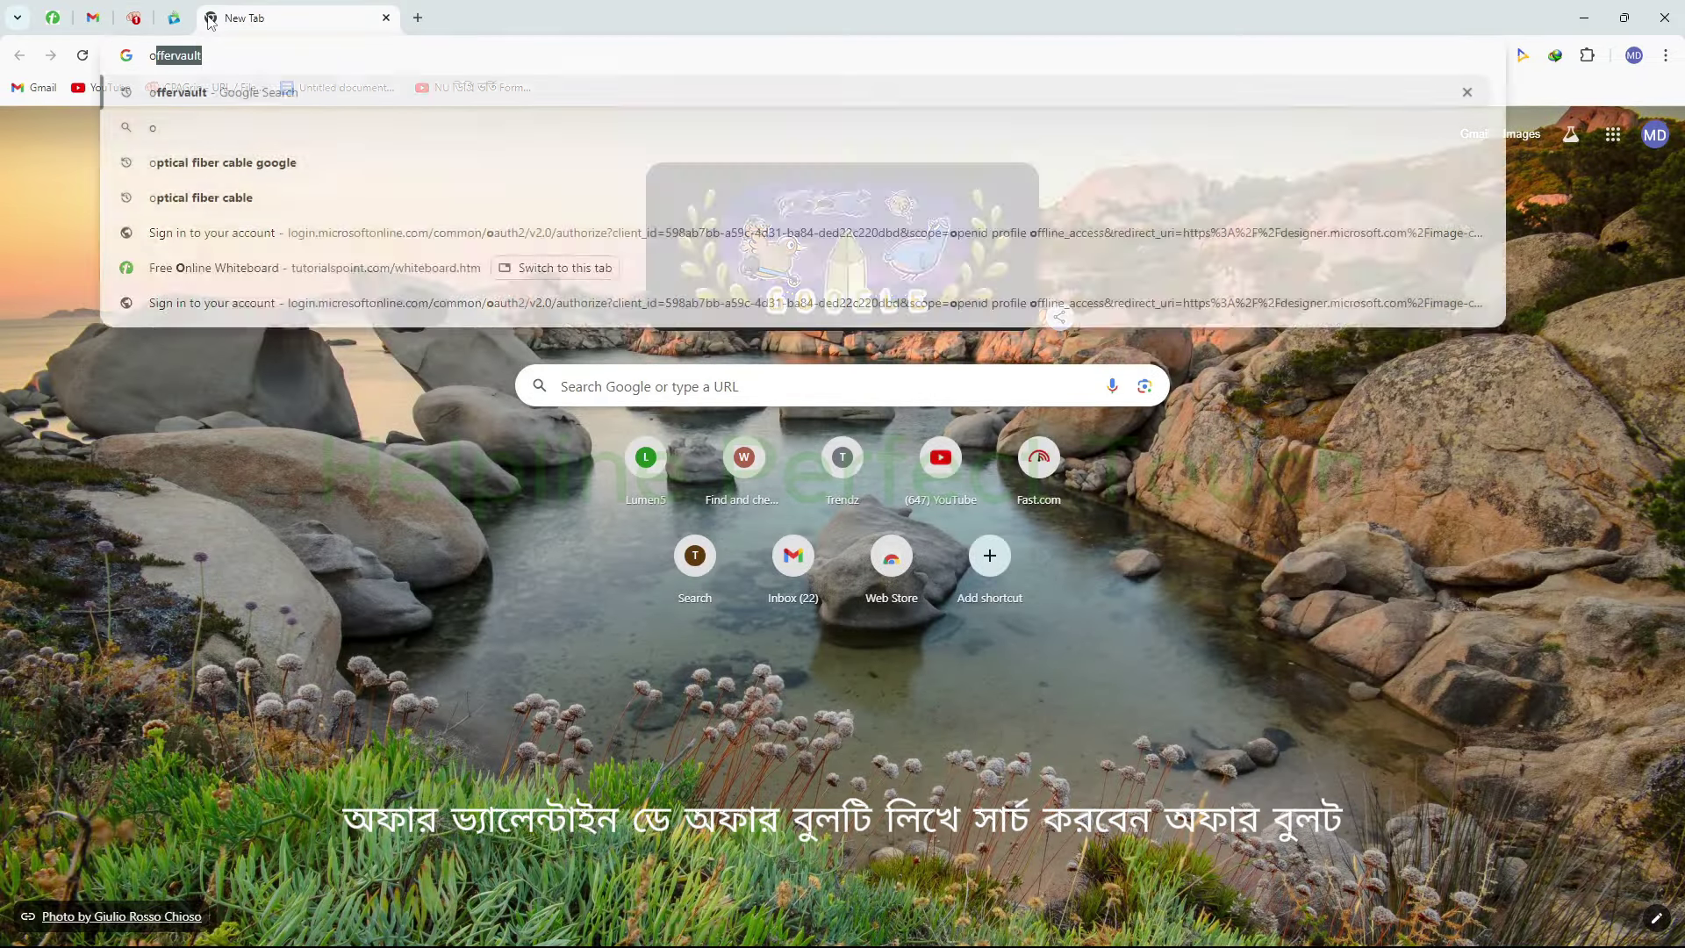
pyautogui.write('ffervault')
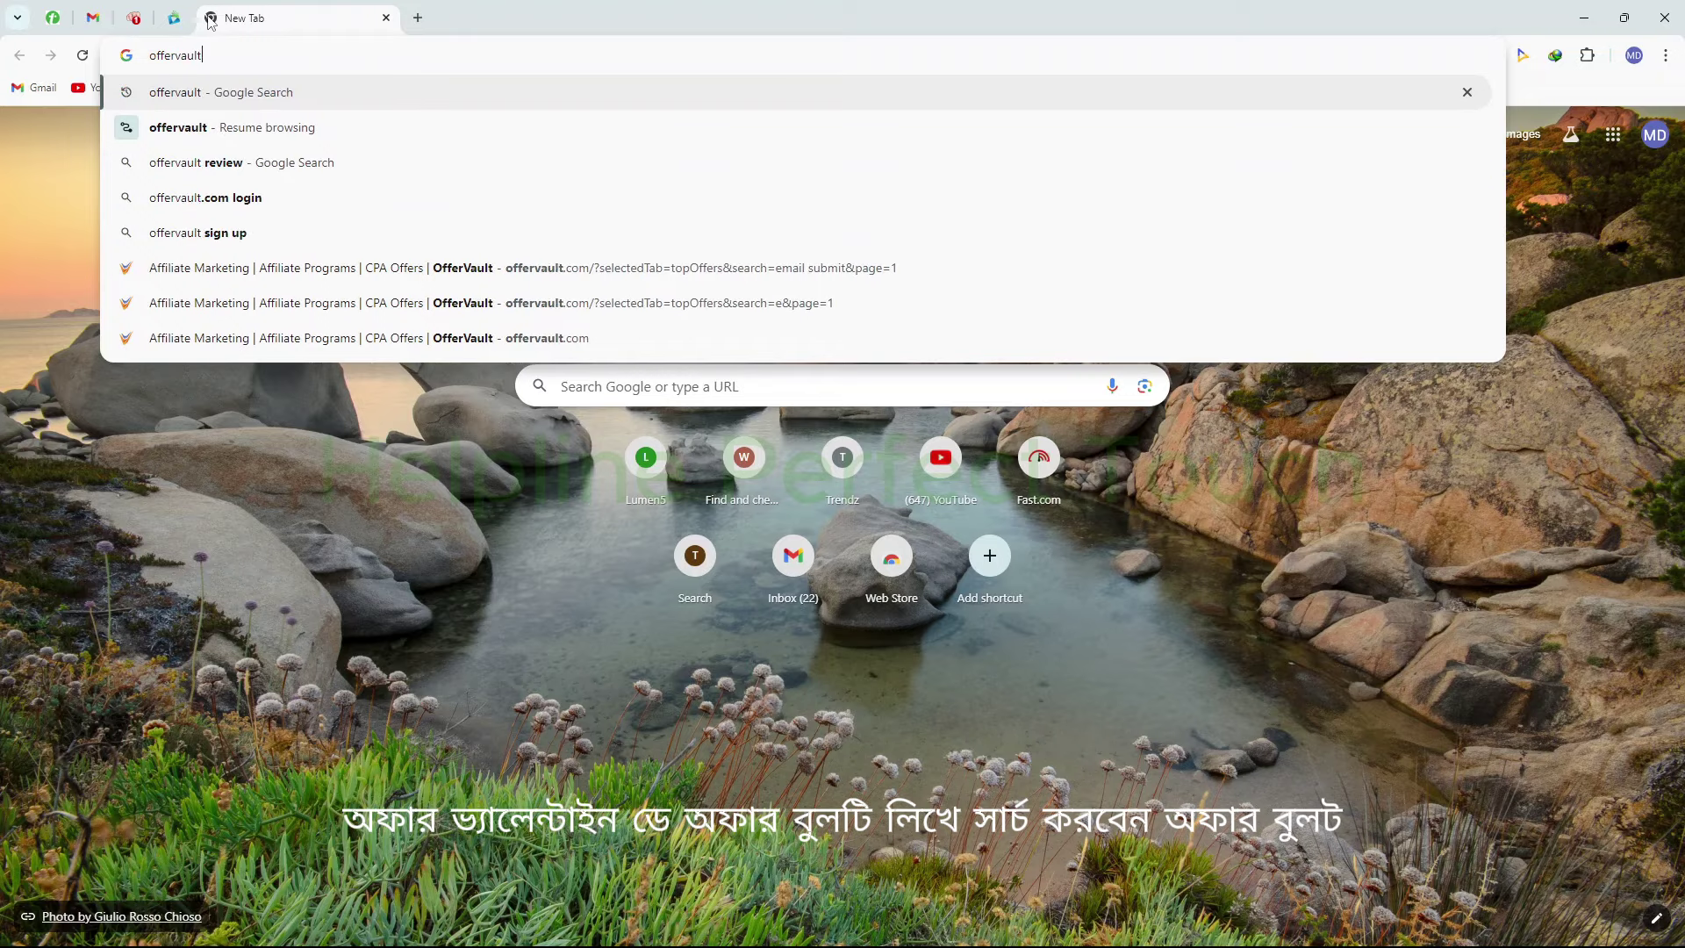
pyautogui.press('Return')
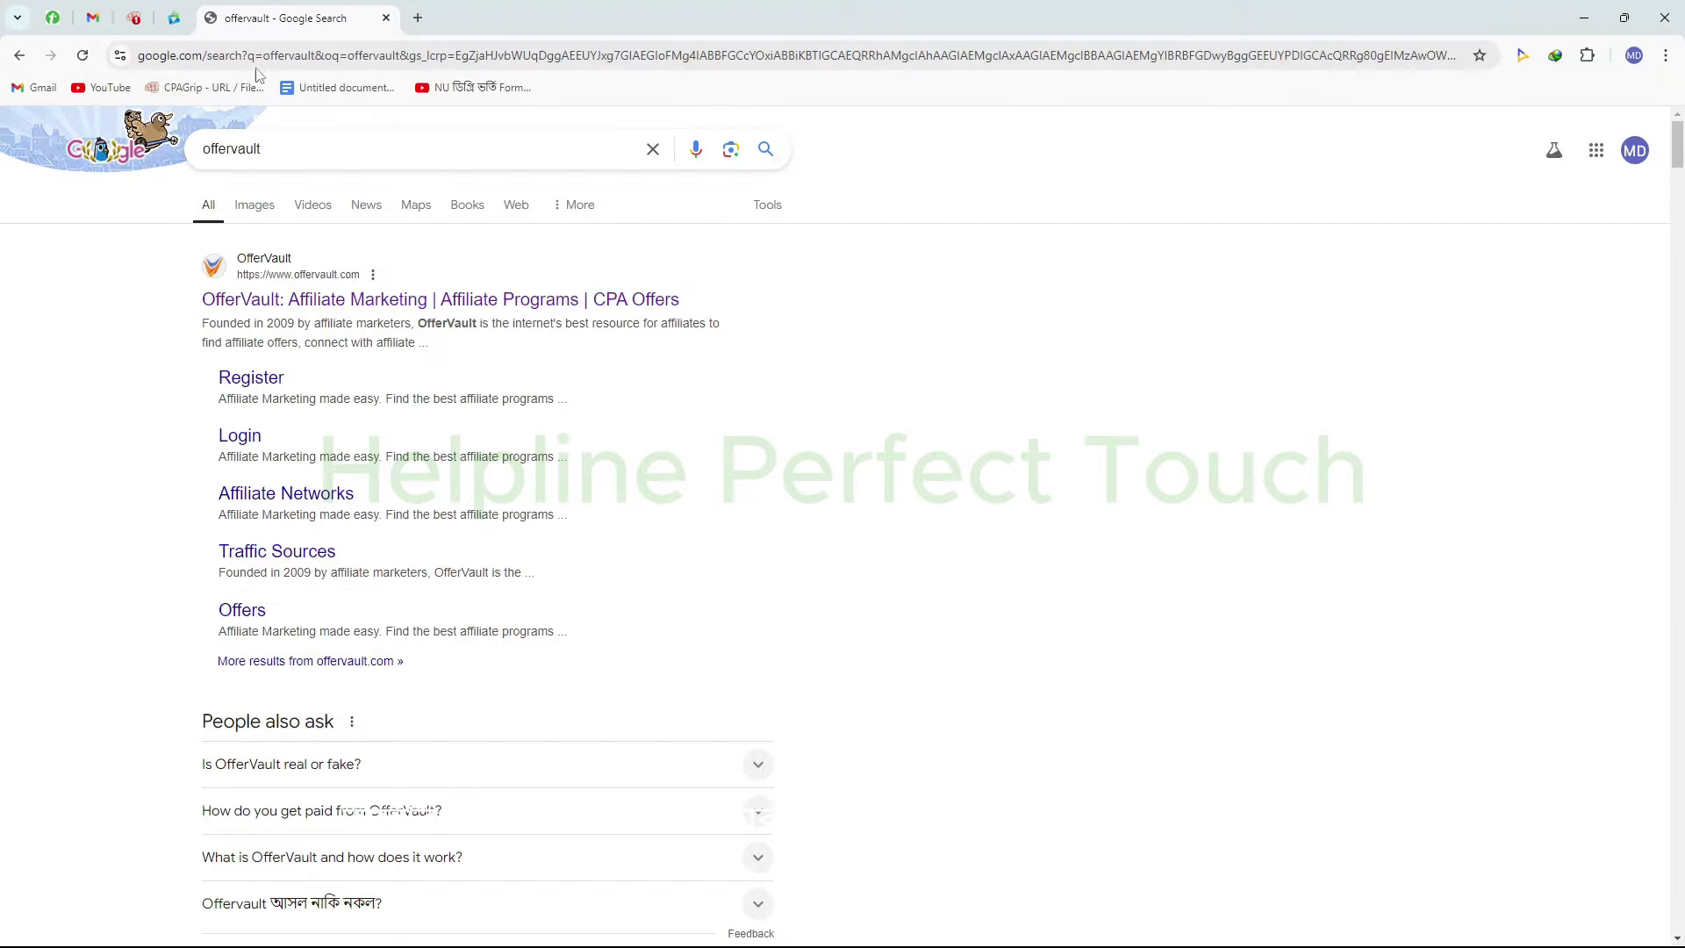
# Open the OfferVault site from the results and outline its offer search area
pyautogui.click(482, 300)
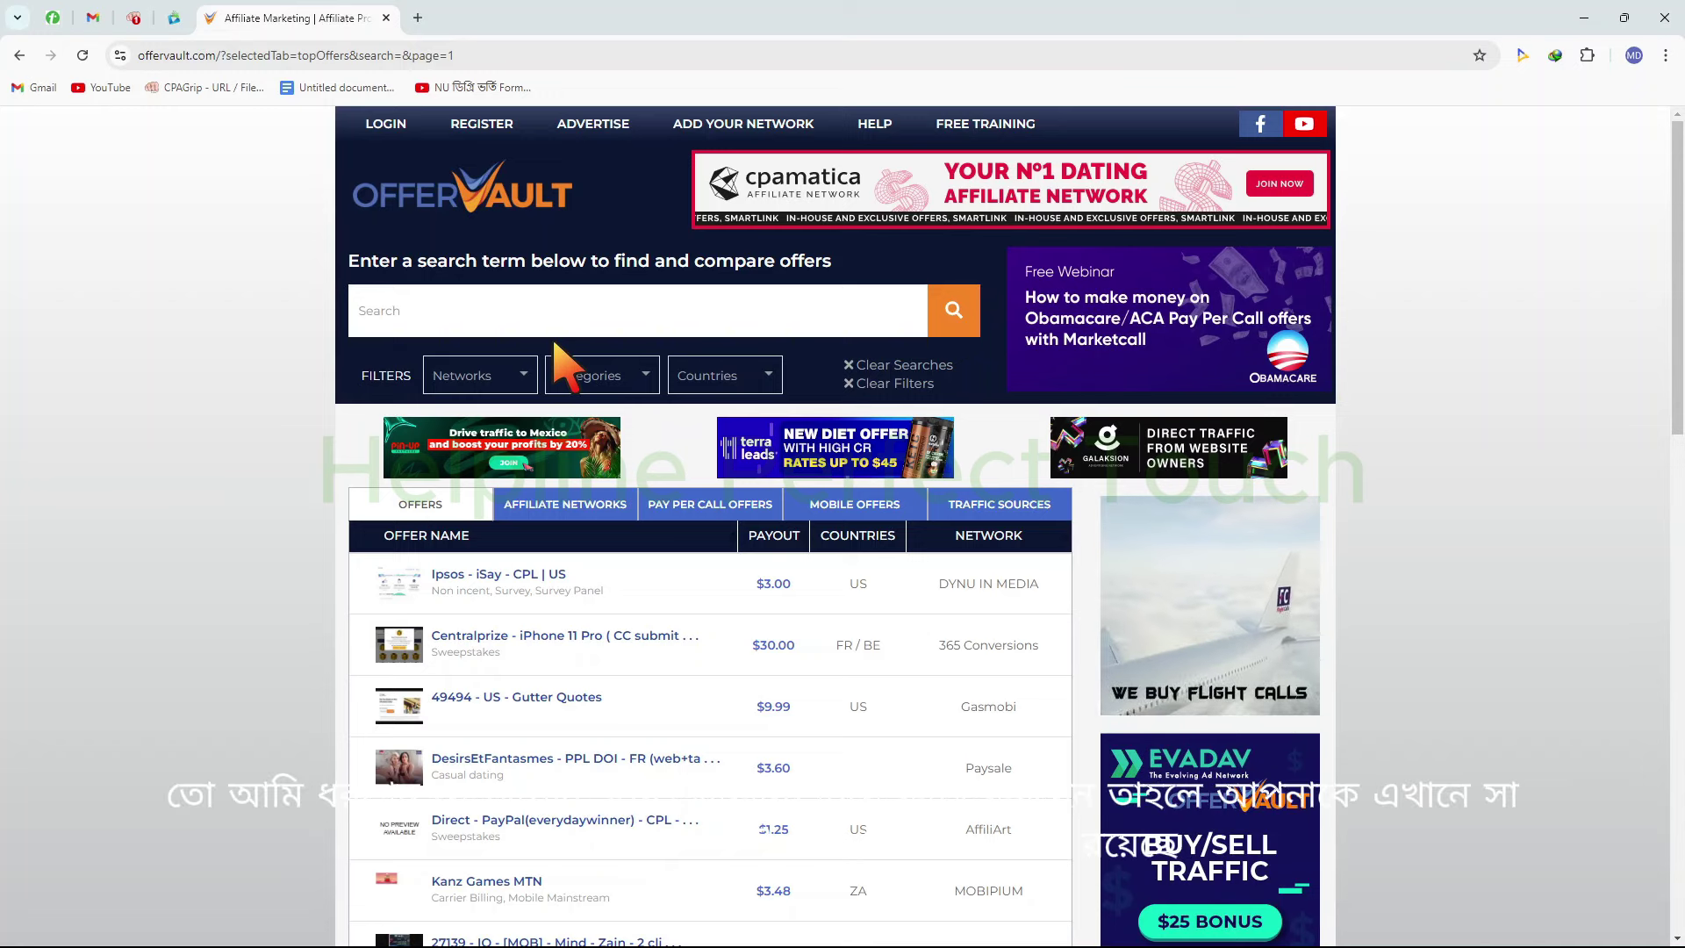
pyautogui.click(611, 304)
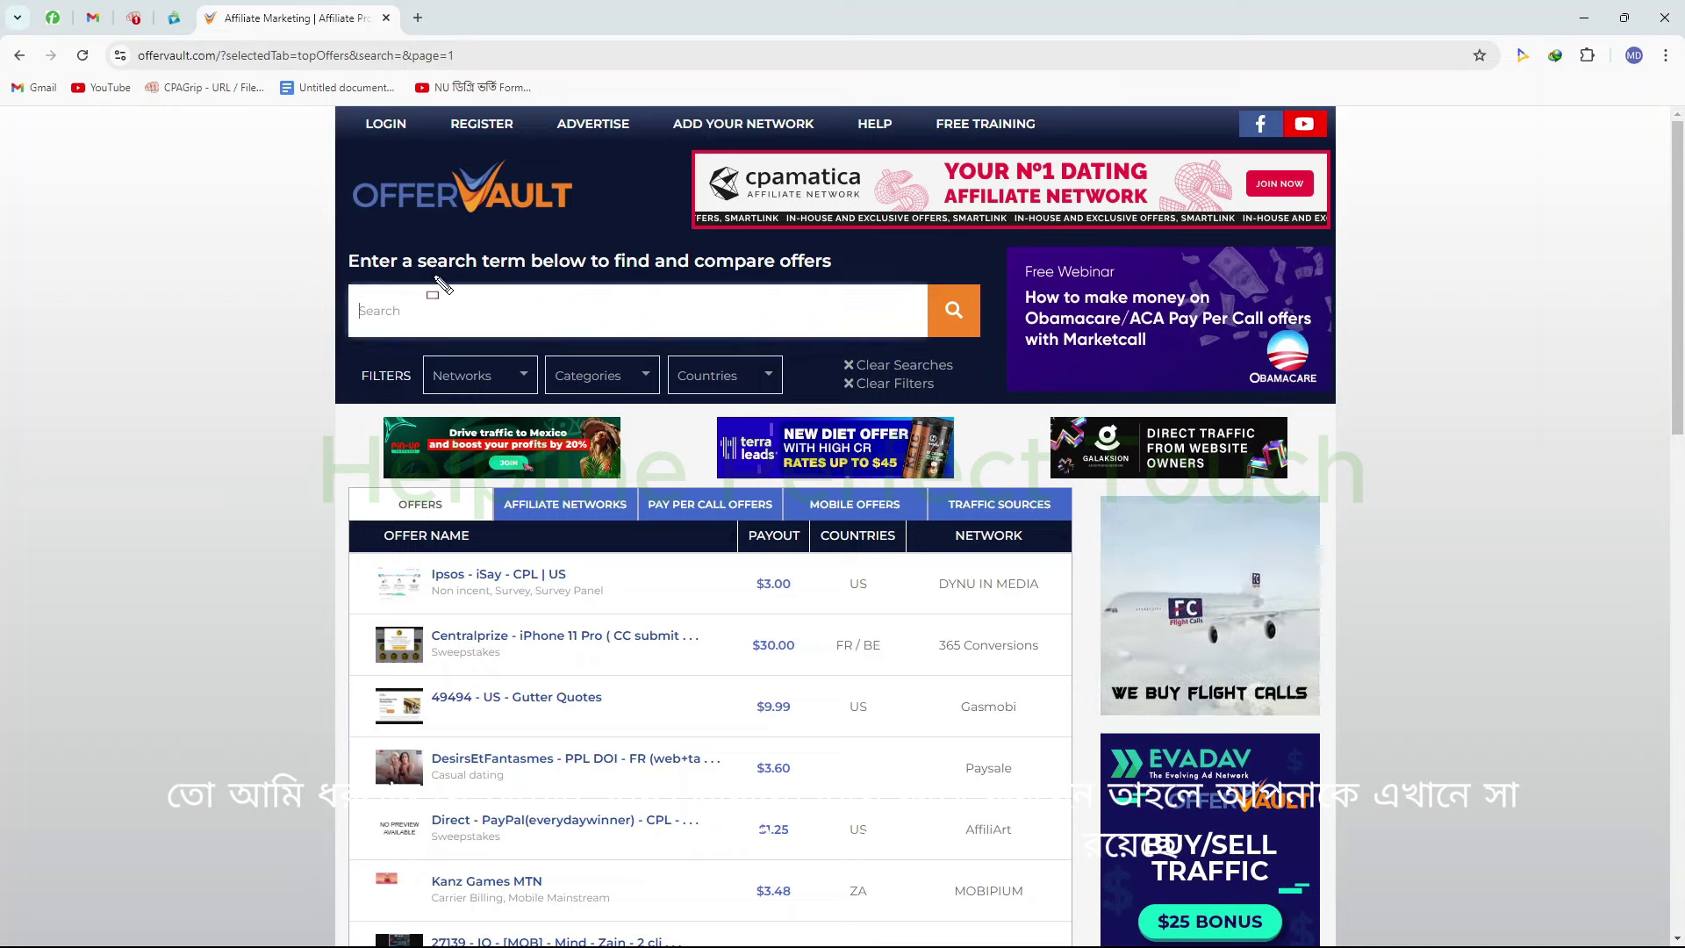
pyautogui.moveTo(298, 222)
pyautogui.mouseDown()
pyautogui.moveTo(895, 380)
pyautogui.moveTo(1001, 386)
pyautogui.mouseUp()
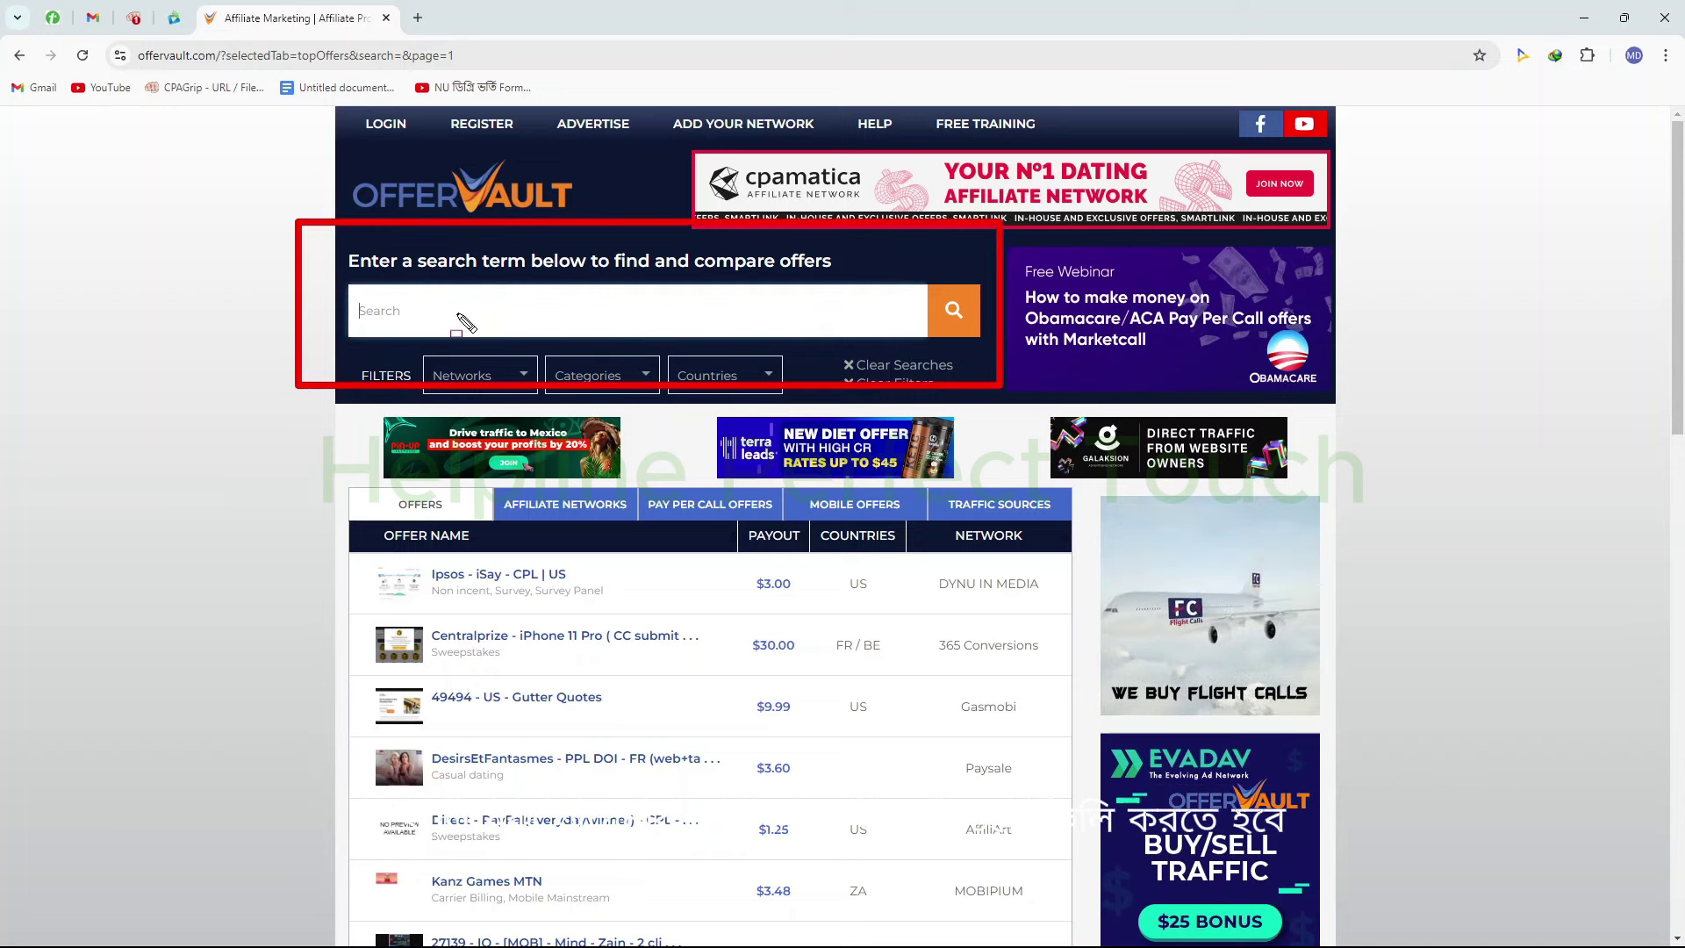
pyautogui.moveTo(399, 276); pyautogui.dragTo(605, 358)
pyautogui.moveTo(890, 272); pyautogui.dragTo(1051, 359)
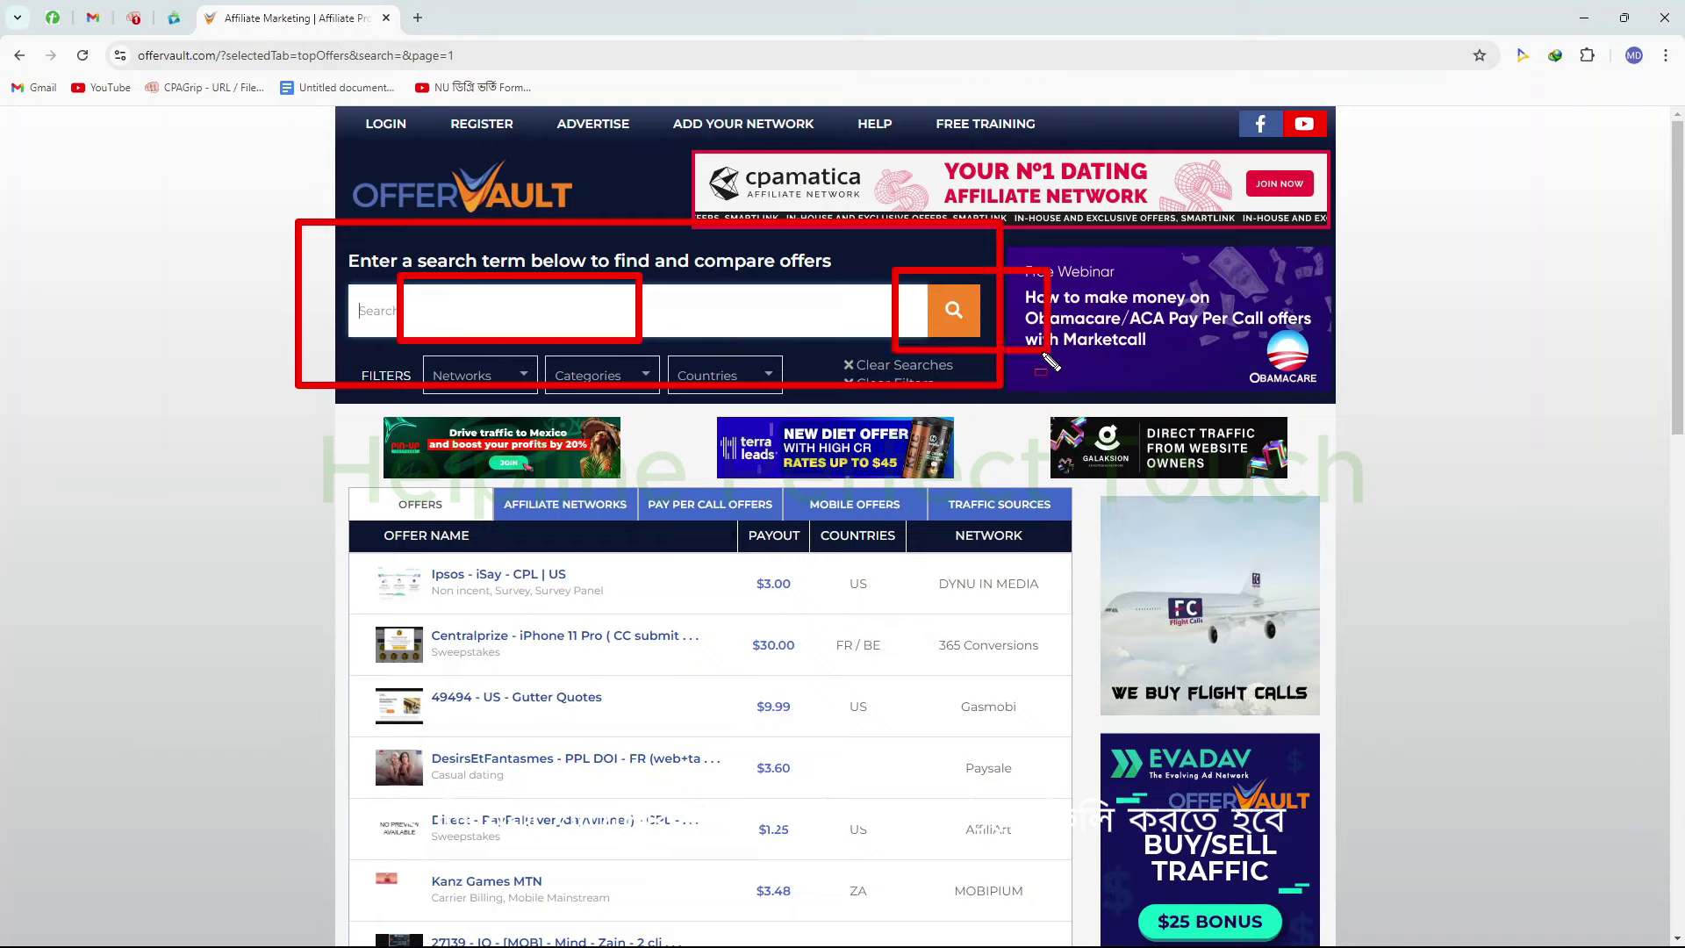
# Enter the offer search term 'zip submit', correcting a typo along the way
pyautogui.press('Escape')
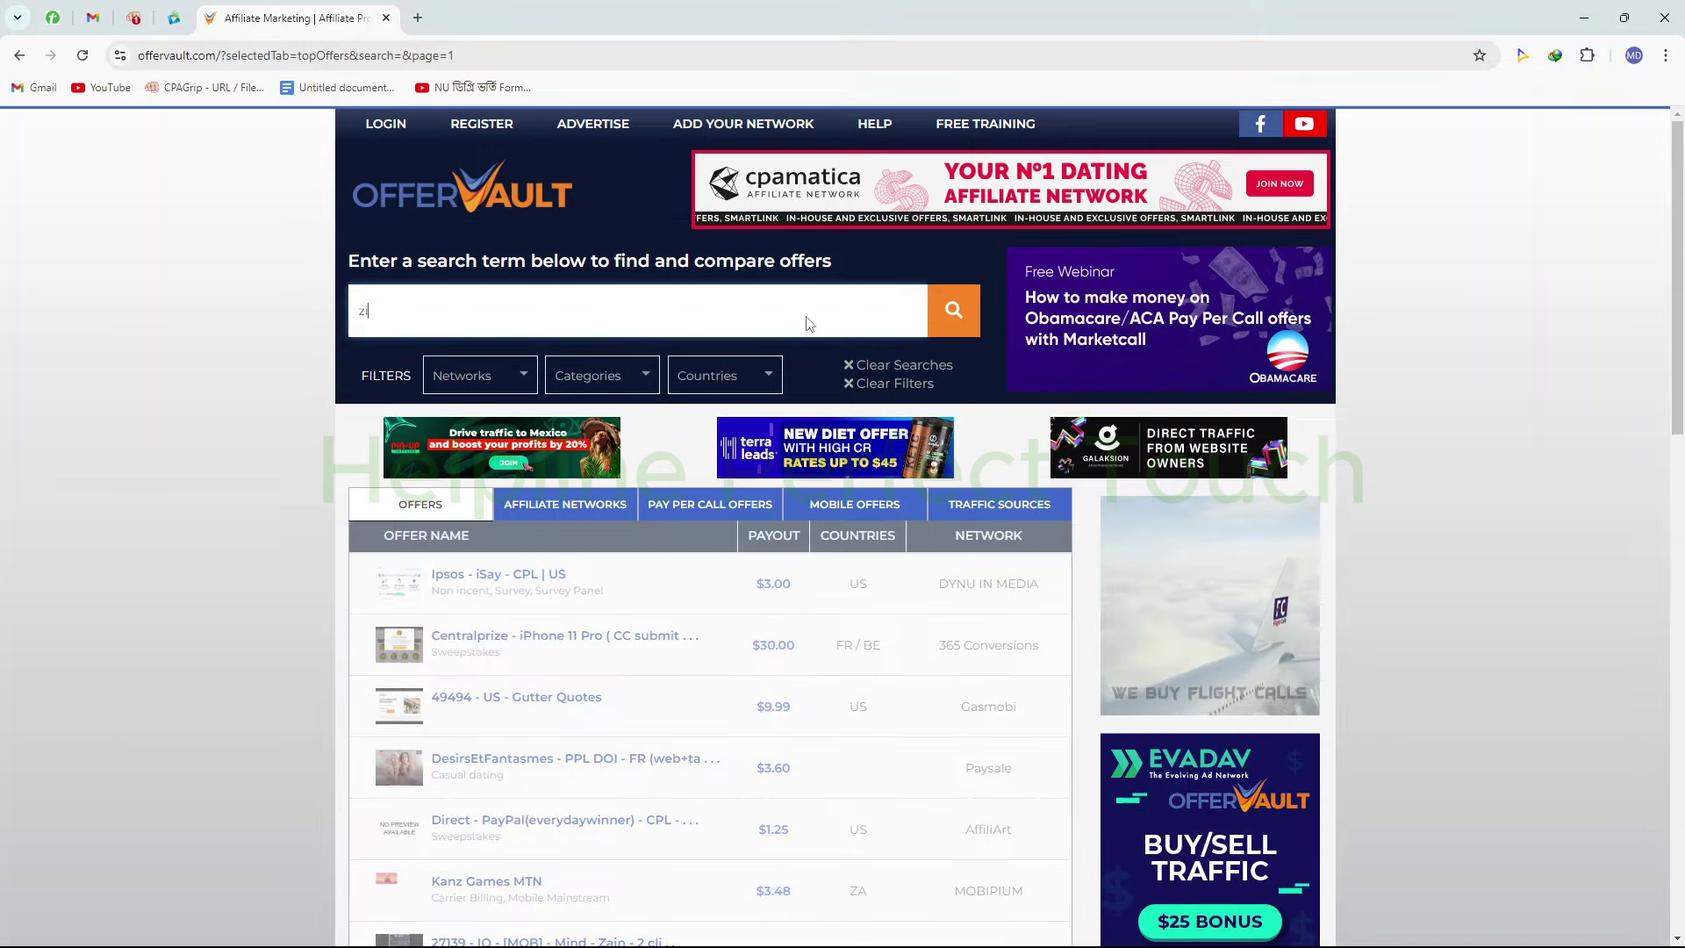
pyautogui.write('zubi')
pyautogui.press('BackSpace')
pyautogui.press('BackSpace')
pyautogui.press('BackSpace')
pyautogui.press('BackSpace')
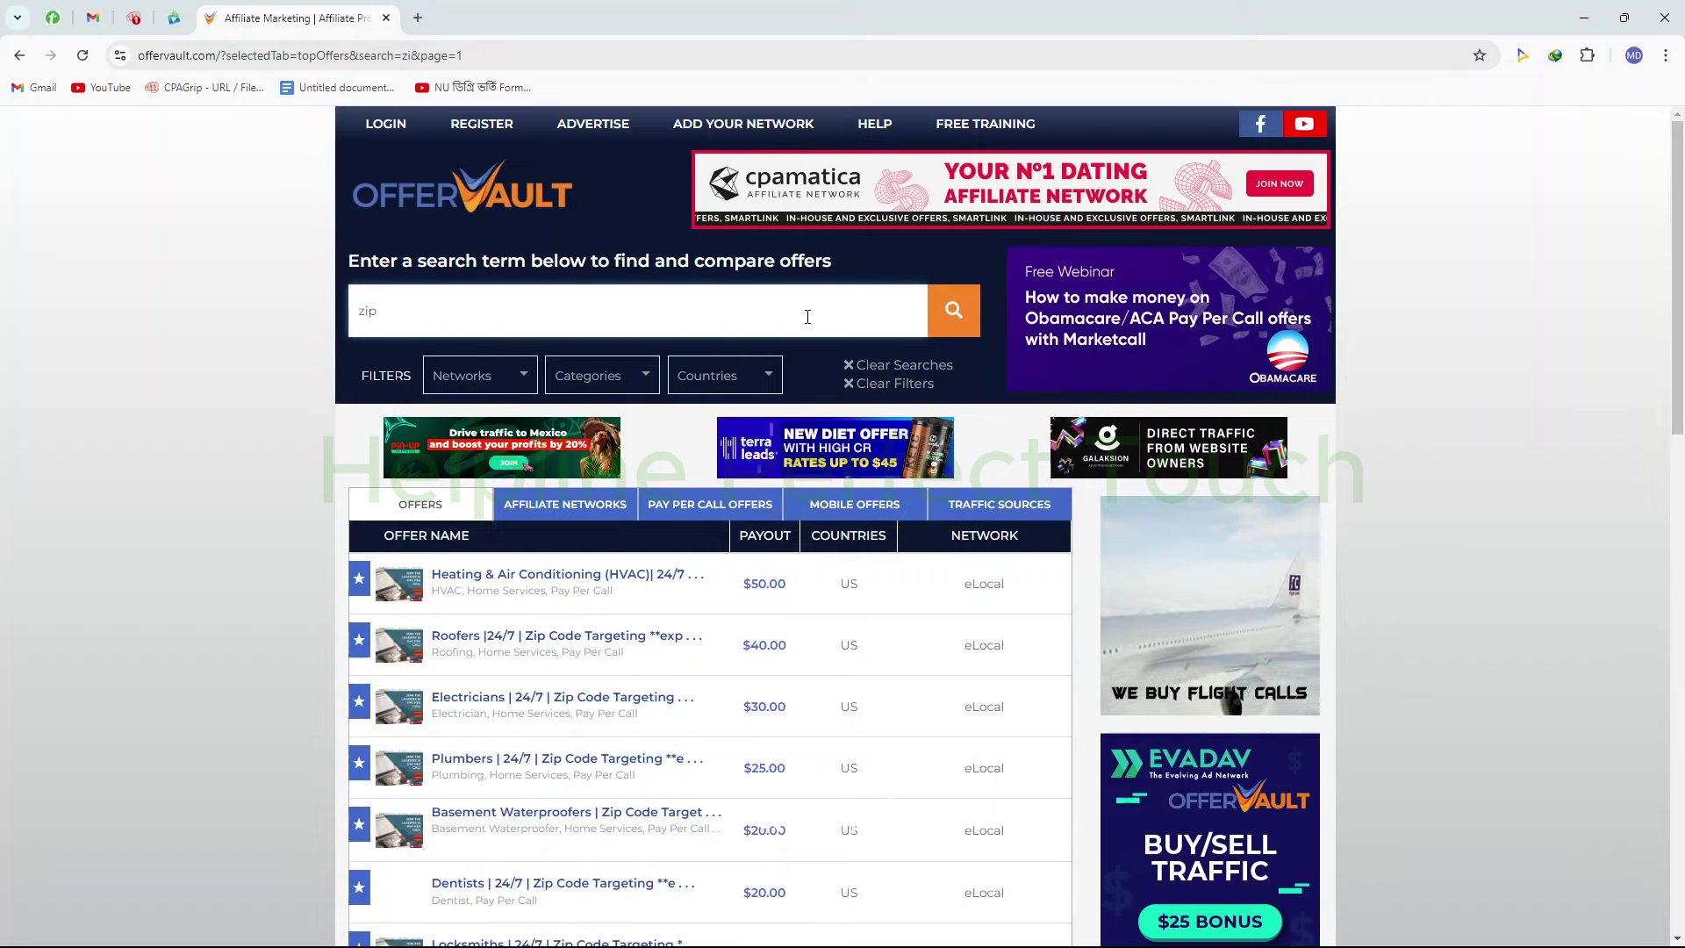
pyautogui.write('submit')
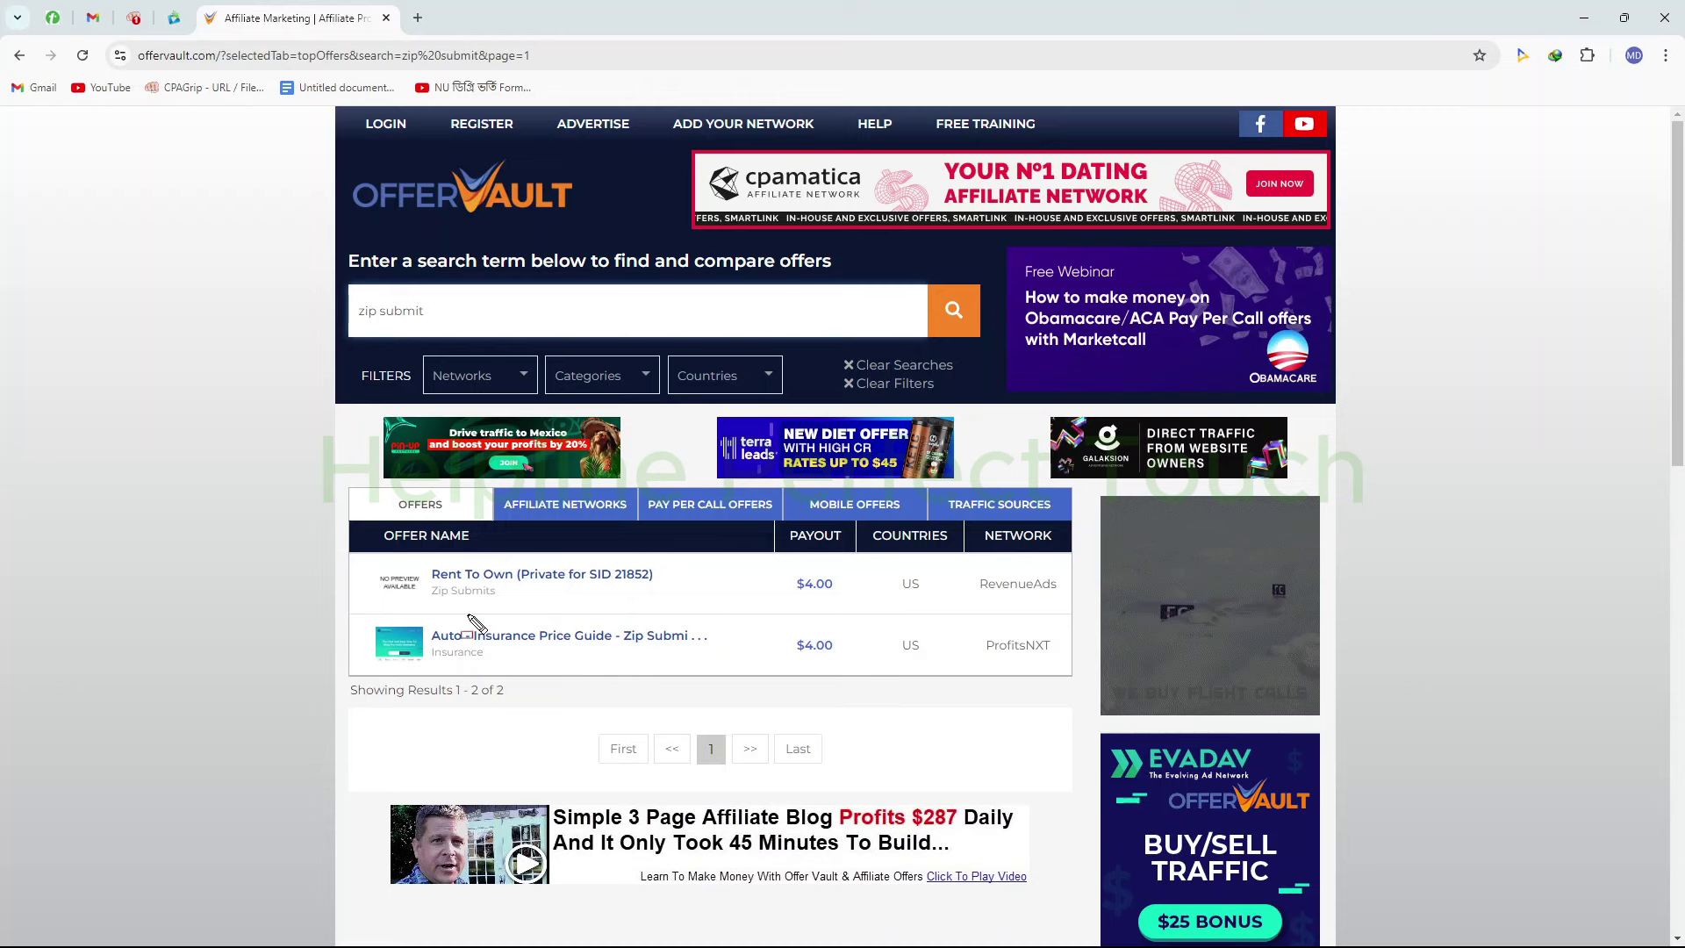
pyautogui.moveTo(323, 534)
pyautogui.mouseDown()
pyautogui.moveTo(643, 677)
pyautogui.moveTo(903, 740)
pyautogui.moveTo(1104, 709)
pyautogui.mouseUp()
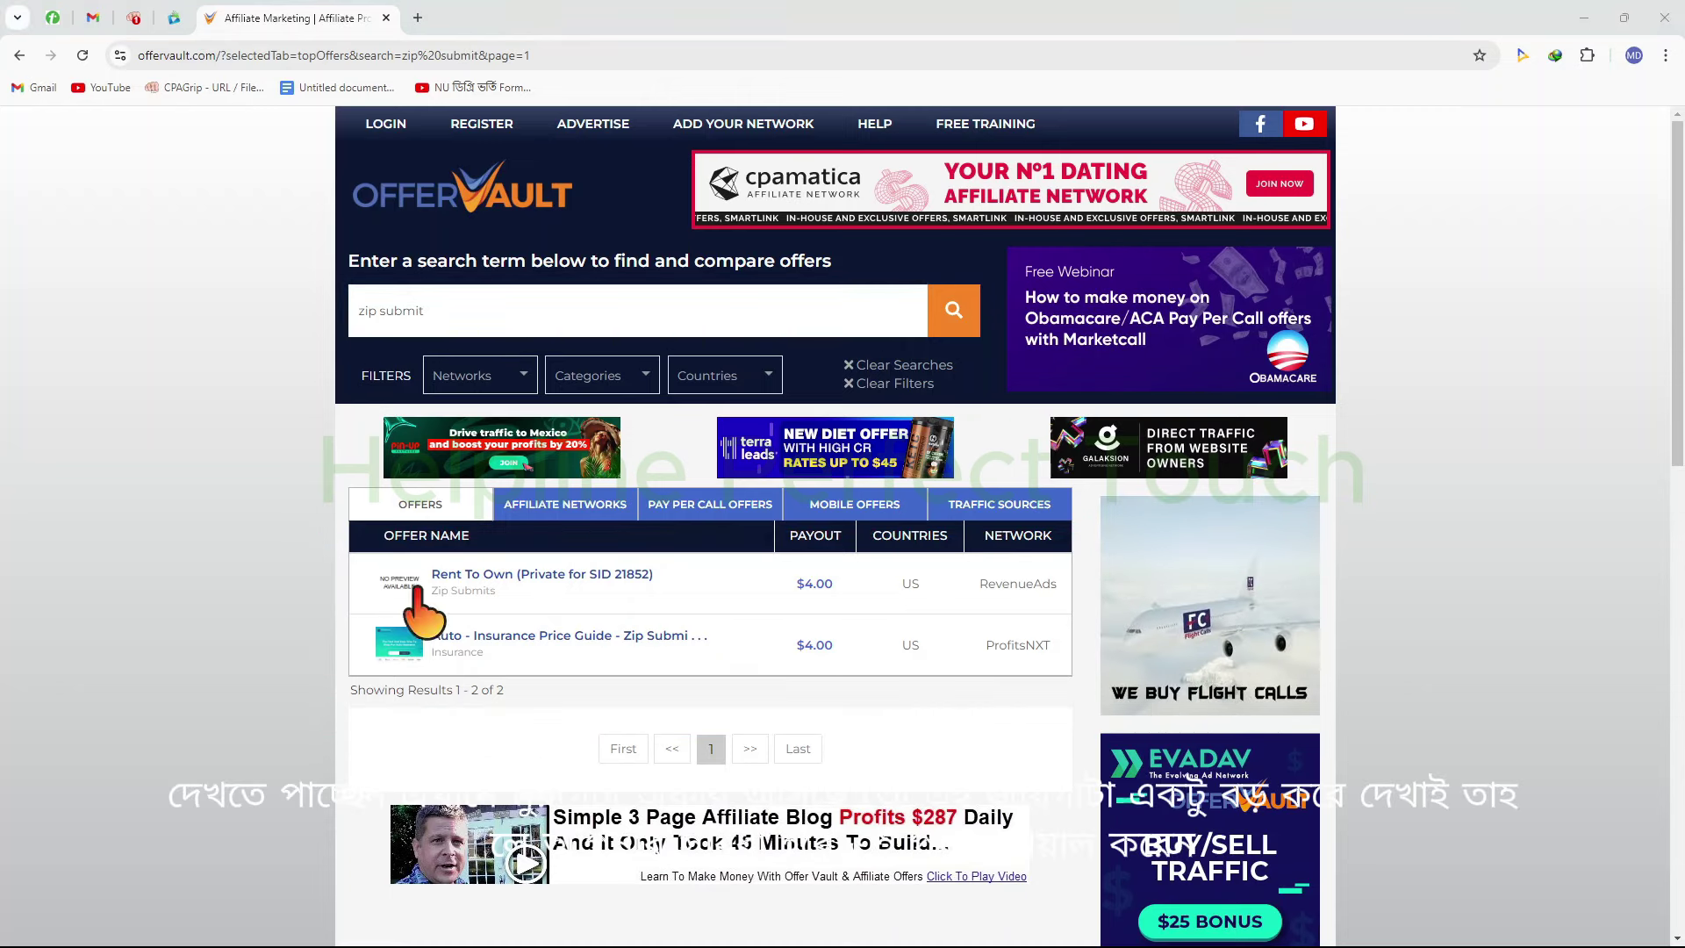
pyautogui.moveTo(330, 479)
pyautogui.mouseDown()
pyautogui.moveTo(472, 602)
pyautogui.moveTo(909, 704)
pyautogui.moveTo(1094, 709)
pyautogui.mouseUp()
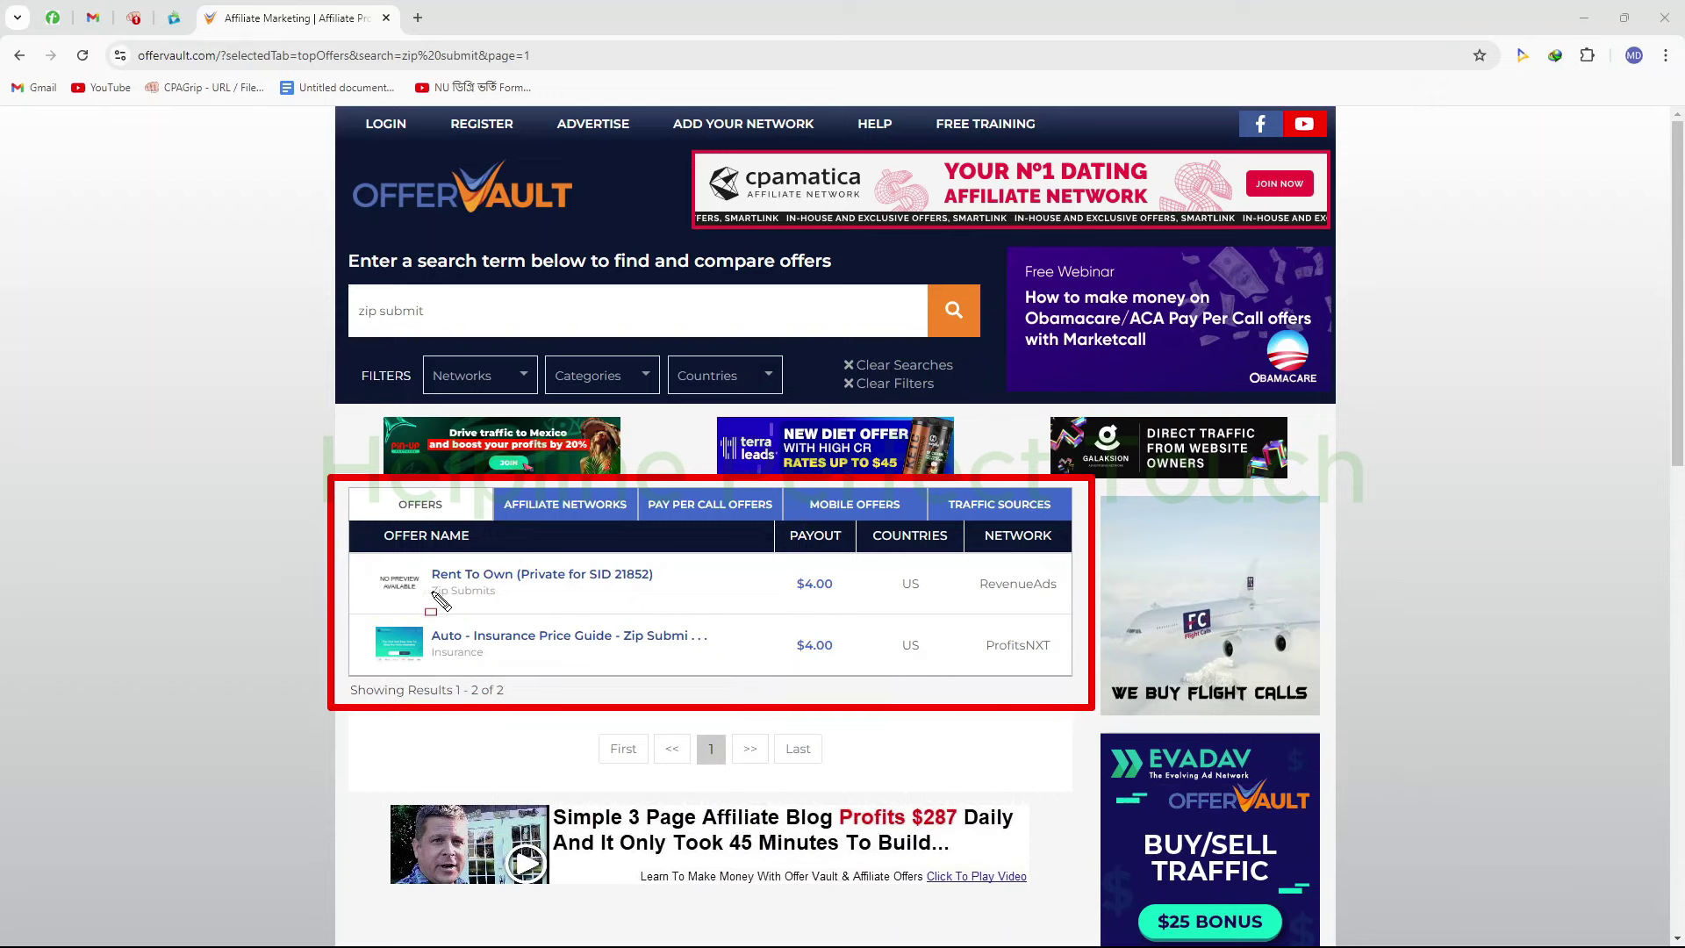
pyautogui.moveTo(392, 559); pyautogui.dragTo(676, 620)
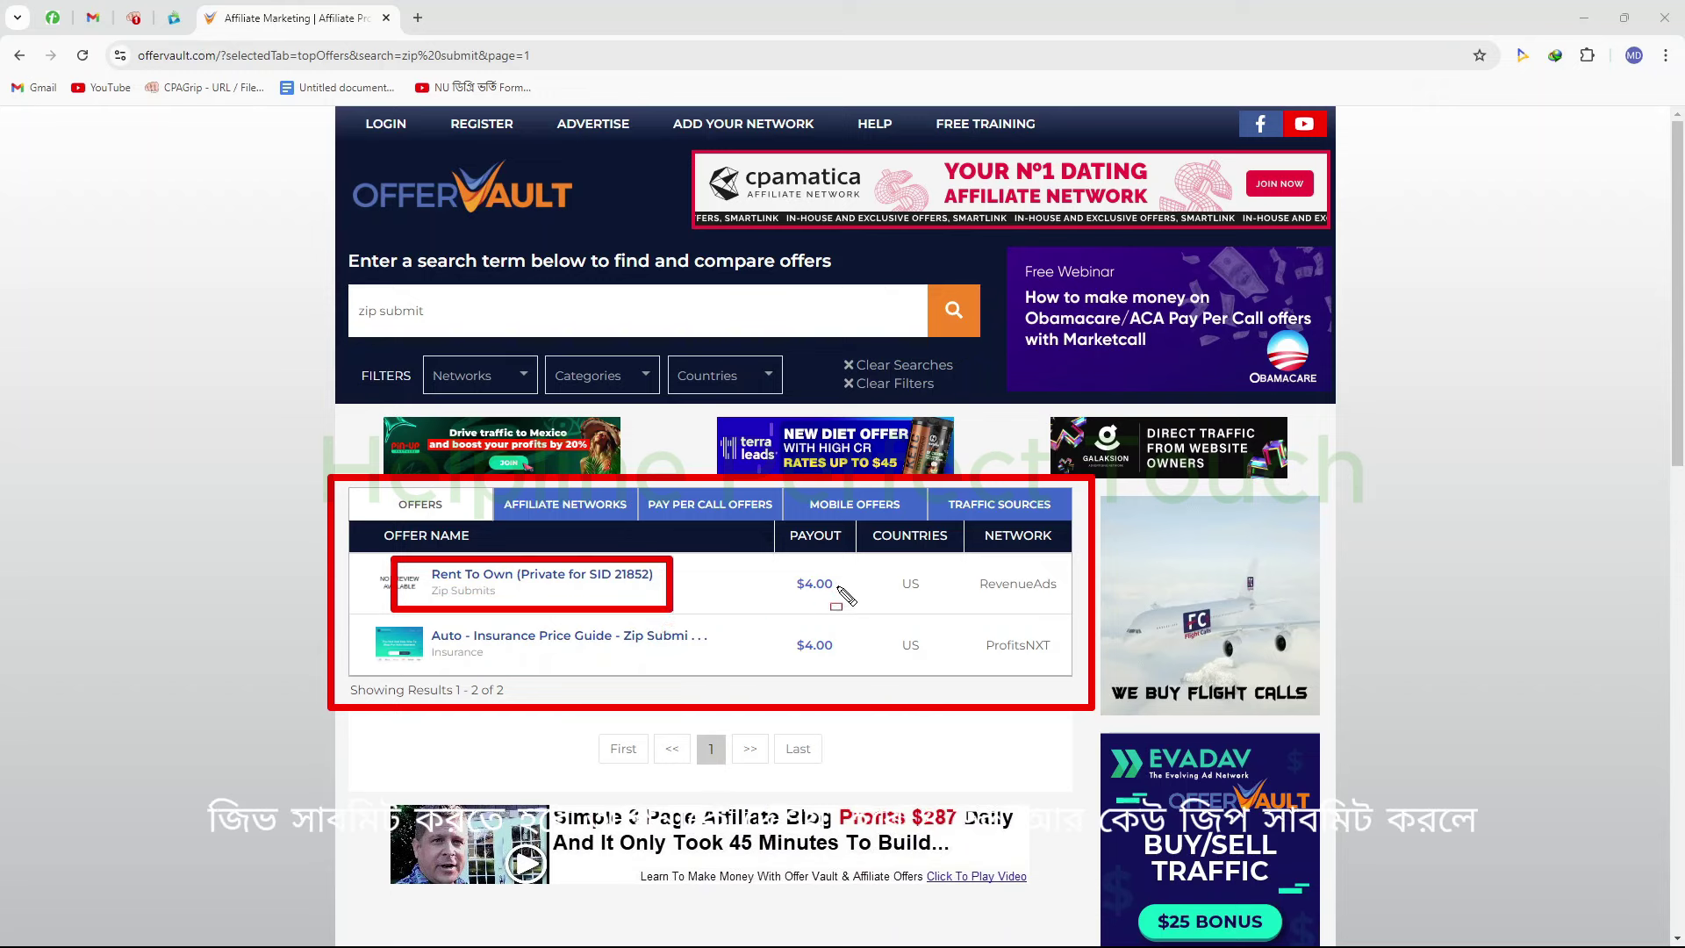
pyautogui.moveTo(781, 553)
pyautogui.mouseDown()
pyautogui.moveTo(851, 603)
pyautogui.moveTo(961, 611)
pyautogui.moveTo(955, 595)
pyautogui.mouseUp()
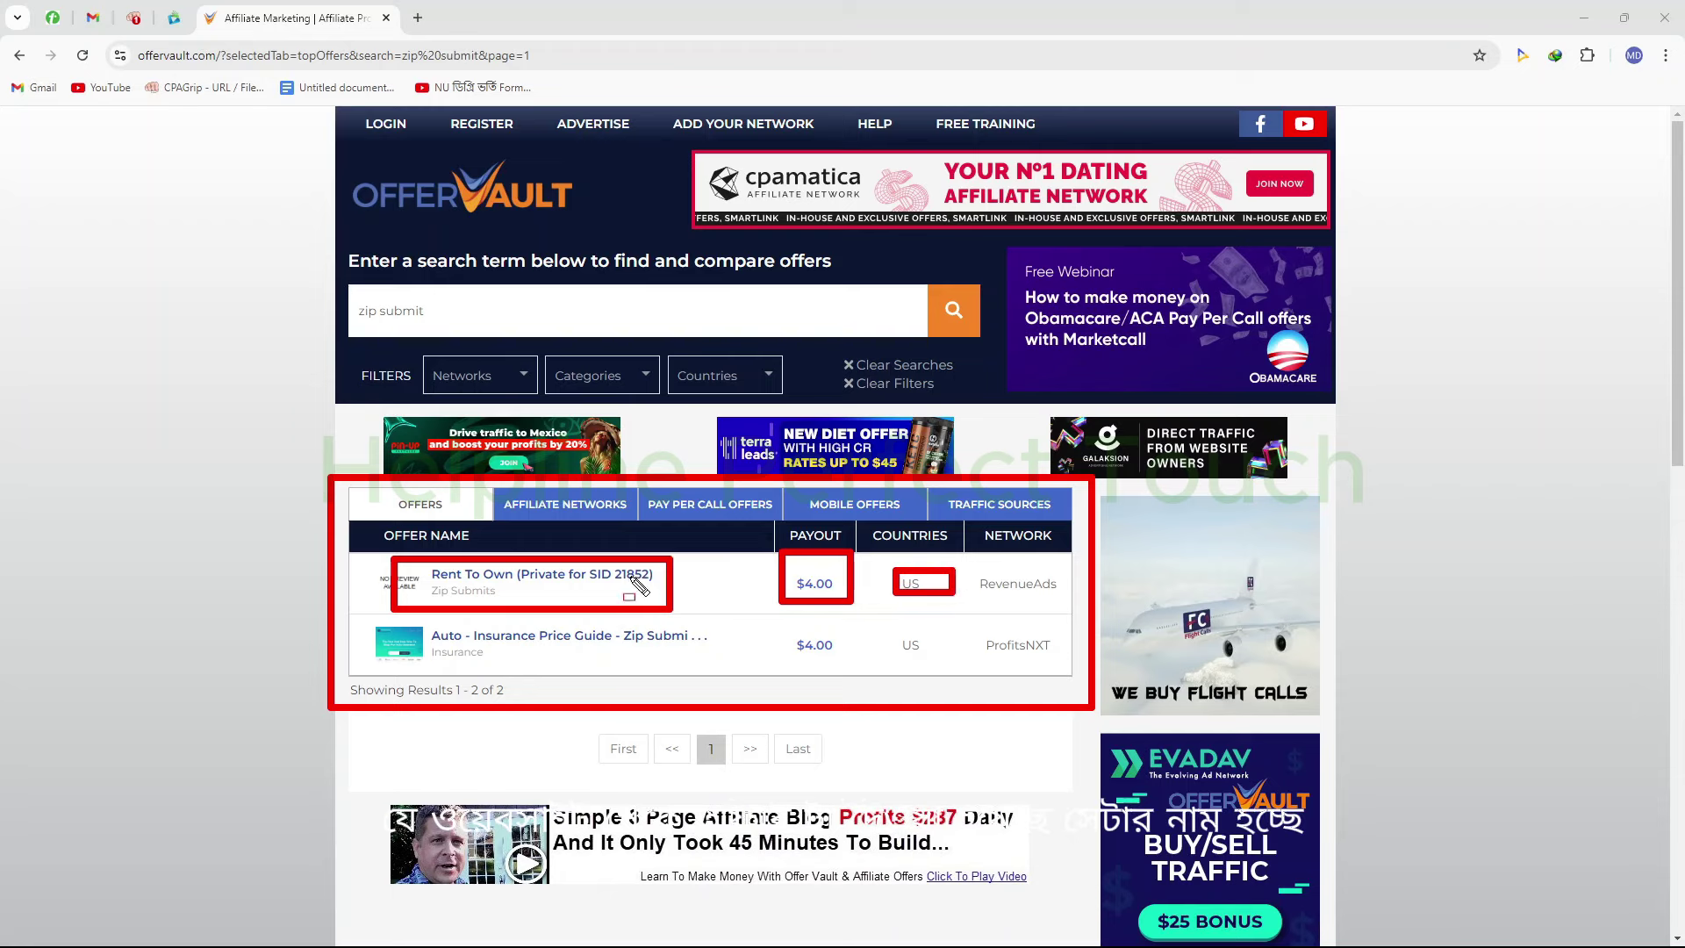
pyautogui.moveTo(965, 538); pyautogui.dragTo(1076, 680)
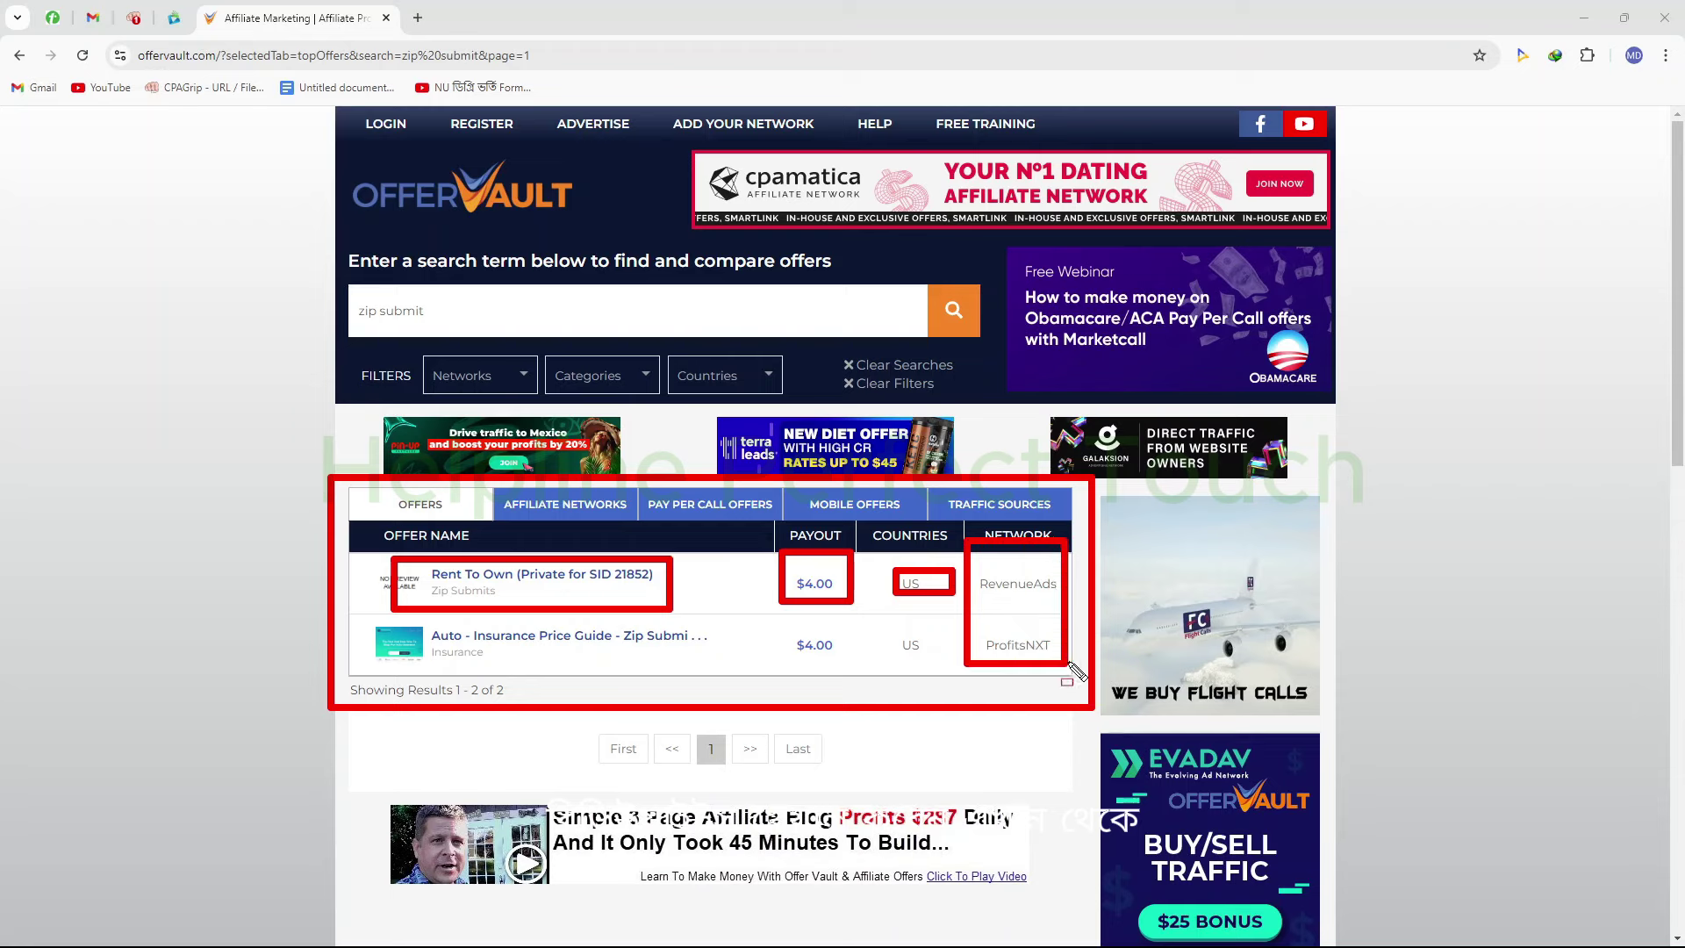
pyautogui.press('Escape')
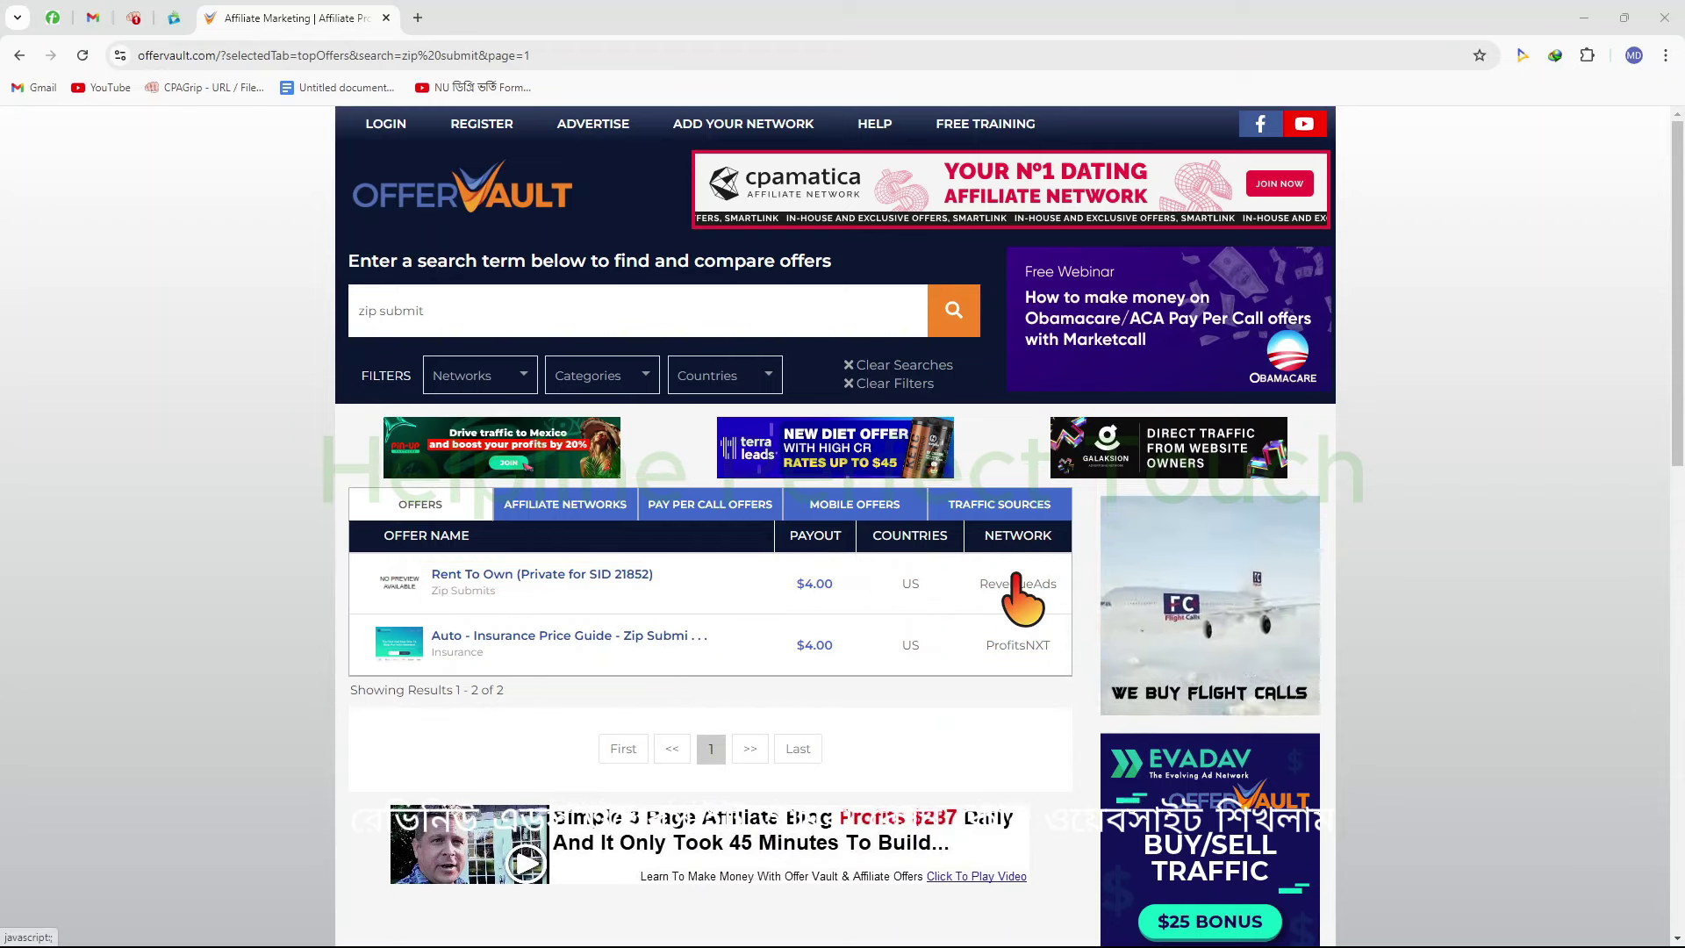
# Cycle through the CPAGrip and CPAlead tabs, then try opening the RevenueAds network link in a new tab
pyautogui.click(133, 18)
pyautogui.click(174, 18)
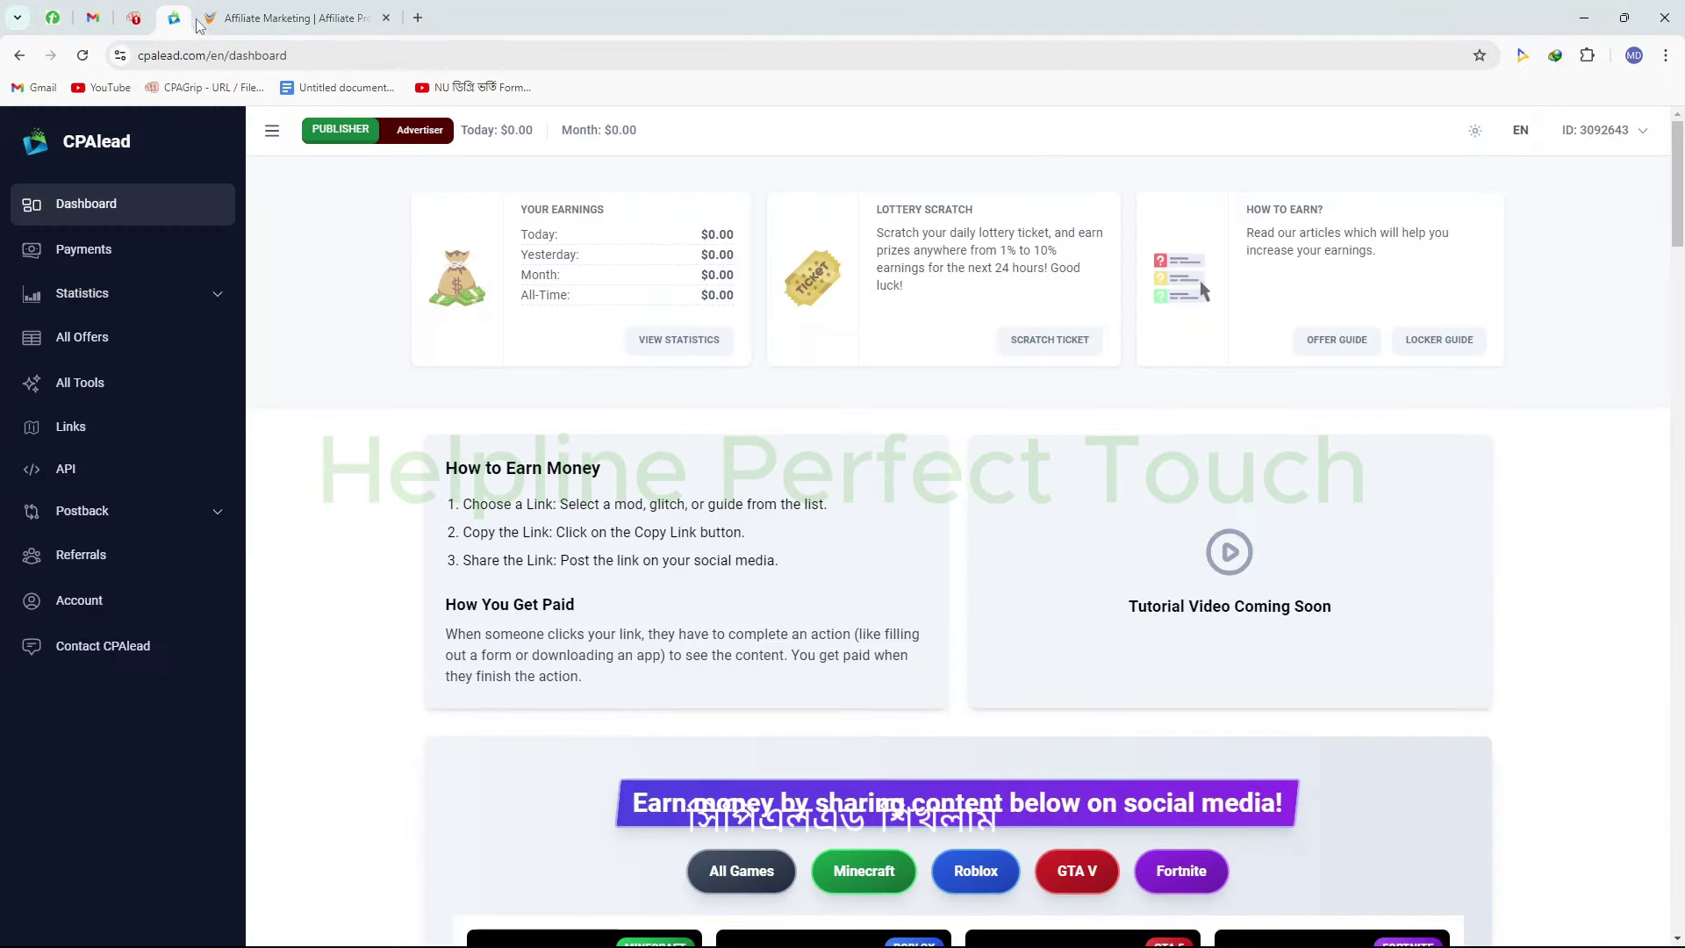
pyautogui.click(311, 19)
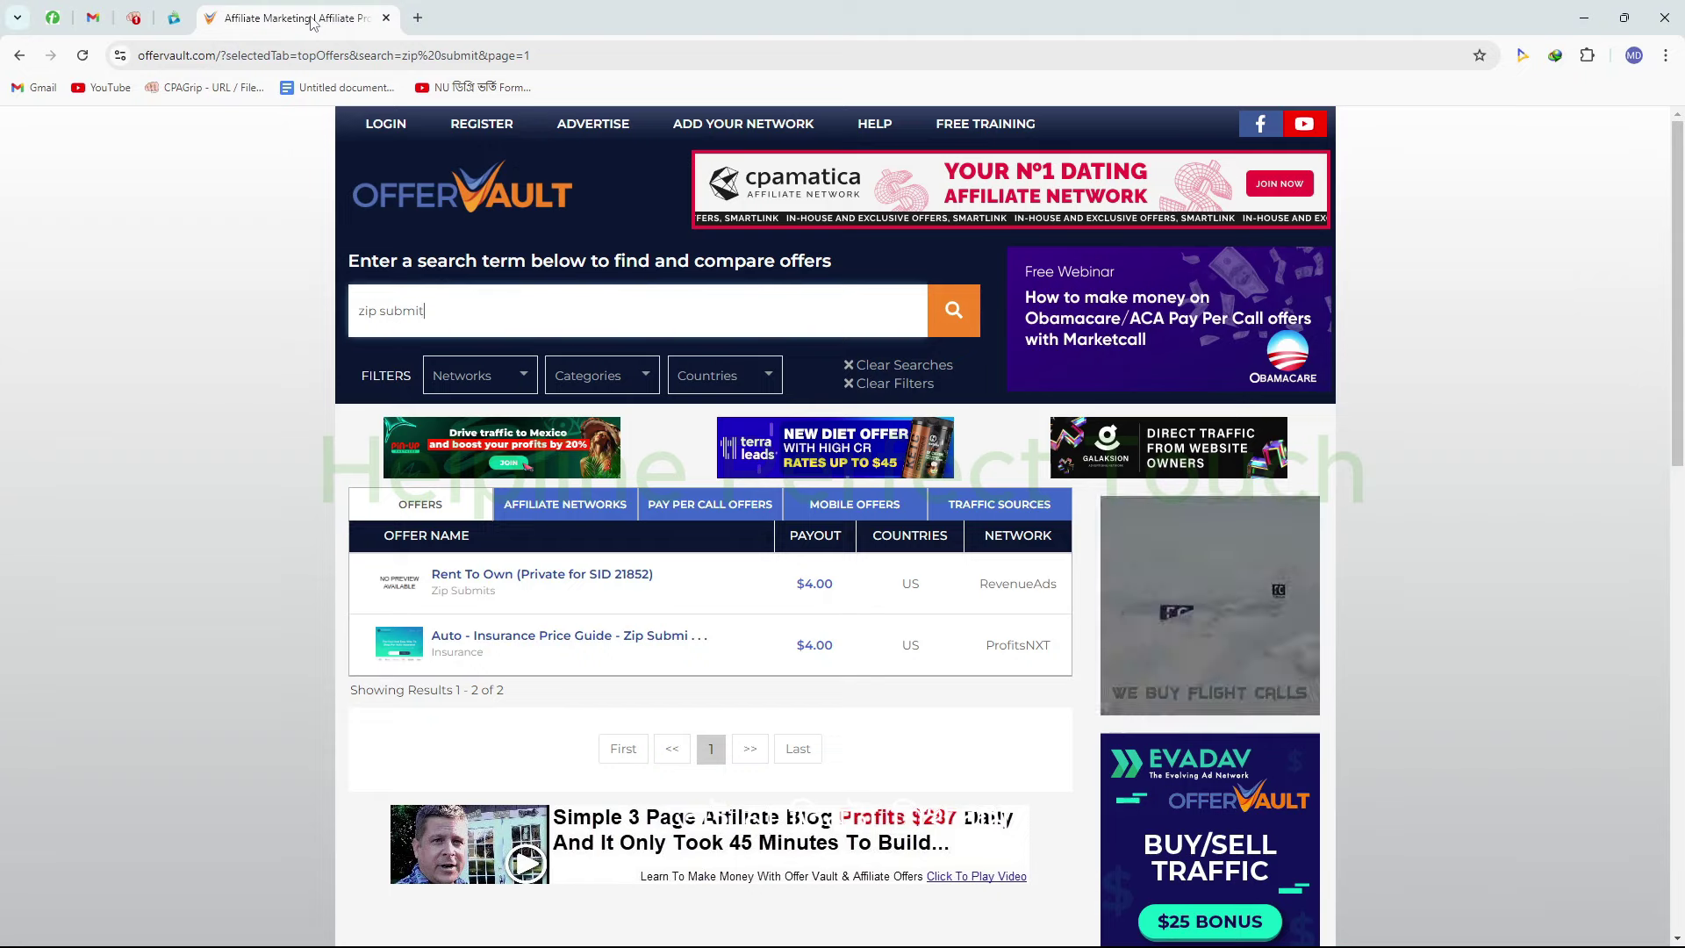
pyautogui.rightClick(1028, 585)
pyautogui.click(1110, 604)
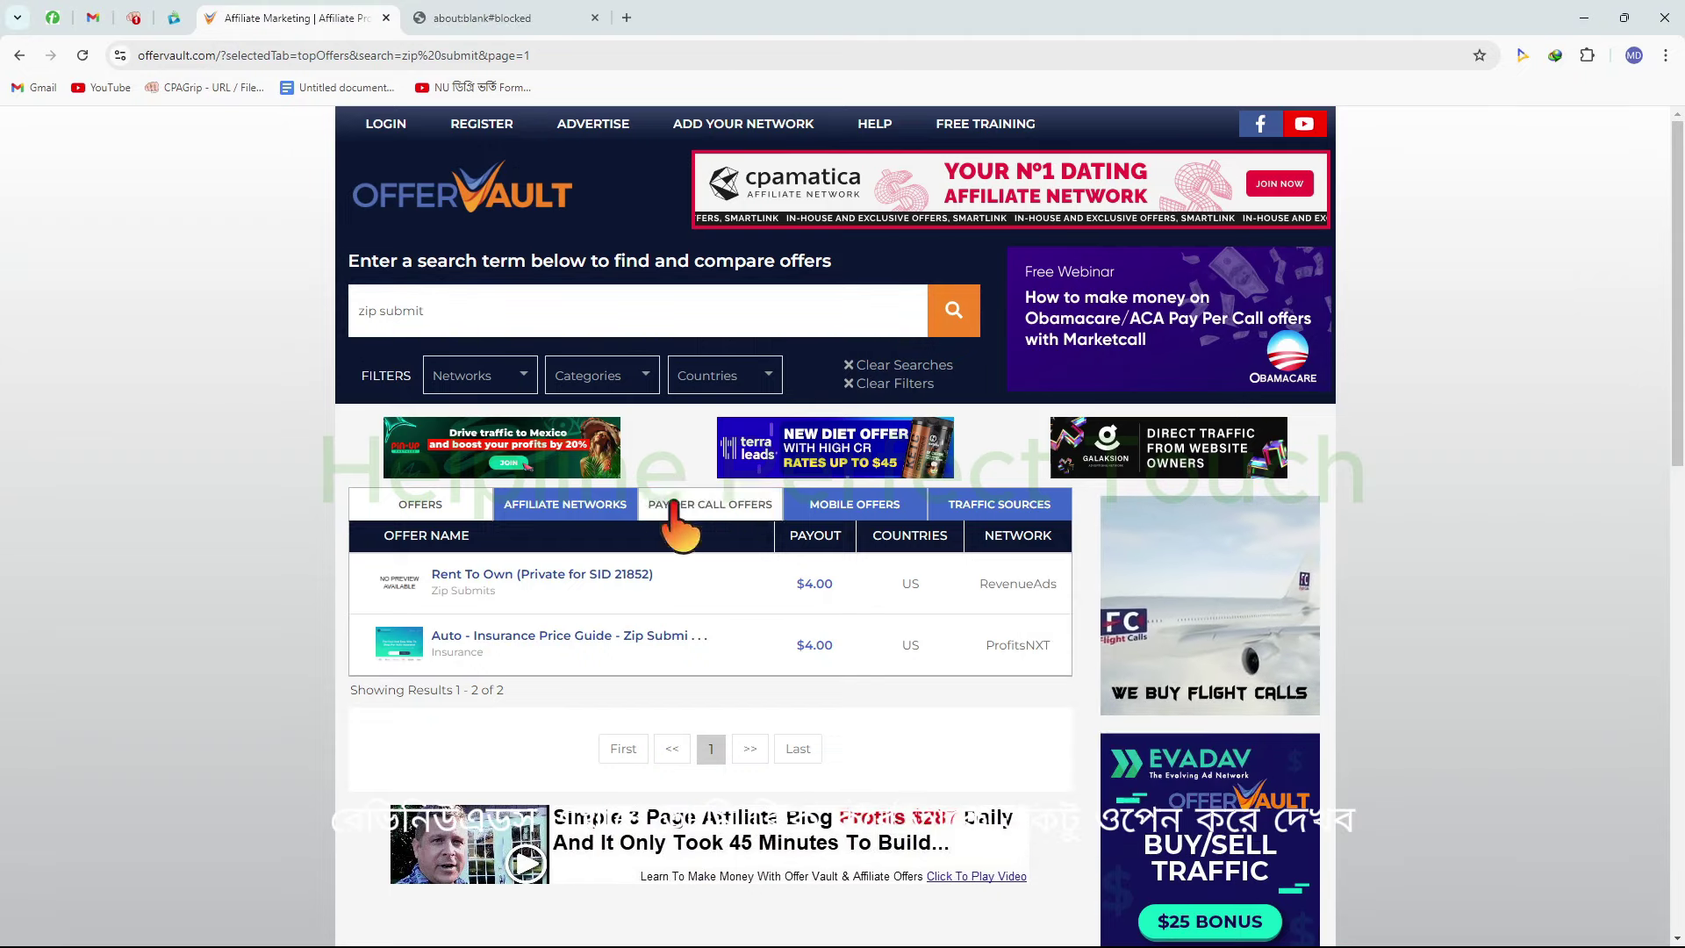
pyautogui.click(512, 9)
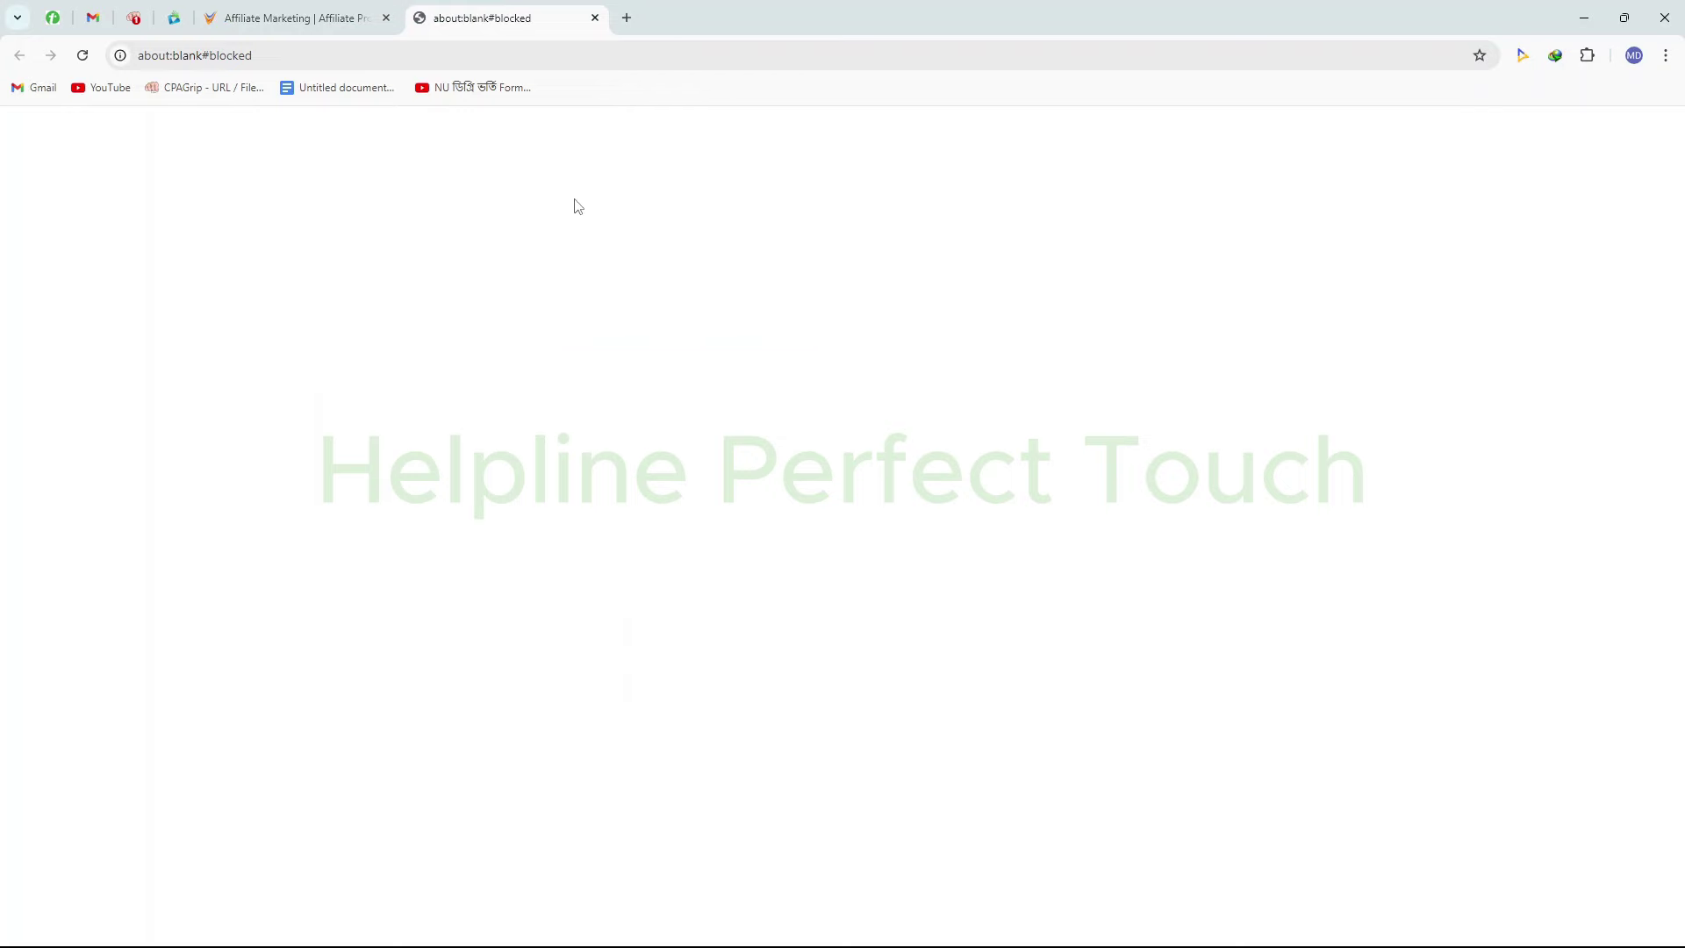
pyautogui.click(595, 18)
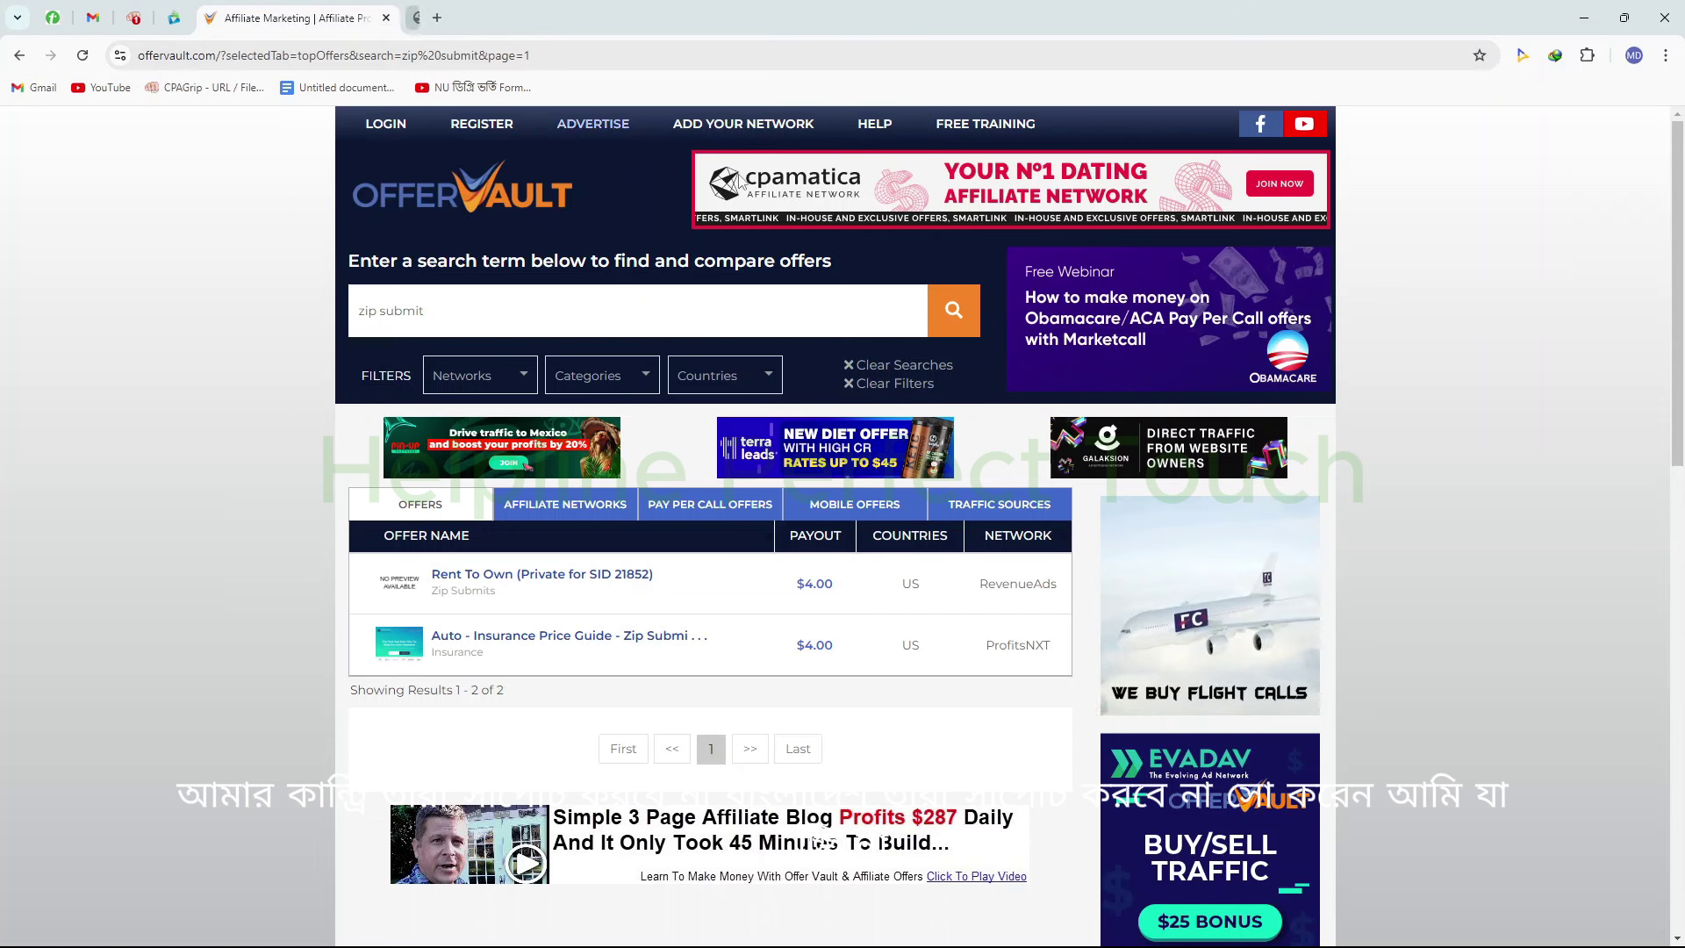
# Try opening the ProfitsNXT network link in a new tab, then close the blocked tab
pyautogui.rightClick(1023, 640)
pyautogui.click(1062, 663)
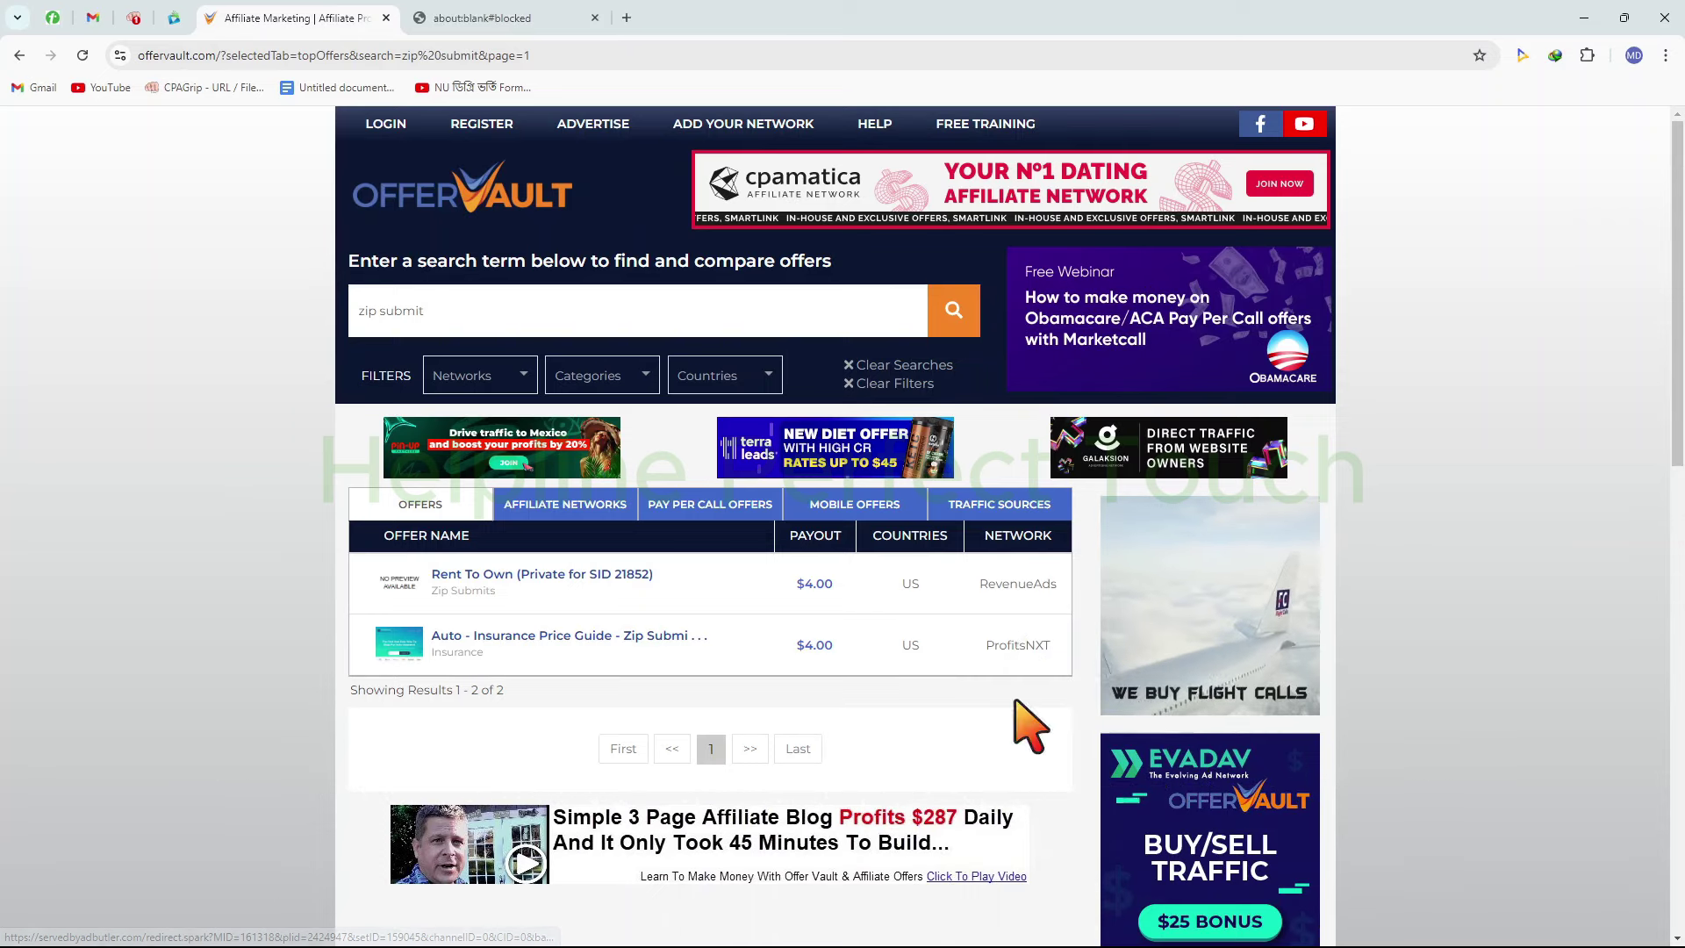
pyautogui.click(489, 19)
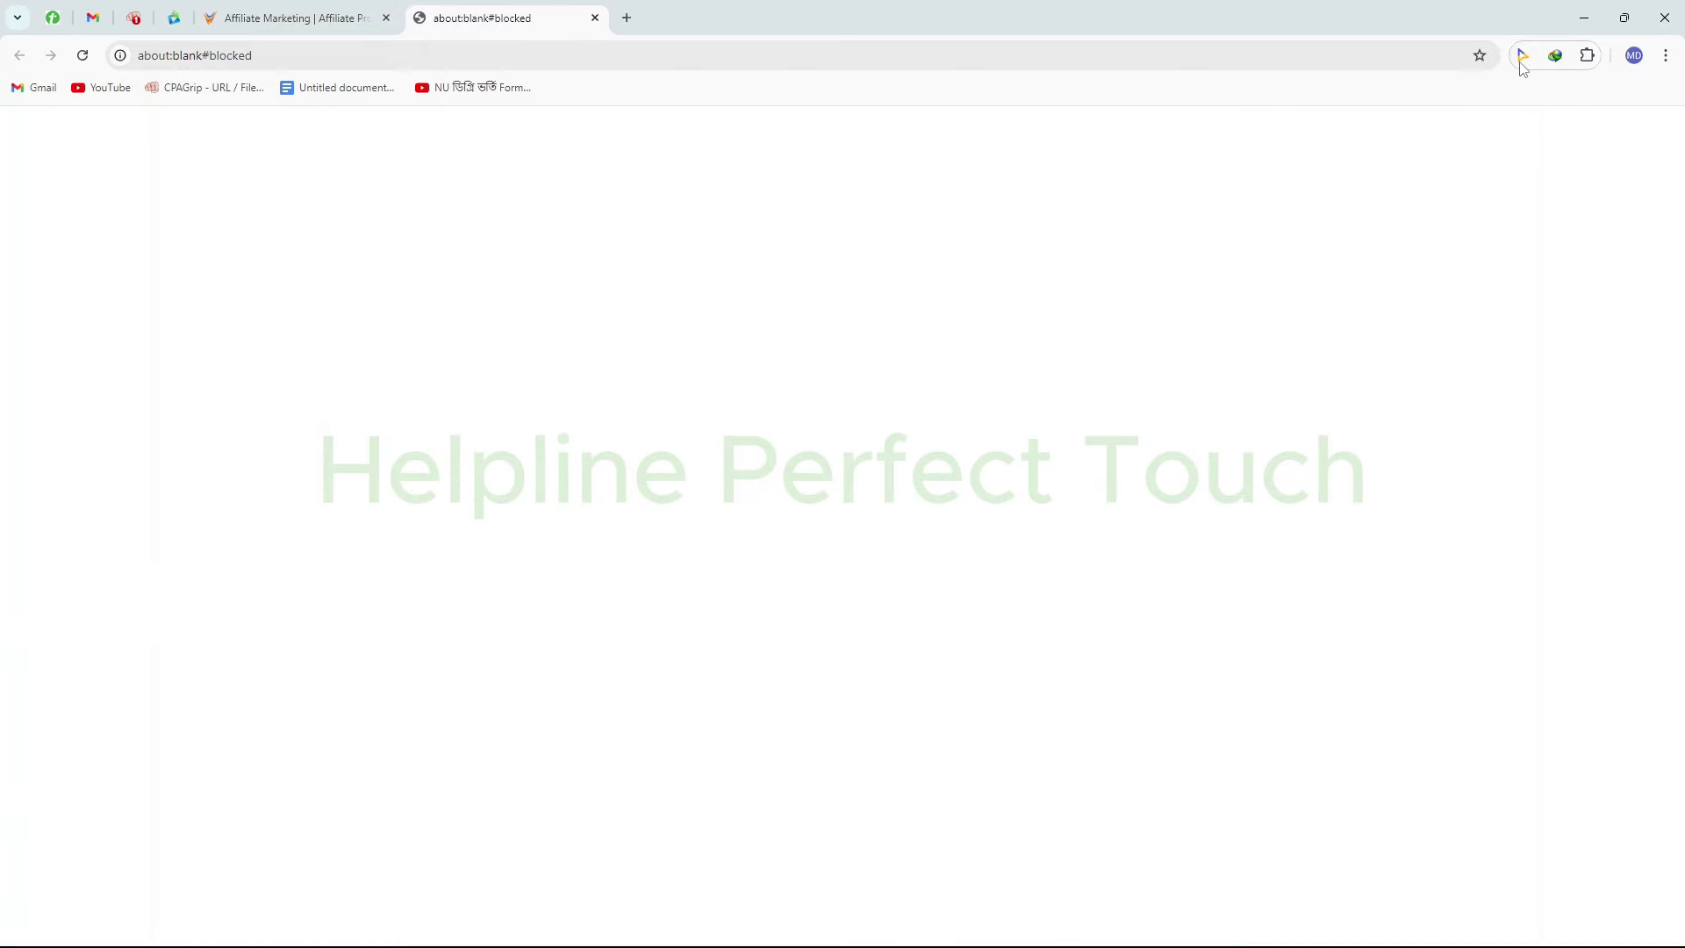
pyautogui.click(1587, 55)
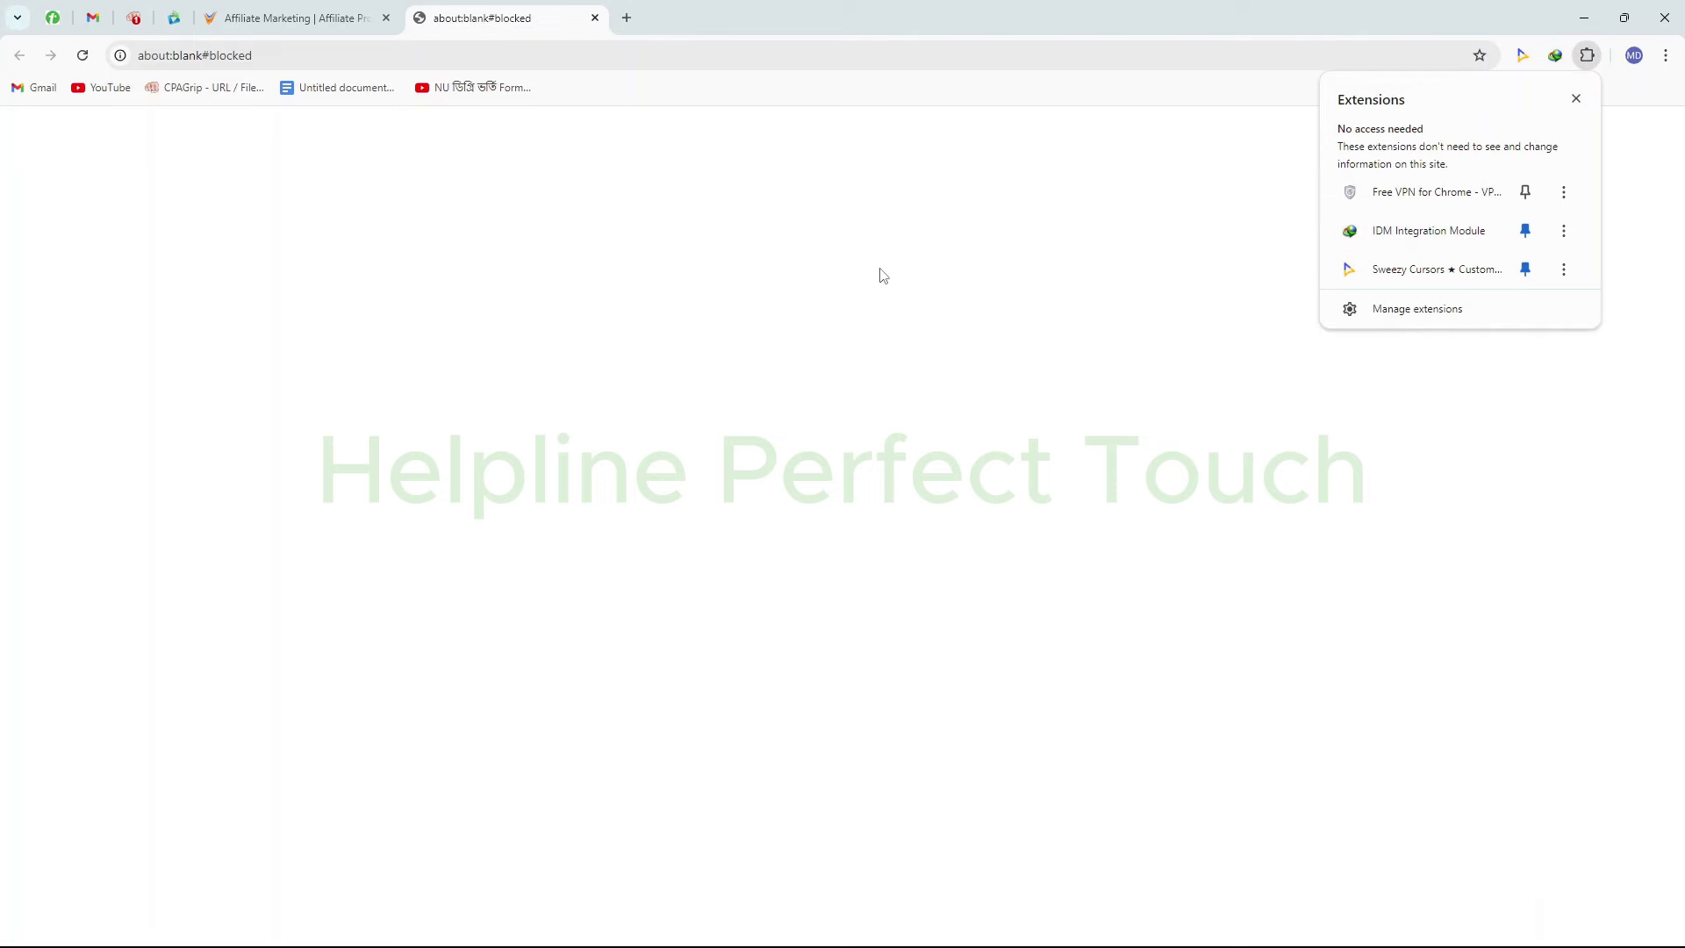
pyautogui.click(595, 18)
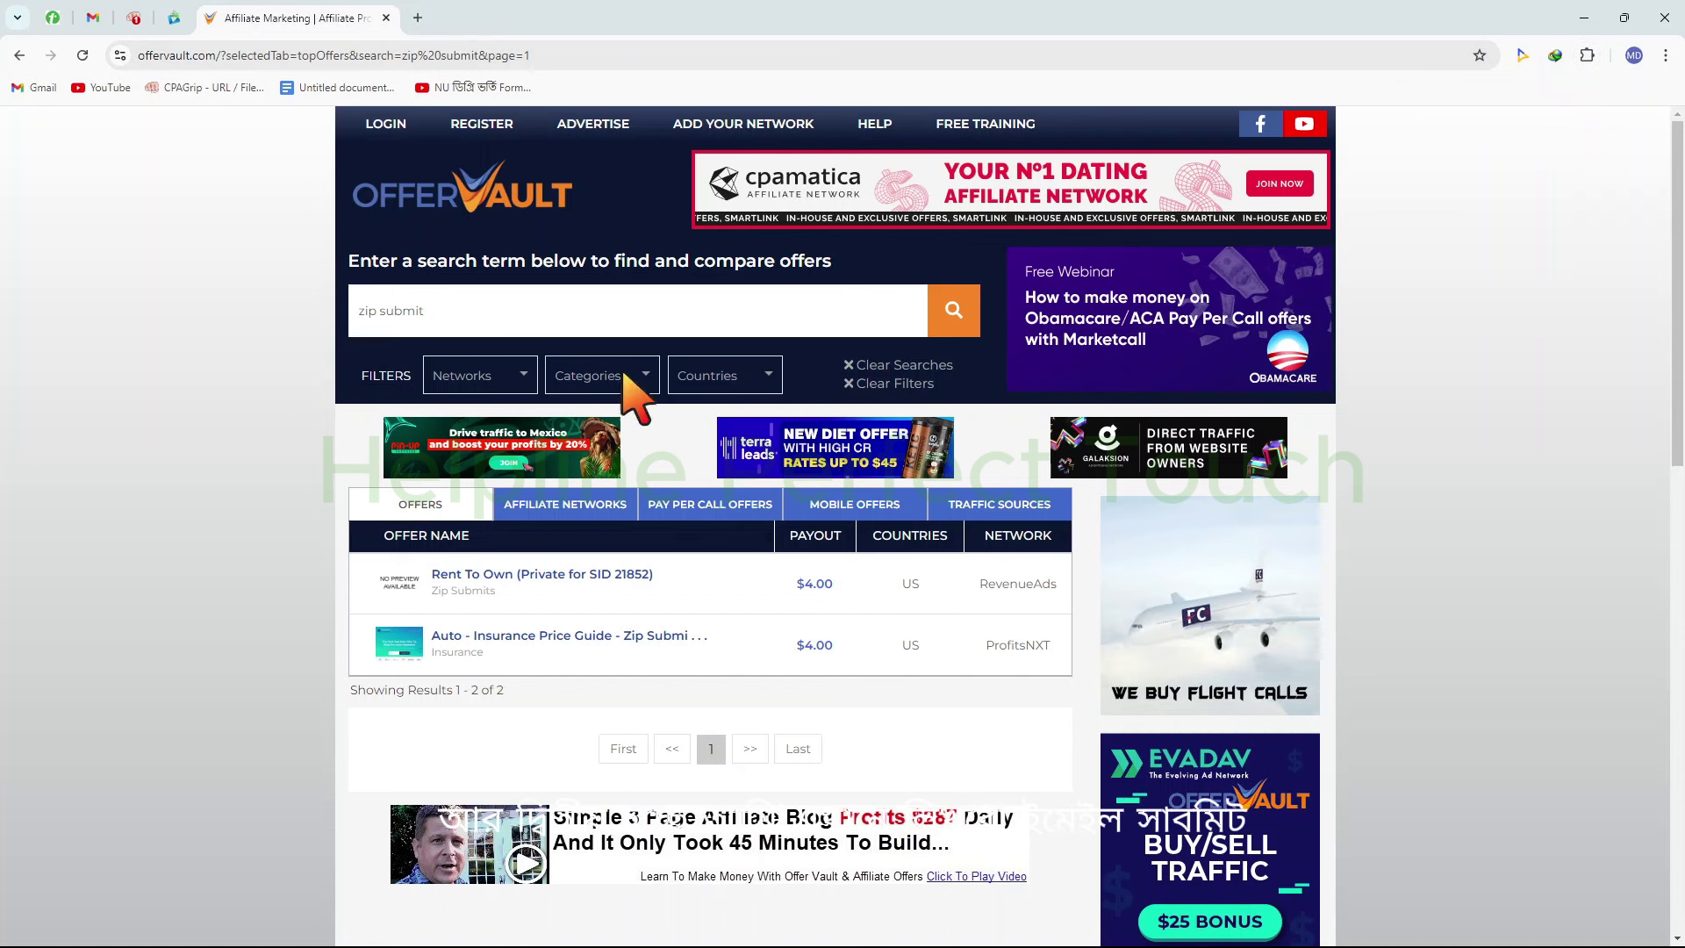
# Replace the OfferVault search term with 'email submit' and run the search
pyautogui.press('Tab')
pyautogui.write('email submit')
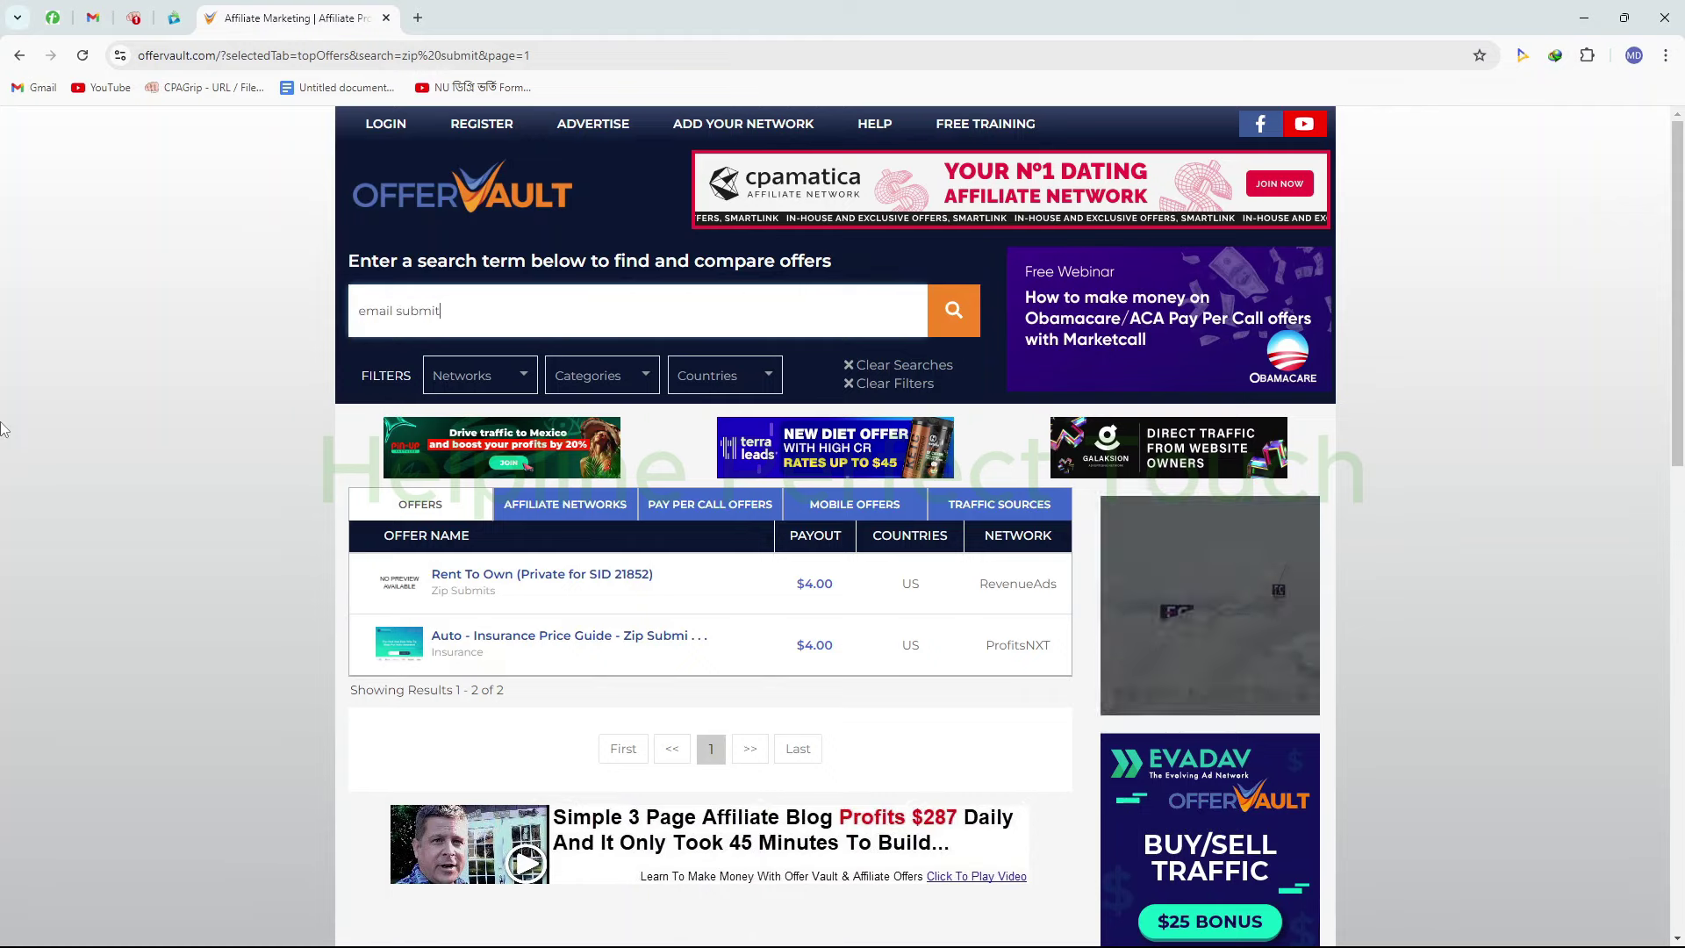
pyautogui.press('Return')
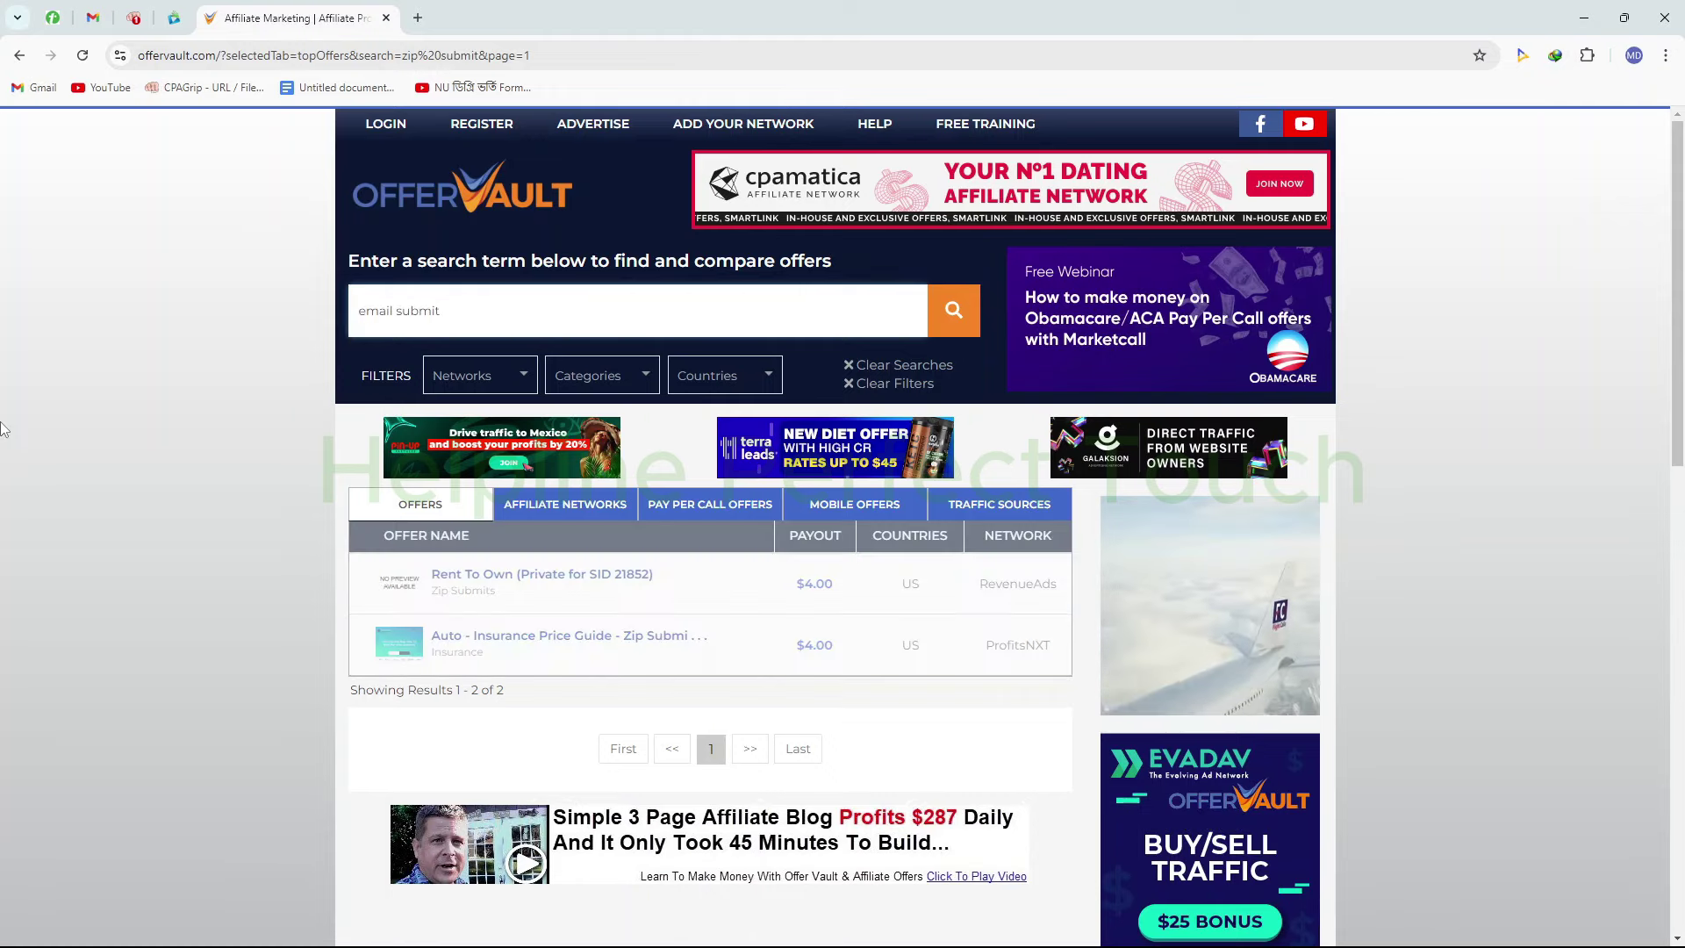